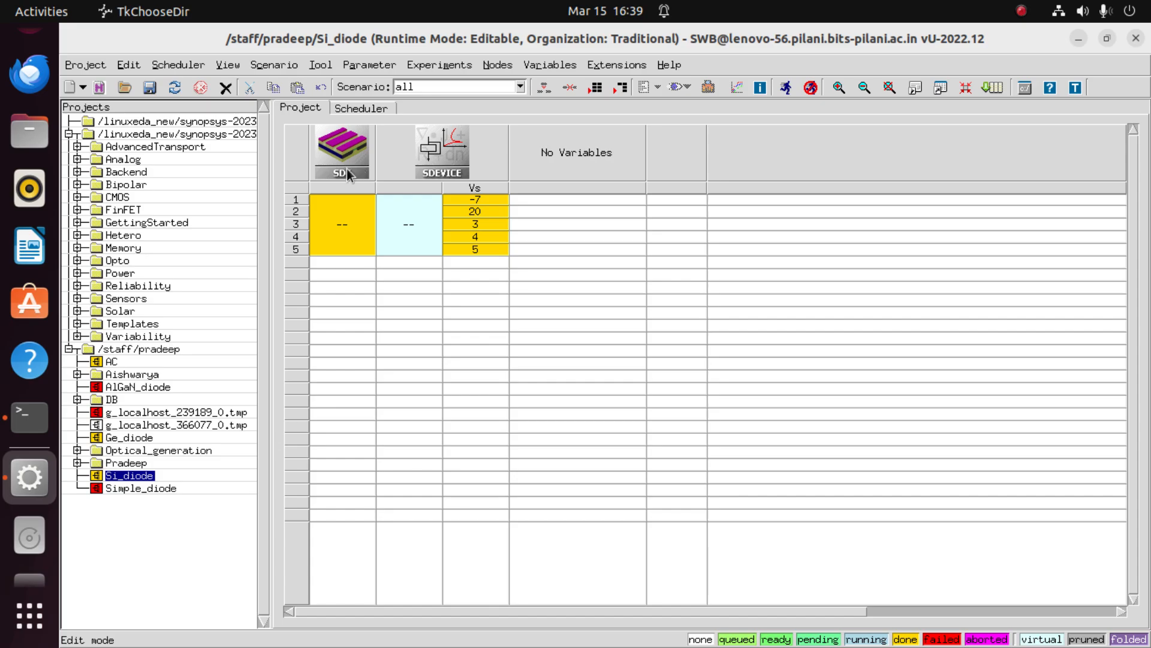
Step: Launch Sentaurus Structure Editor from the terminal with the command sde& and maximize its window
click(30, 417)
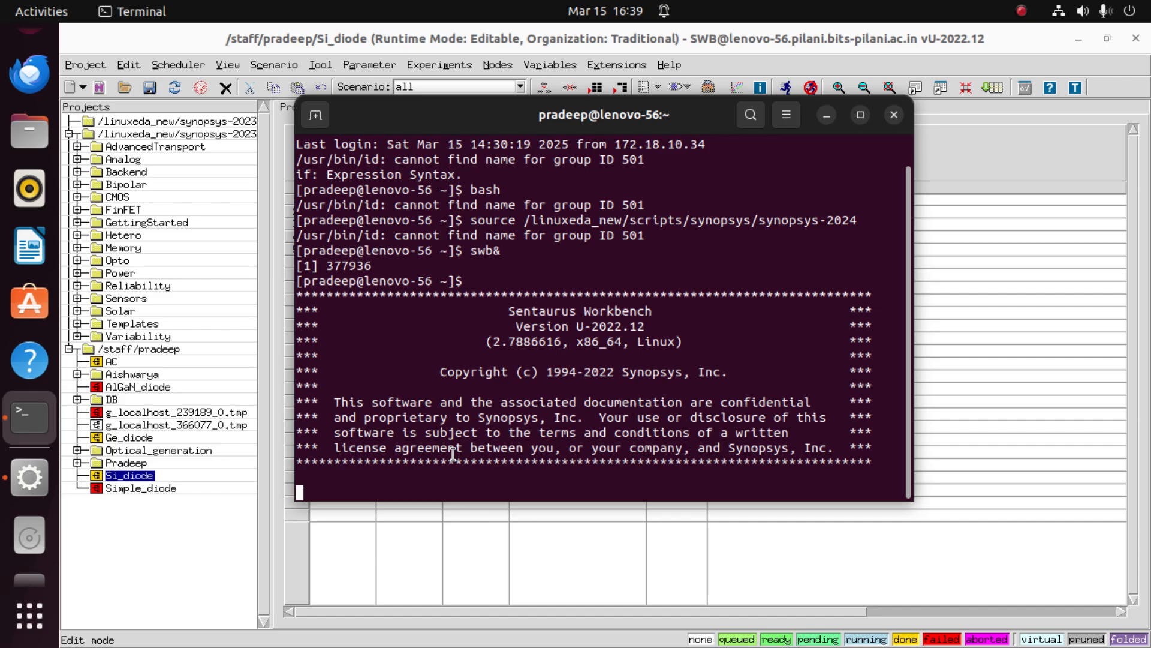
key(Return)
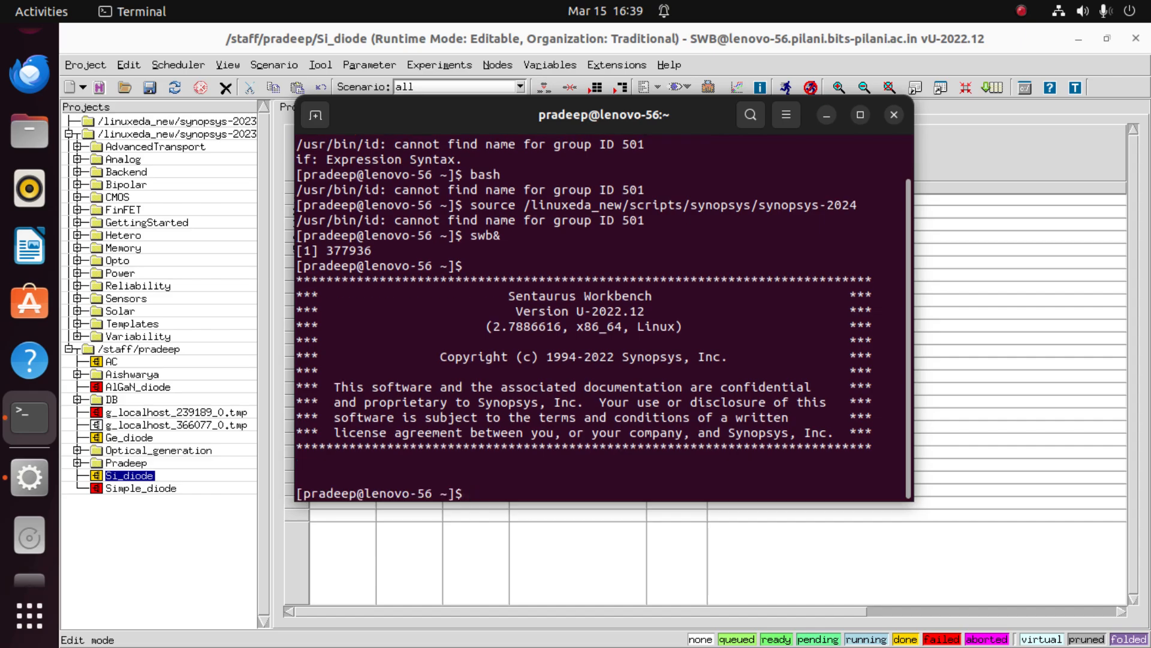
text(sde&)
key(Return)
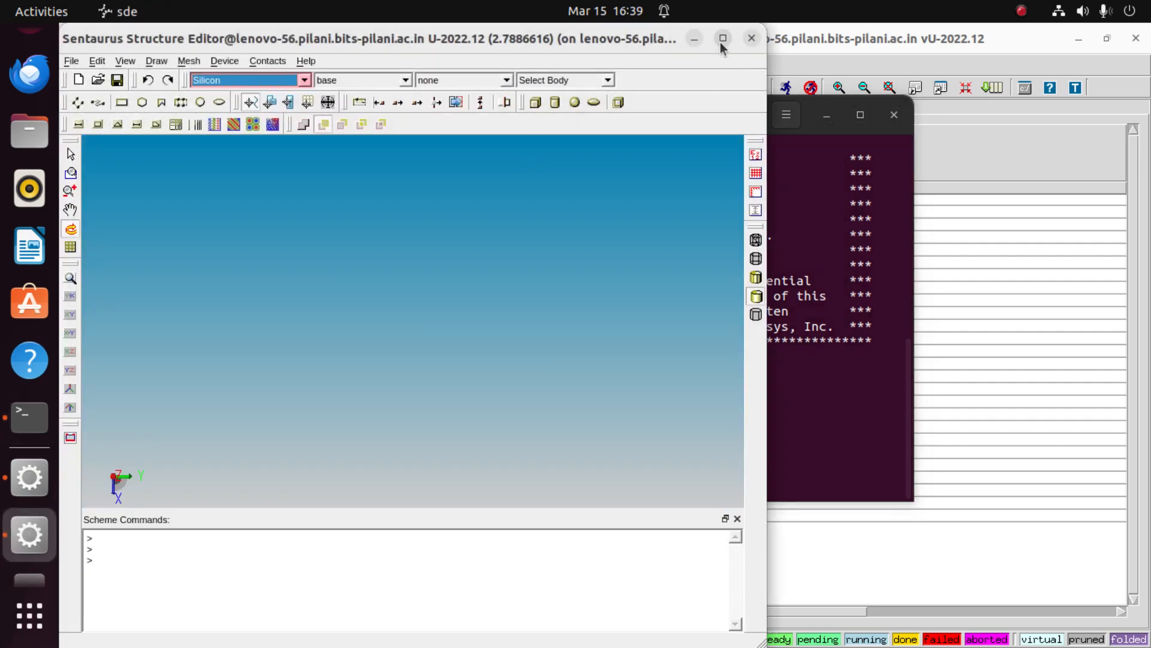
click(722, 38)
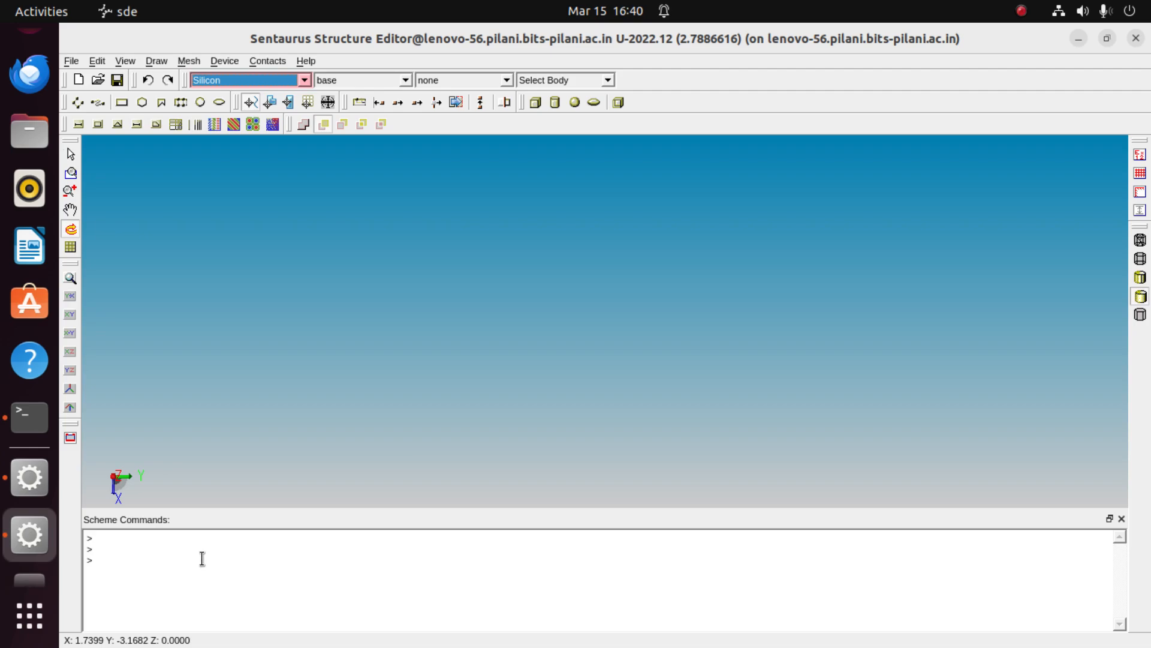
Step: Return to the terminal and start the Gedit text editor with the command gedit&
click(43, 415)
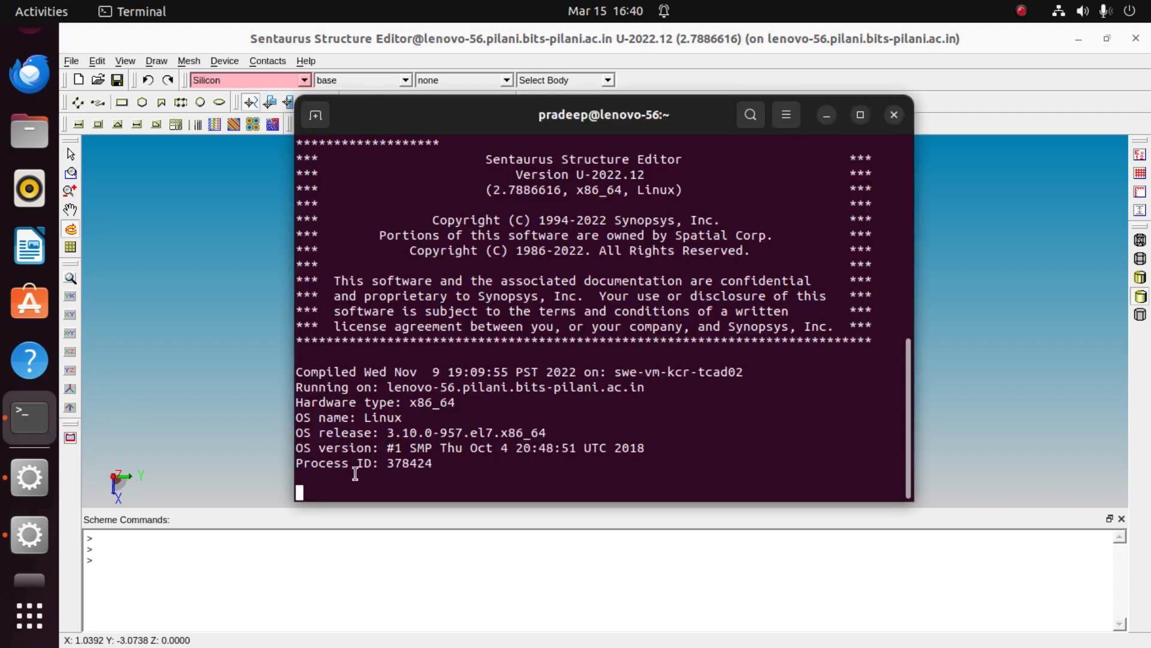
key(Return)
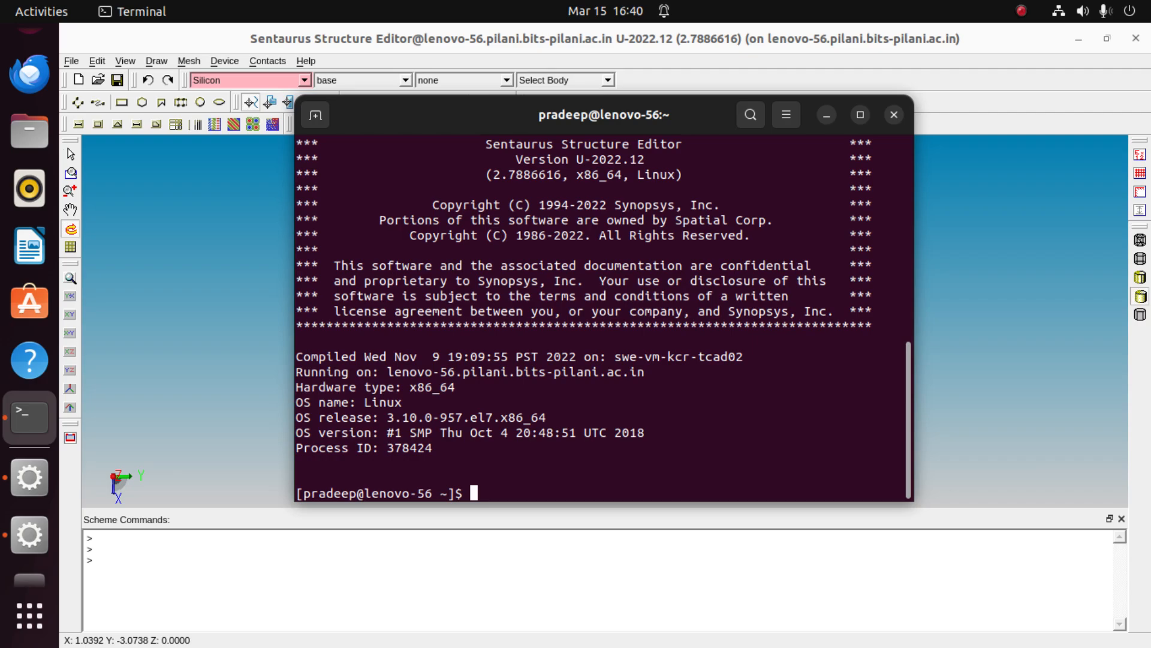
text(gedit&)
key(Return)
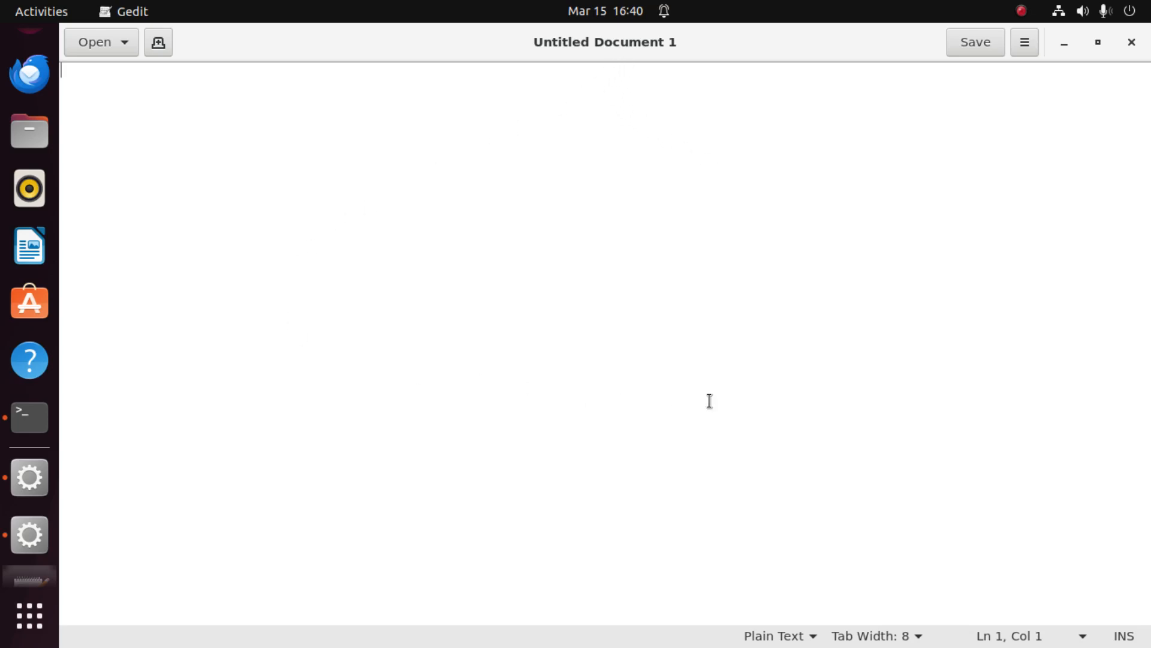
click(22, 538)
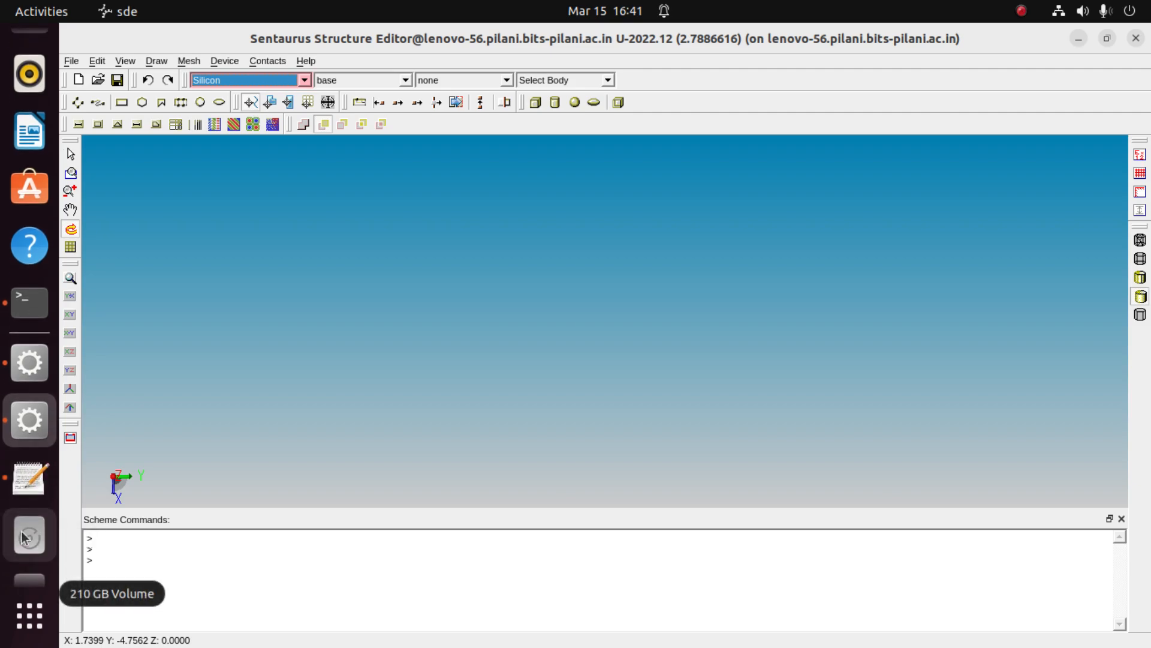
click(24, 468)
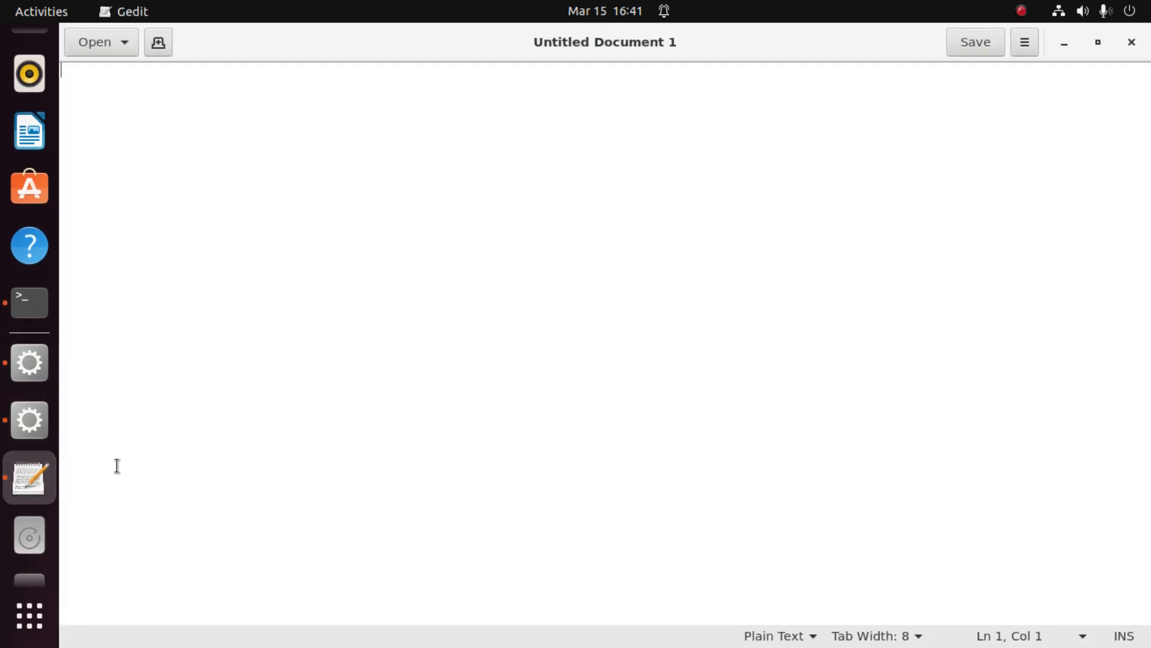
click(1022, 11)
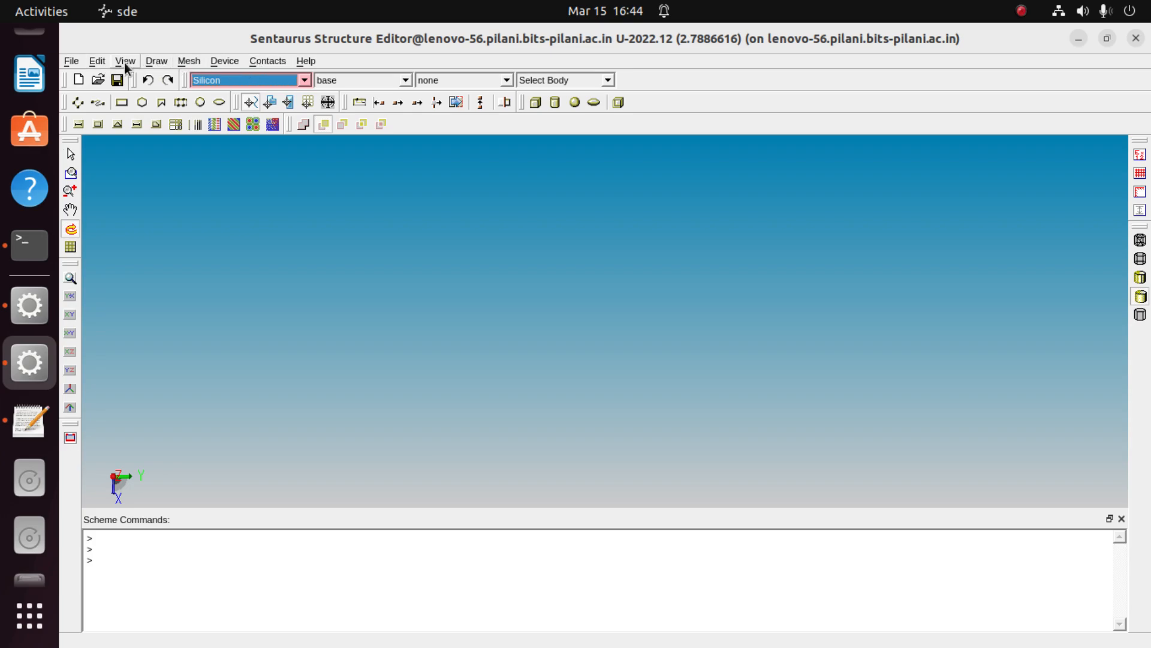
Step: Examine the available file, editing, 2D and 3D creation, meshing and doping profile commands in Sentaurus Structure Editor
click(73, 61)
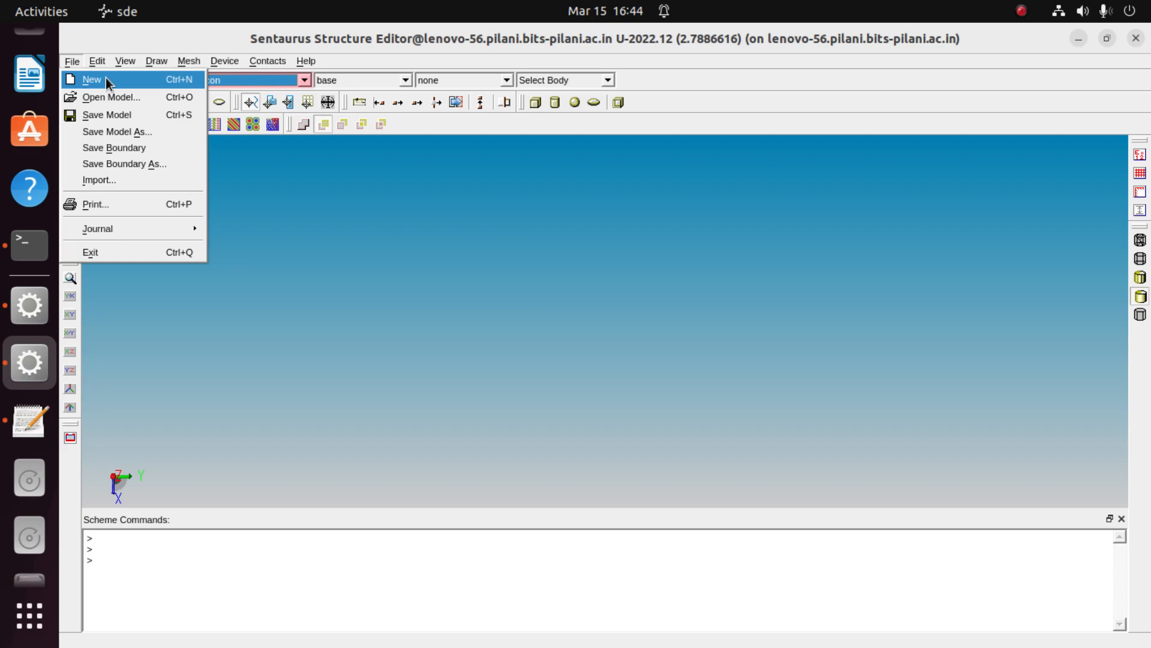
mouse_move(97, 63)
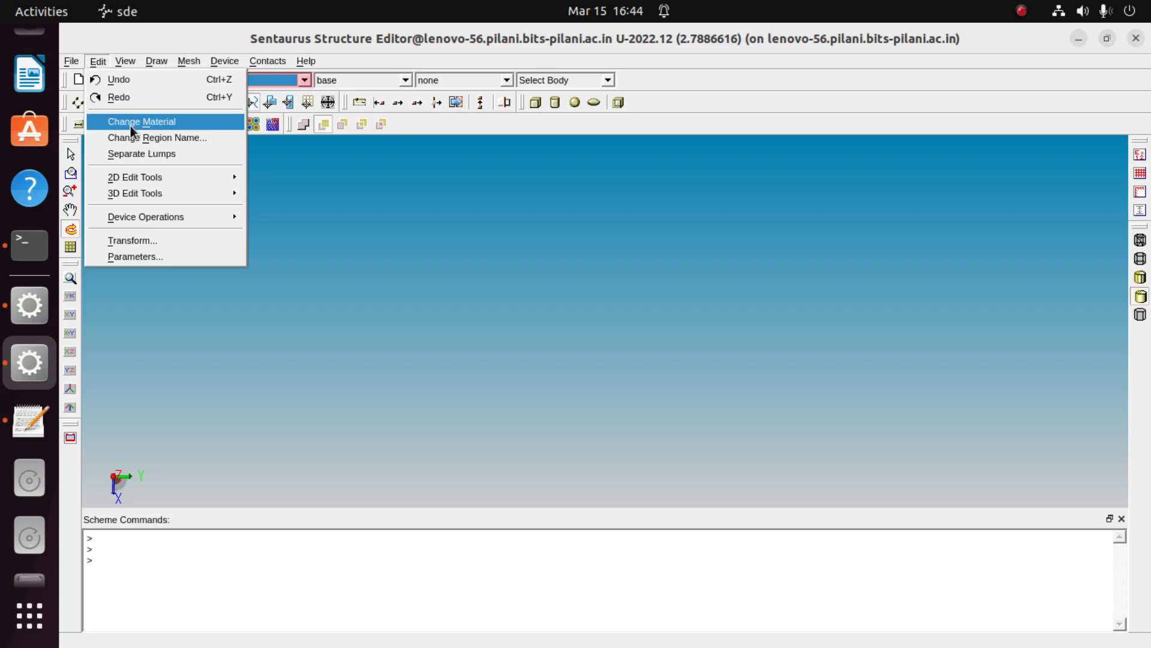
mouse_move(142, 176)
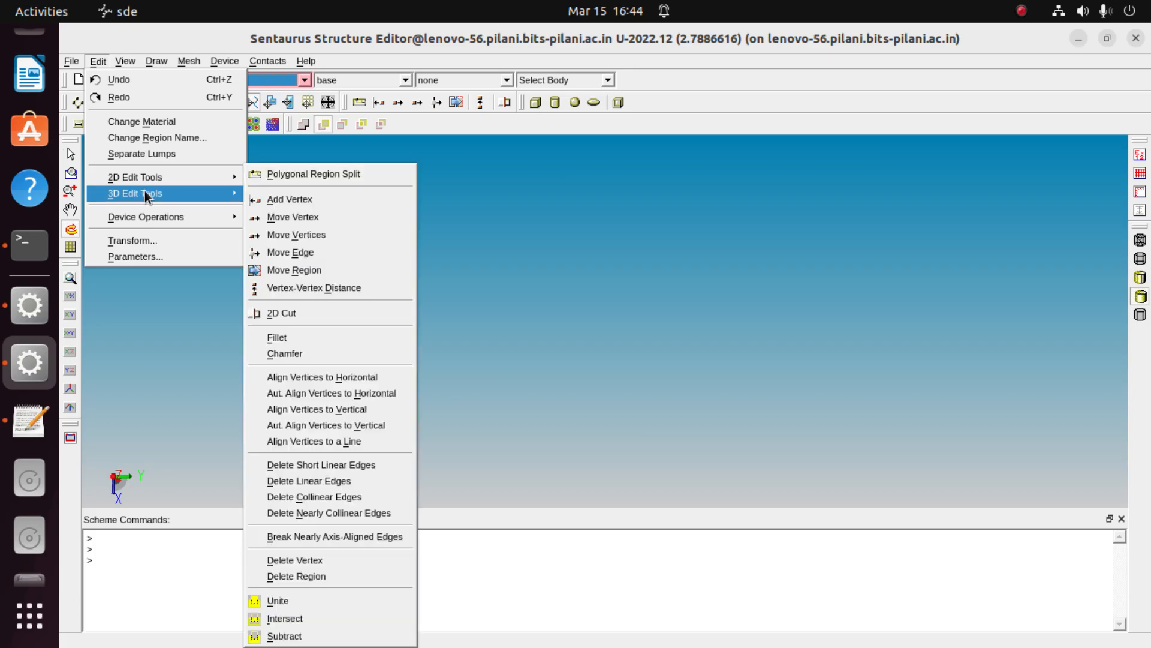
mouse_move(172, 218)
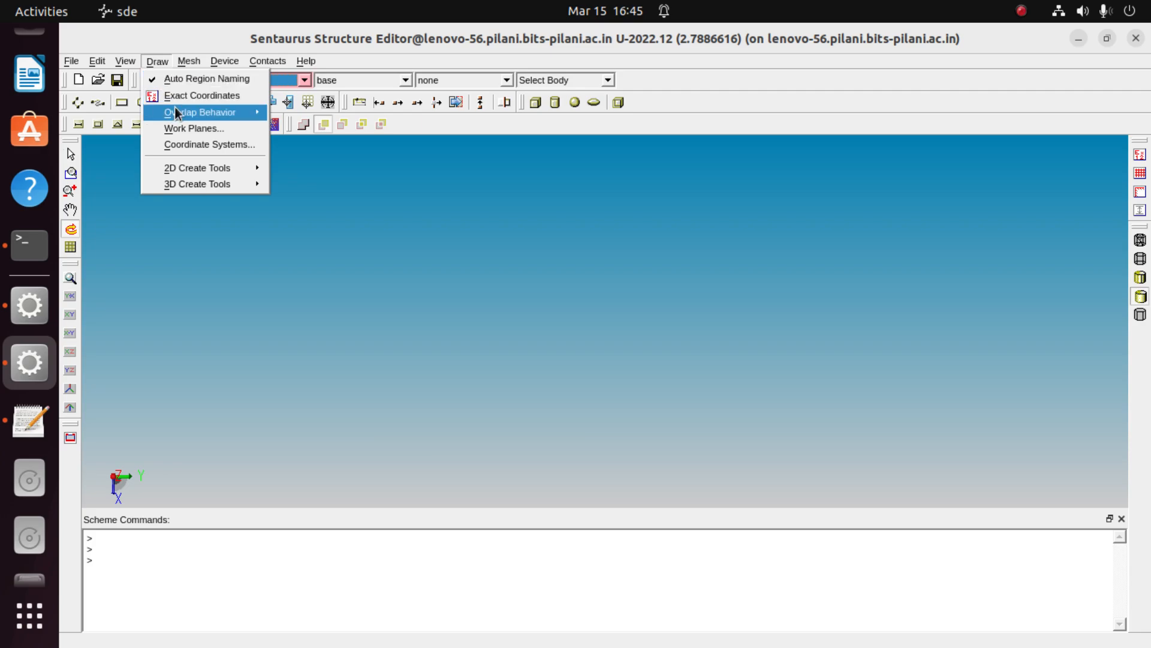
mouse_move(175, 110)
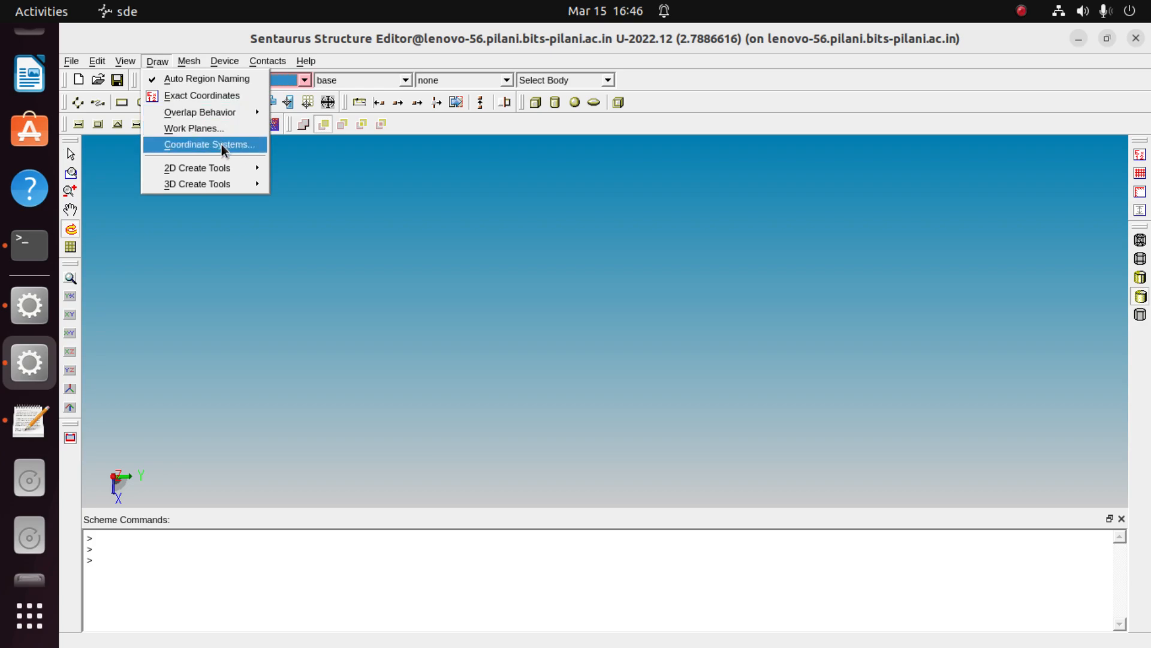
mouse_move(220, 171)
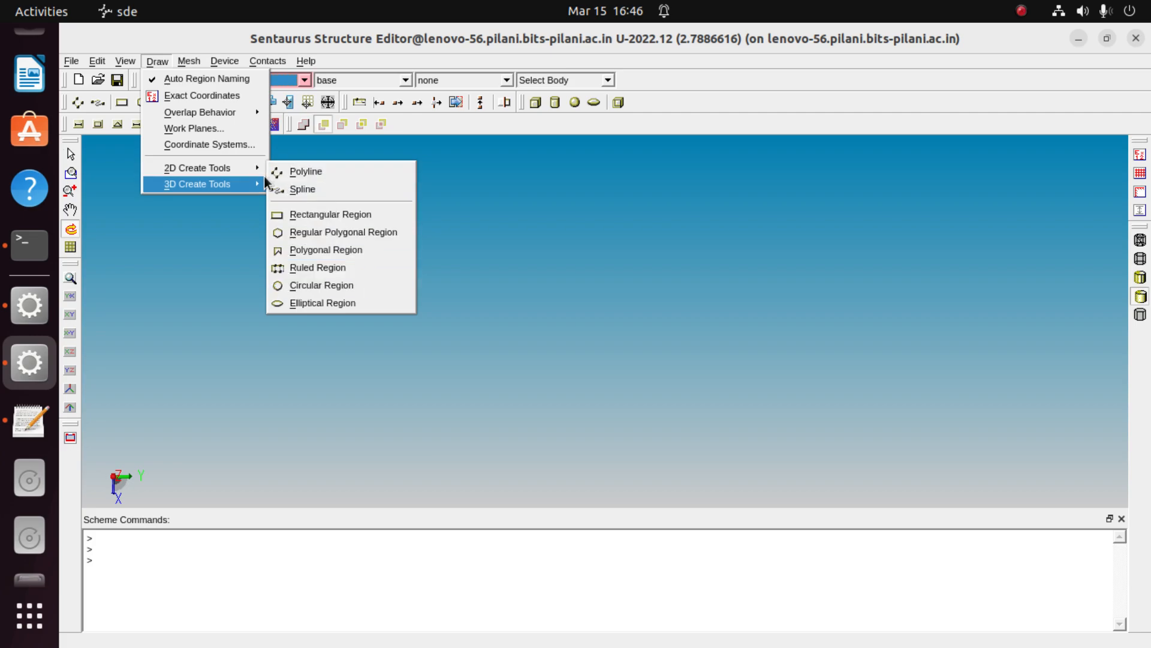
mouse_move(249, 185)
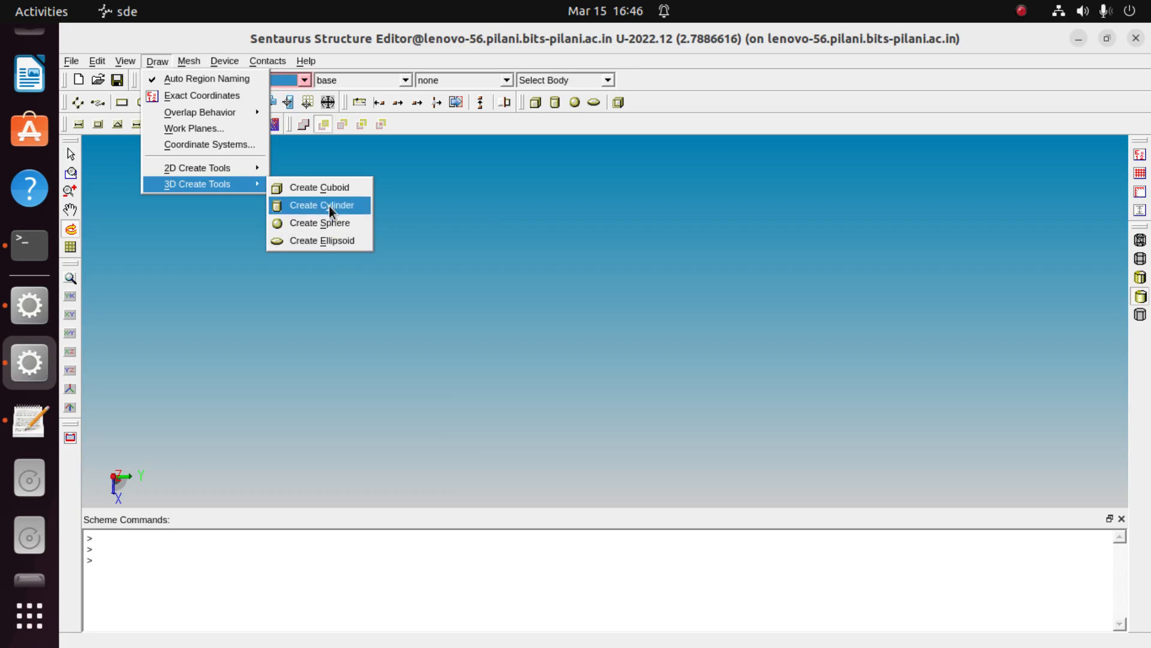
mouse_move(178, 66)
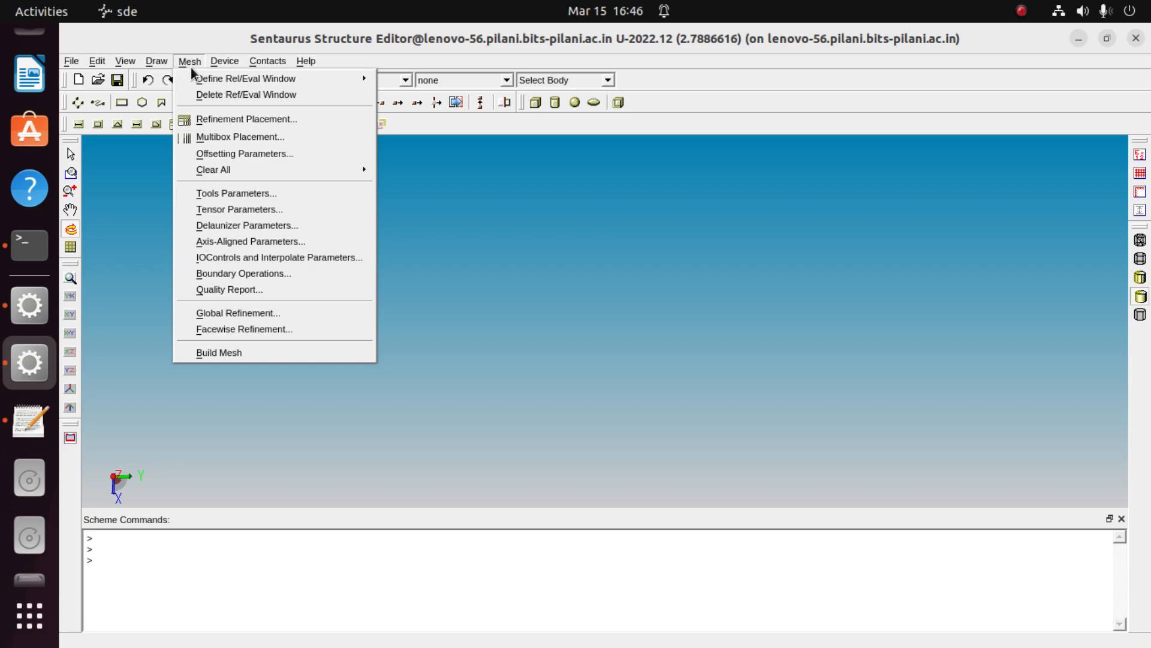
mouse_move(213, 80)
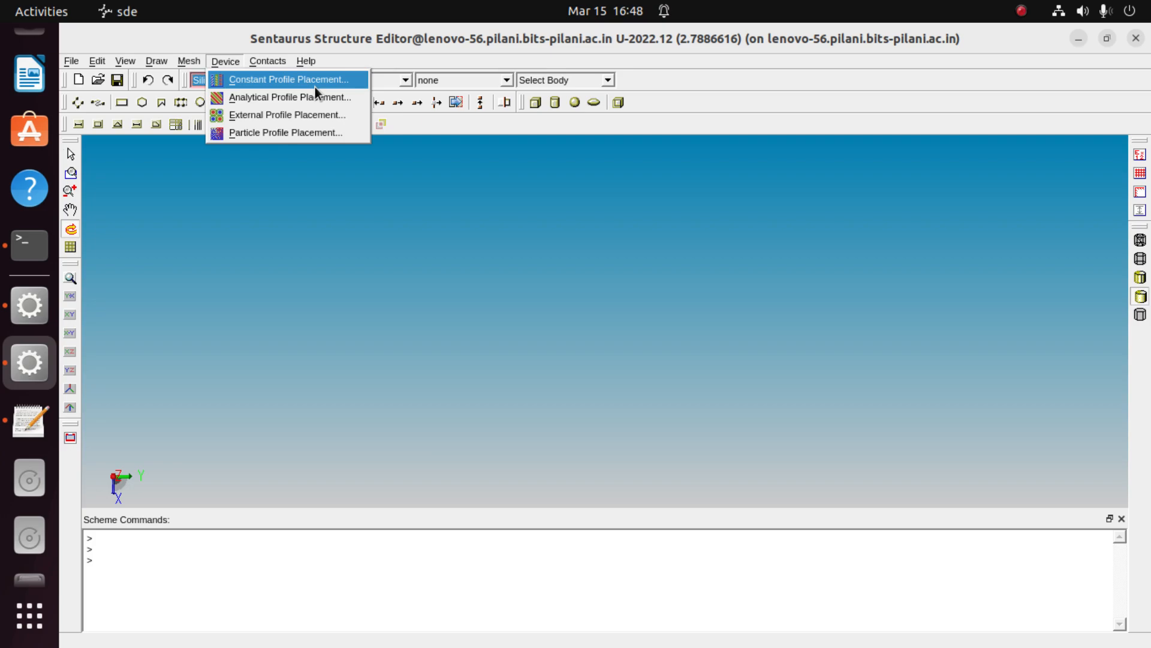
Step: Examine the contact commands and the Contact Sets settings without defining a contact
mouse_move(275, 61)
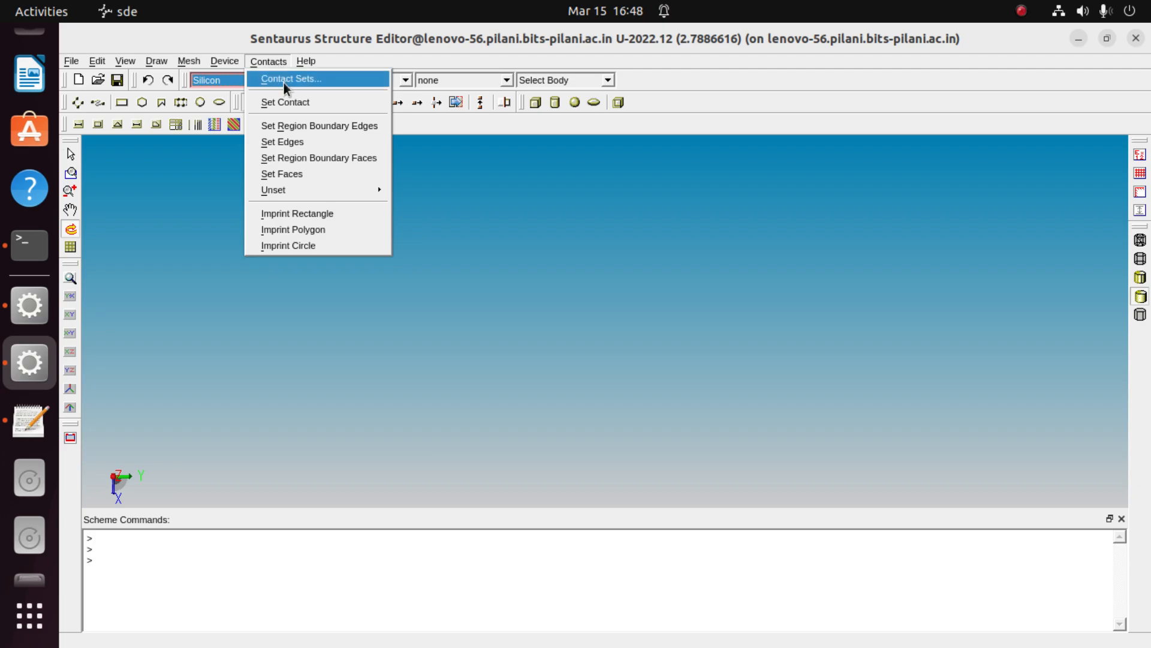
click(283, 80)
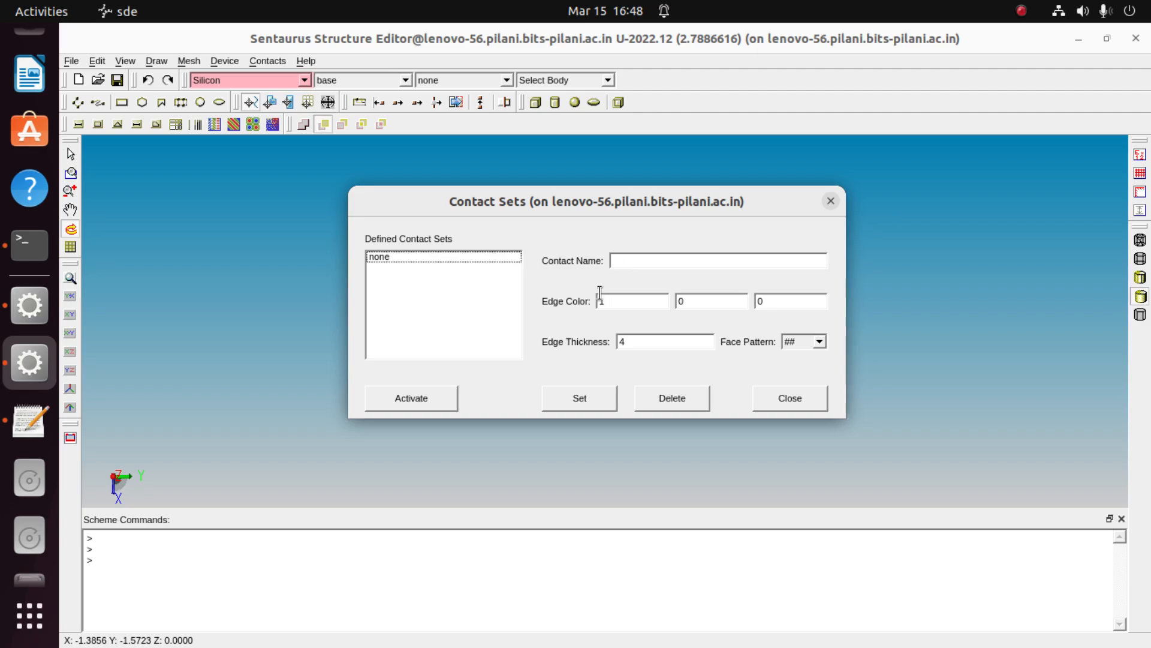
click(781, 402)
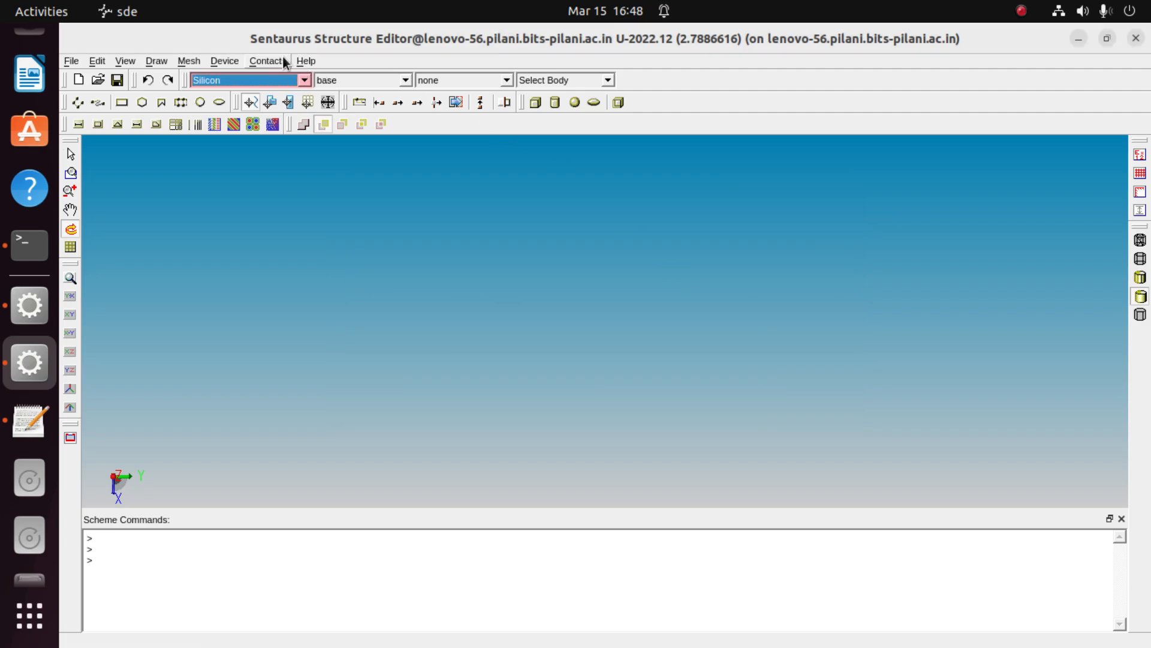
click(284, 60)
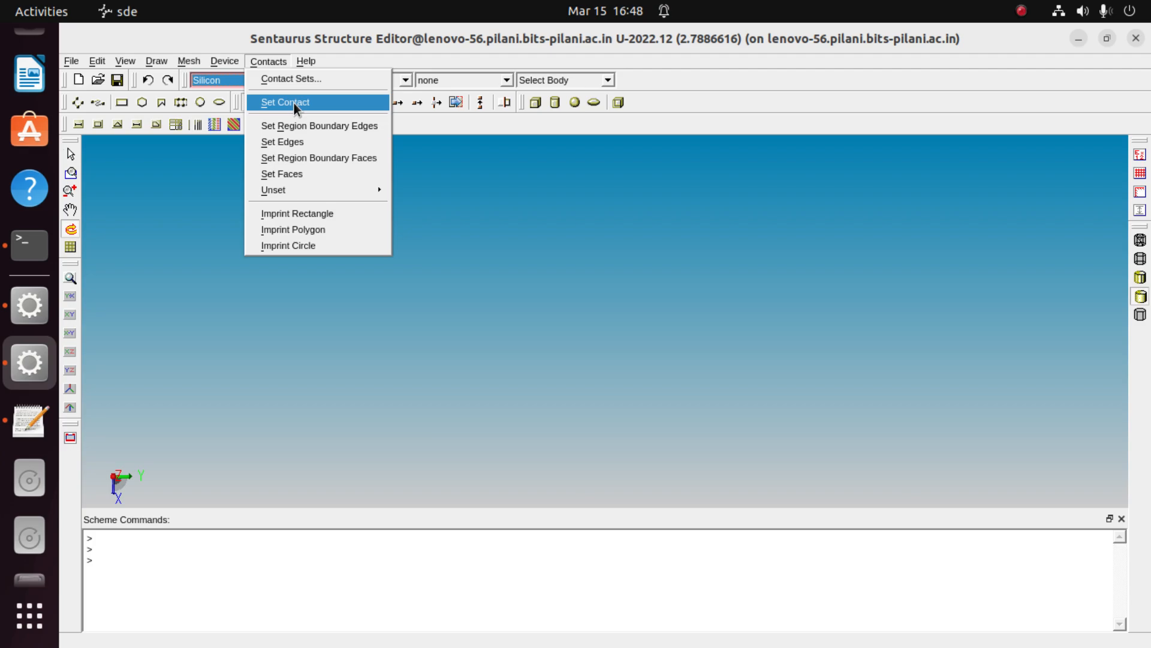
click(450, 161)
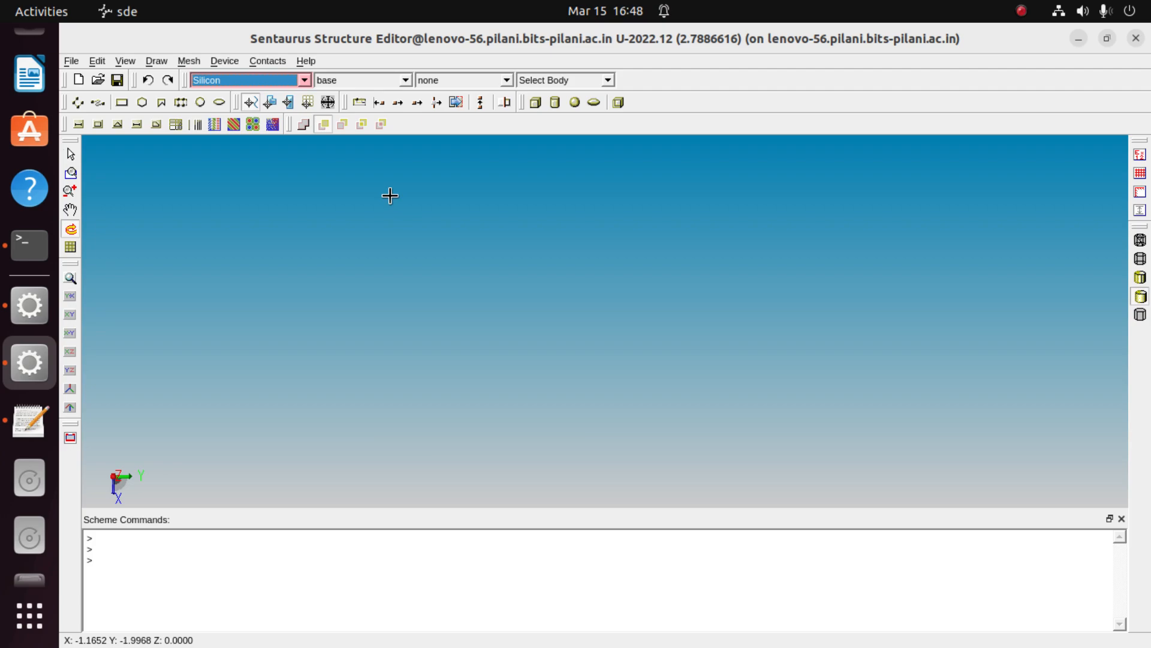
Step: Choose Silicon as the material for the new region
click(1021, 11)
click(304, 79)
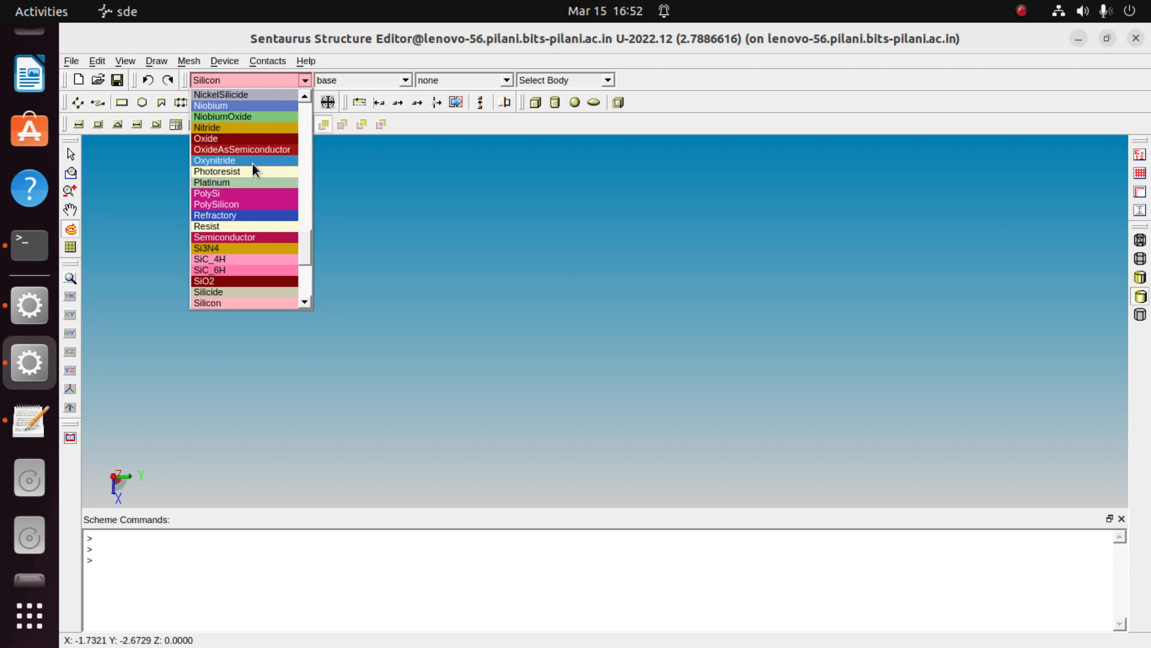
click(255, 304)
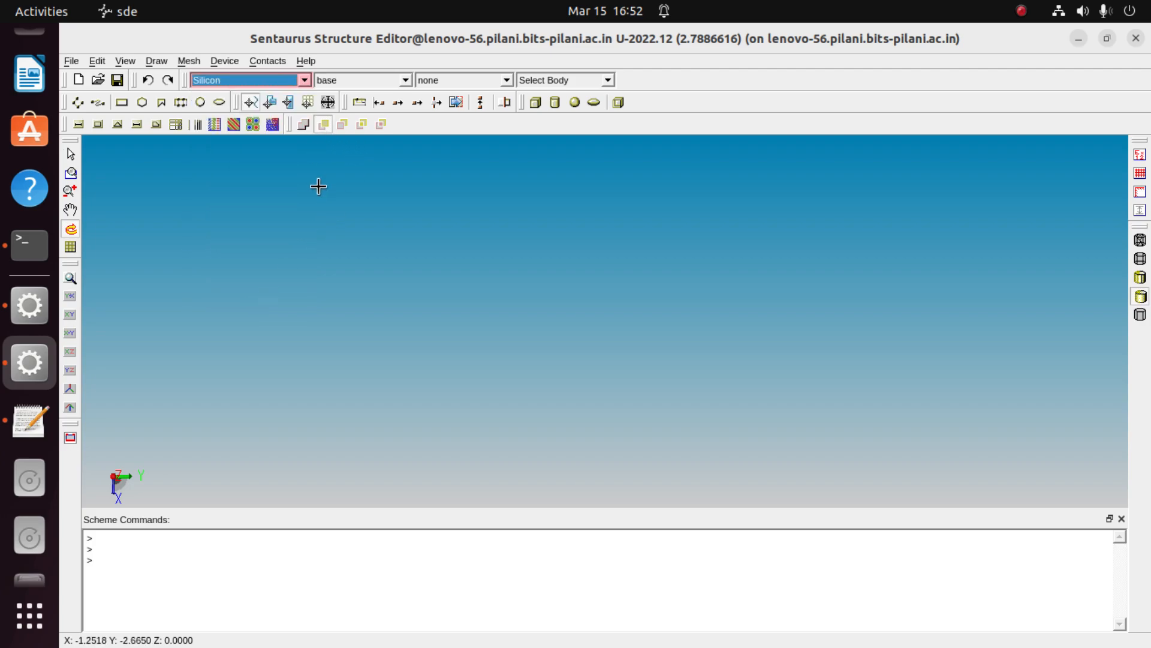
Step: Turn off automatic region naming and enable exact coordinate entry for drawing
click(165, 62)
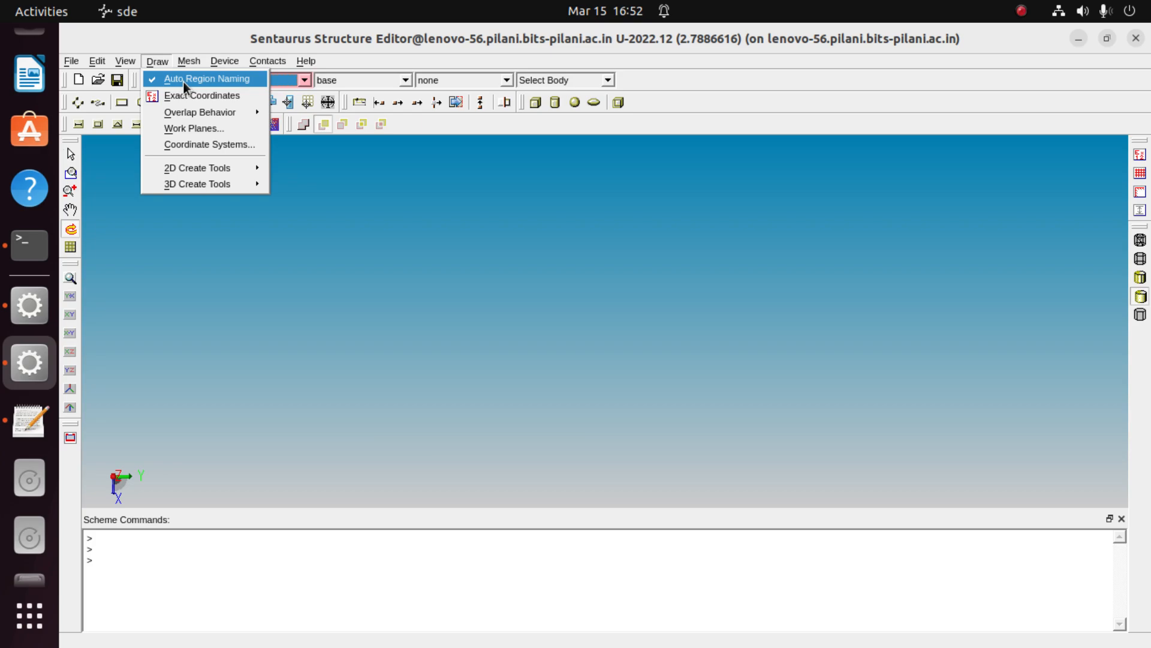
click(182, 81)
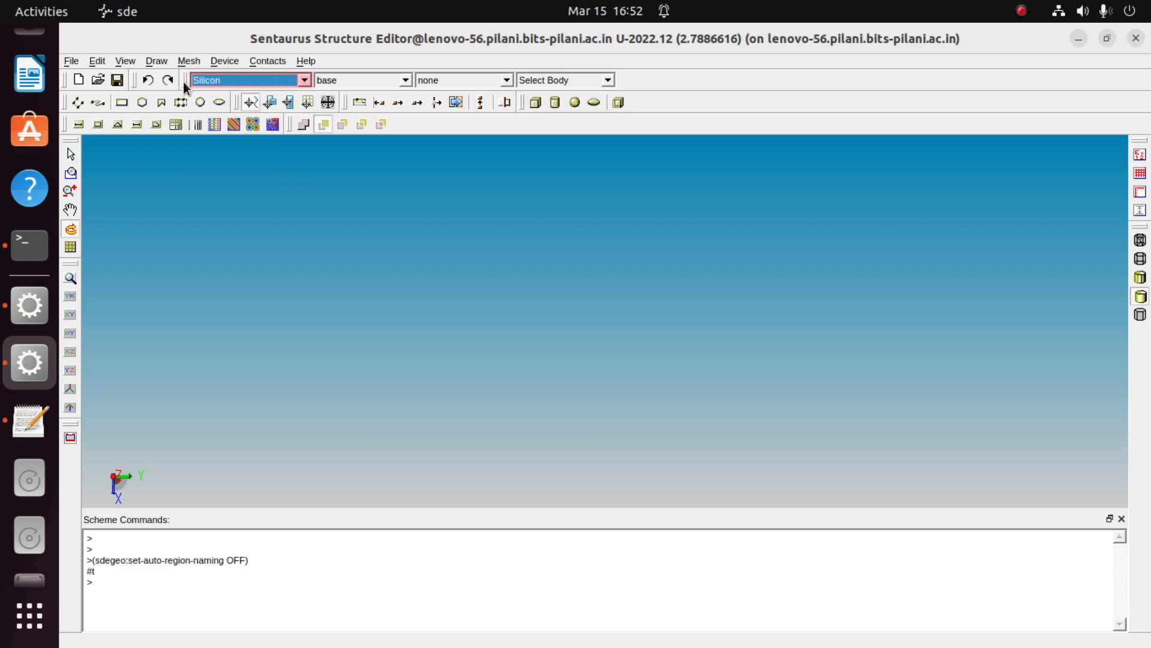
click(159, 60)
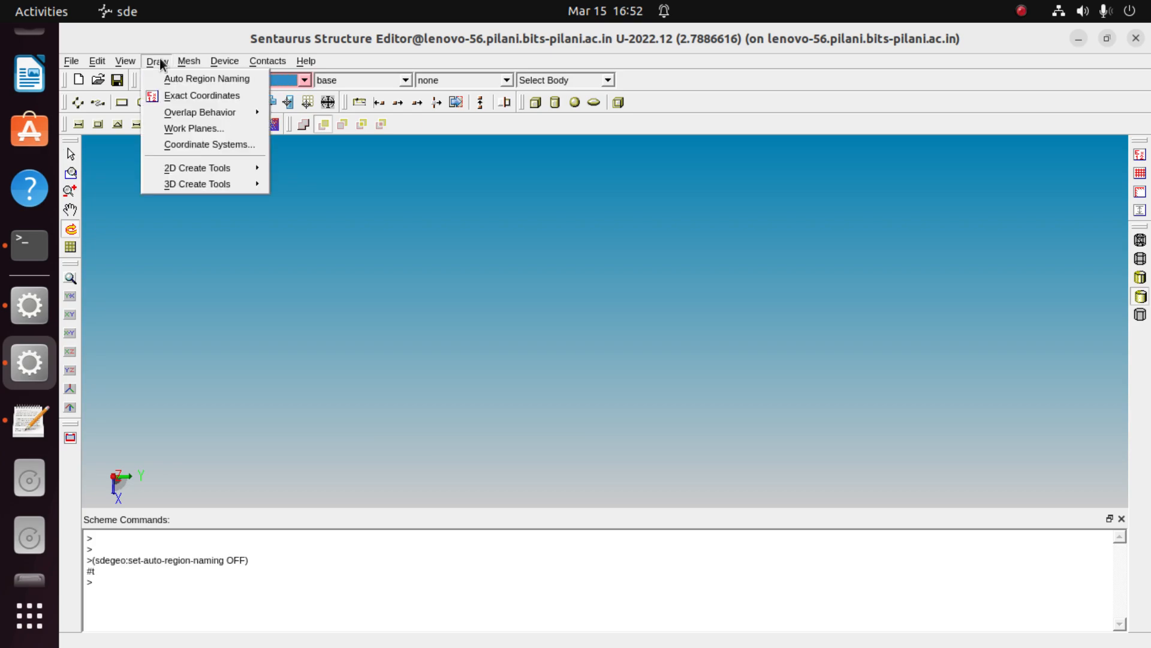
click(185, 99)
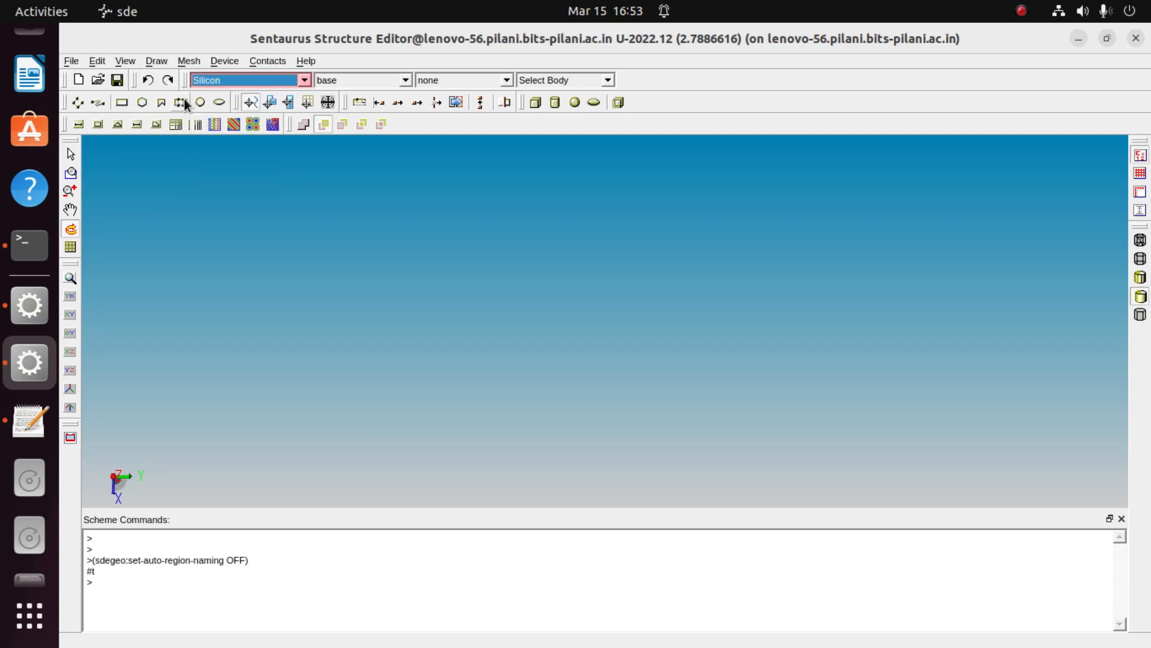
Step: Draw a rough 2D rectangular region from about (-1.17, -2.19) to (-0.08, -0.64) with exact coordinates enabled
click(161, 62)
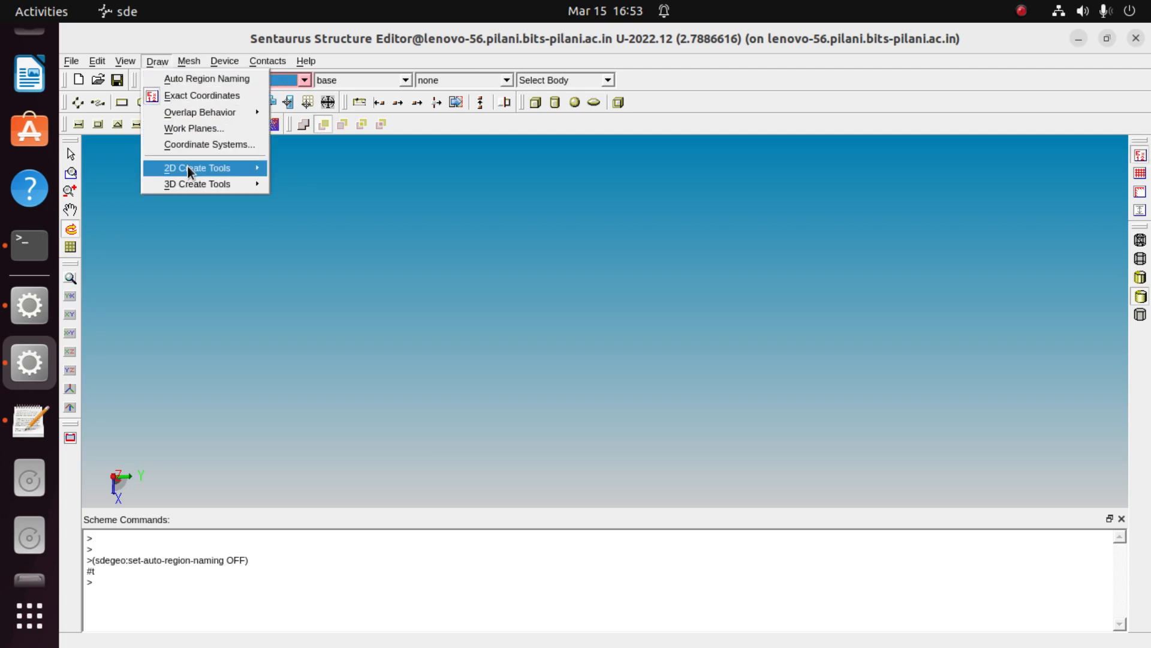
mouse_move(189, 167)
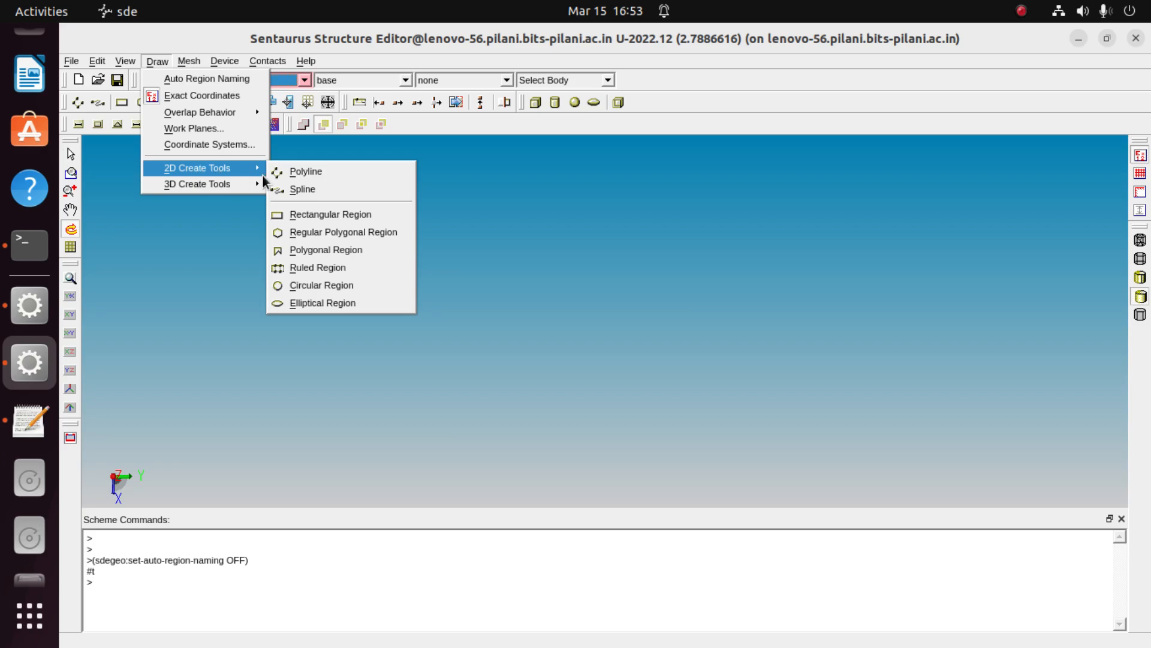
click(337, 213)
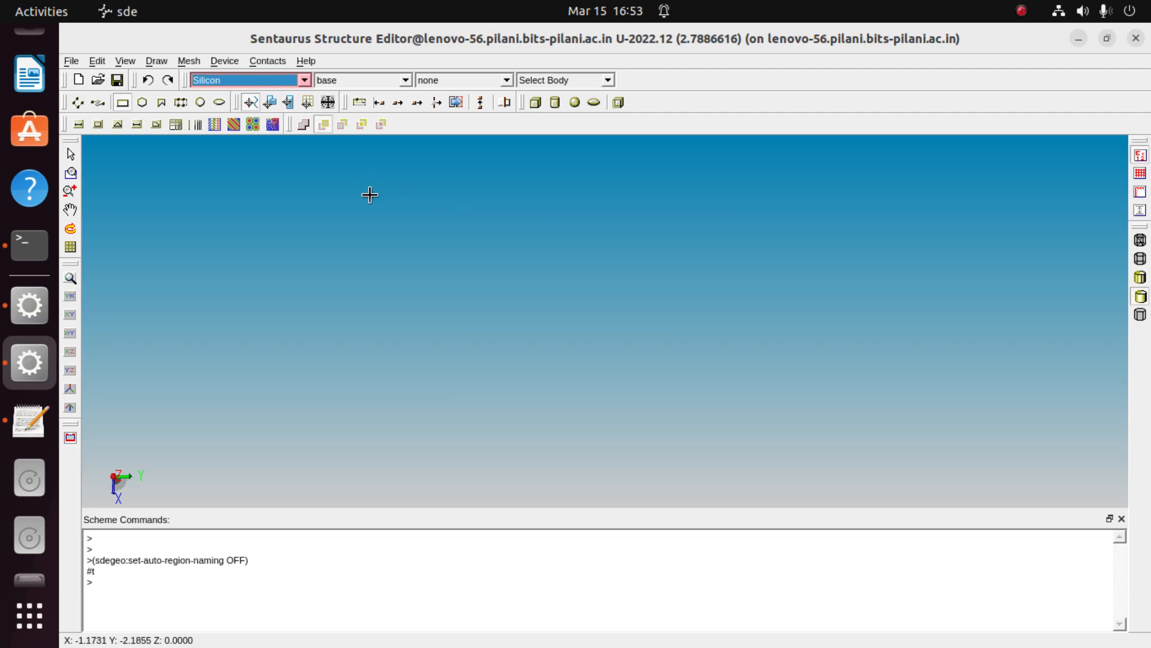
drag(370, 195, 535, 311)
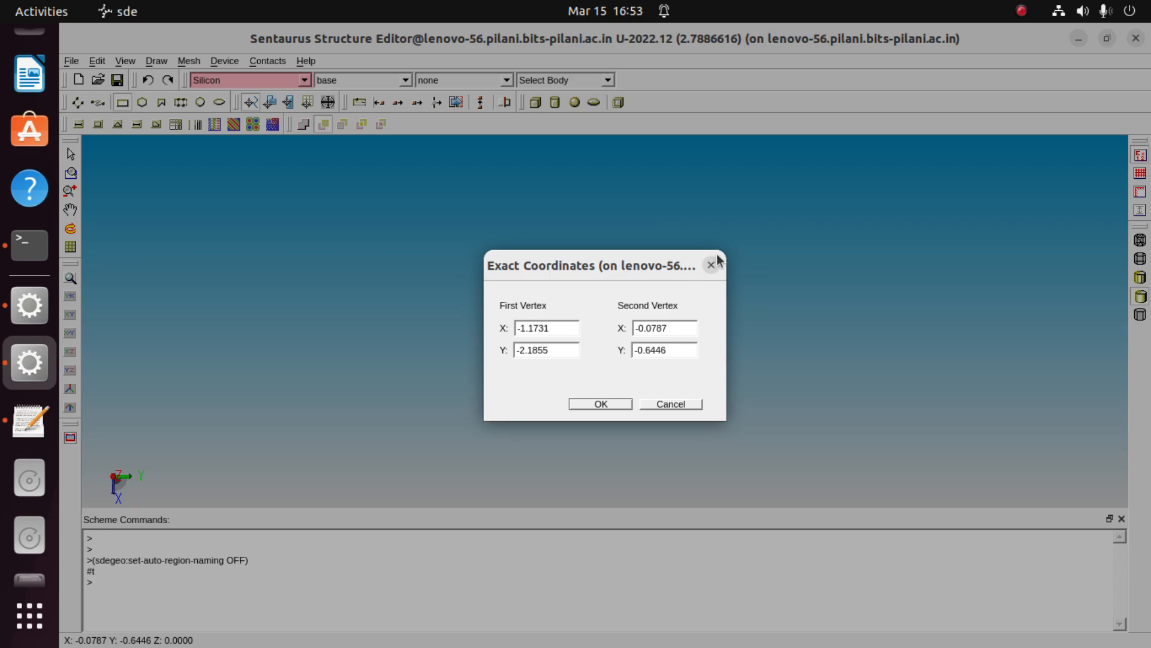
Step: Set the rectangle's exact vertices to (0, 0) and (0.5, 1) and accept them
double_click(556, 327)
text(0)
key(Tab)
text(0)
click(673, 325)
triple_click(672, 324)
text(0.5)
triple_click(676, 351)
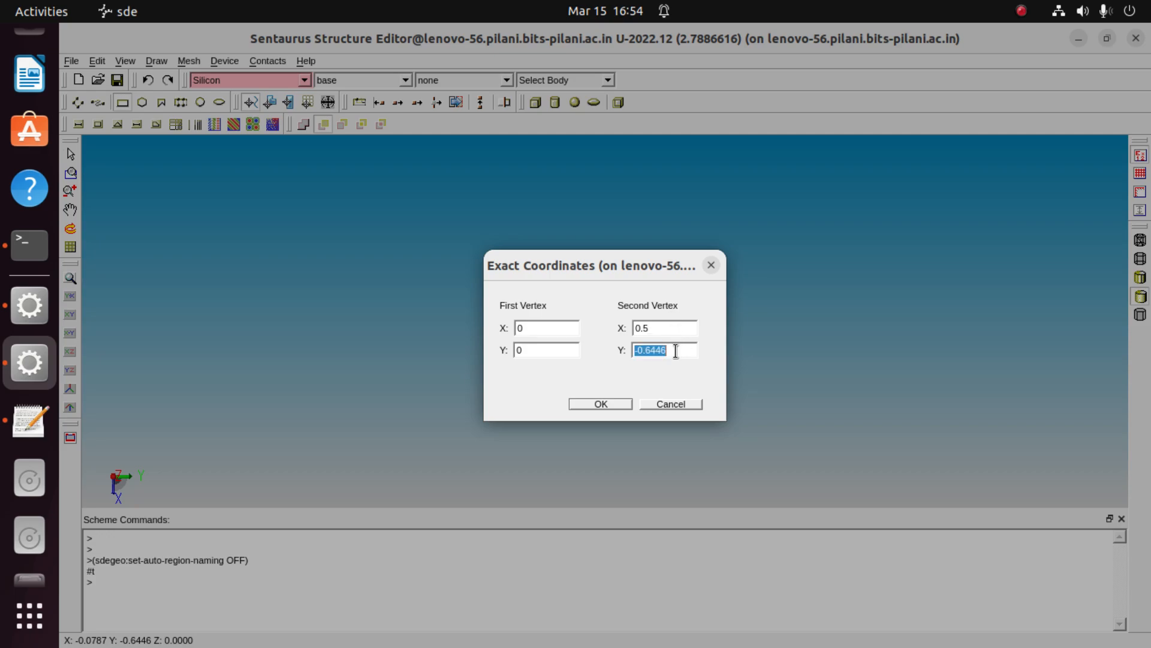
text(1)
click(610, 401)
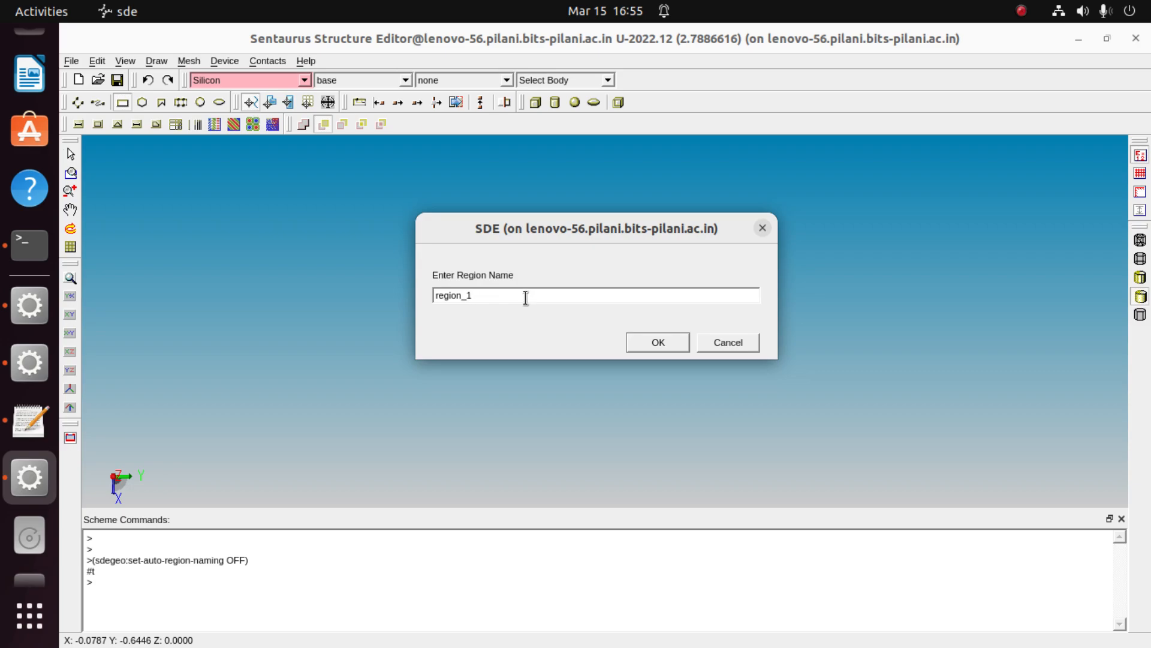
Step: Name the new silicon region p_region
key(BackSpace)
key(BackSpace)
key(Left)
key(Left)
key(Left)
key(Left)
key(BackSpace)
text(p_)
click(641, 347)
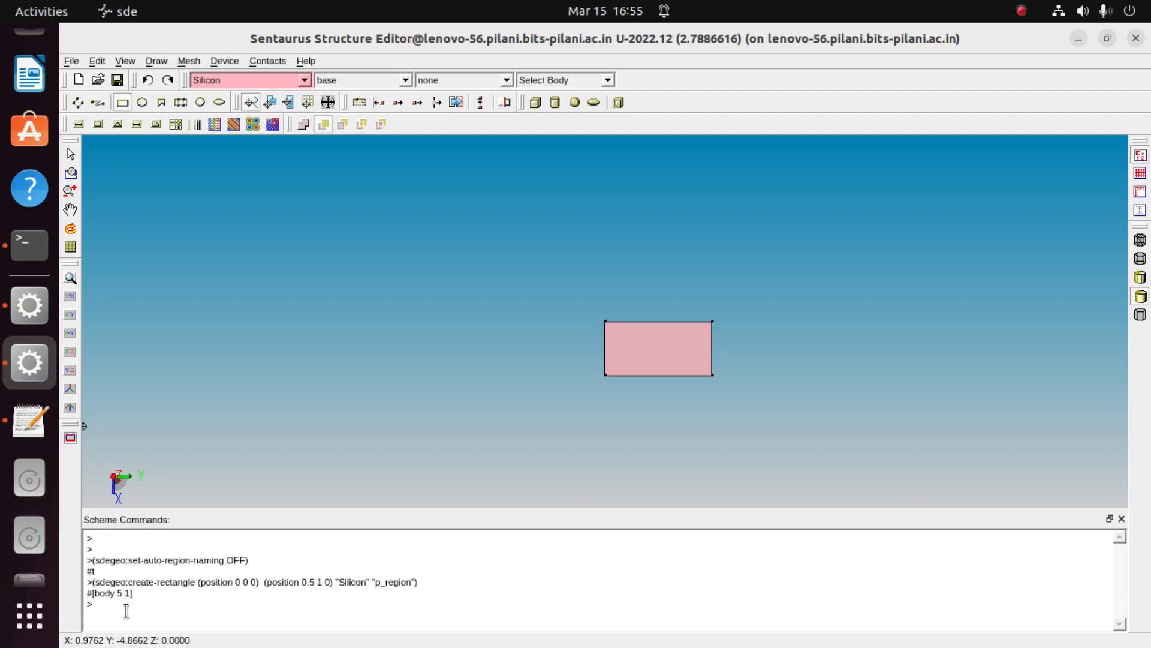
Step: Copy the p_region create-rectangle command with its output from the Scheme log into the blank document in Gedit
drag(125, 603, 84, 580)
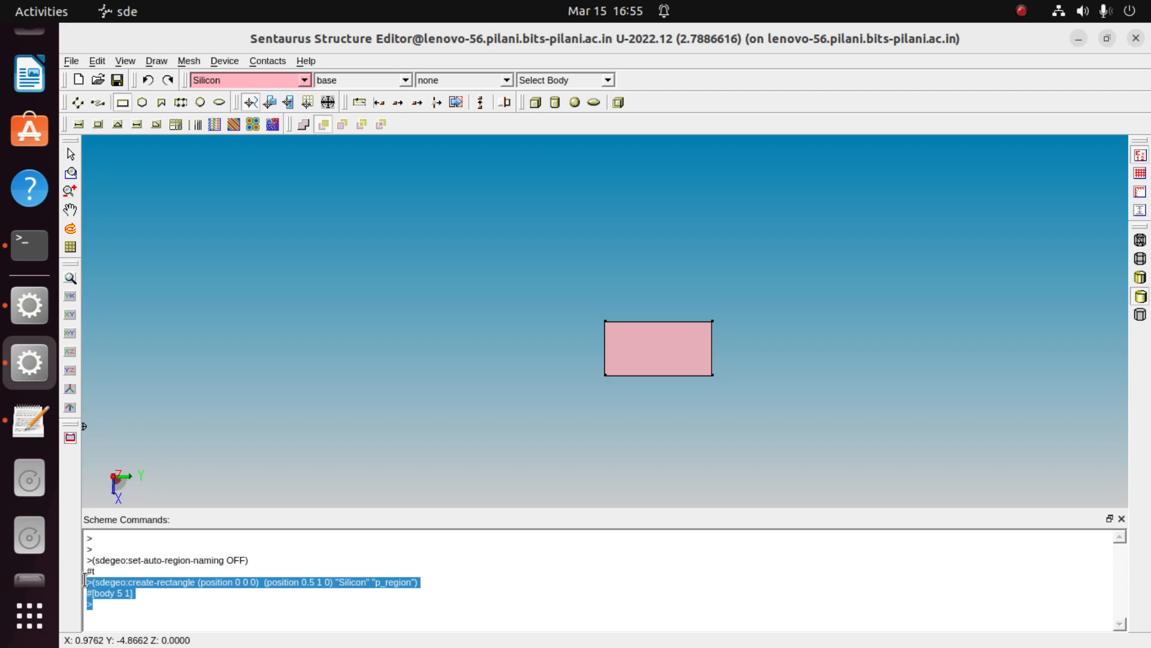
right_click(109, 585)
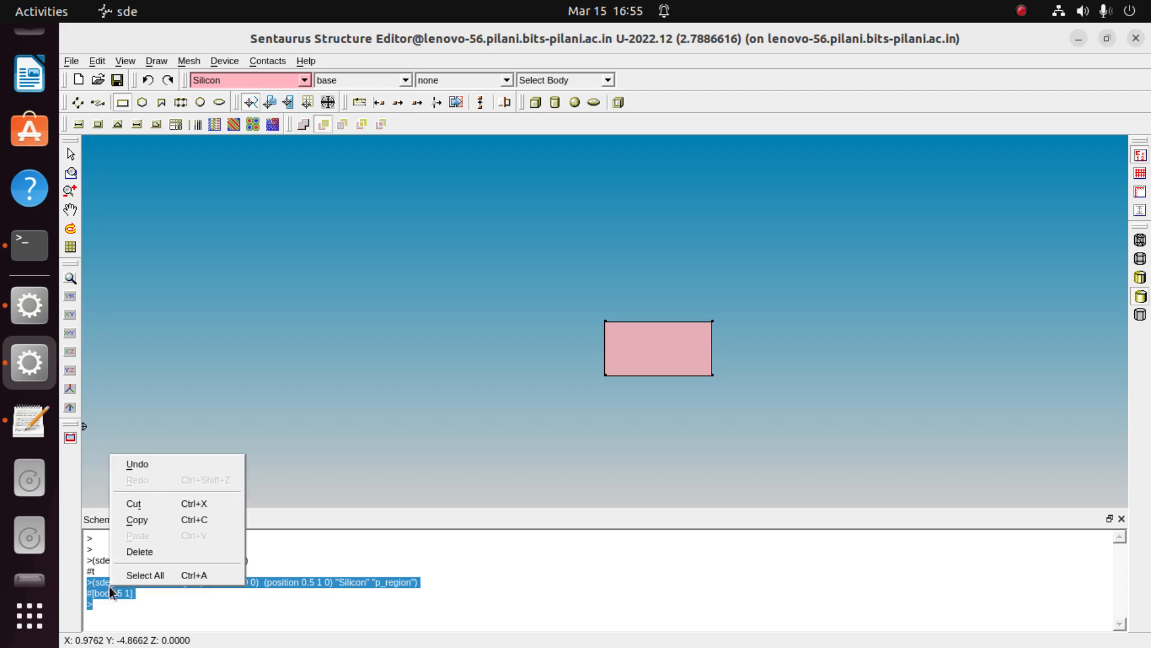
click(151, 520)
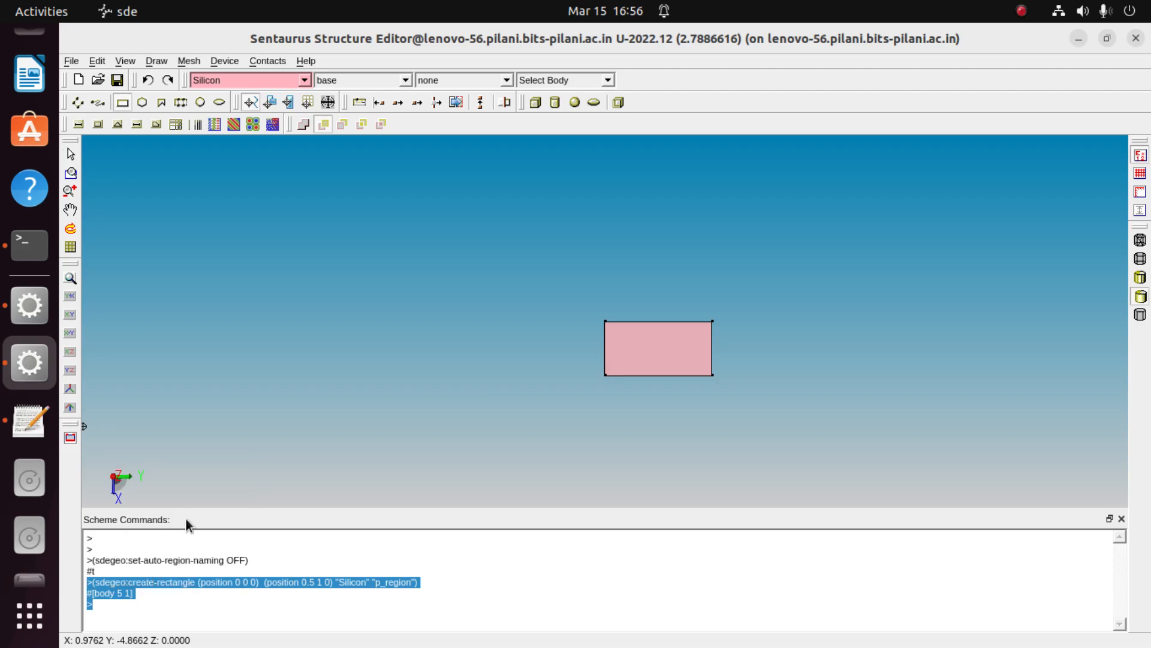
click(30, 420)
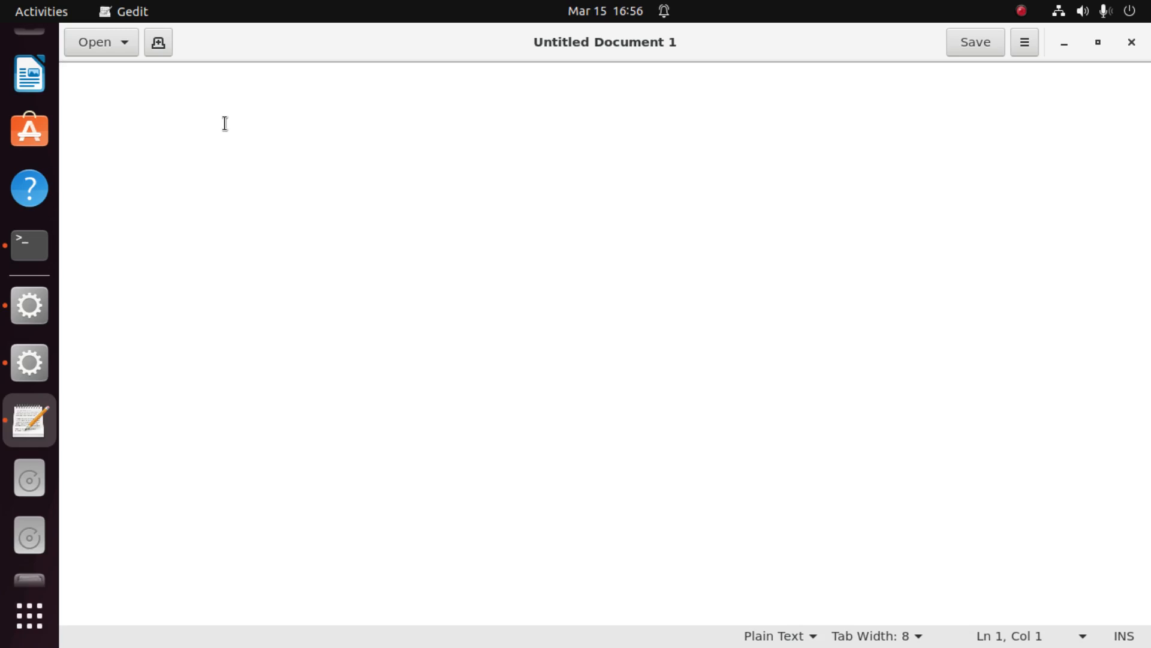
key(ctrl+v)
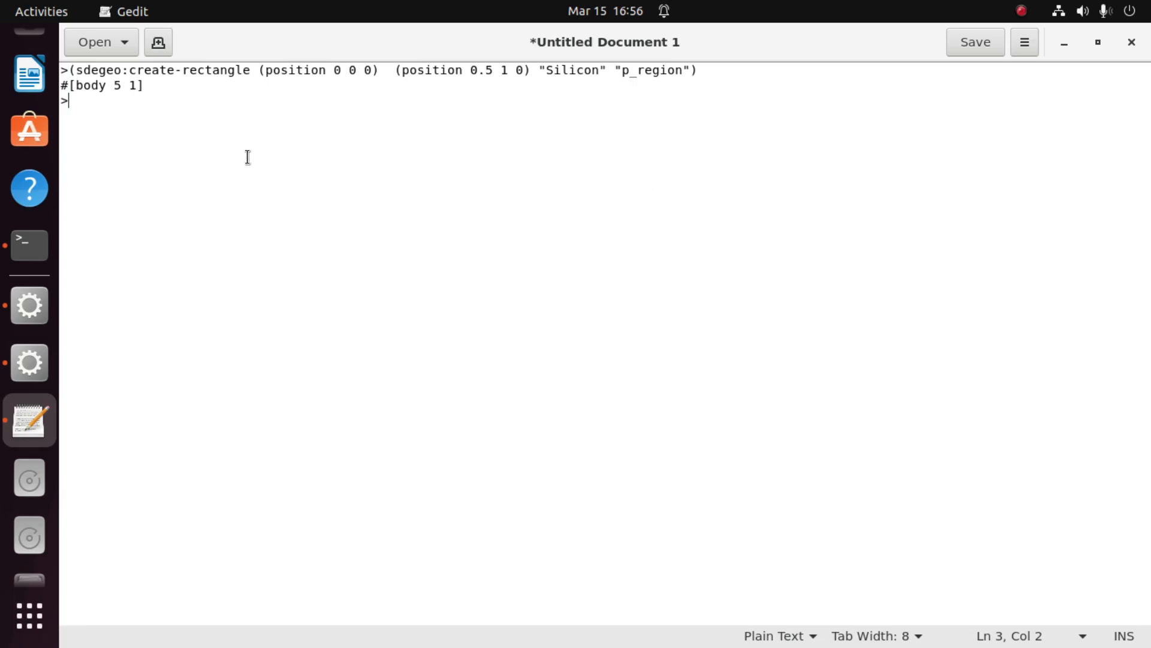
Step: Remove the leading prompt character and the body output lines, leaving only the p_region create-rectangle command
click(62, 70)
key(Delete)
key(Down)
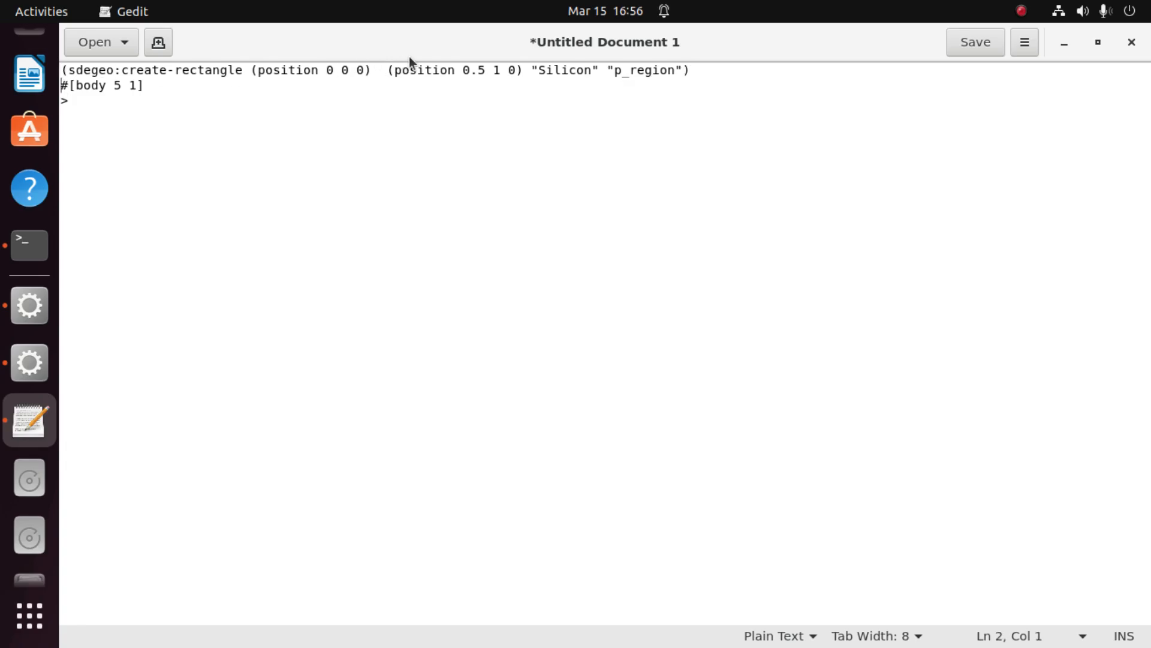
key(Delete)
key(Delete)
key(Delete)
key(Delete)
key(Delete)
key(Delete)
key(Delete)
key(Delete)
key(Delete)
key(Delete)
key(Delete)
key(Delete)
Step: Start saving the document and create a folder named Diode_Trial in the home directory for it
click(958, 43)
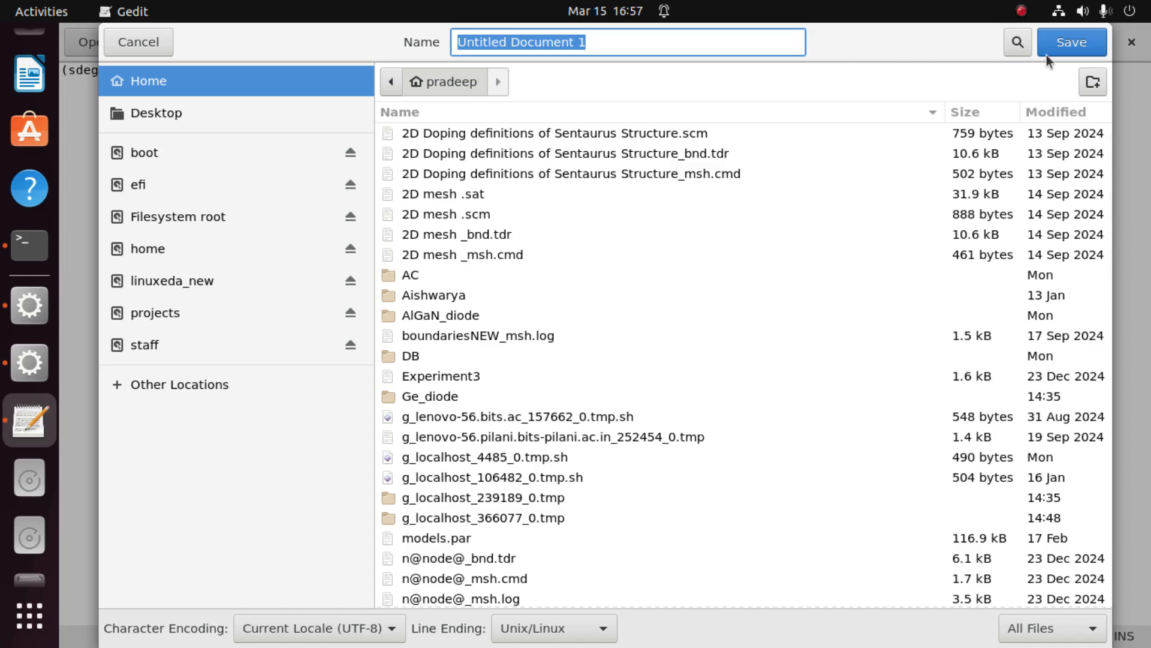
click(1093, 84)
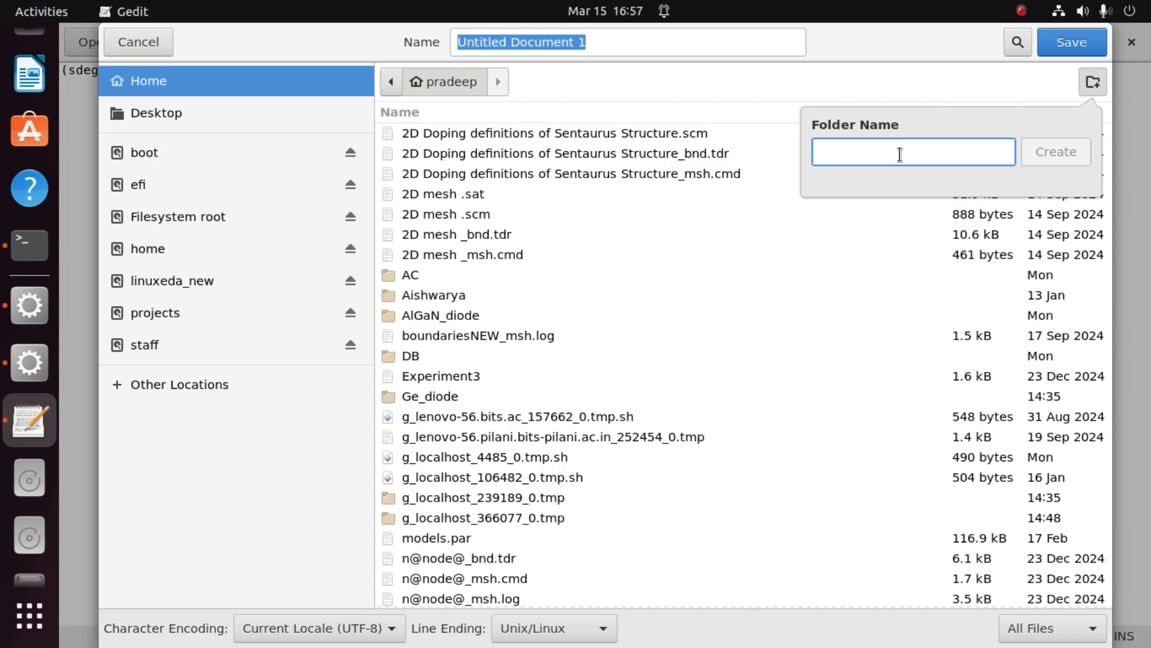
text(Diode)
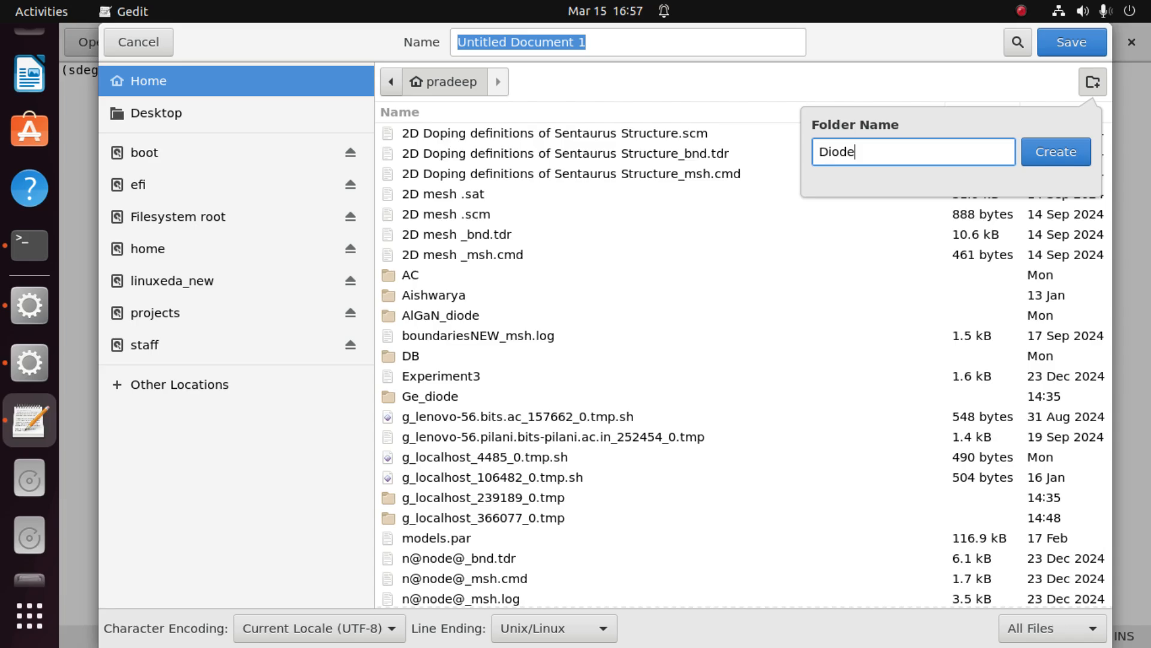
text(_f)
key(BackSpace)
text(Trial)
click(1078, 156)
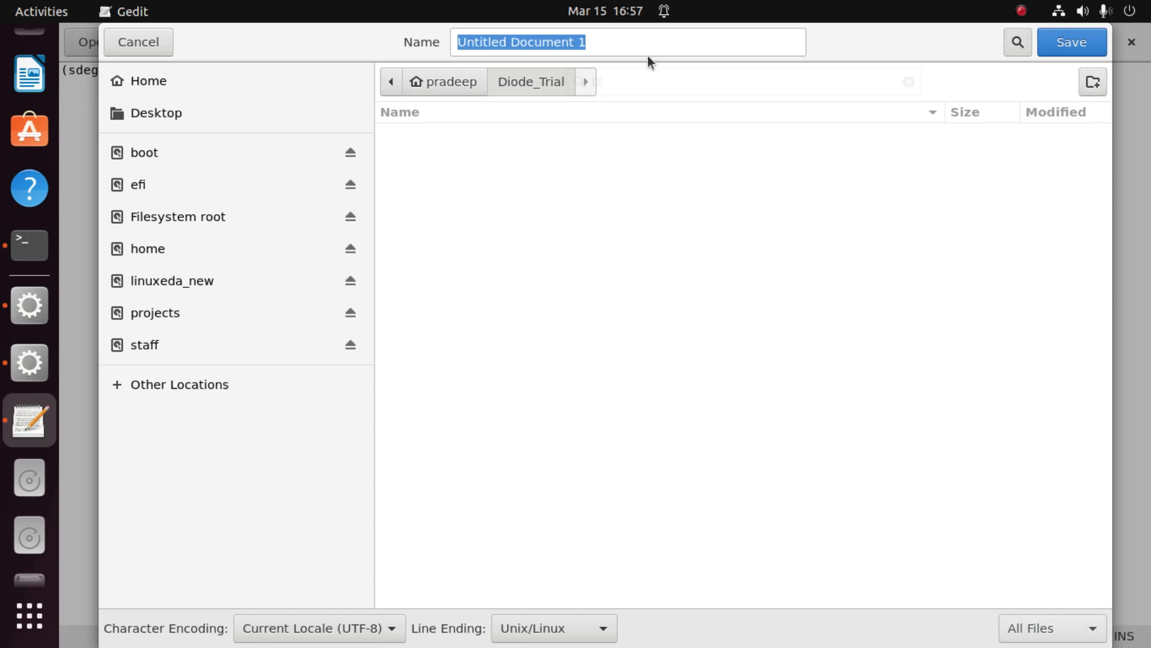
key(ctrl+f)
text(Diode)
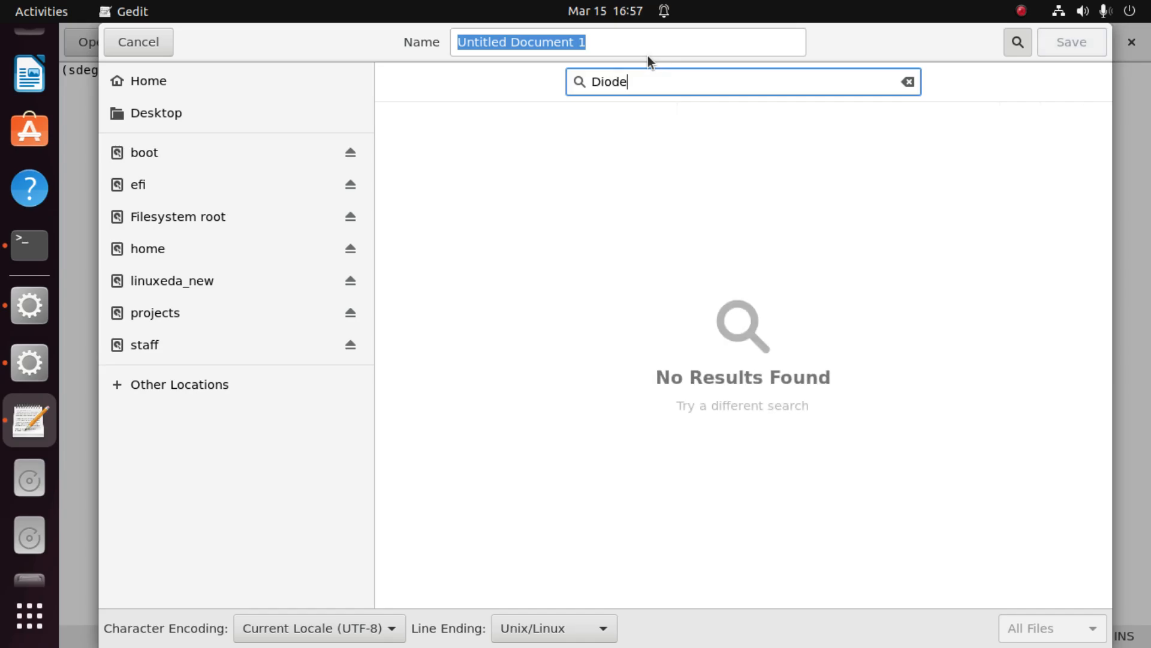
click(638, 41)
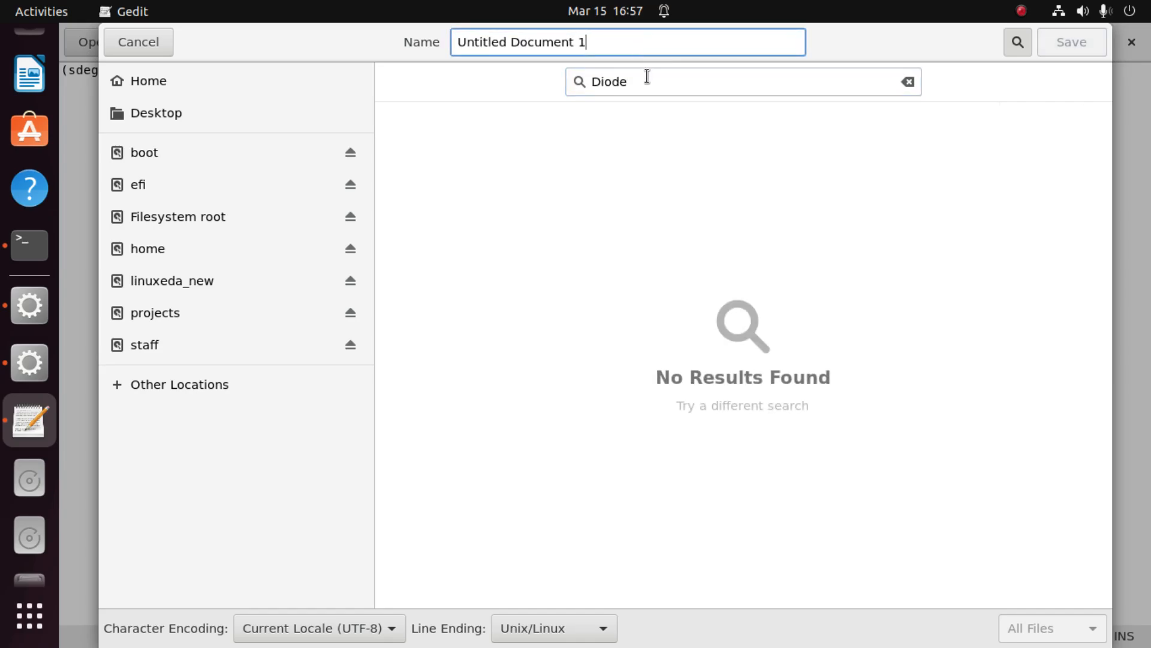
click(908, 81)
Step: Save the document as Diode in the Diode_Trial folder
triple_click(639, 38)
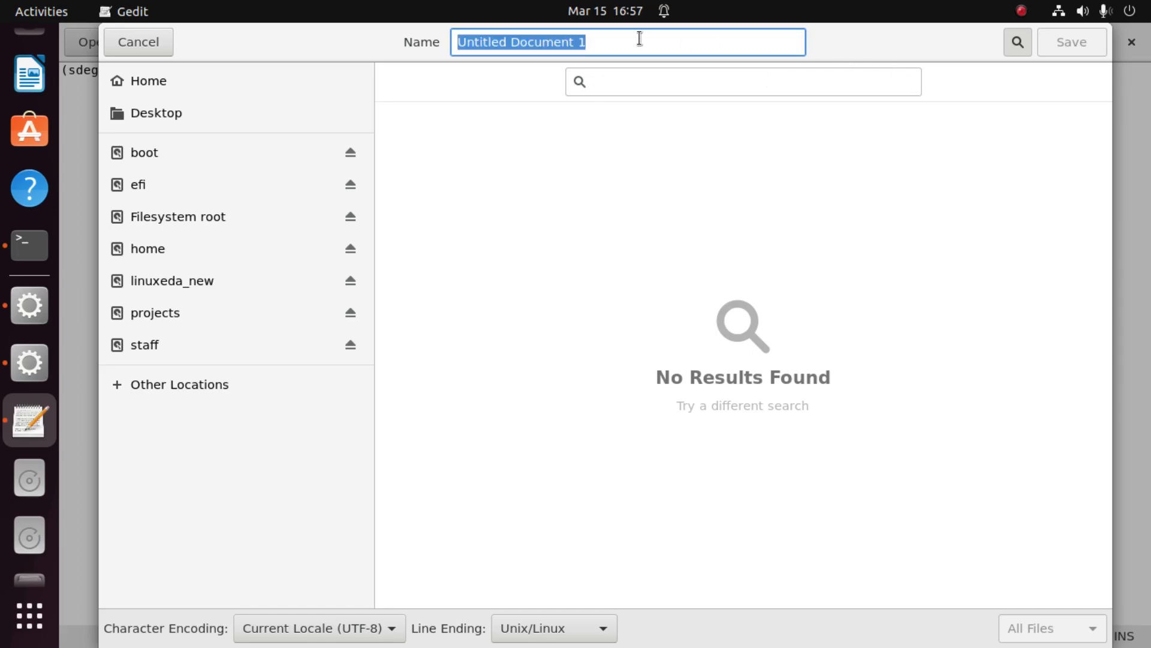
text(Diode)
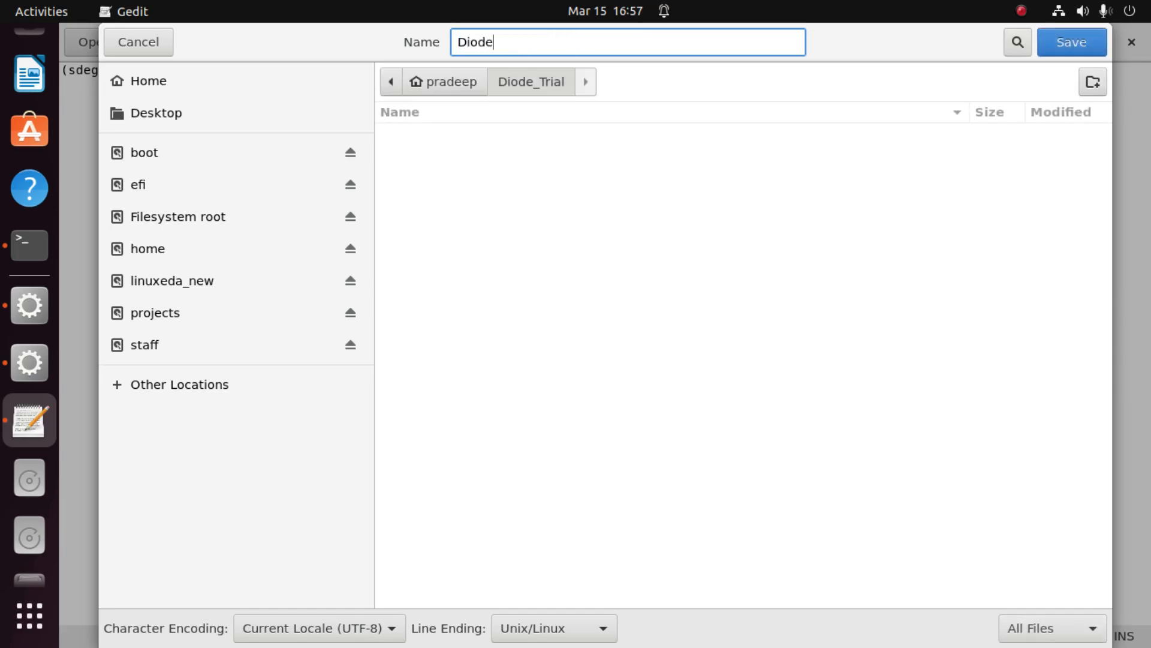
click(1051, 52)
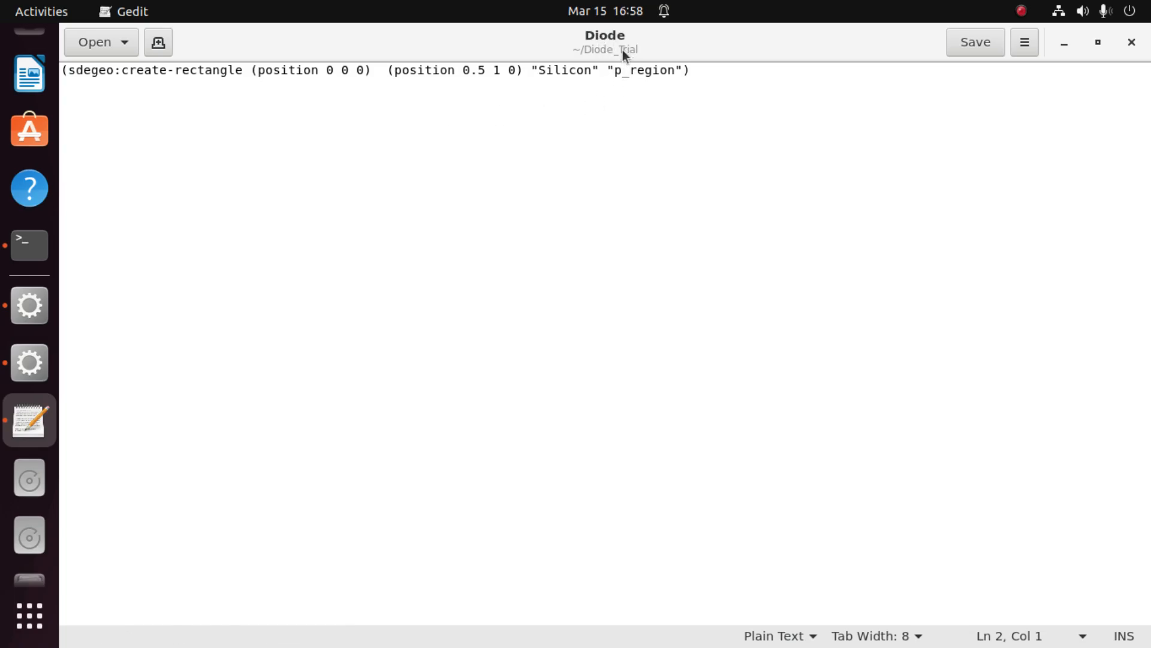
Step: Switch back to Sentaurus Structure Editor and draw a second rough rectangle from about (-0.05, -0.27) to (0.17, 0.16)
click(1061, 53)
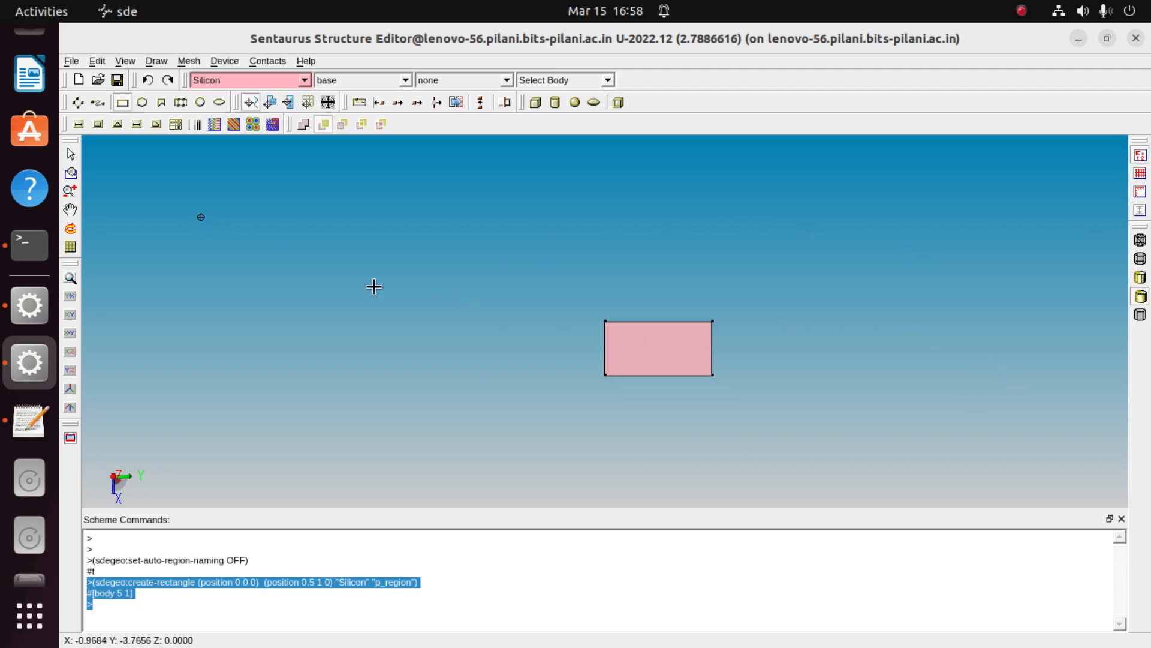
click(75, 279)
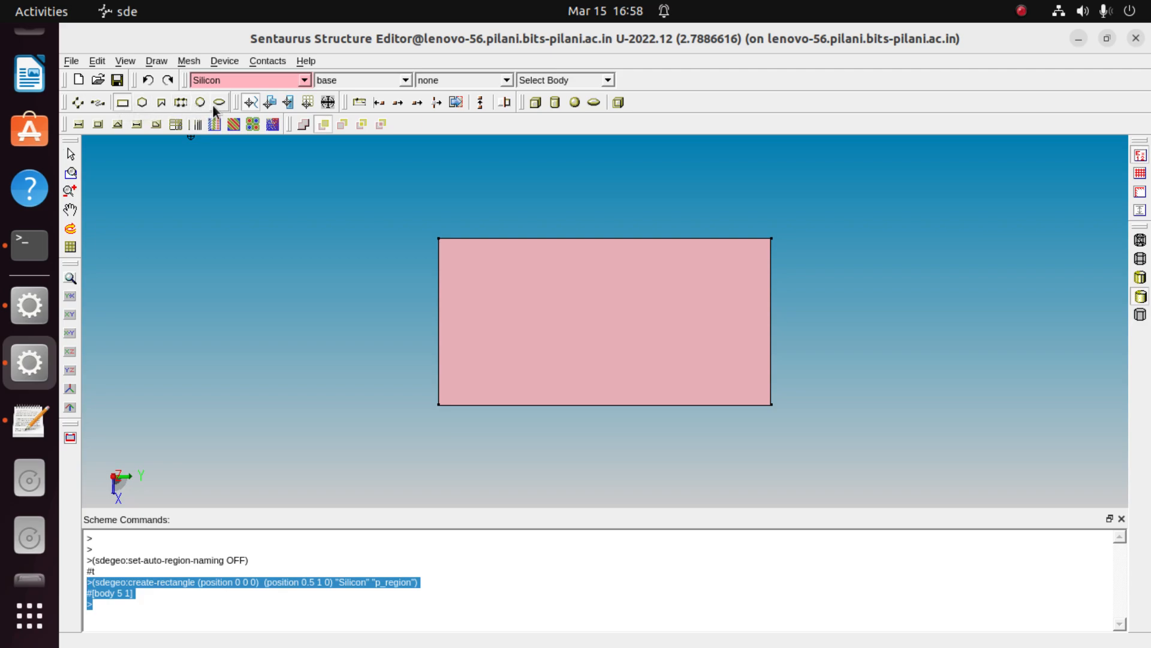
click(123, 103)
drag(348, 221, 495, 296)
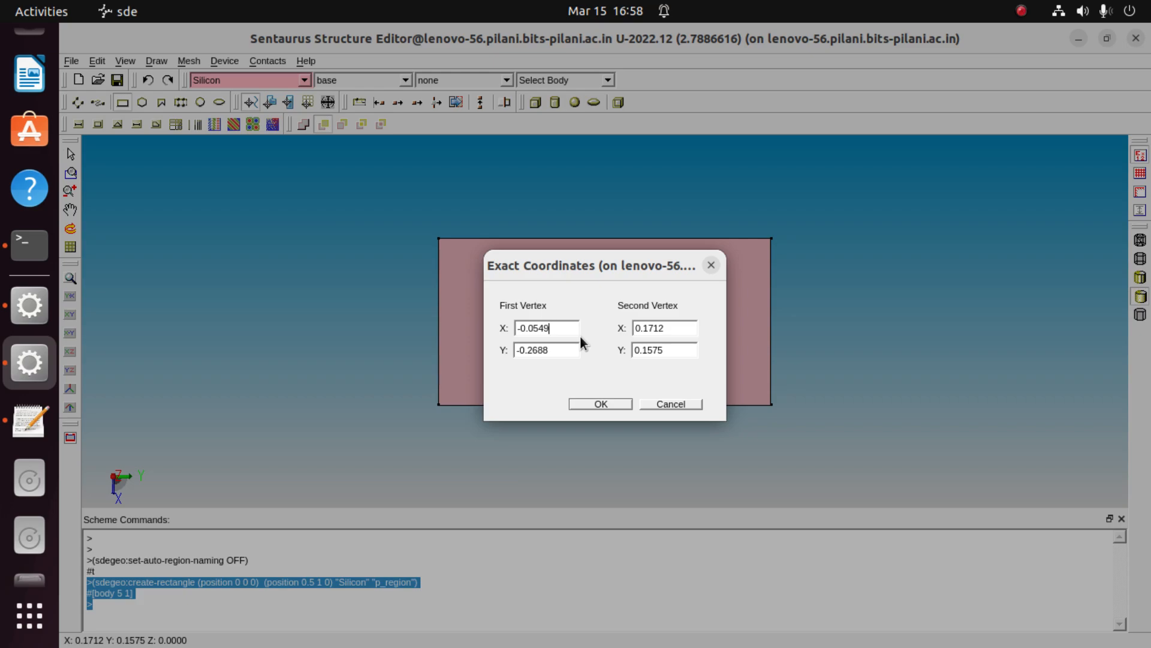
Step: Set the second rectangle's exact vertices to (0.5, 0) and (1, 1) and accept them
key(ctrl+a)
text(0.5)
click(560, 350)
key(ctrl+a)
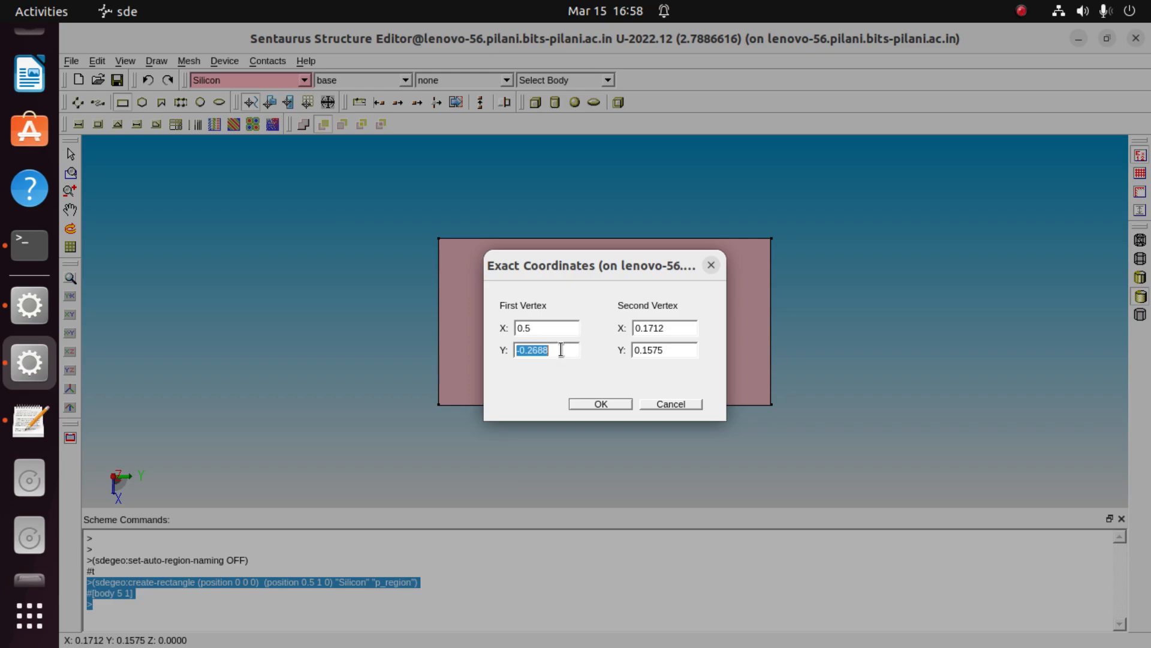
text(0)
click(680, 322)
key(ctrl+a)
text(1)
click(680, 350)
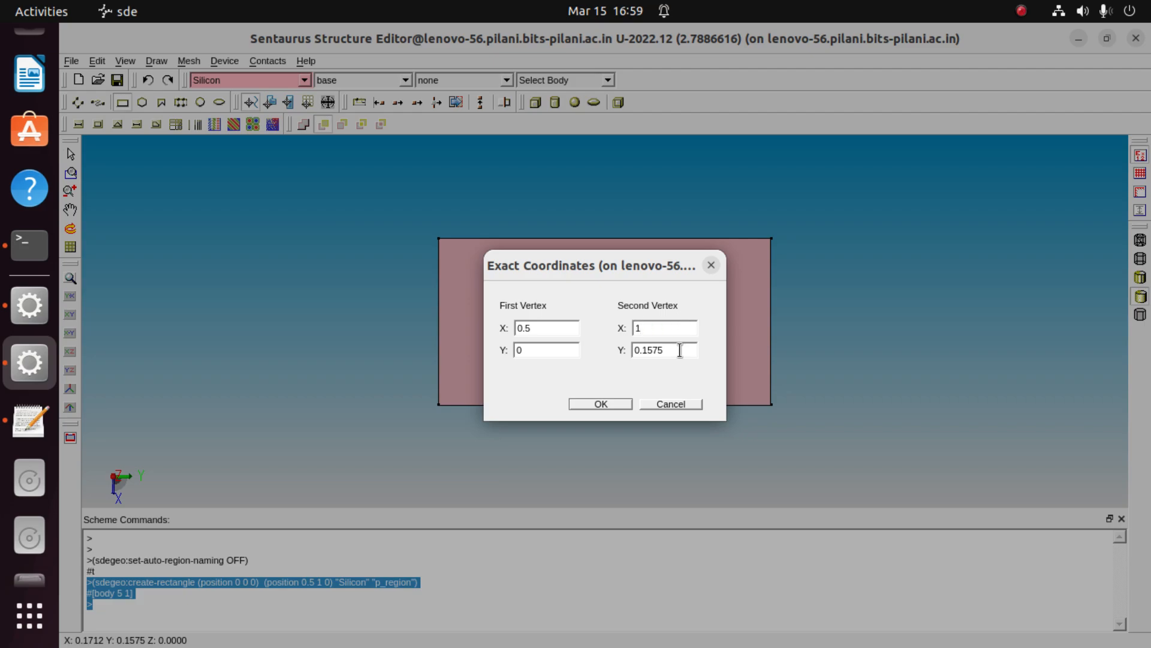
key(ctrl+a)
text(1)
click(611, 403)
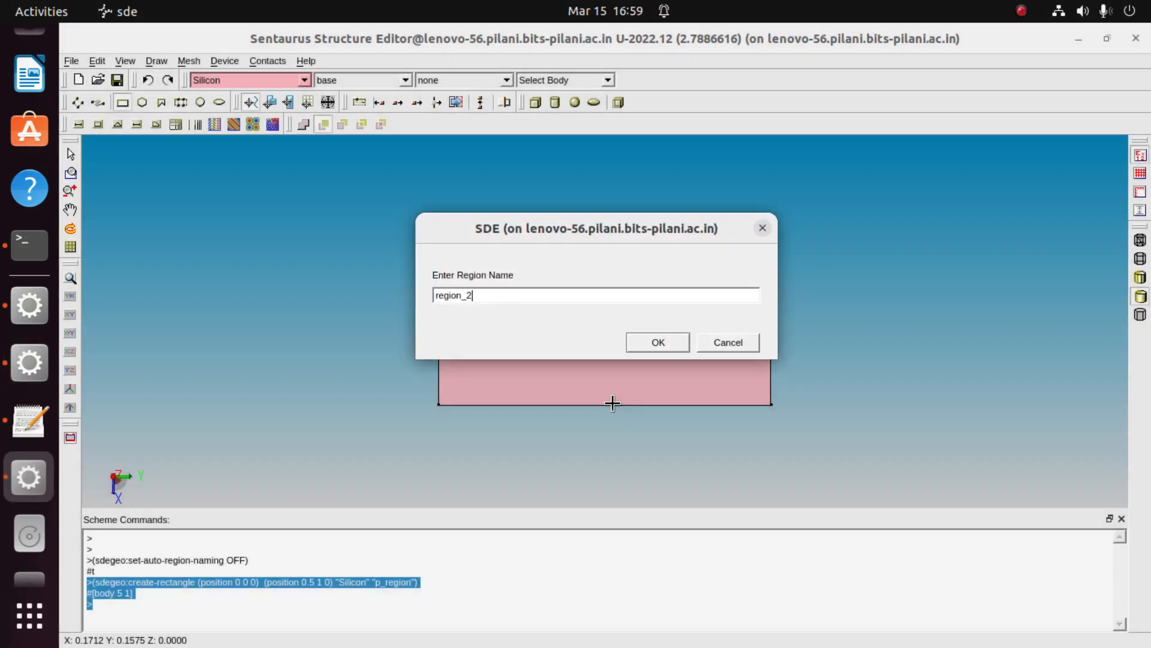
Step: Name the second silicon region n_region
key(BackSpace)
key(BackSpace)
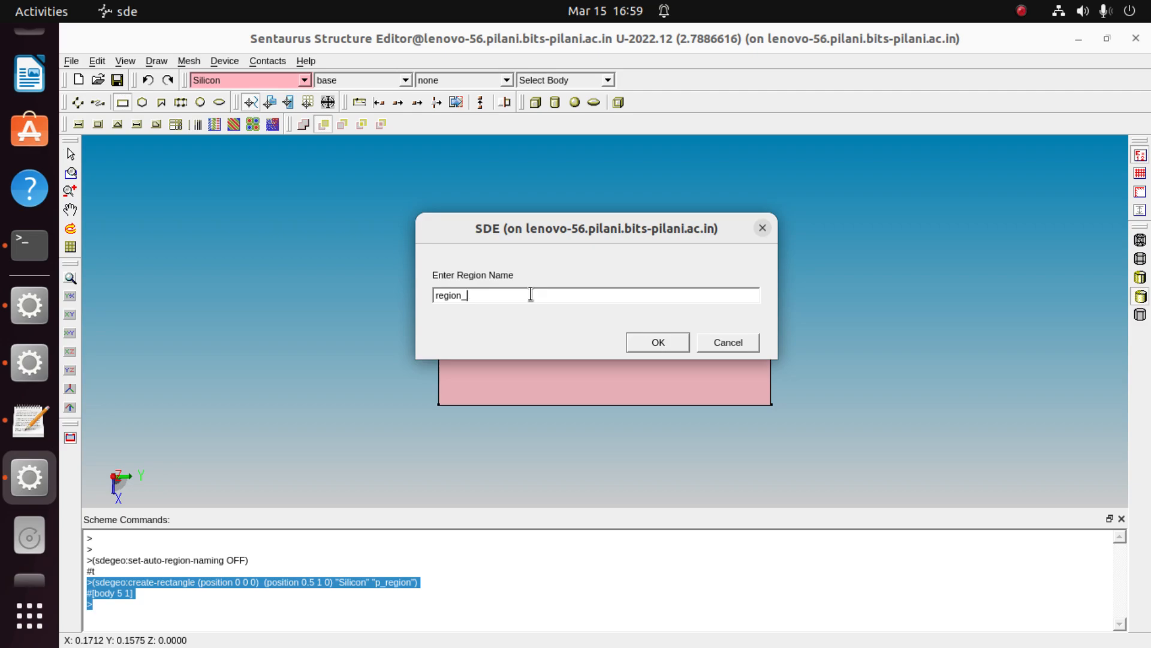
key(Left)
key(Left)
key(Left)
text(n_)
click(658, 342)
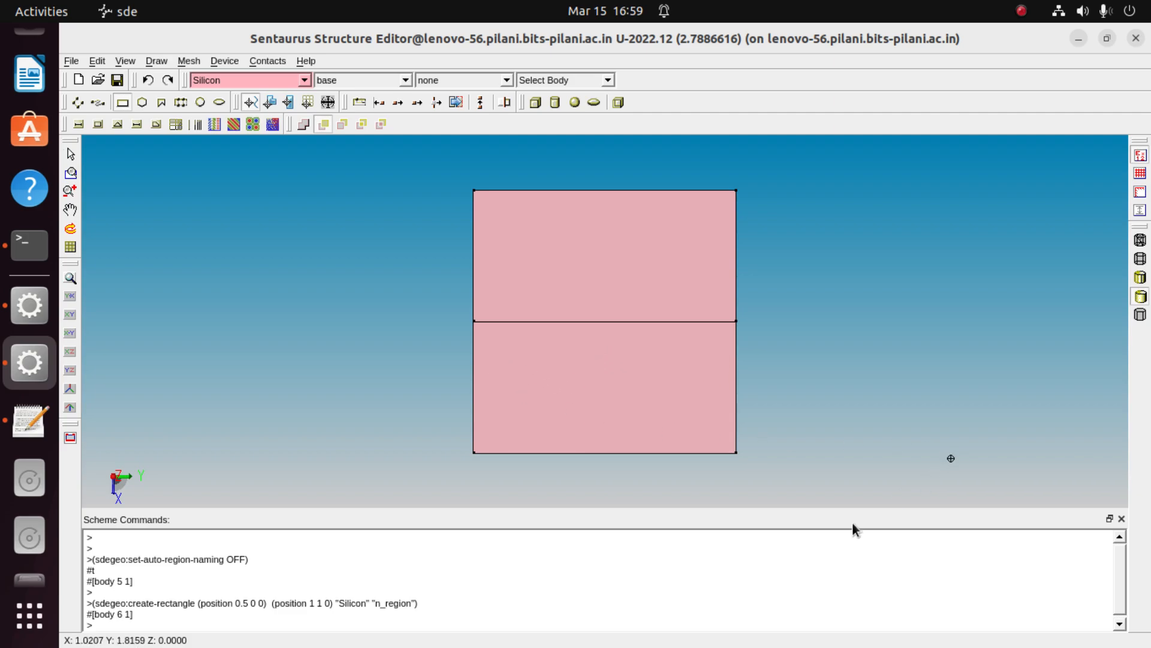
Step: Copy the n_region create-rectangle command with its output from the Scheme log into the Diode file in Gedit, below the p_region line
scroll(444, 578, down, 1)
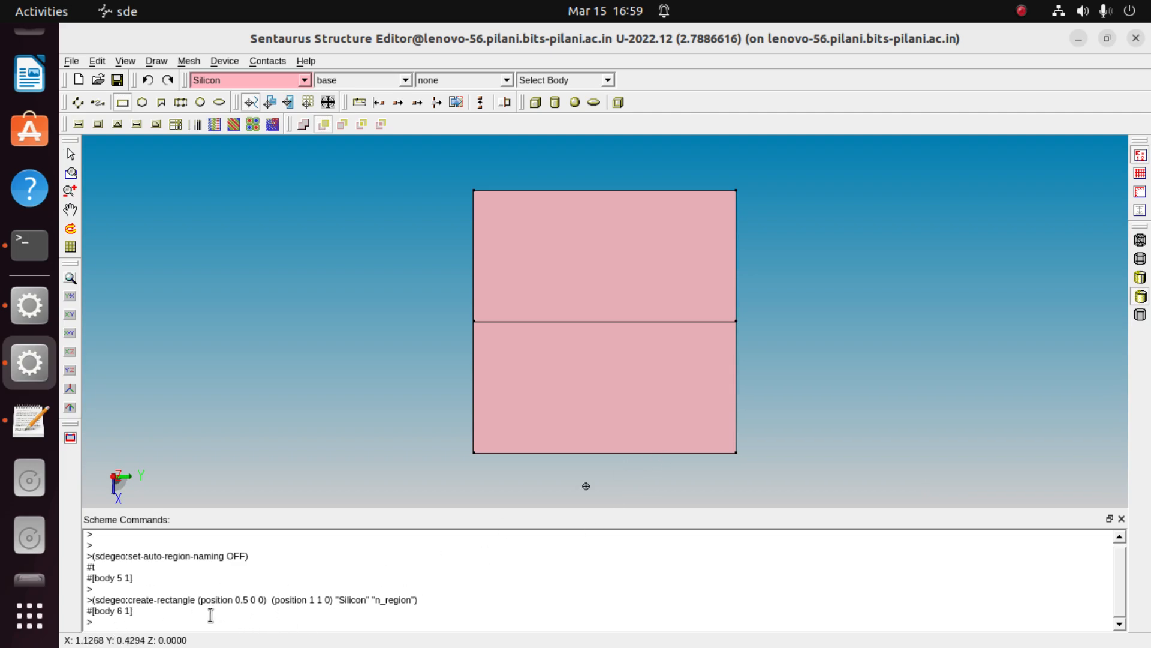
drag(134, 612, 79, 589)
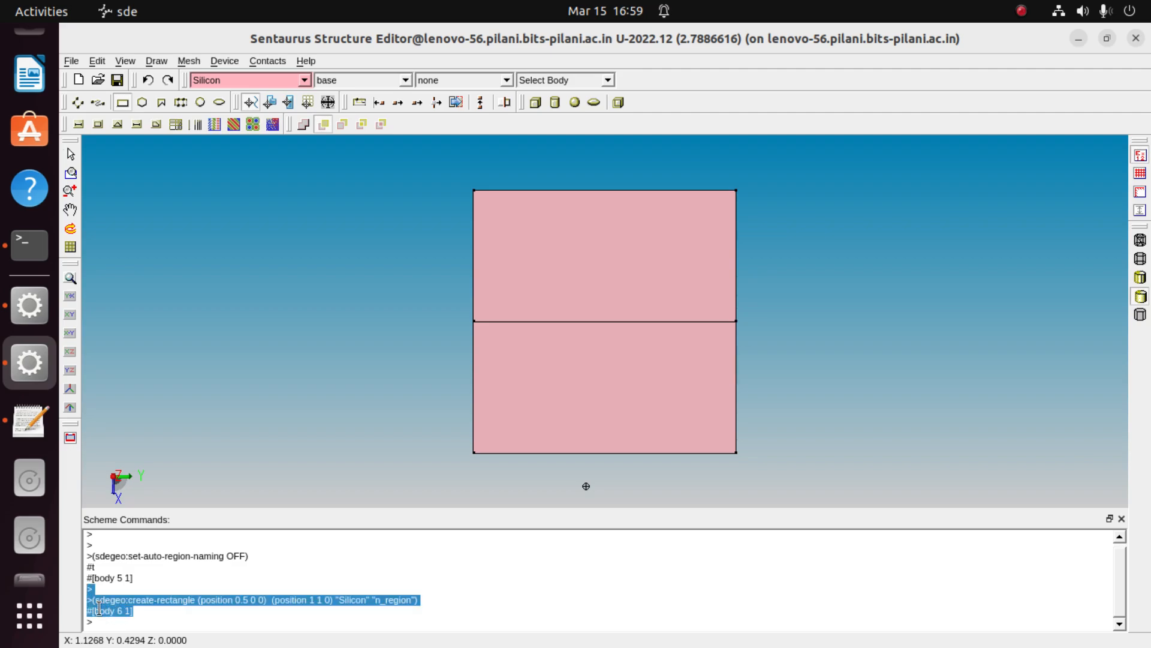
right_click(99, 607)
click(120, 538)
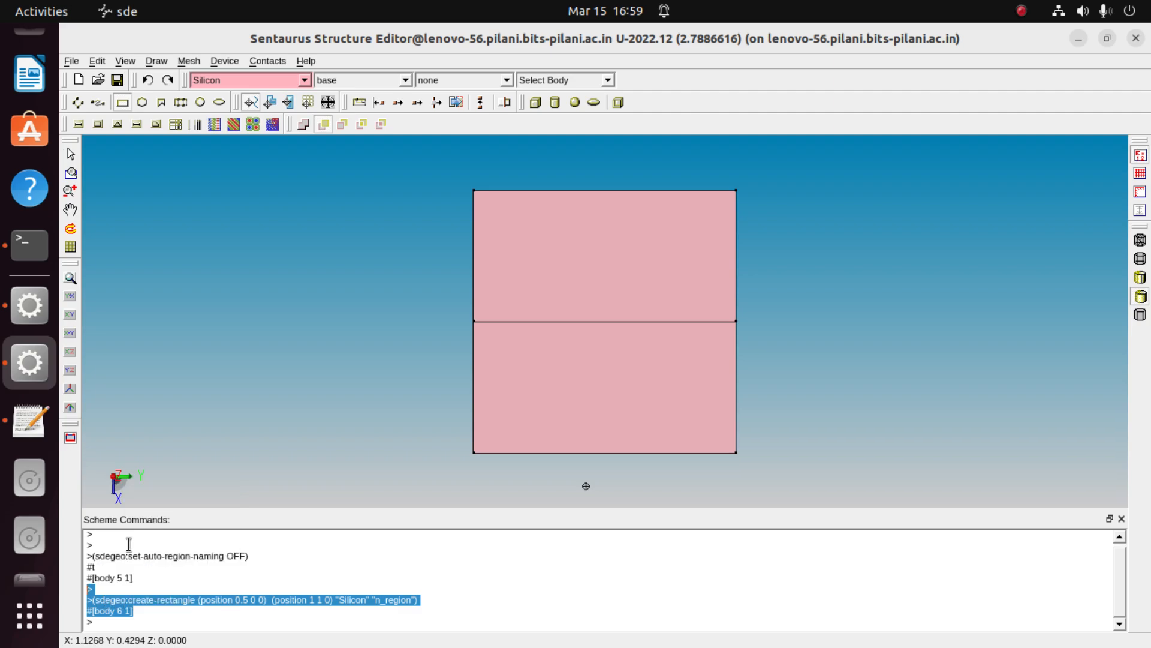
click(37, 443)
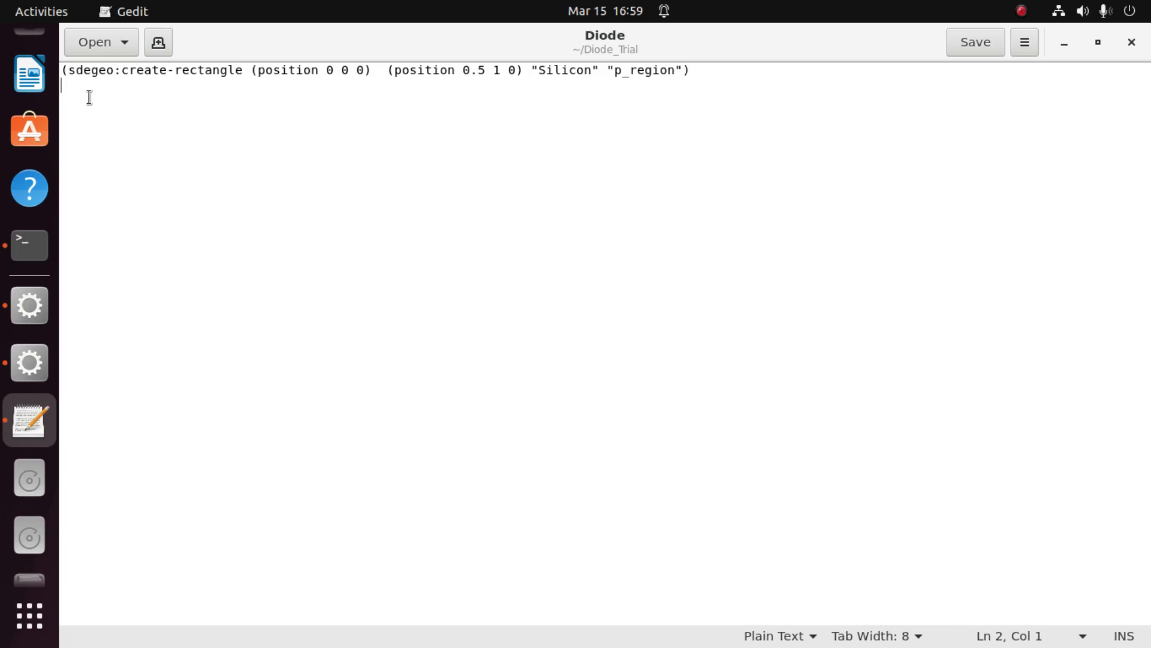
key(ctrl+v)
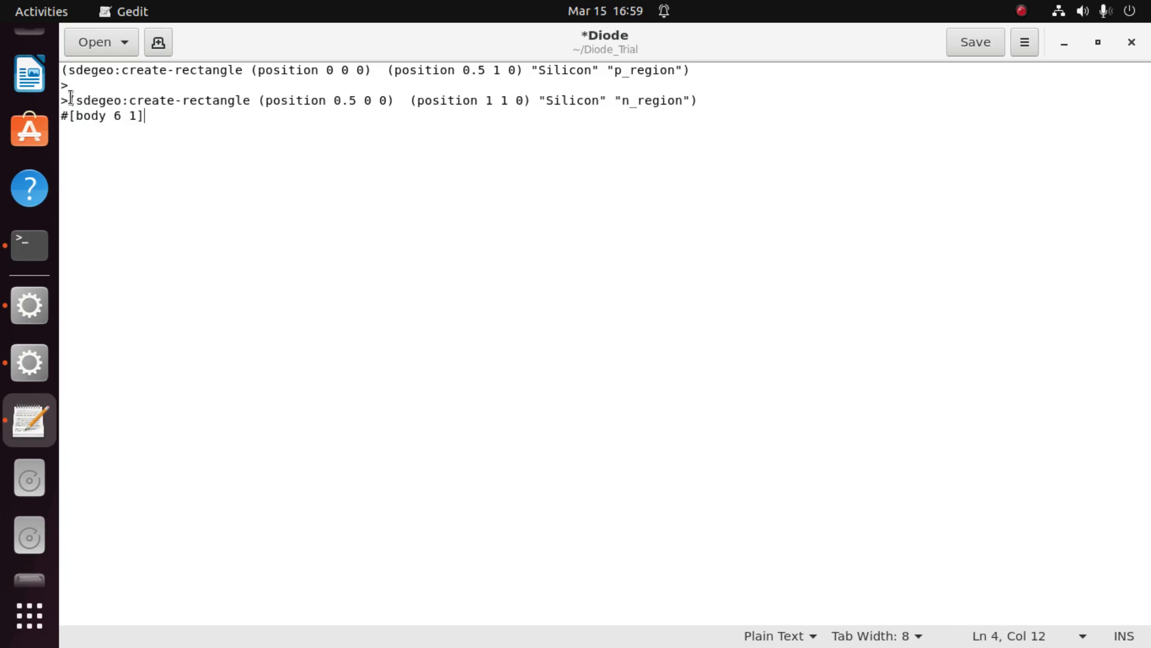
Step: Strip the prompt characters and body output around the n_region command, and save the Diode file
click(71, 85)
key(BackSpace)
click(62, 100)
key(BackSpace)
key(Delete)
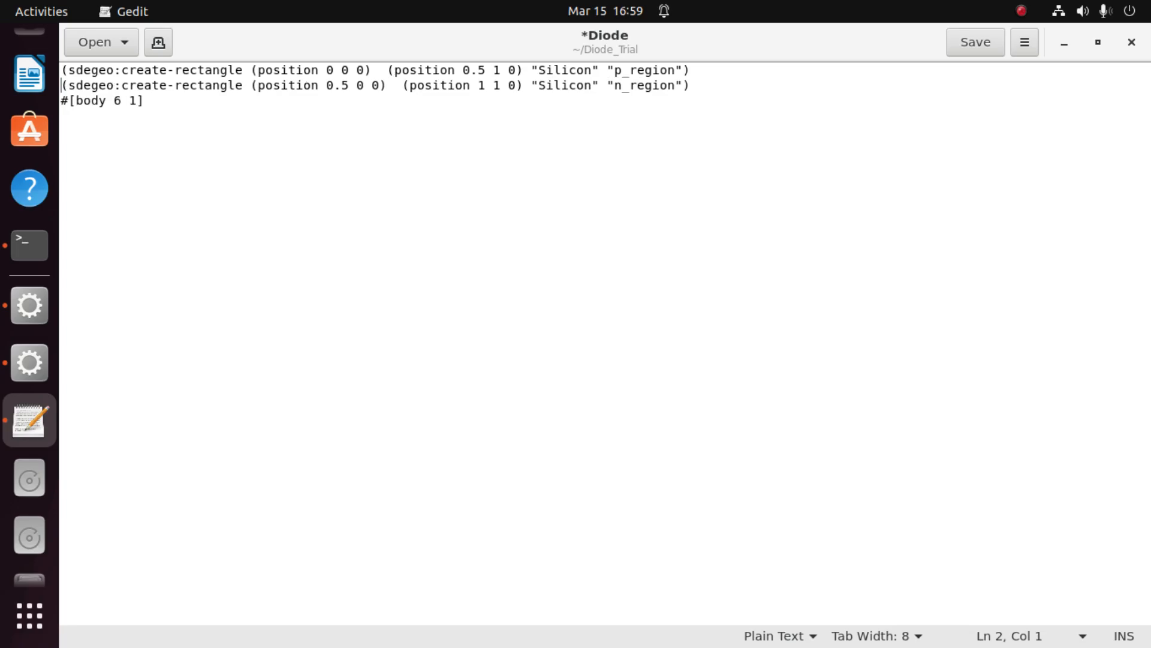
click(61, 100)
key(Delete)
key(Delete)
key(Delete)
key(Delete)
key(Delete)
key(Delete)
key(Delete)
key(Delete)
key(Delete)
key(Delete)
key(Delete)
key(ctrl+s)
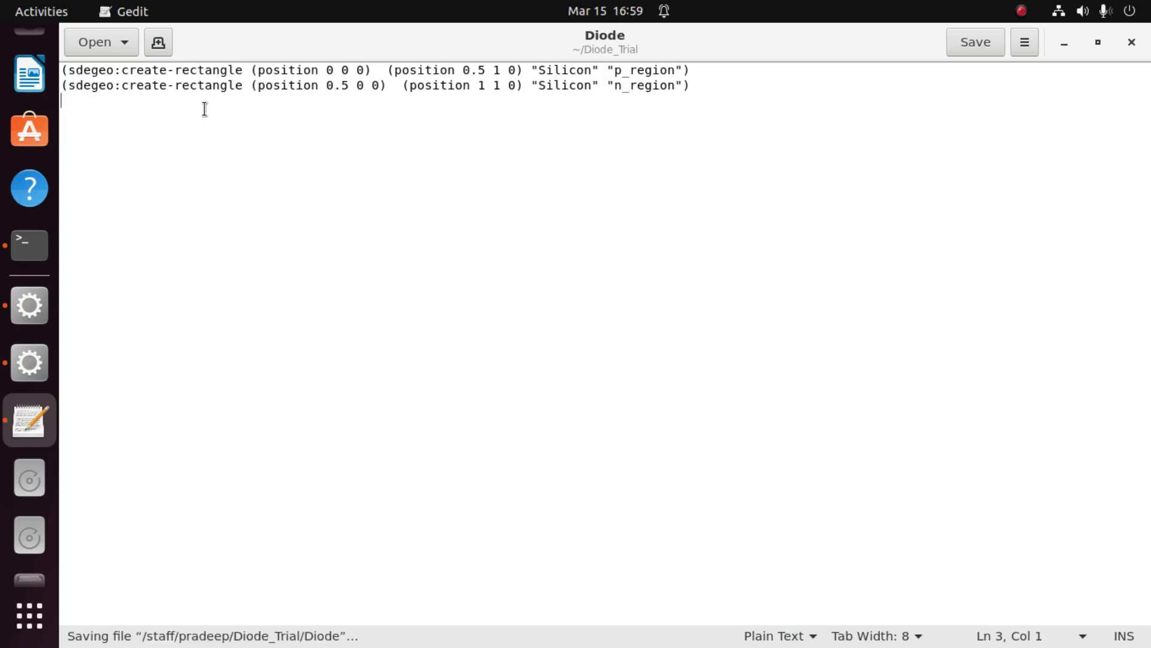
Step: Leave the Diode file and switch back to Sentaurus Structure Editor
click(1065, 44)
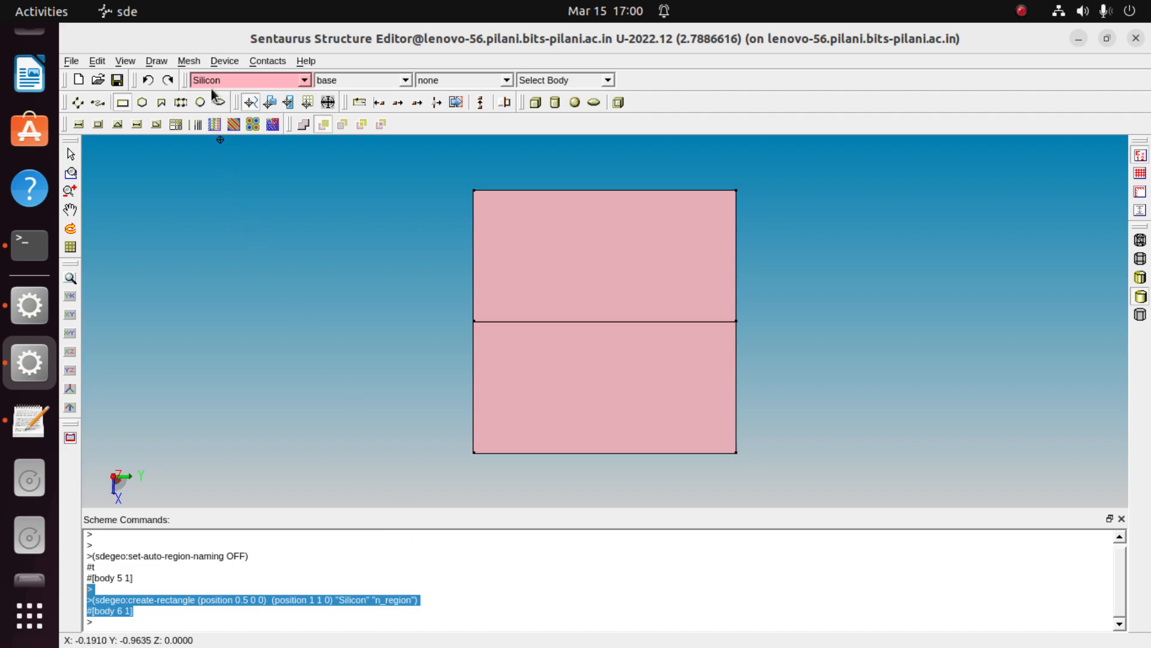
click(233, 60)
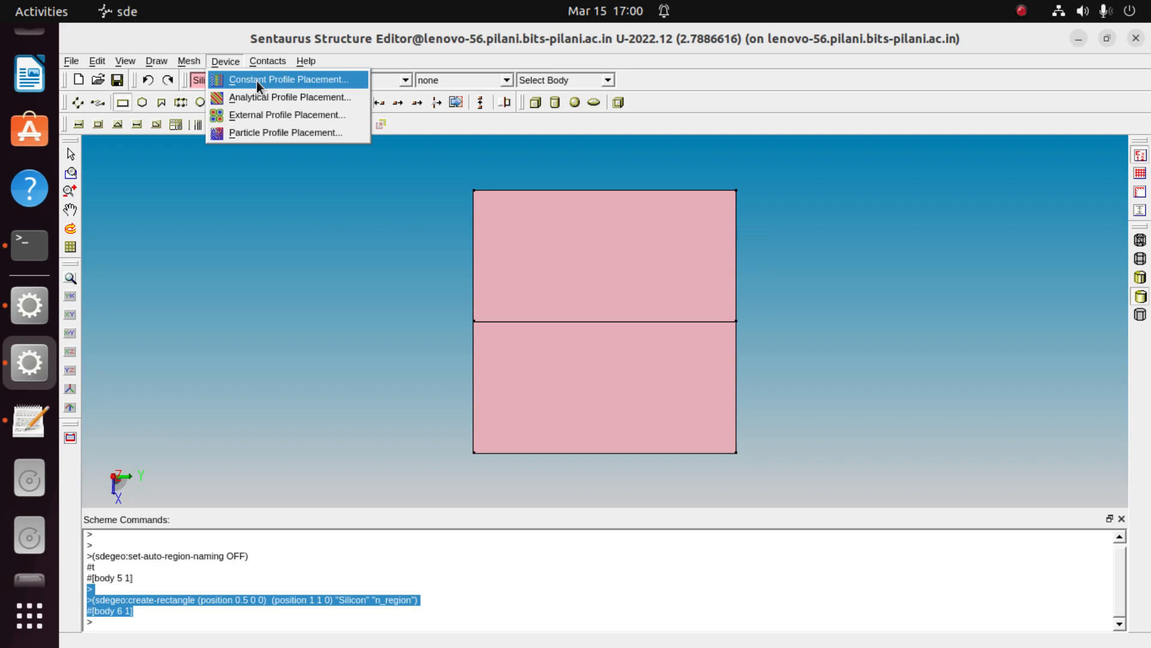
click(257, 81)
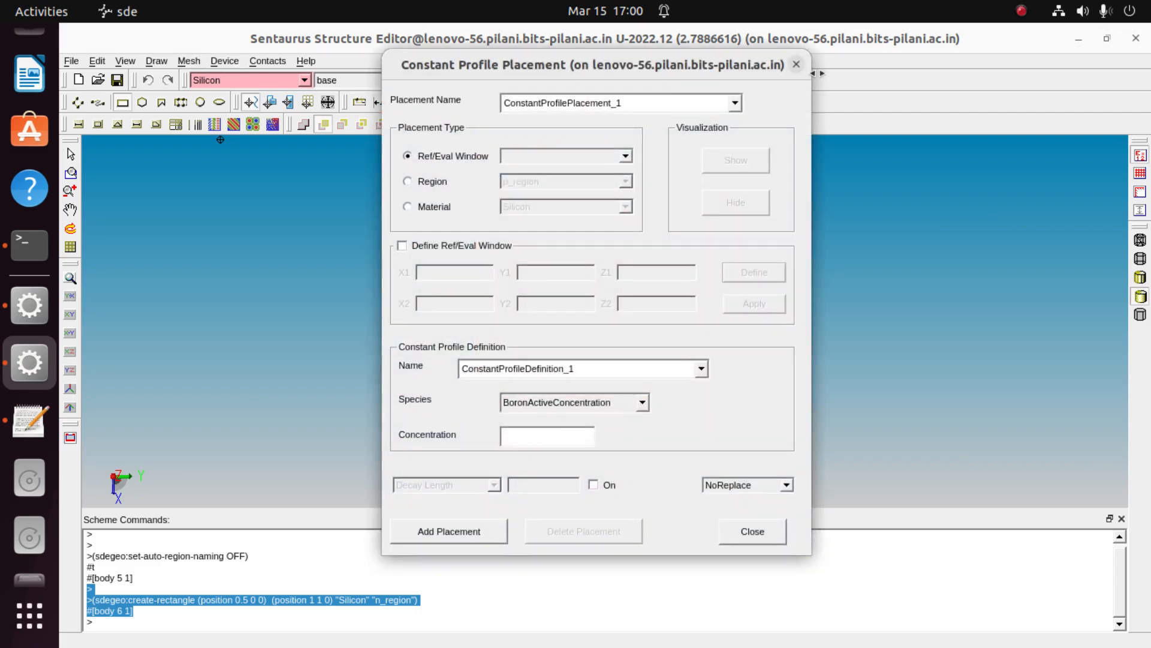
click(796, 64)
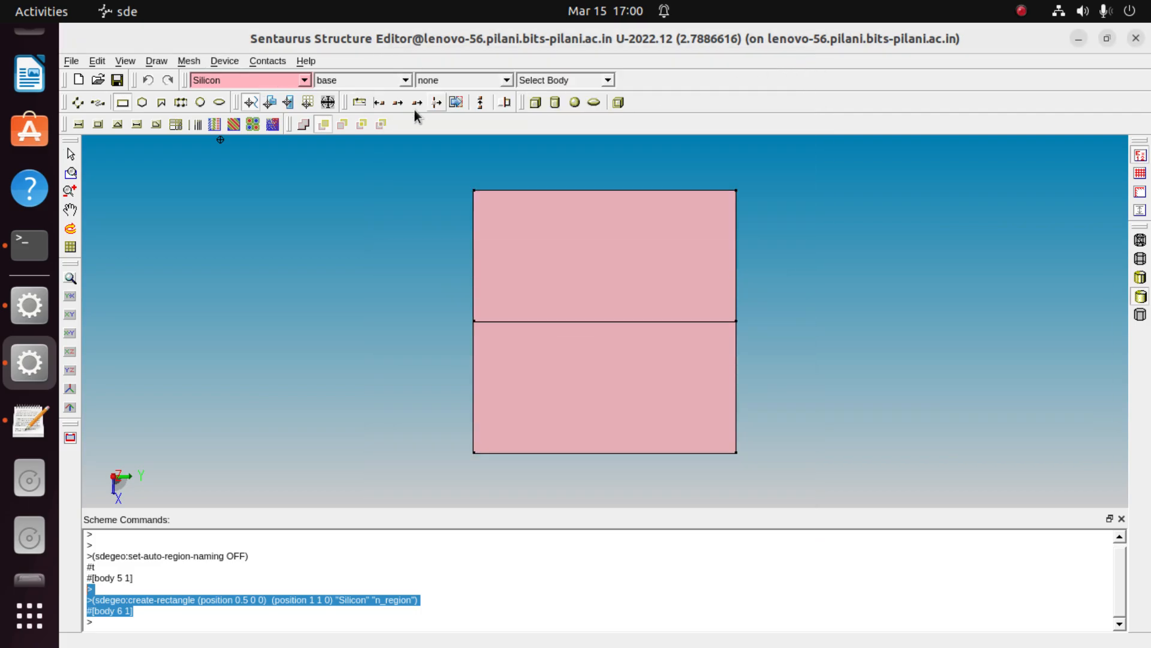
Step: Start a constant profile placement of type Region for p_region, and move the dialog aside to uncover the model
click(213, 61)
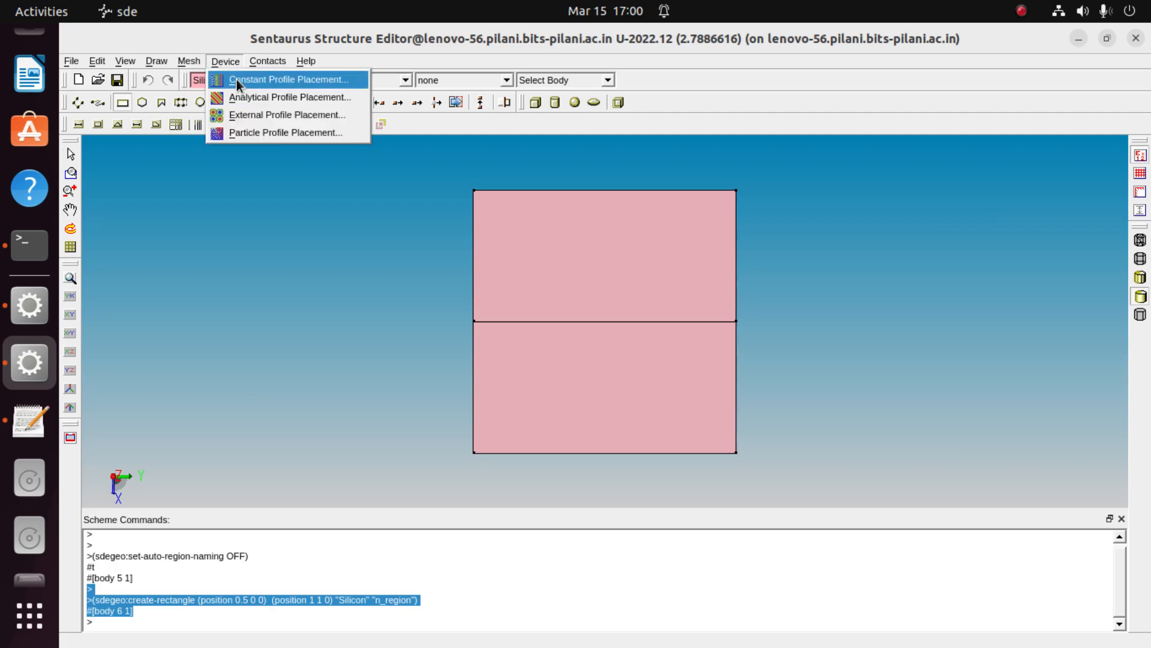
click(288, 81)
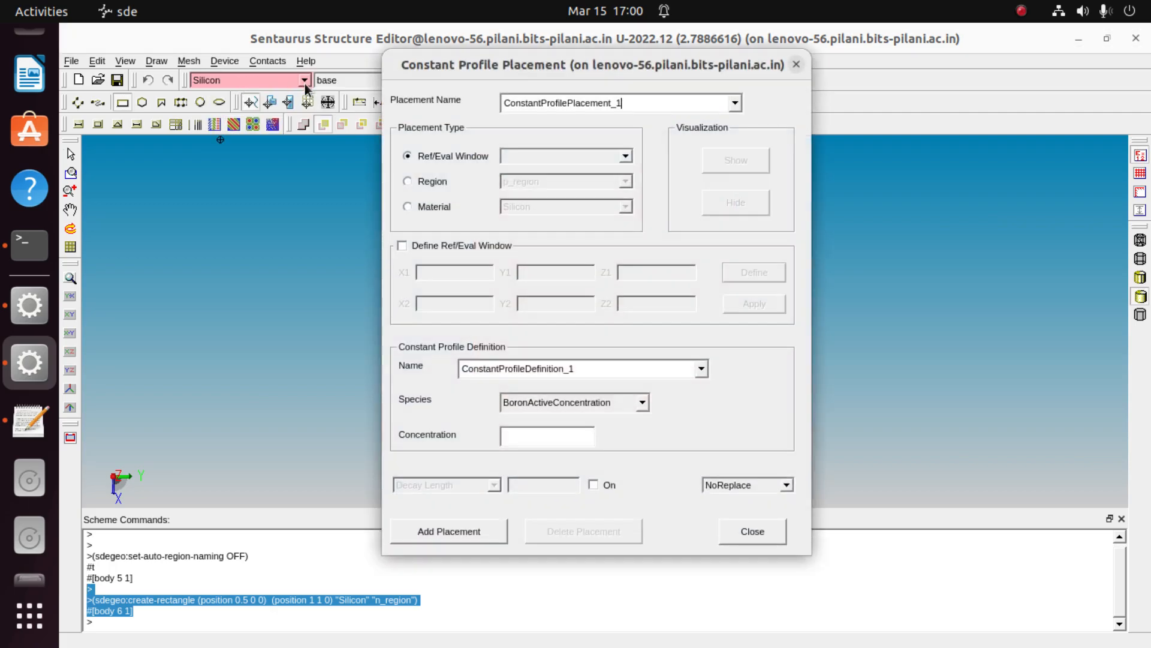
click(429, 181)
drag(757, 59, 1053, 60)
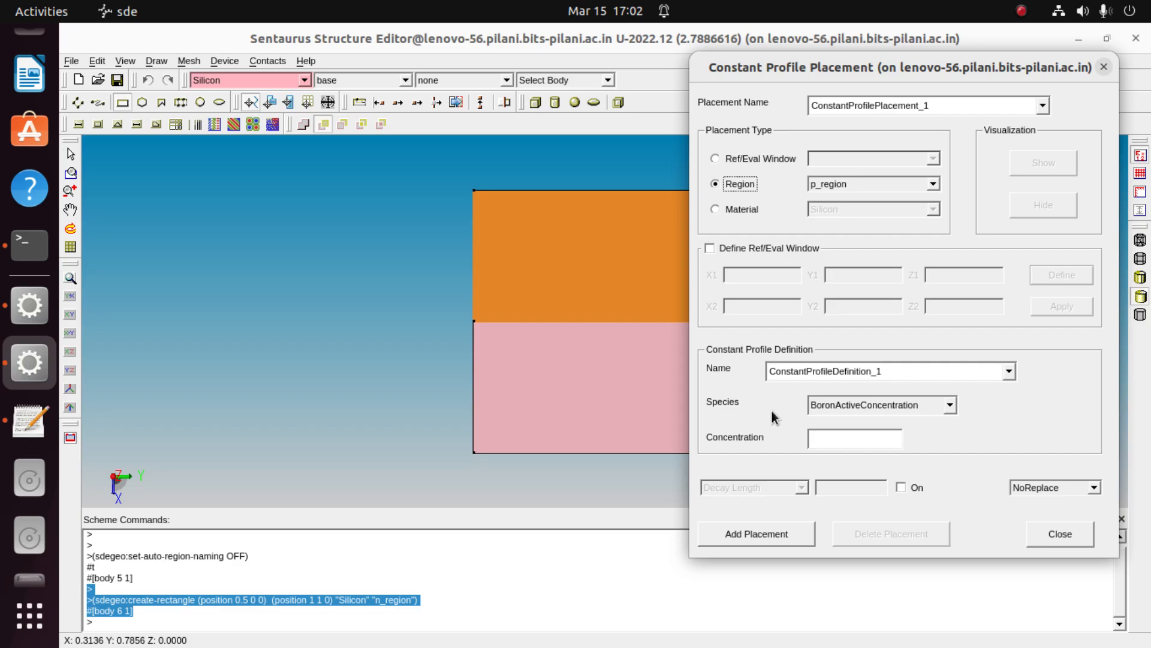
Step: Set the p_region profile to BoronActiveConcentration with a concentration of 1e18 and add the placement
click(950, 406)
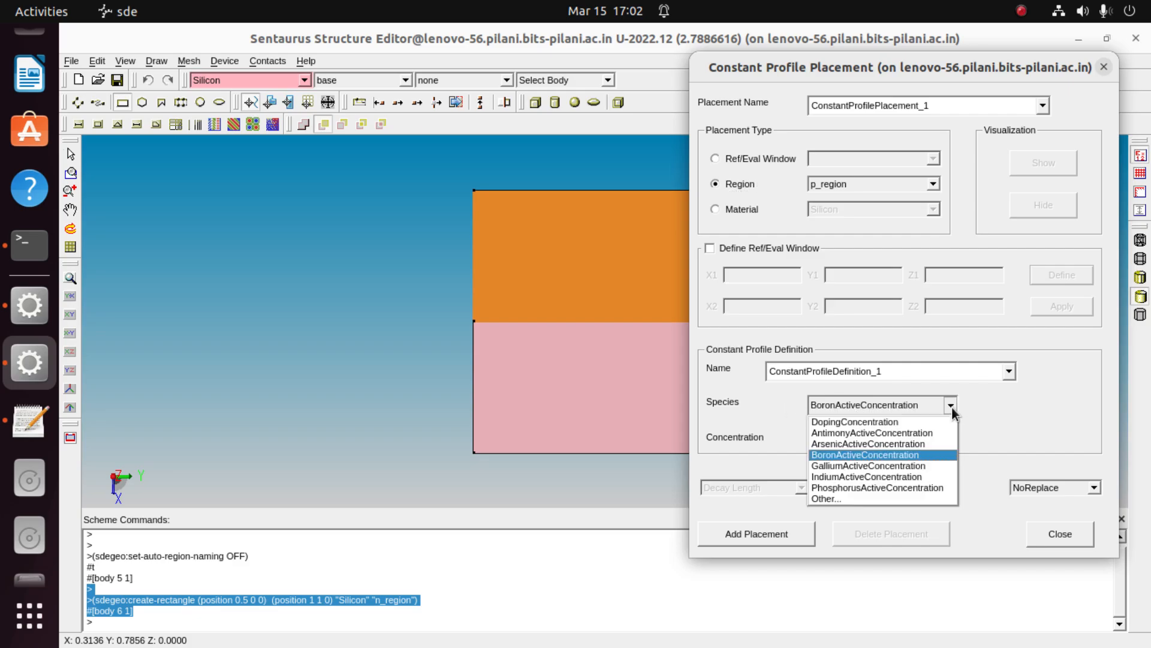
click(926, 456)
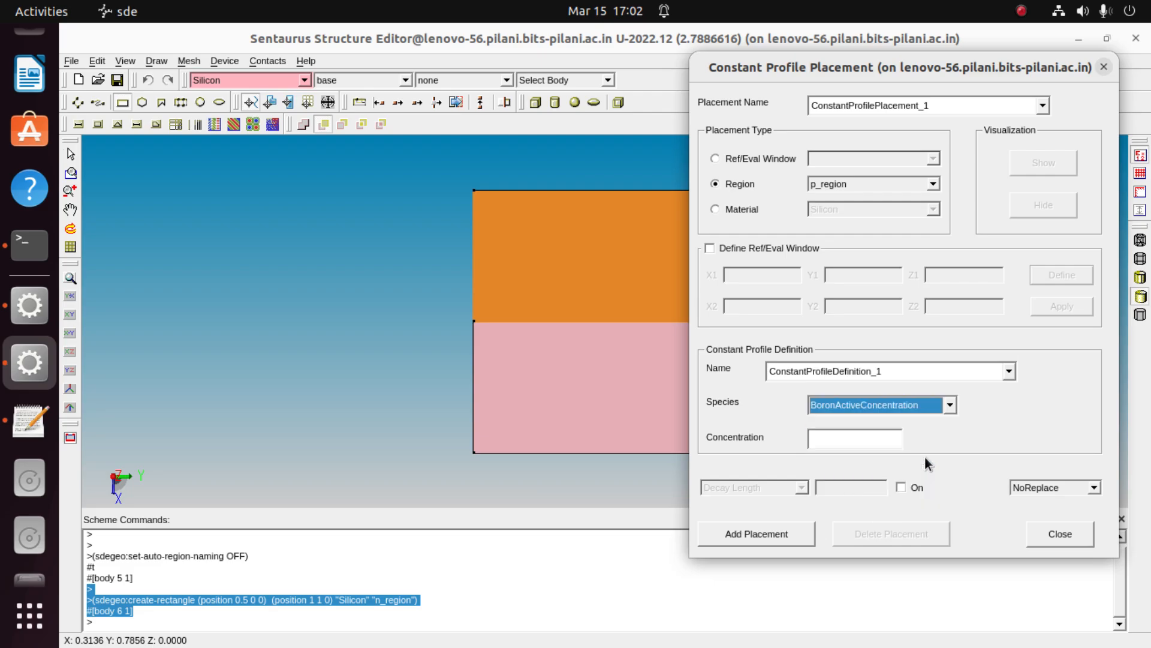
click(866, 439)
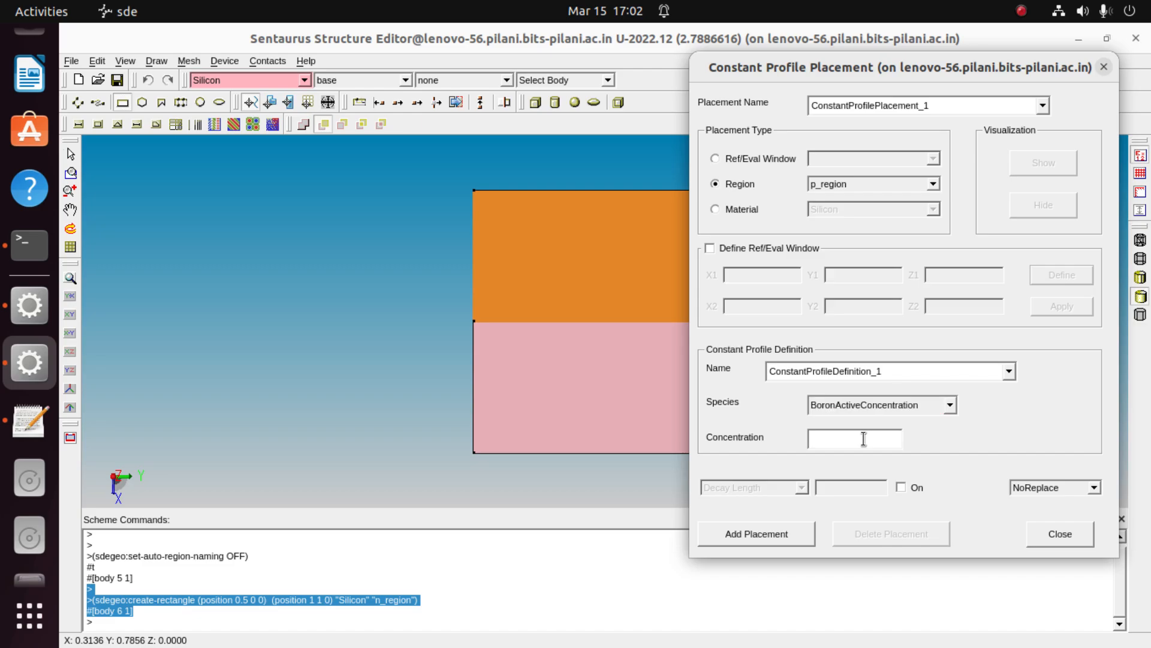
text(1e18)
click(794, 538)
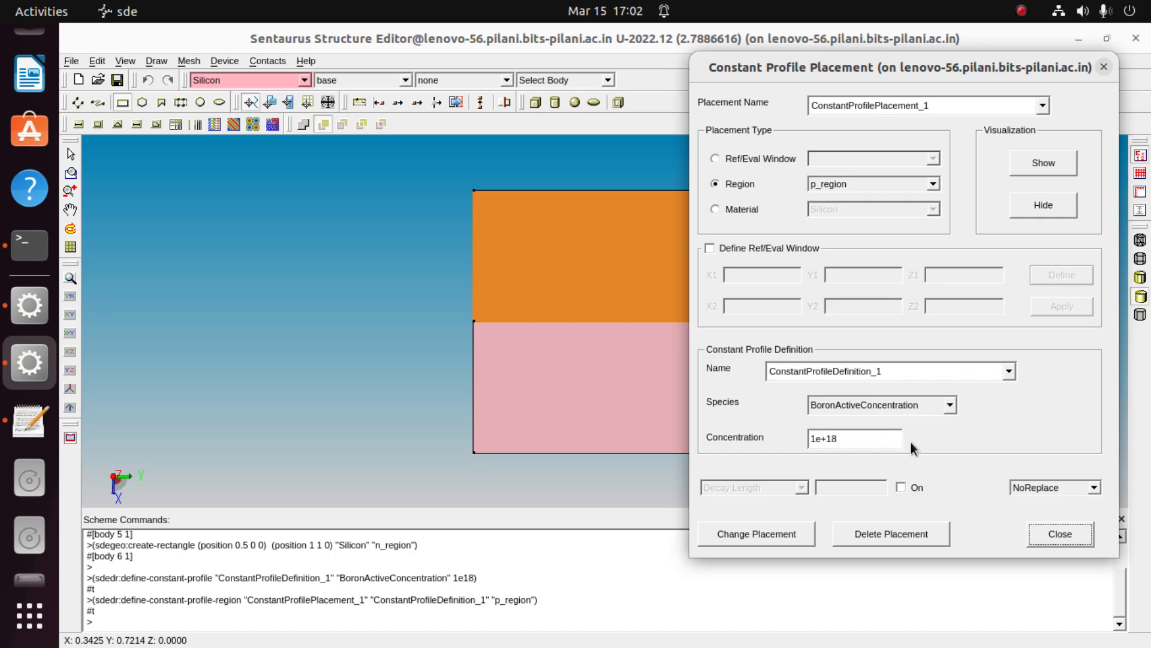
Step: Target n_region for a second placement, naming it ConstantProfilePlacement_2 and its definition ConstantProfileDefinition_2
click(935, 187)
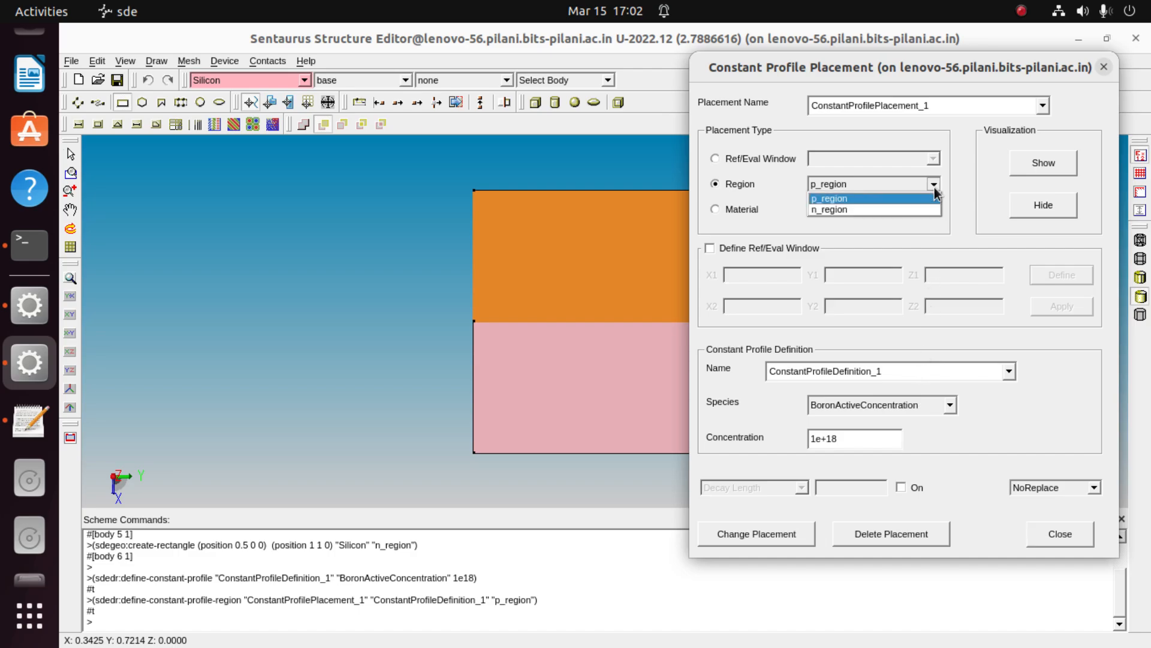
click(909, 211)
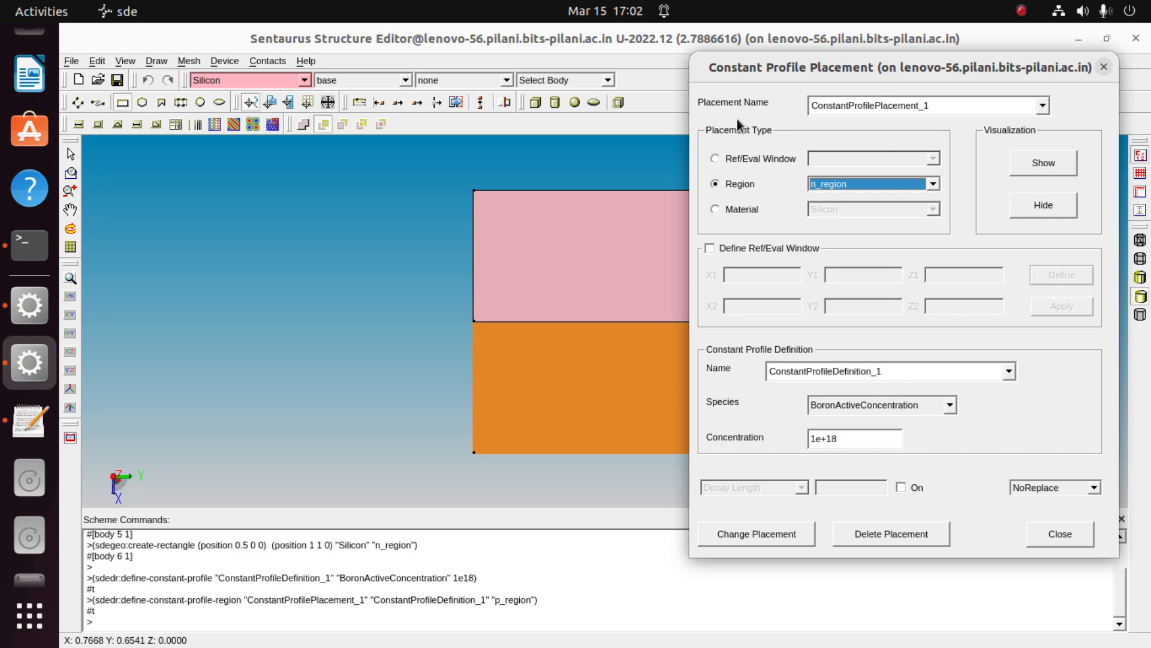
click(932, 110)
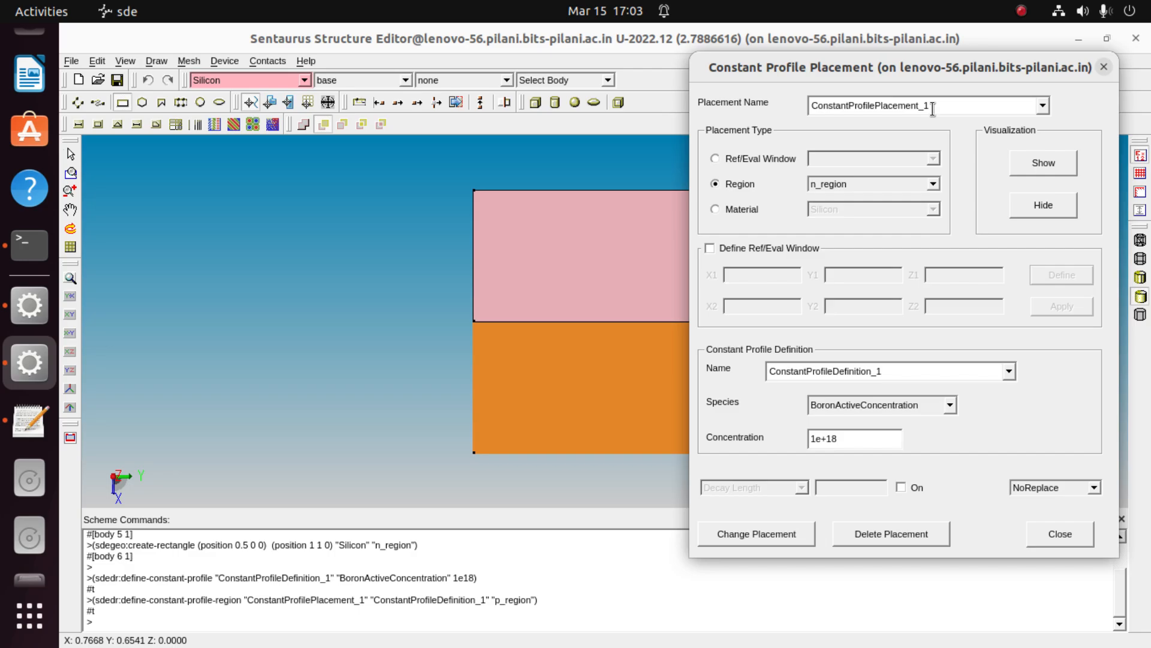
key(BackSpace)
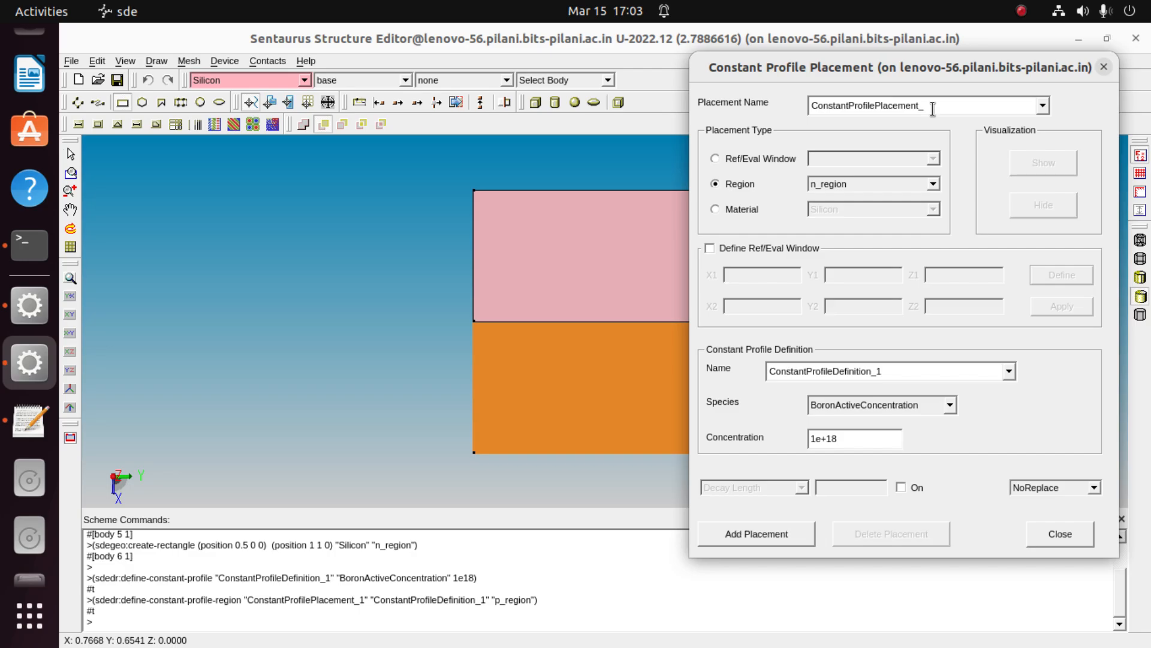
text(2)
click(891, 371)
key(BackSpace)
text(2)
Step: Set the n_region profile to PhosphorusActiveConcentration with a concentration of 1e+20, add the placement and close the dialog
click(947, 405)
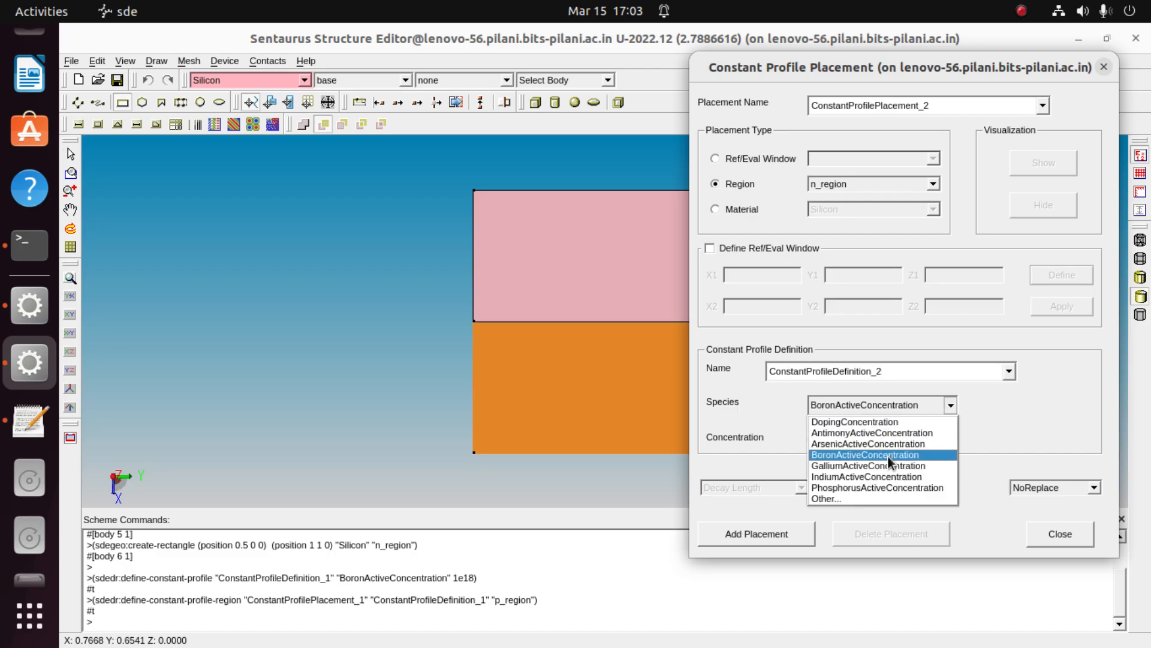
click(889, 487)
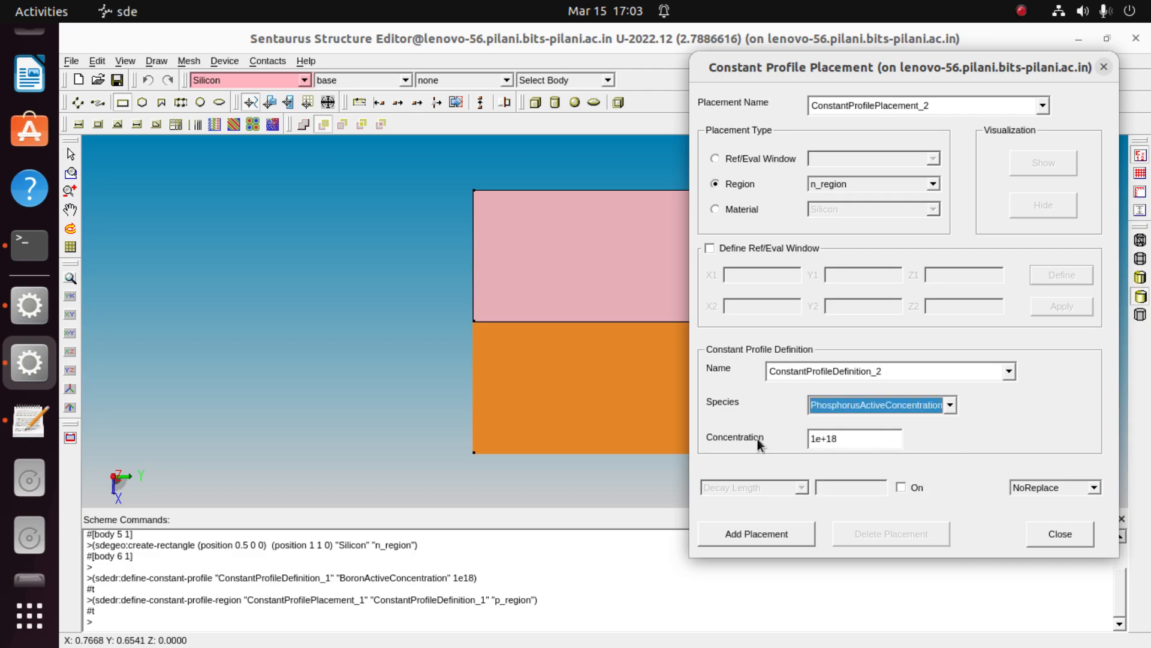
click(844, 437)
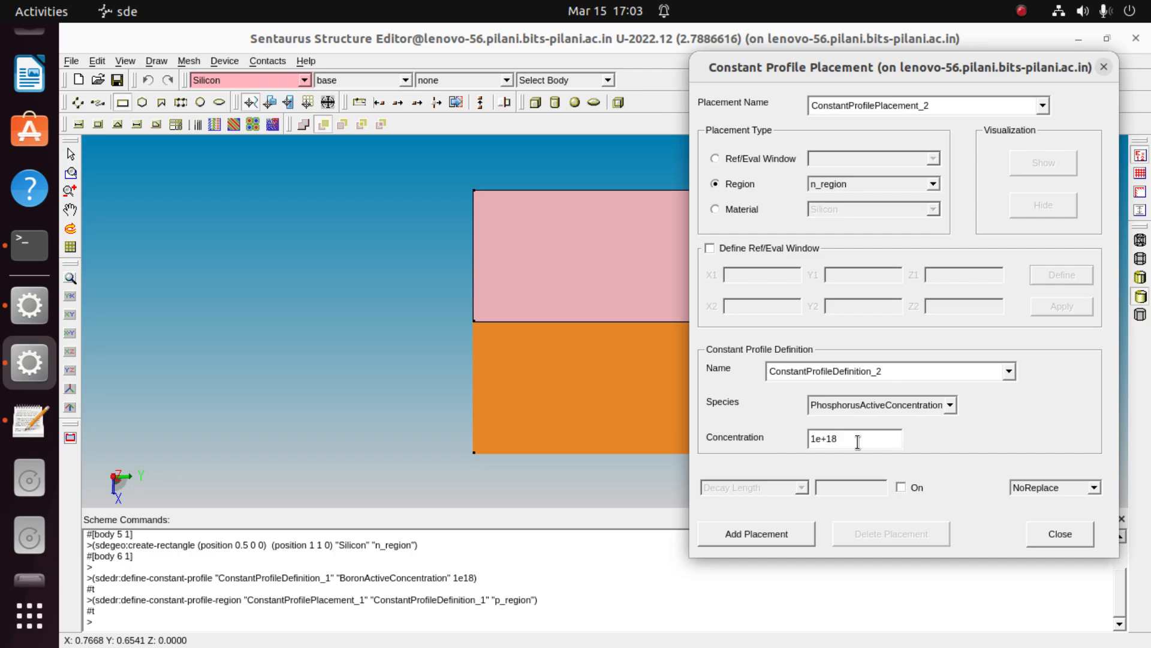
key(BackSpace)
key(BackSpace)
text(20)
click(789, 531)
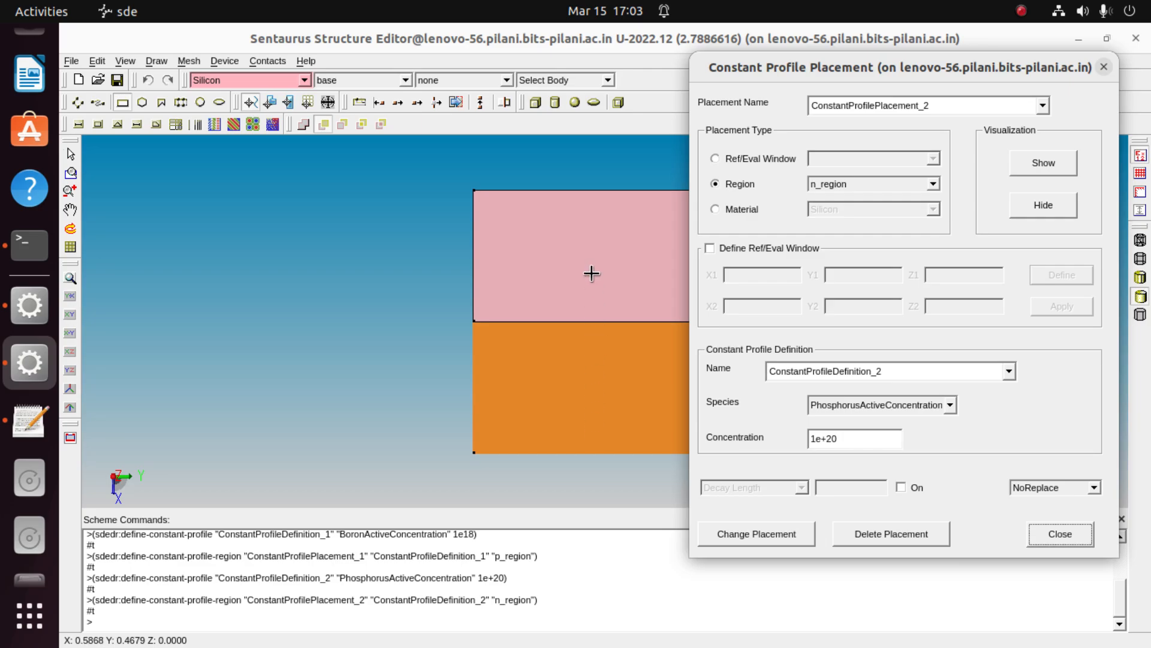
click(1071, 539)
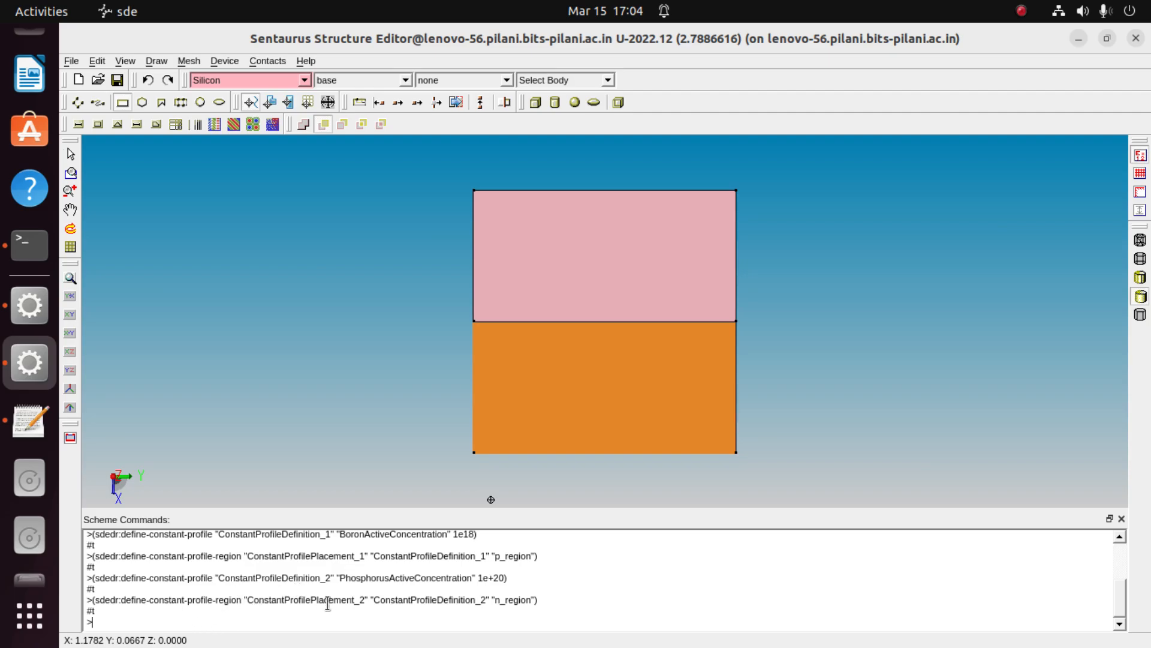
Step: Copy the four constant-profile commands with their output from the Scheme log into the Diode file in Gedit, below the n_region line
scroll(360, 594, up, 2)
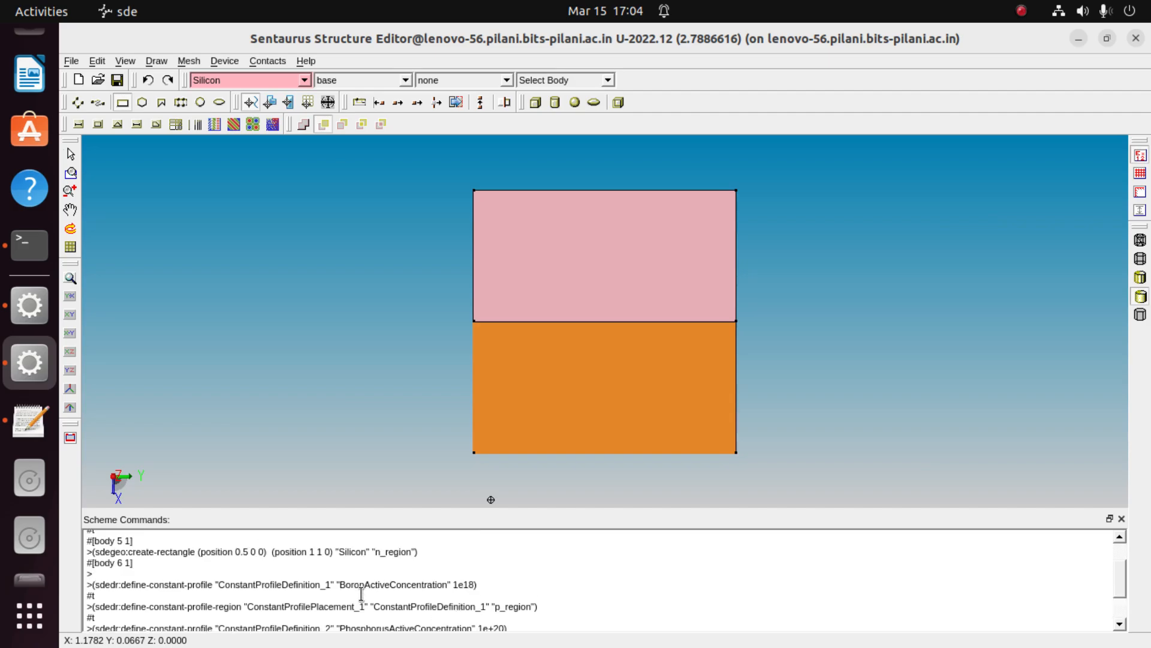
scroll(362, 594, down, 2)
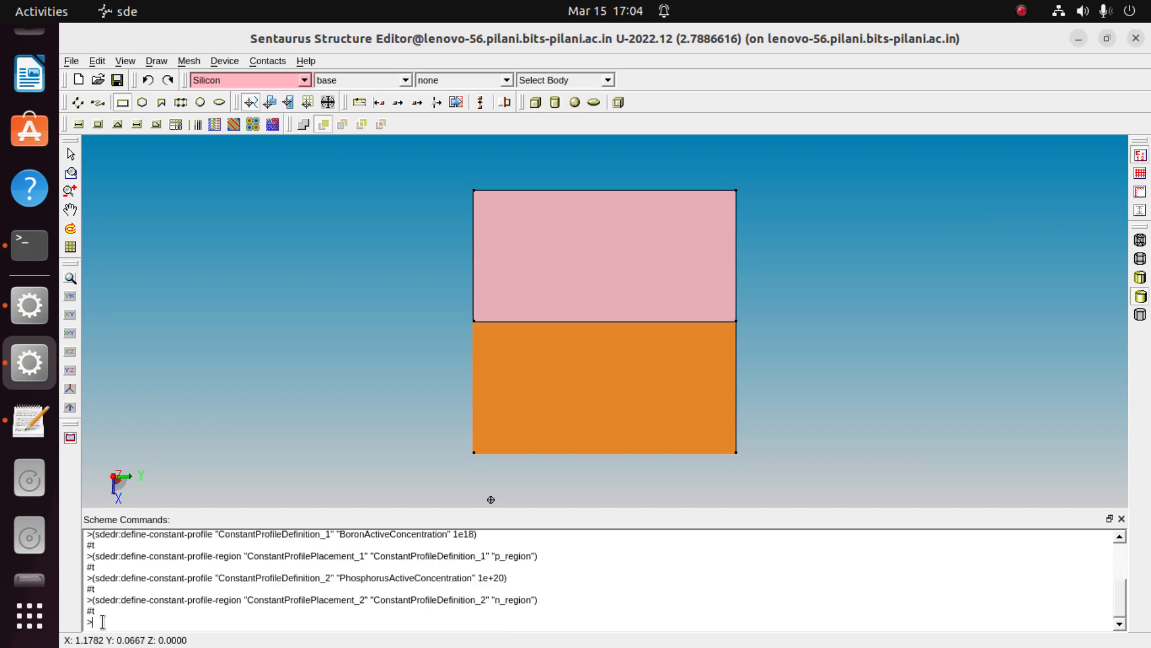
drag(103, 628, 87, 576)
scroll(87, 559, up, 2)
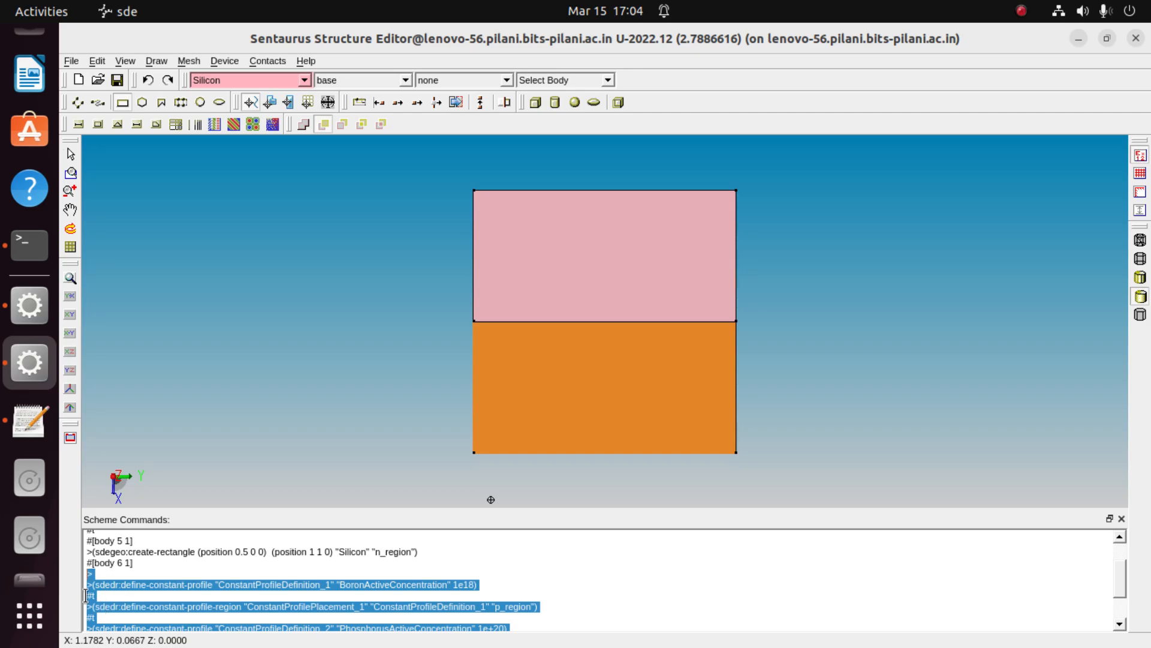
right_click(87, 596)
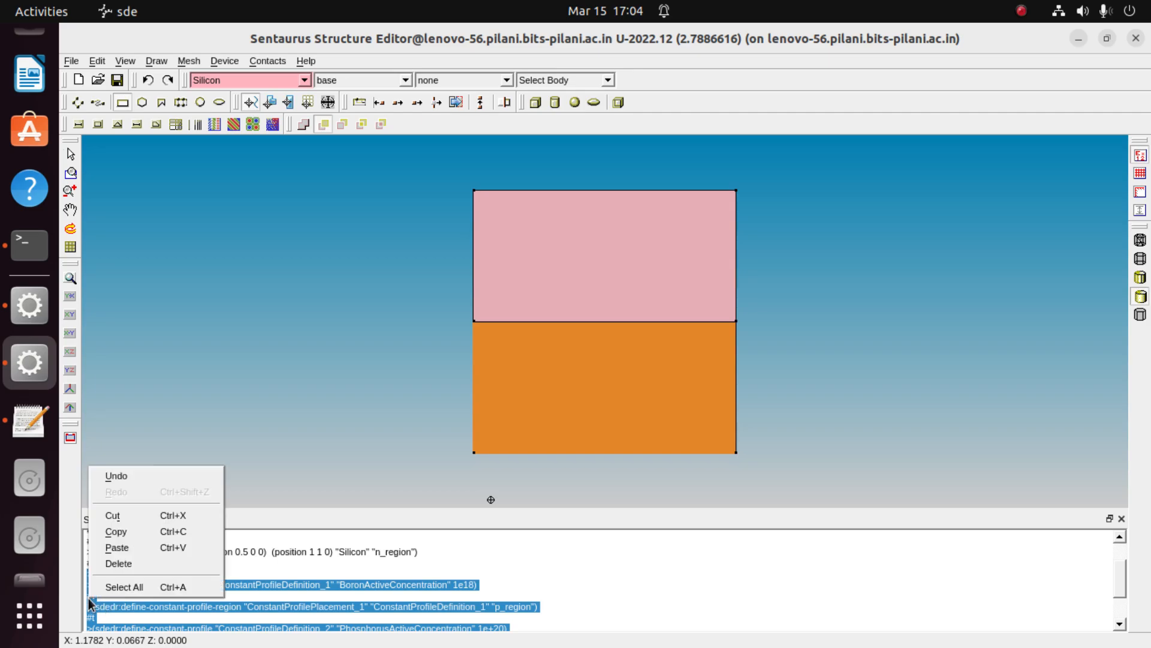
click(112, 531)
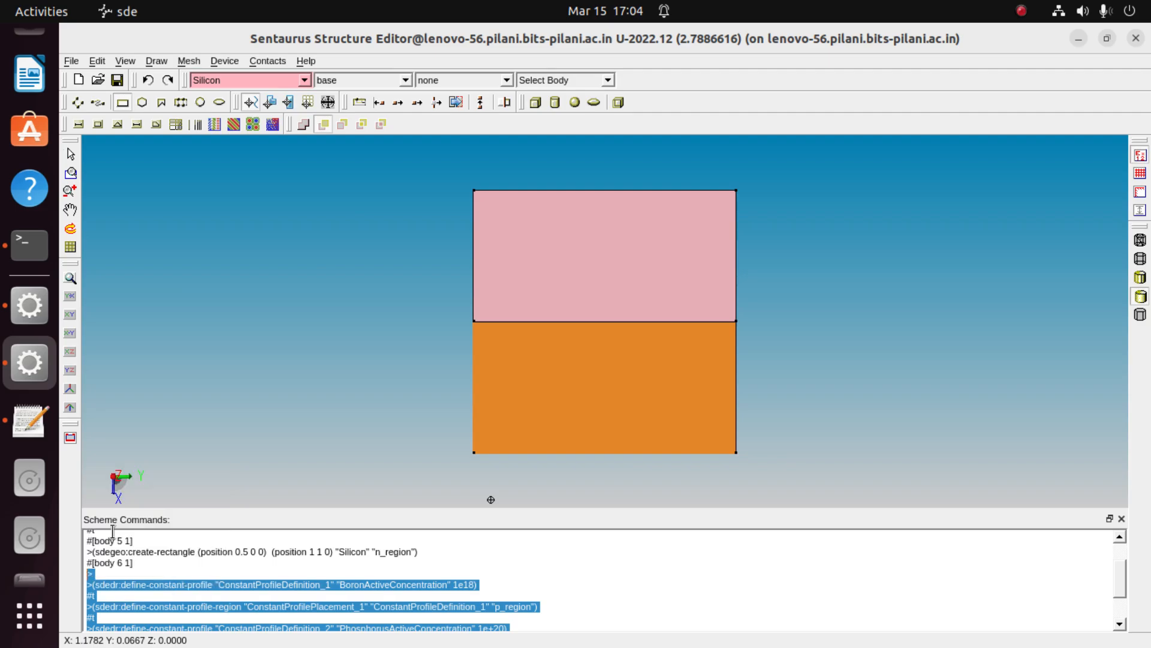
click(30, 419)
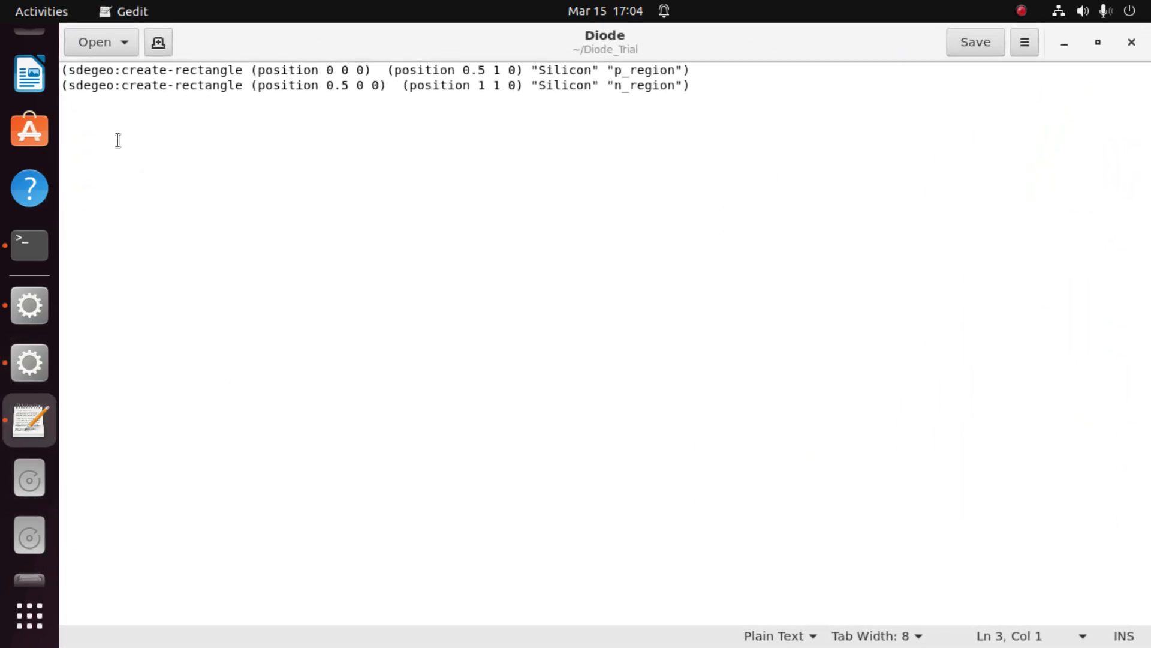
key(ctrl+v)
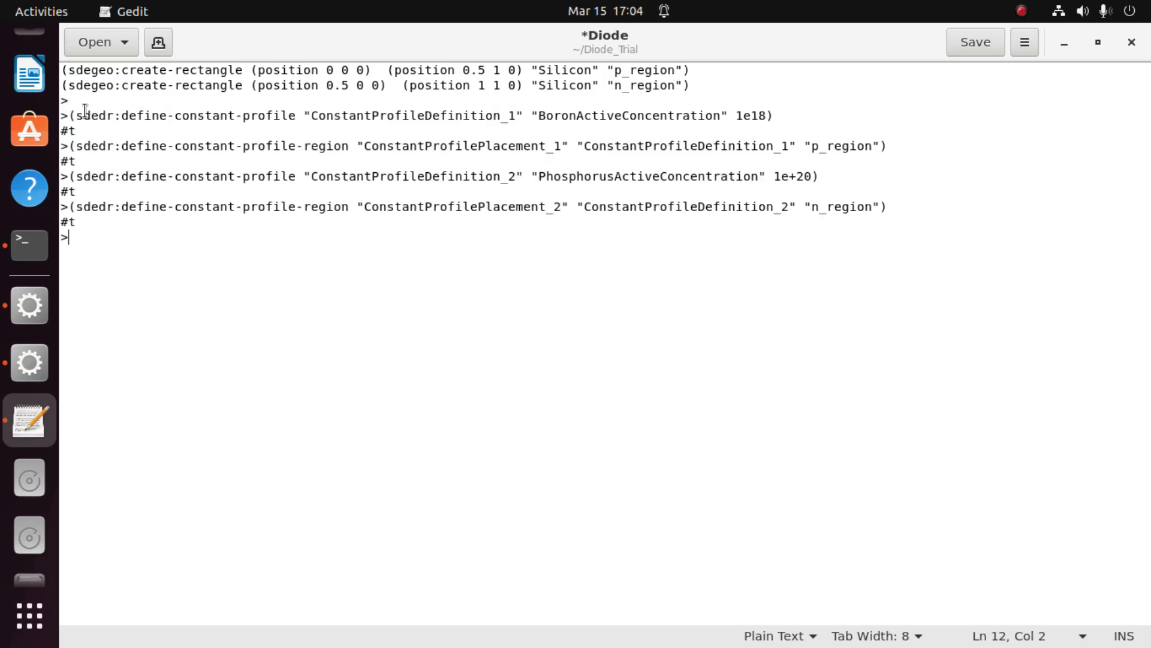
Step: Strip the prompt characters and #t outputs around the boron profile and p_region placement commands
click(64, 100)
key(Delete)
key(Down)
key(Delete)
key(Down)
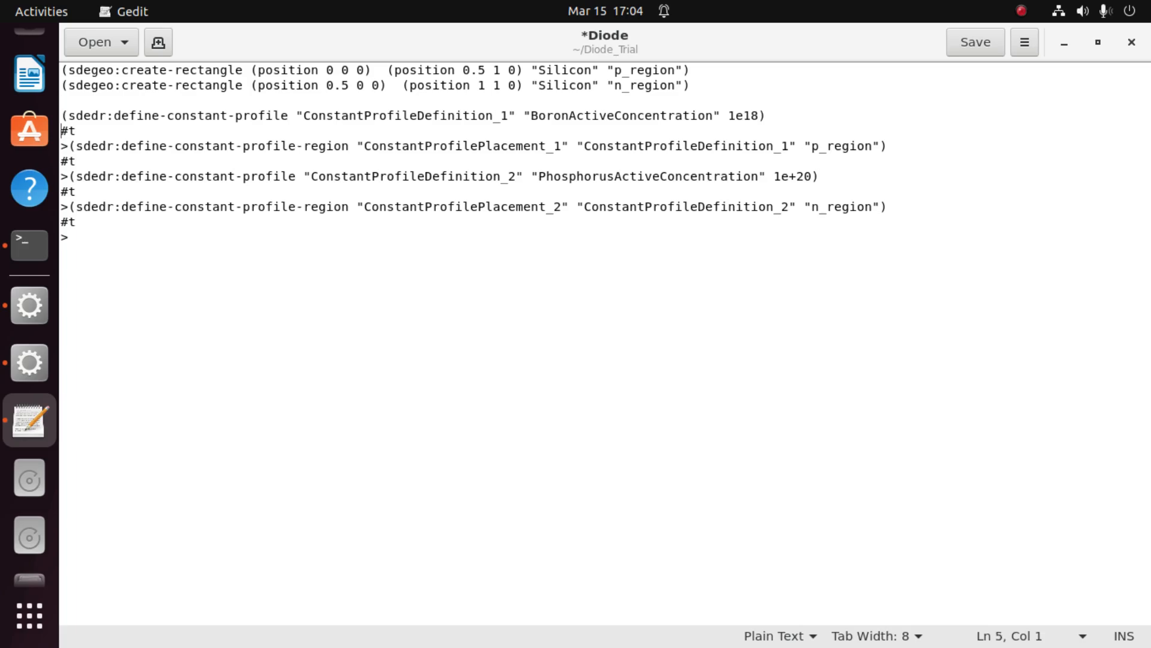
key(Delete)
key(Delete)
key(Down)
key(Delete)
key(Down)
key(Delete)
key(Delete)
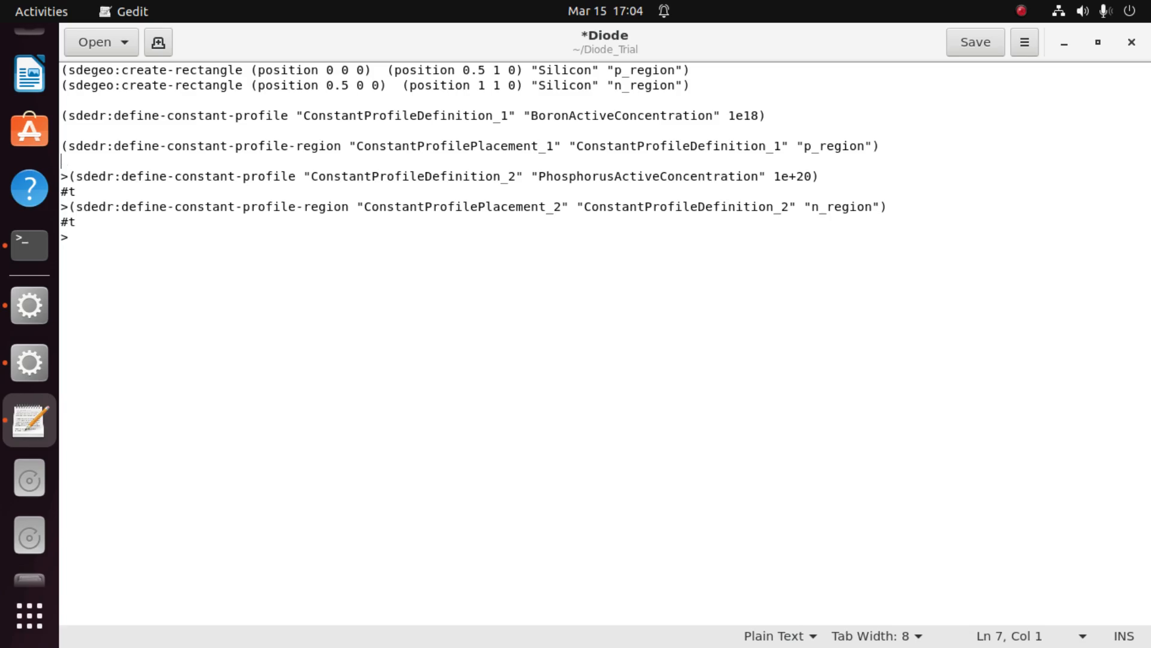
Step: Strip the prompt characters and #t outputs around the phosphorus profile and n_region placement commands, and save the Diode file
key(Down)
key(Delete)
key(Down)
key(Delete)
key(Delete)
key(Down)
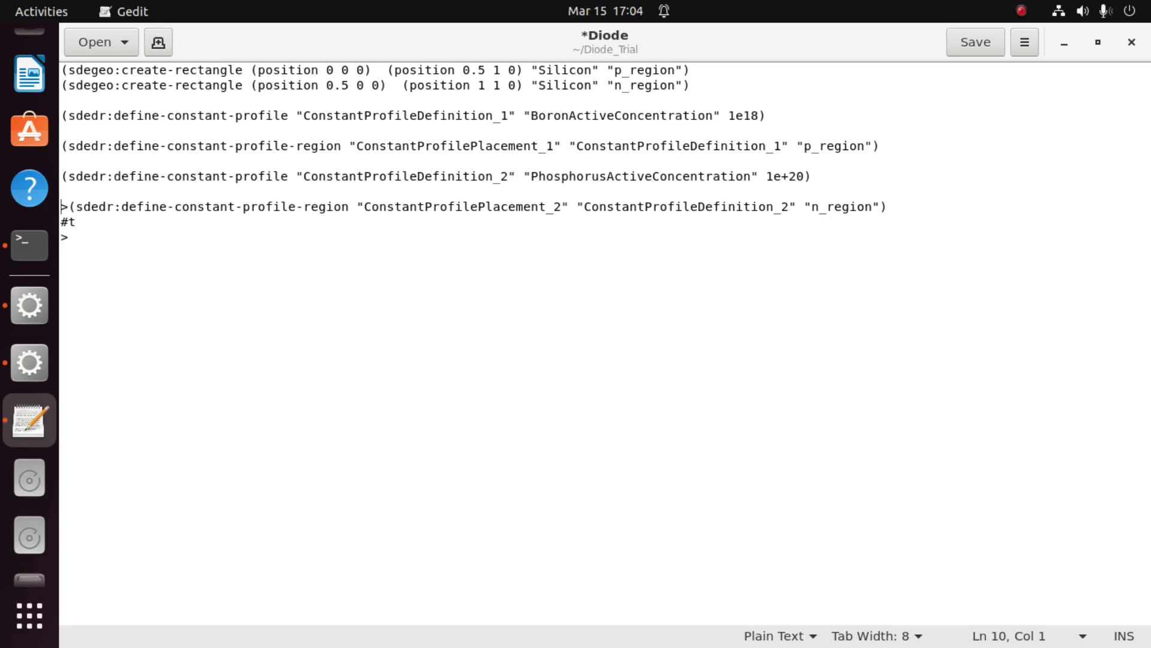
key(Delete)
key(Down)
key(Delete)
key(Delete)
key(Down)
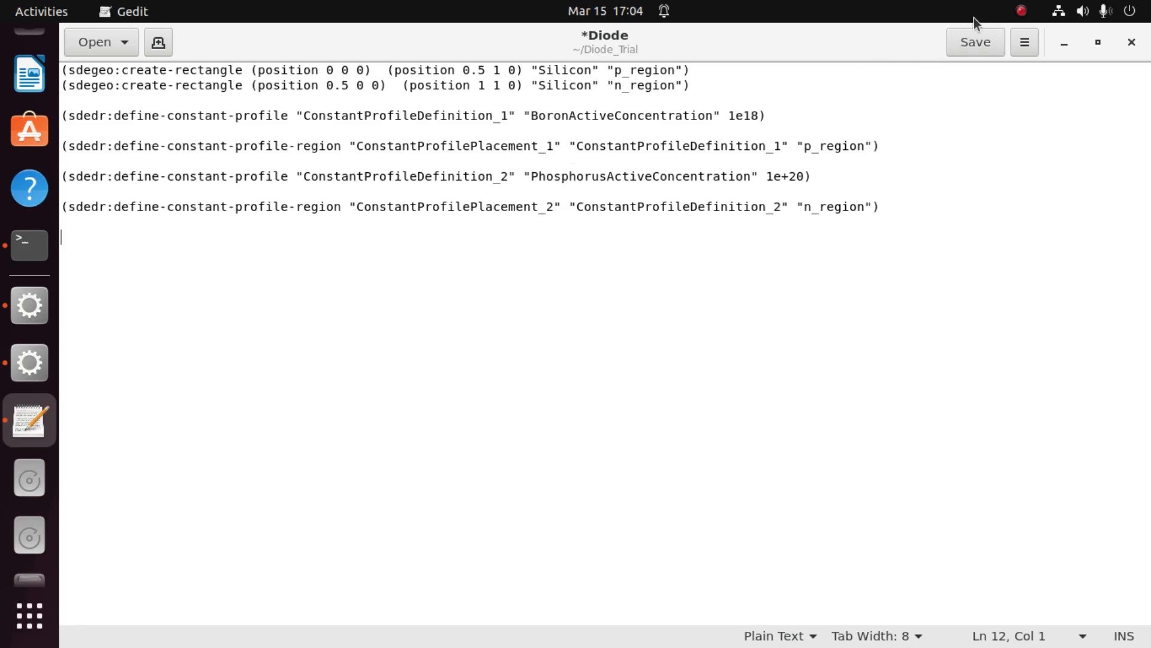
click(960, 45)
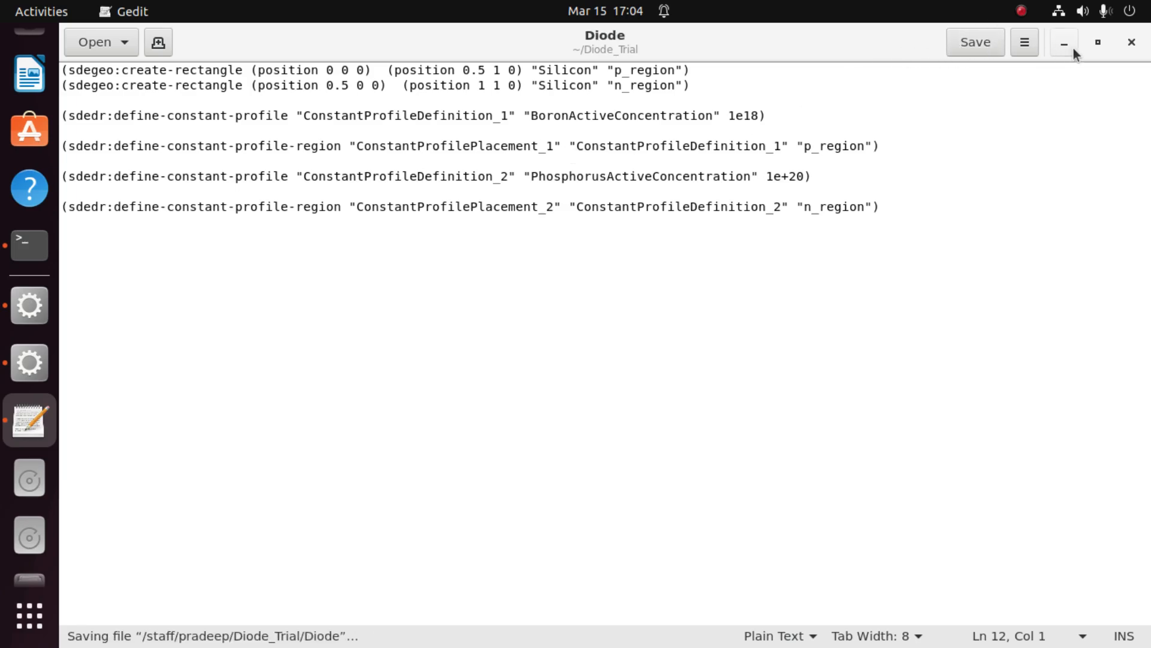
Step: Switch back to Sentaurus Structure Editor and view the entity properties of the upper silicon rectangle
click(1071, 48)
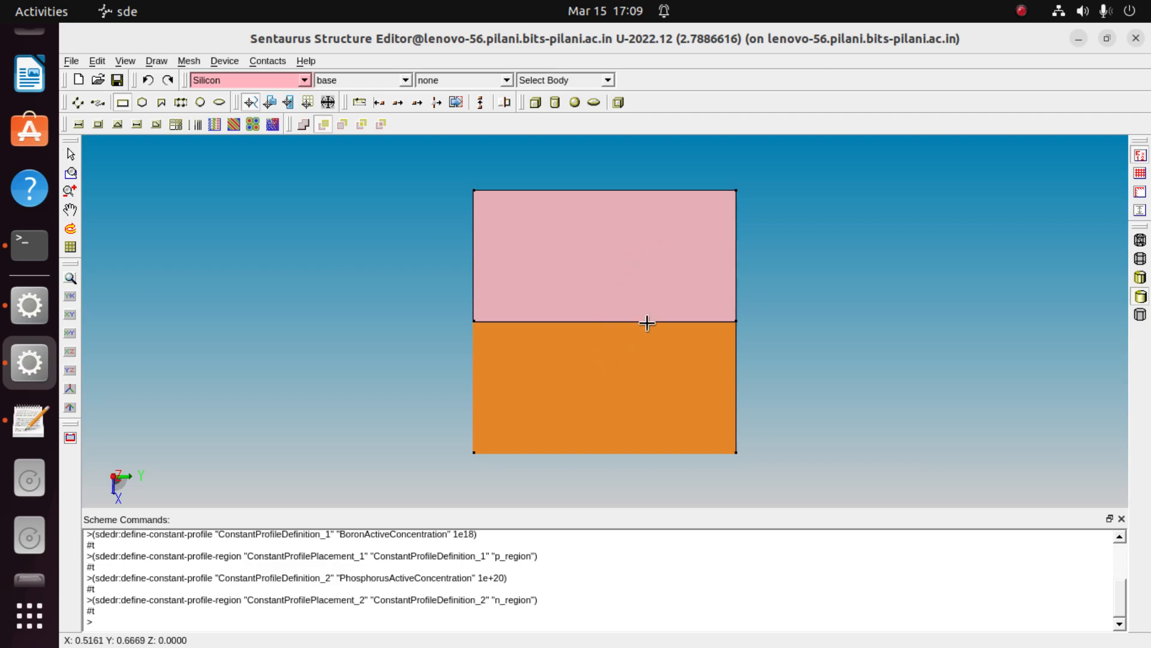
right_click(628, 246)
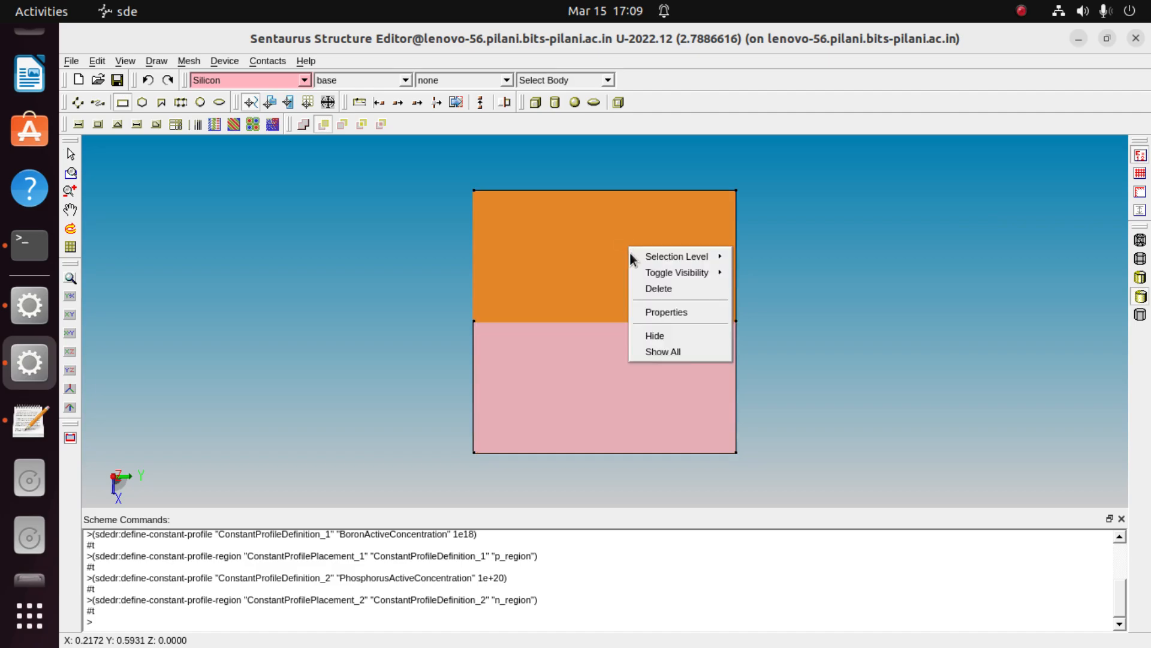
click(668, 311)
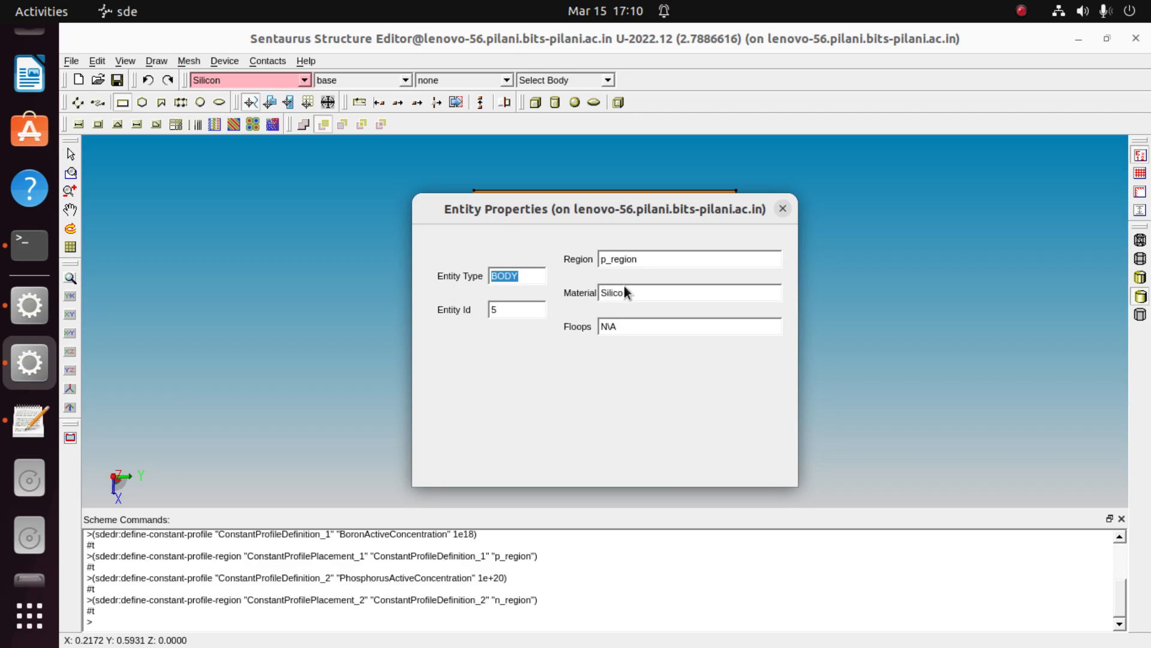
Step: View the entity properties of the lower silicon rectangle, and close them
click(782, 209)
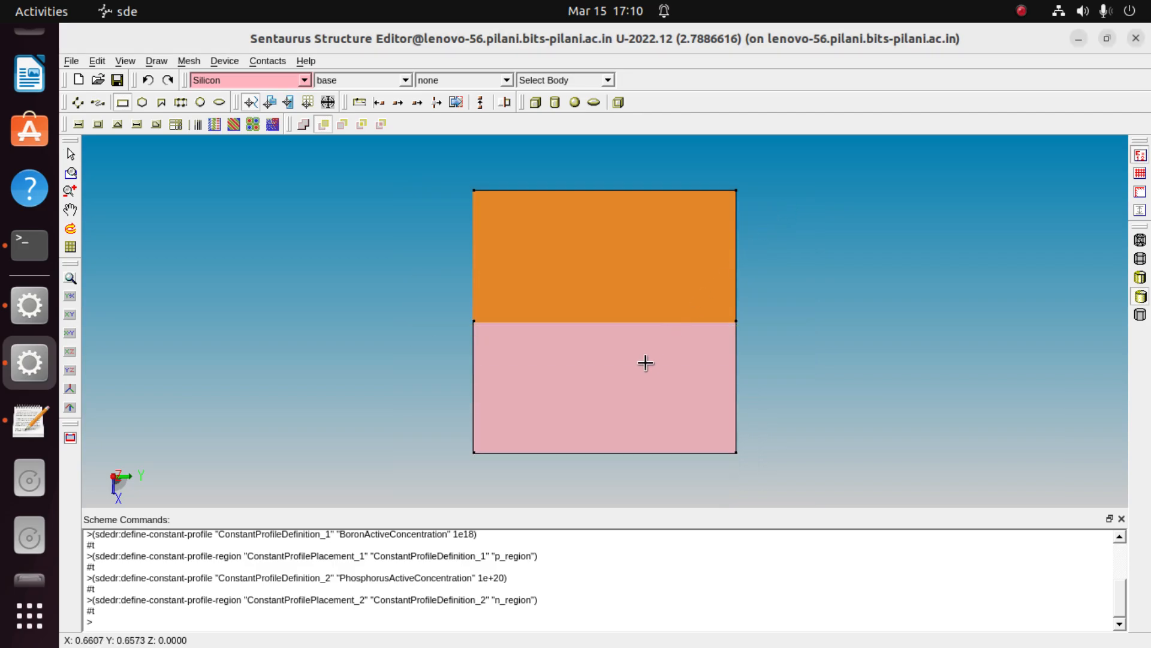
key(F8)
click(711, 265)
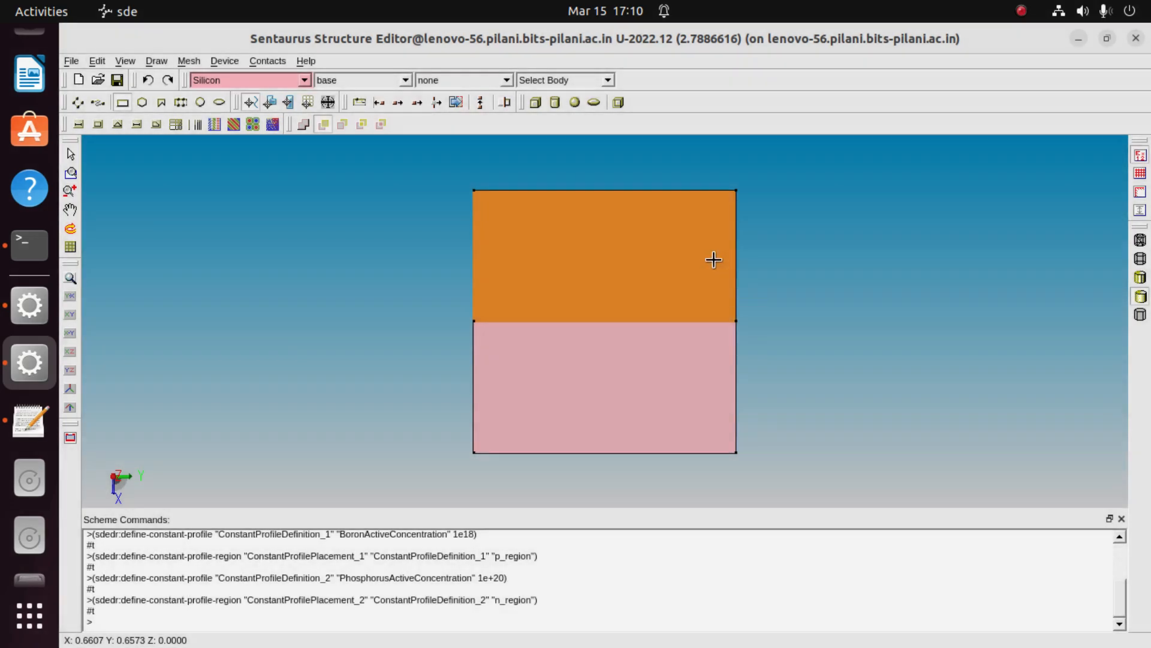
right_click(672, 367)
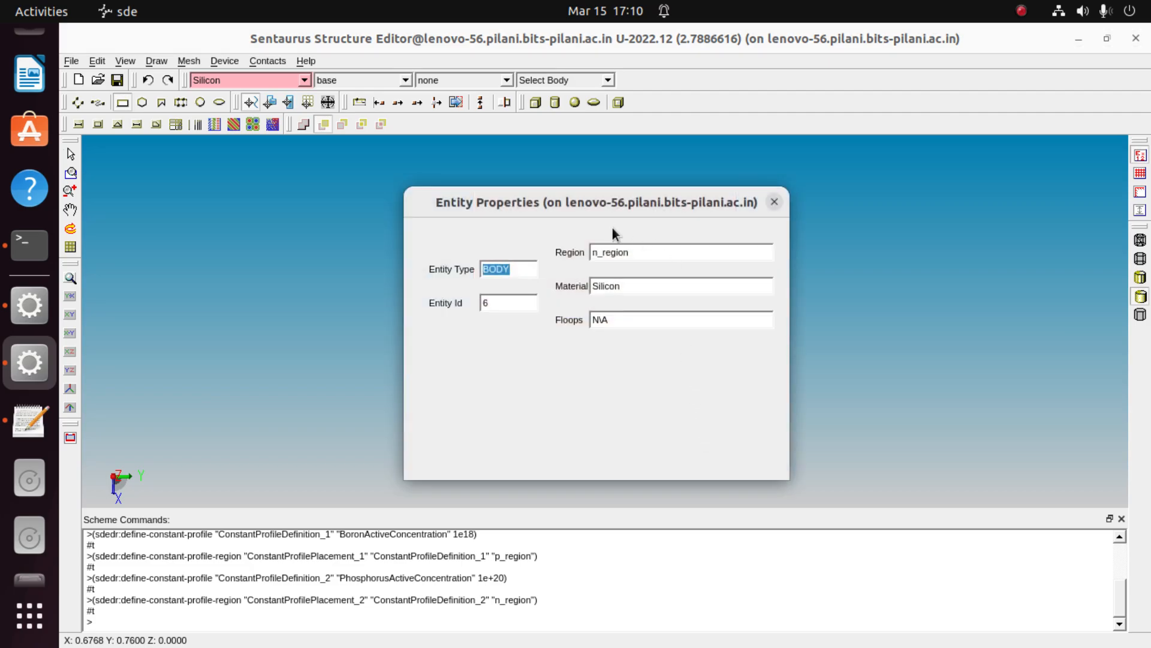
click(774, 202)
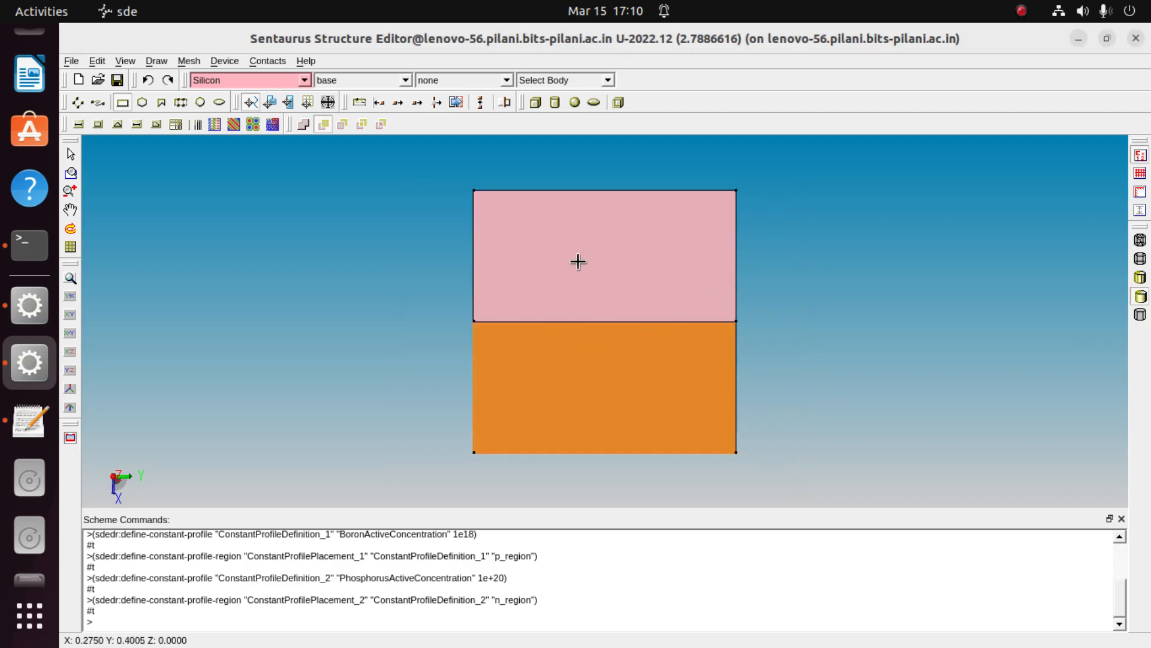
Step: Define a contact set named anode with edge color 1 0 0, edge thickness 4 and face pattern ##
click(278, 64)
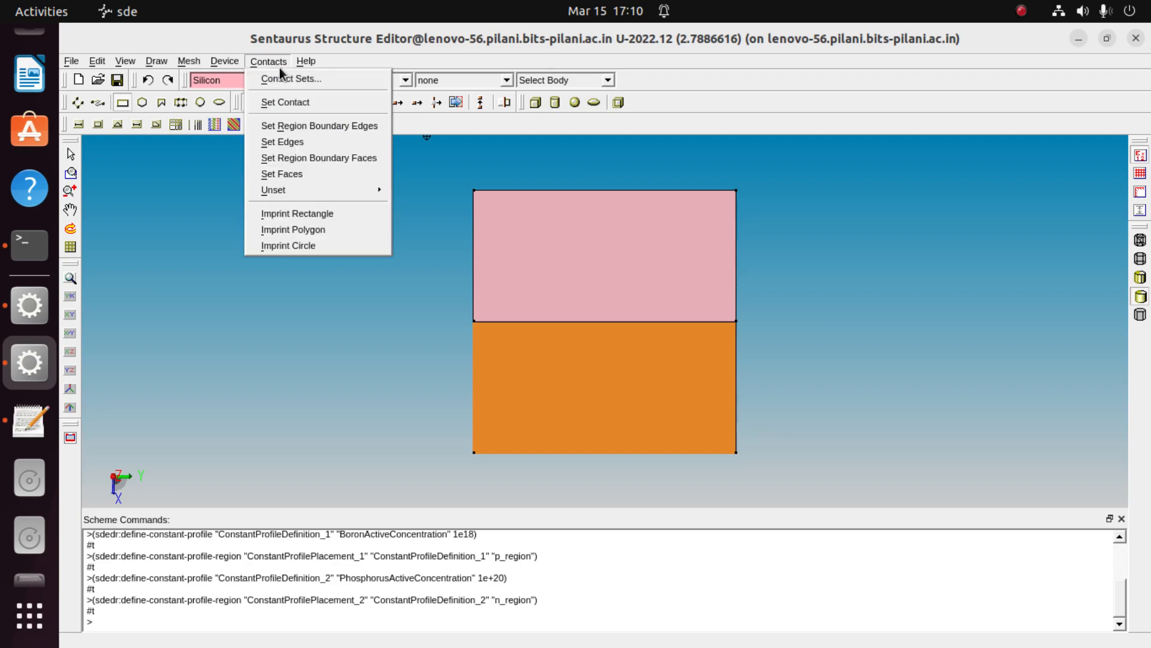
click(286, 77)
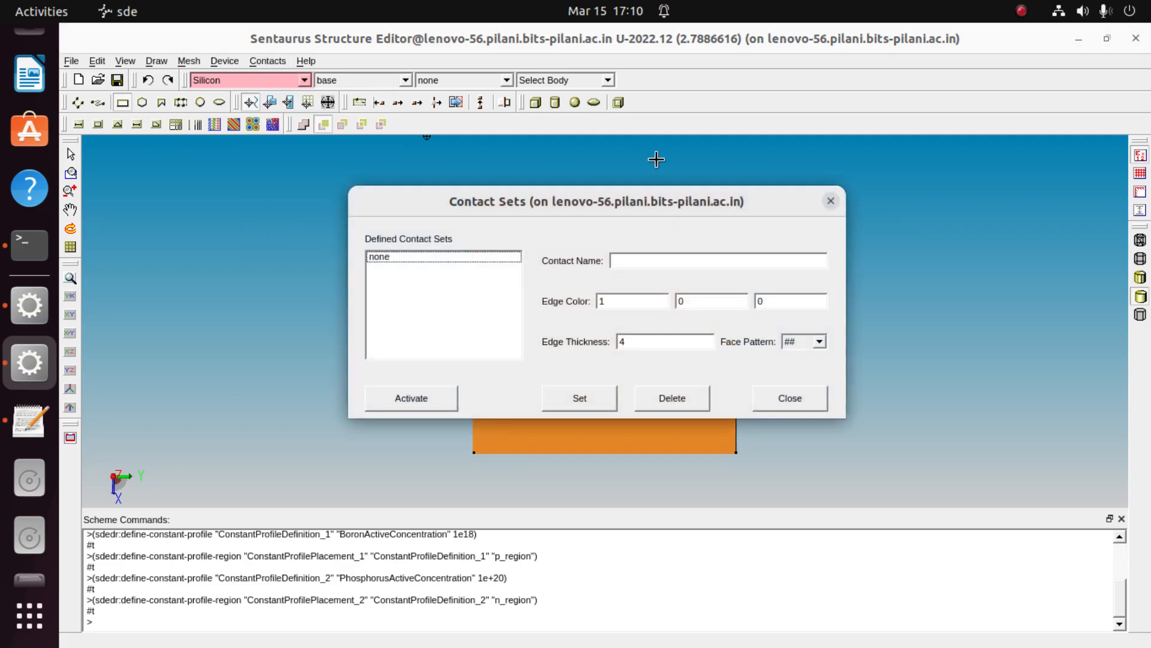
click(660, 259)
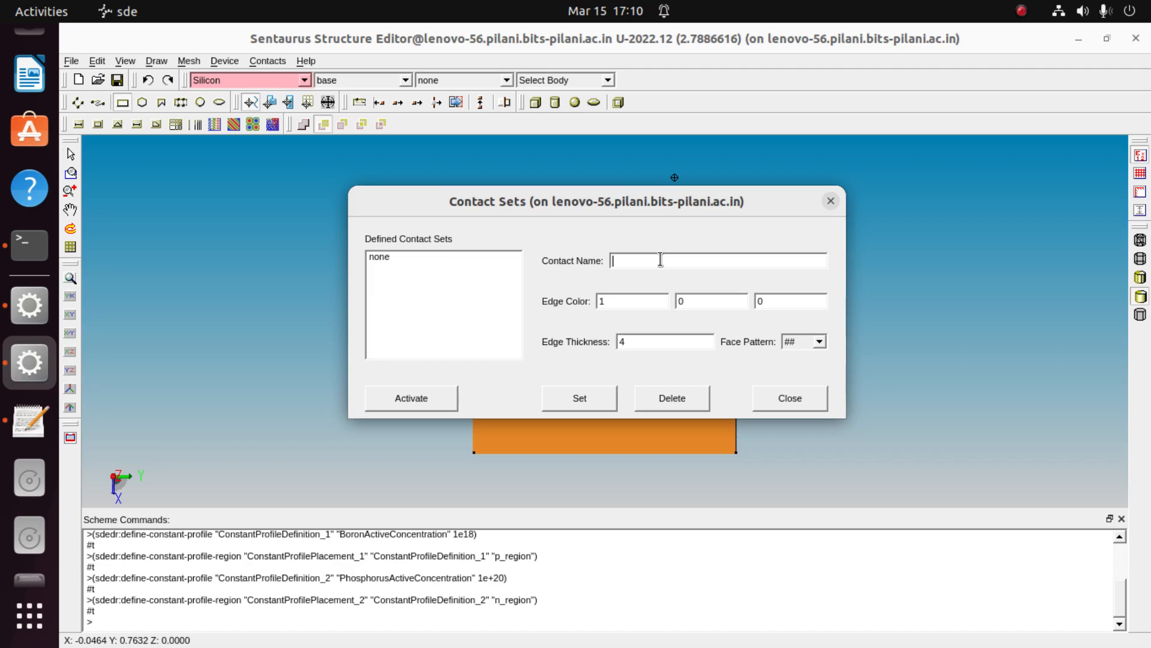
text(anode)
click(556, 397)
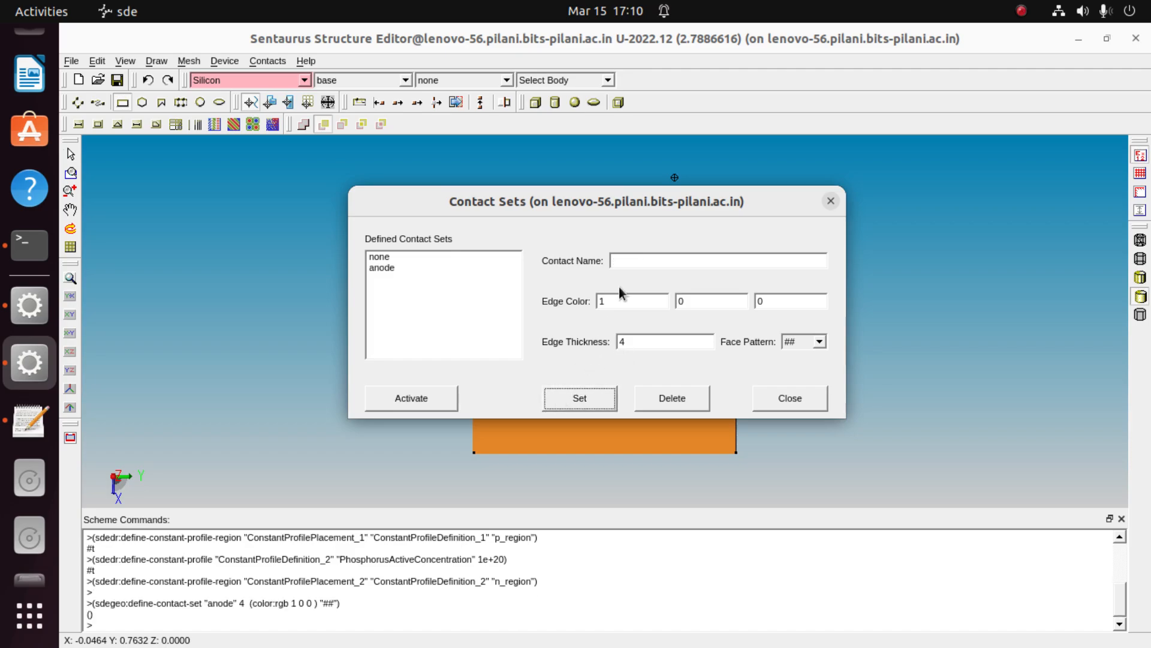
Step: Define a second contact set named cathode with edge color 1 0 1 and edge thickness 4, and close the contact set definitions
click(635, 258)
text(cathode)
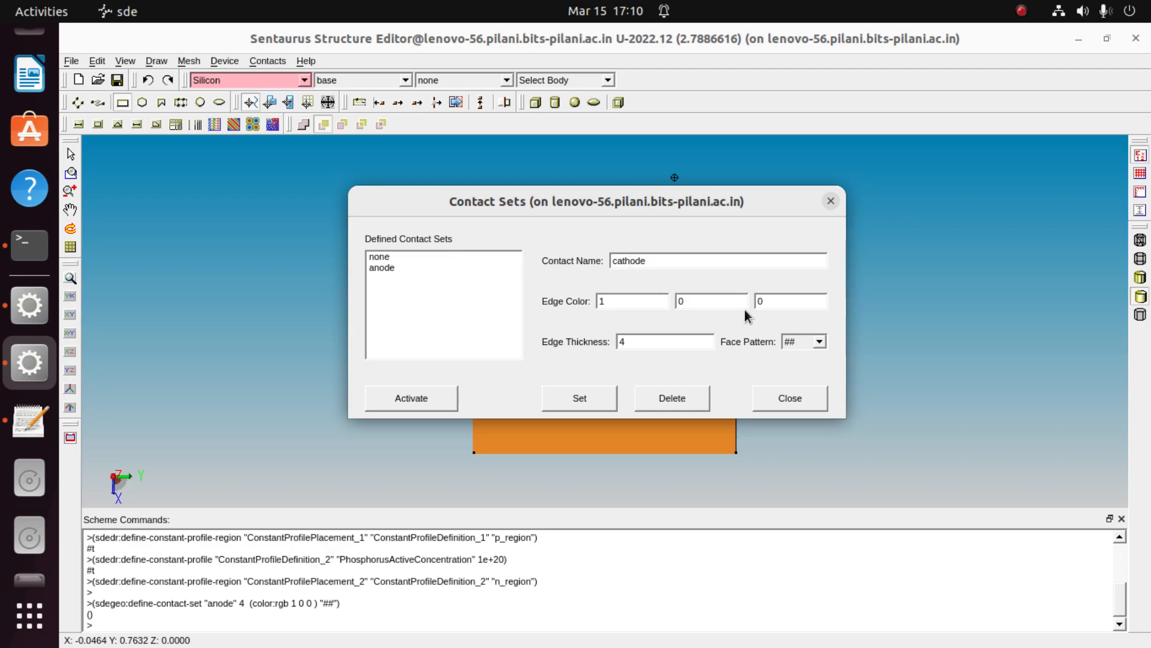
click(782, 300)
key(BackSpace)
text(1)
click(605, 396)
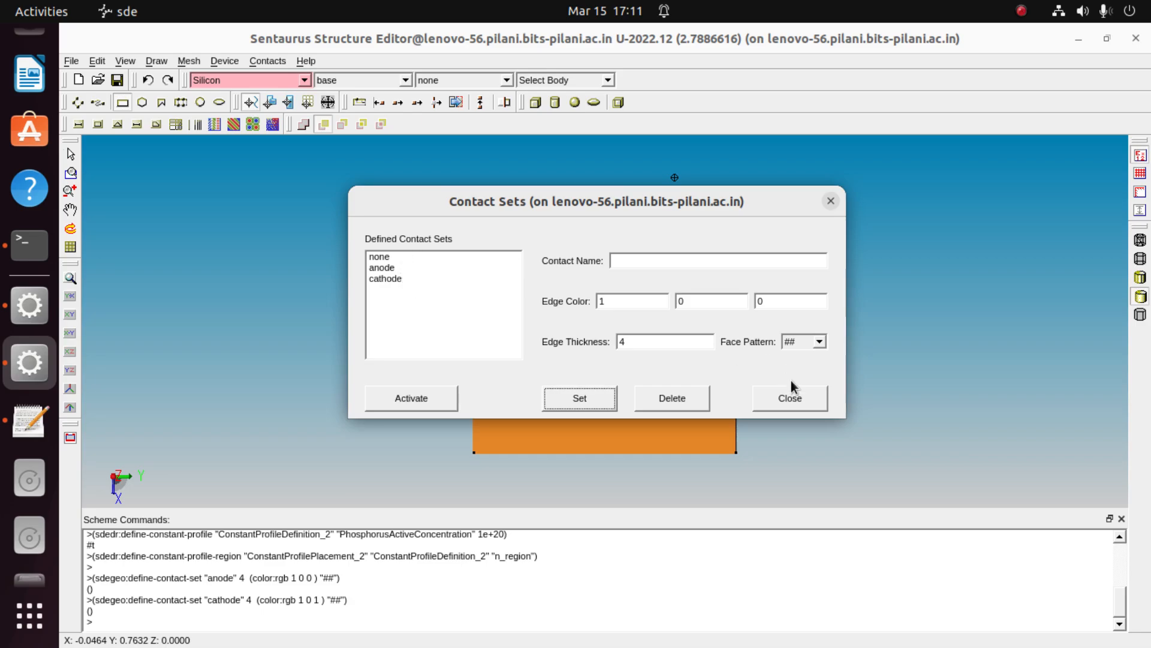
click(797, 397)
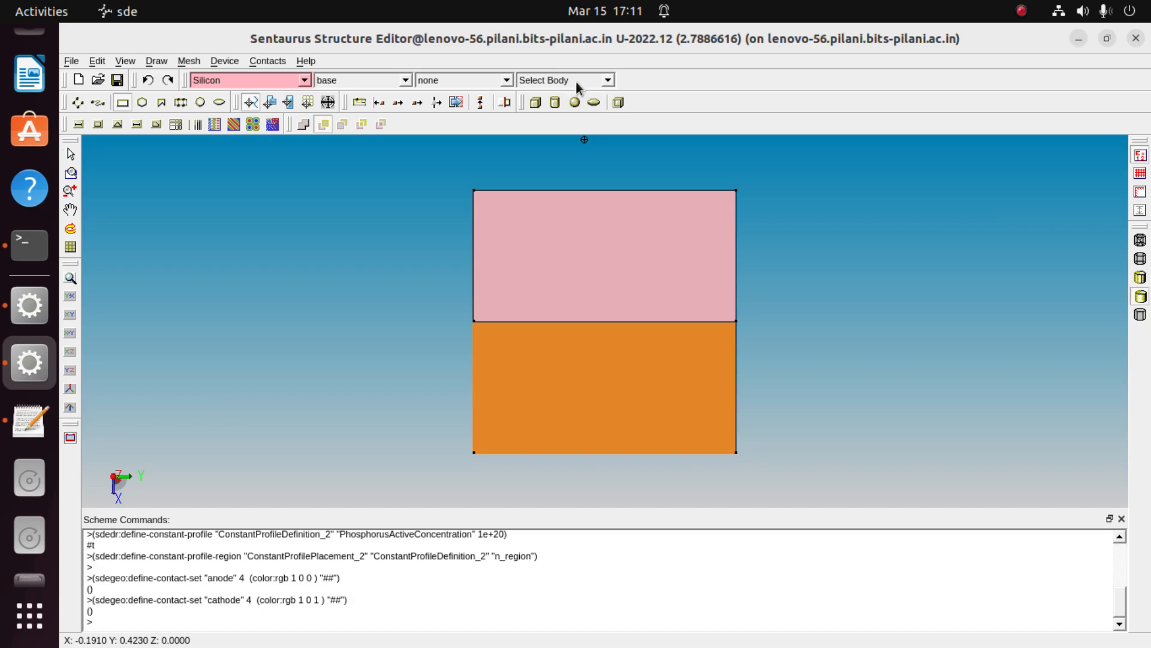
Step: Change the selection type to Select Edge and try to set the top edge of the upper rectangle as a contact
click(609, 81)
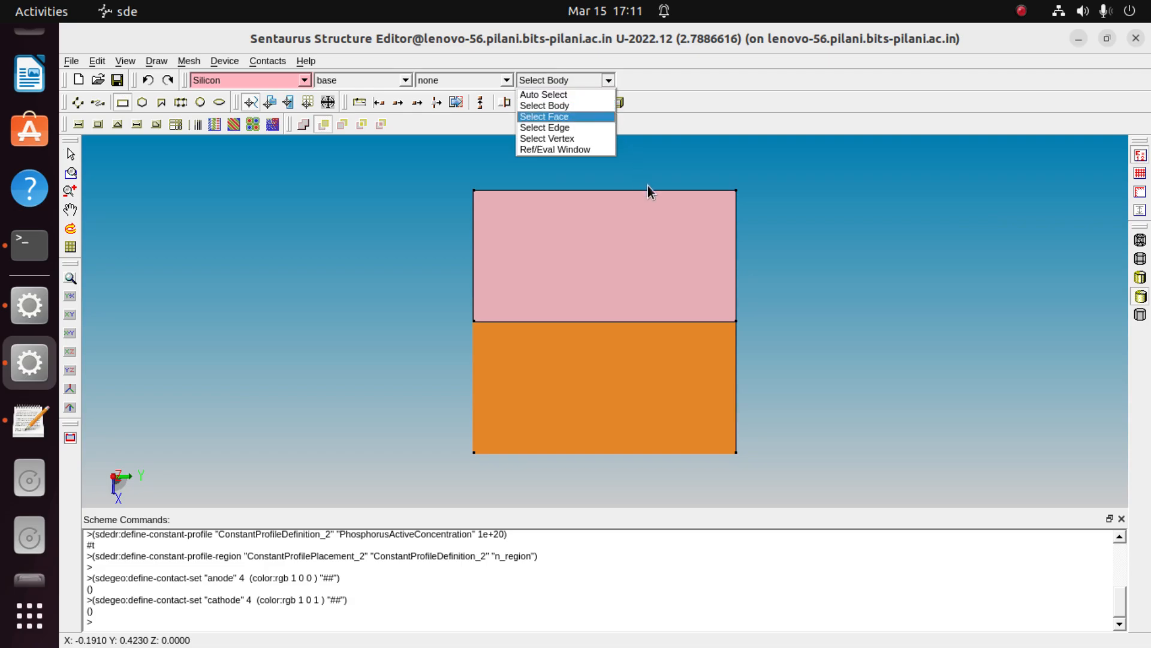
click(589, 127)
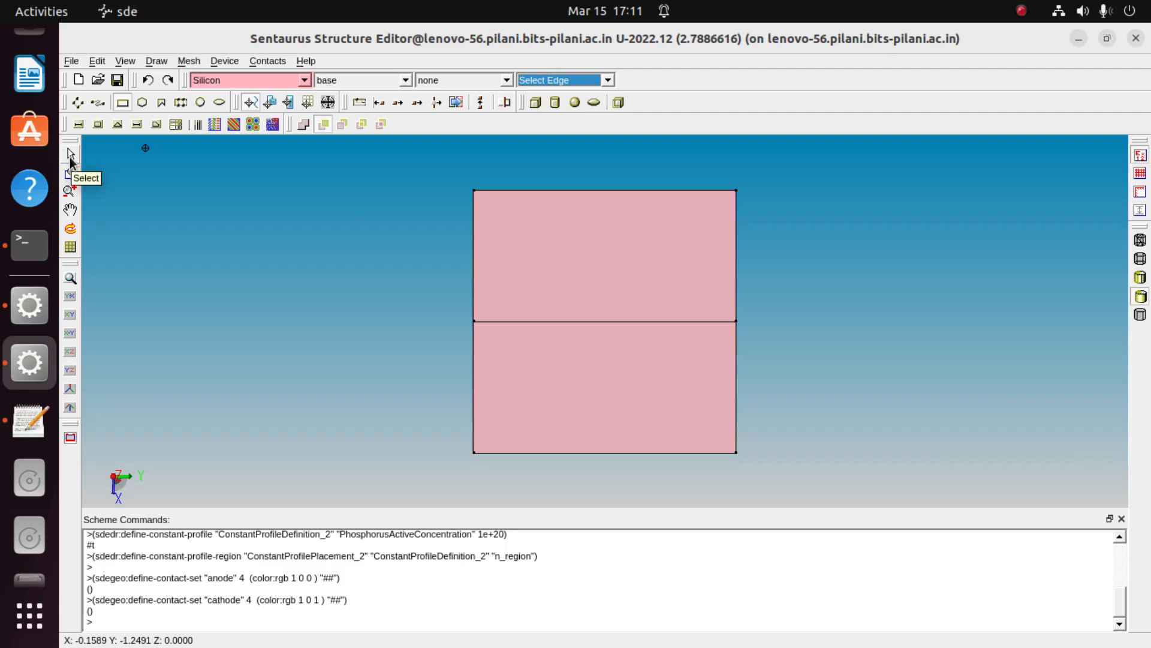
click(70, 156)
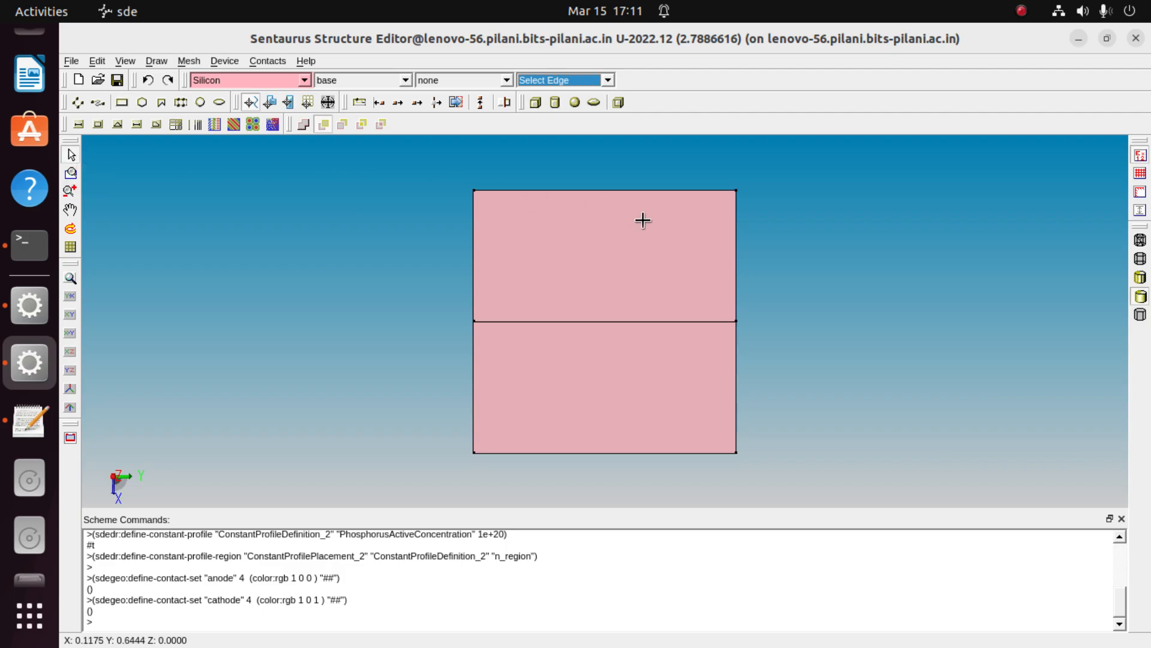
click(637, 190)
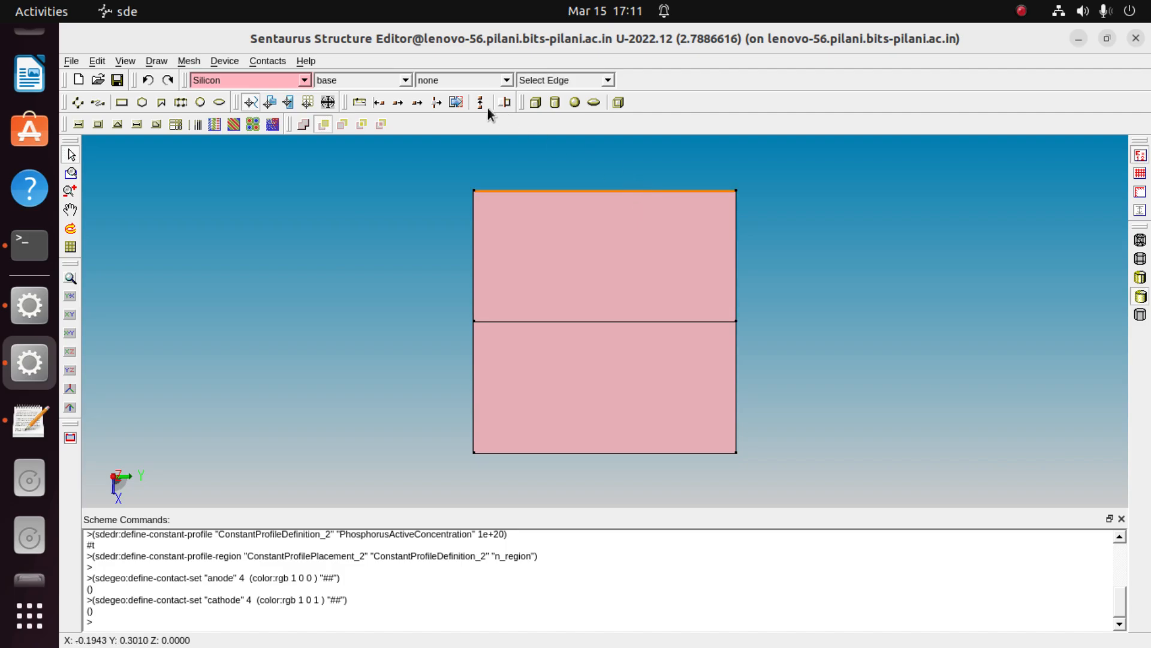
click(257, 63)
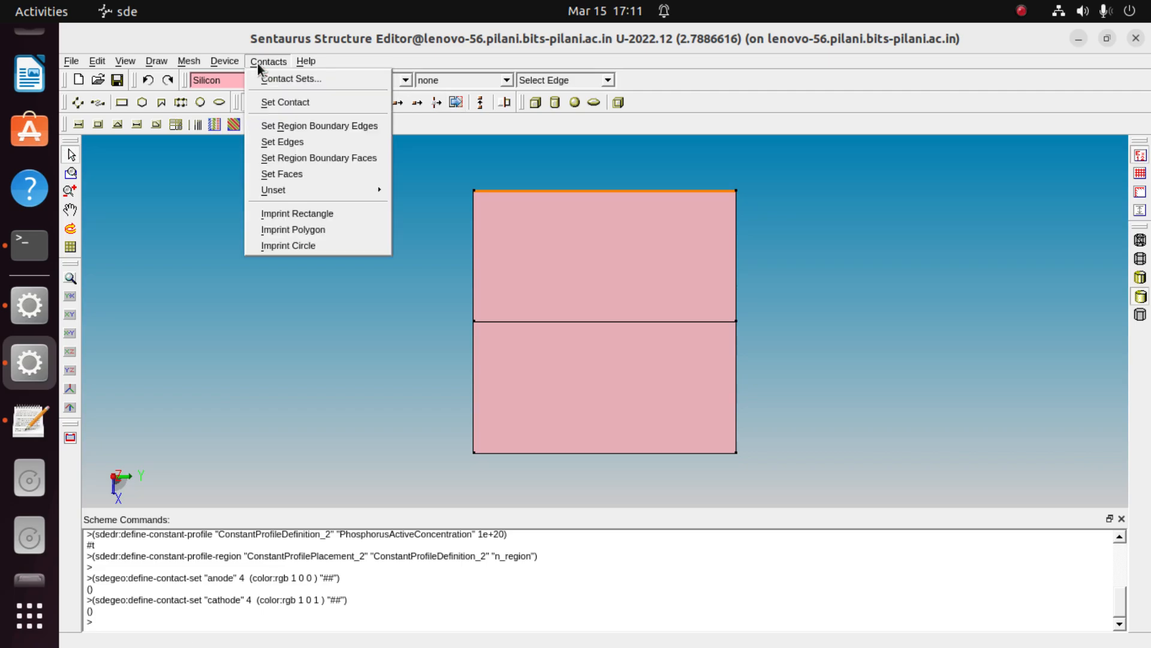
click(297, 103)
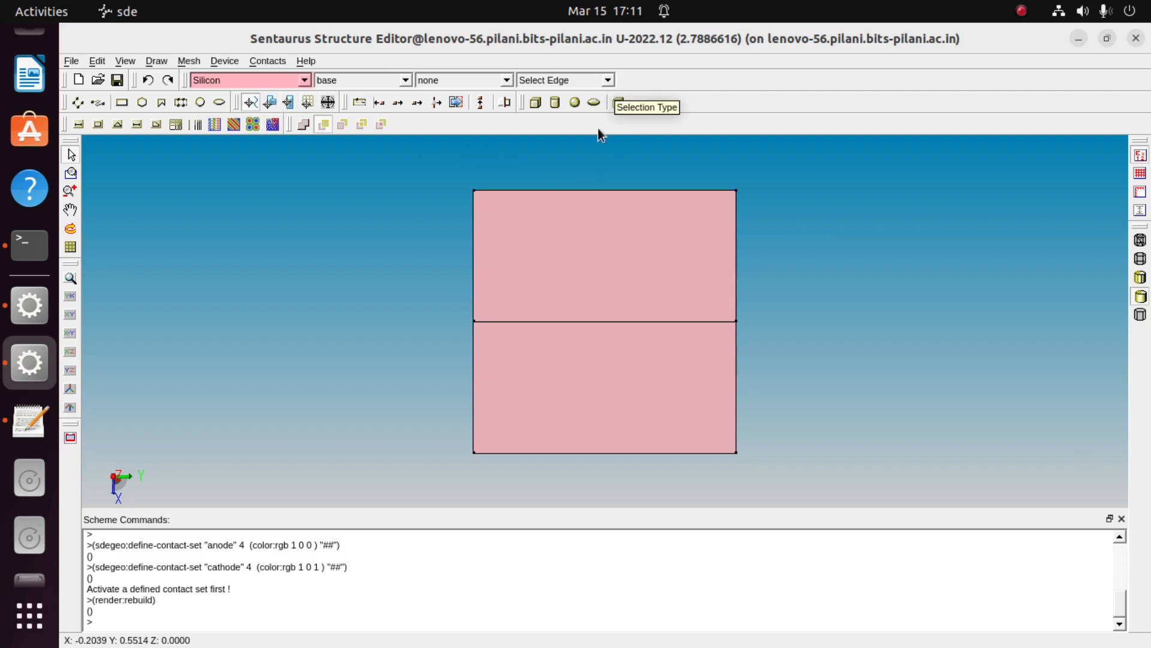
Step: Activate the anode contact set and assign it to the top edge of the upper rectangle
click(604, 190)
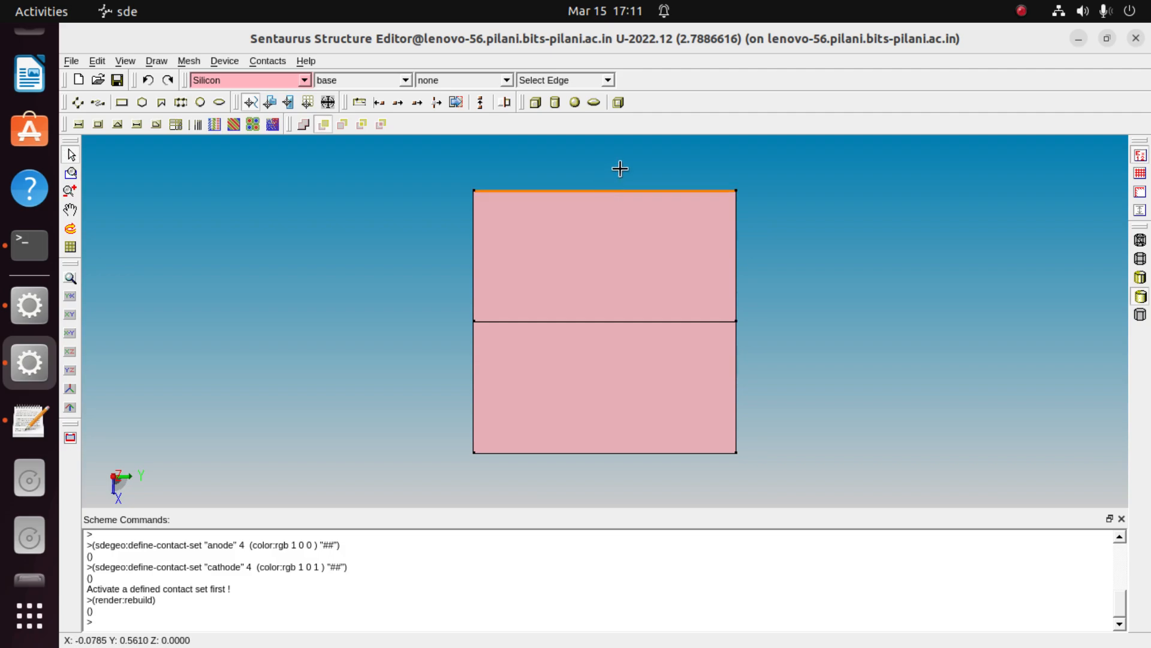
click(271, 60)
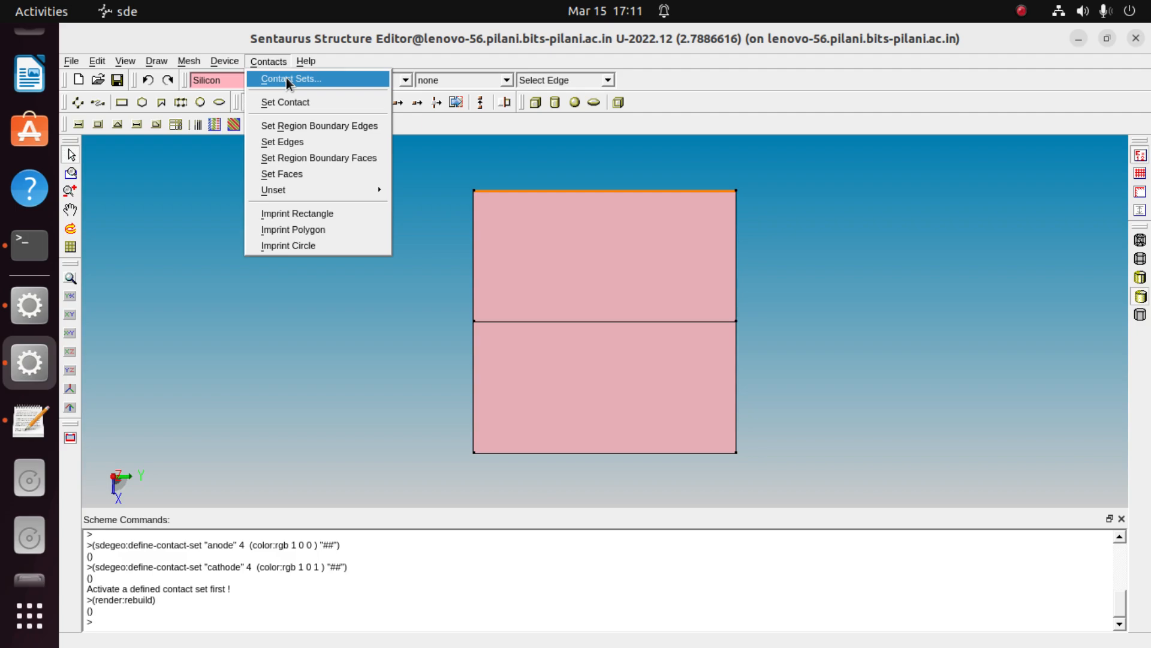
click(286, 77)
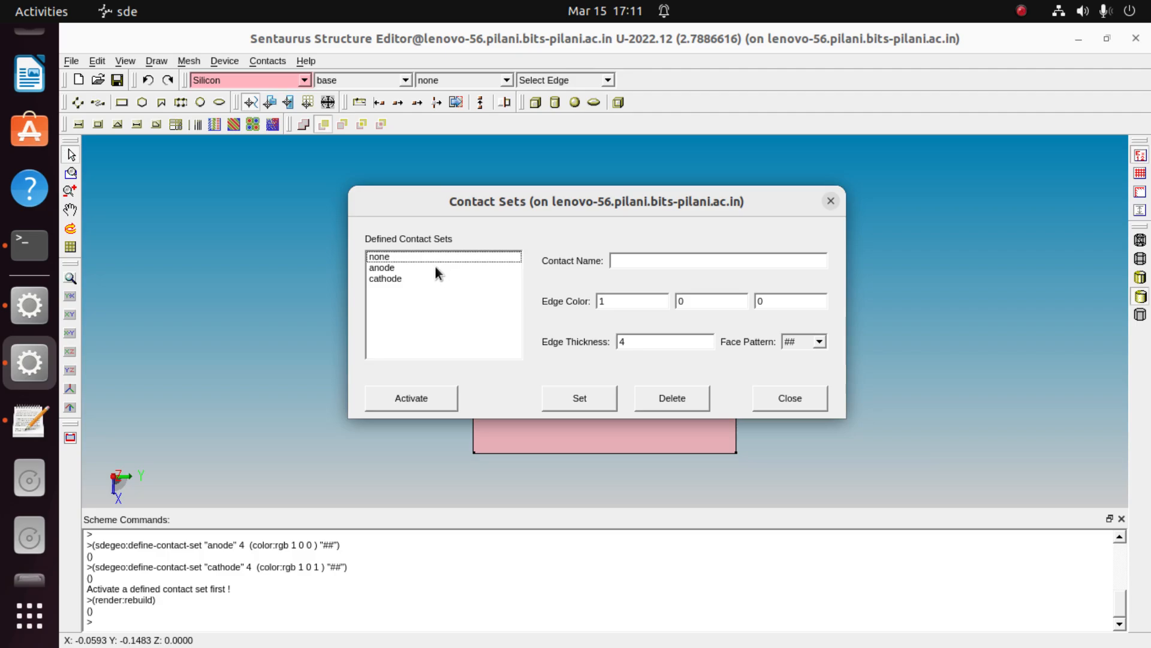
click(399, 268)
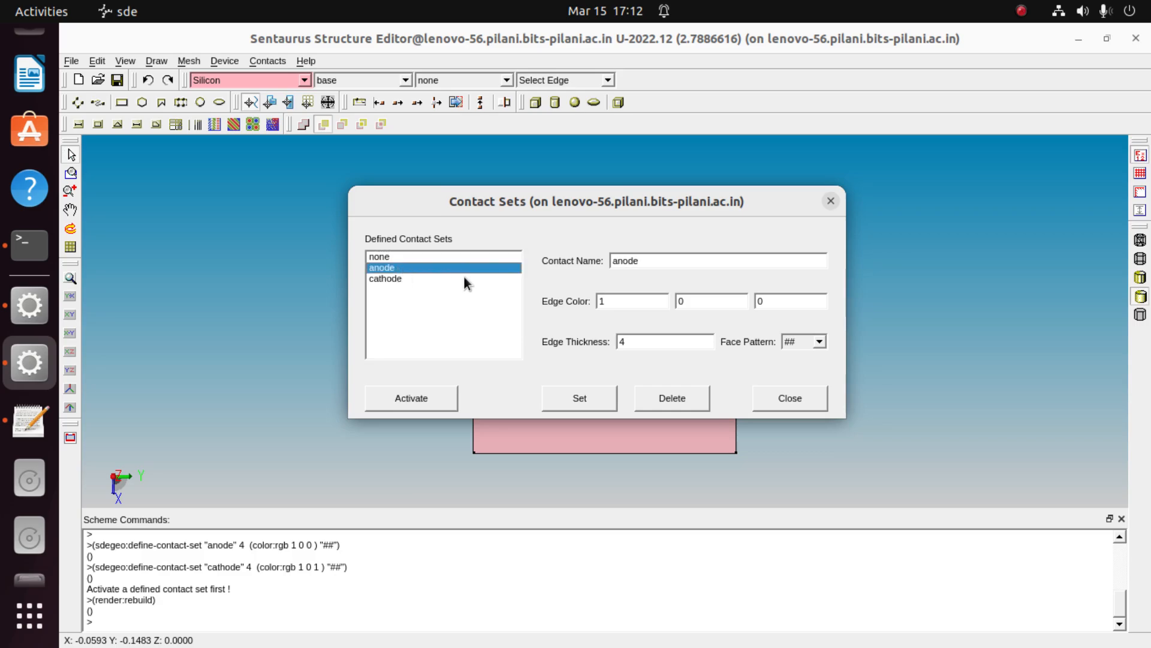
click(444, 398)
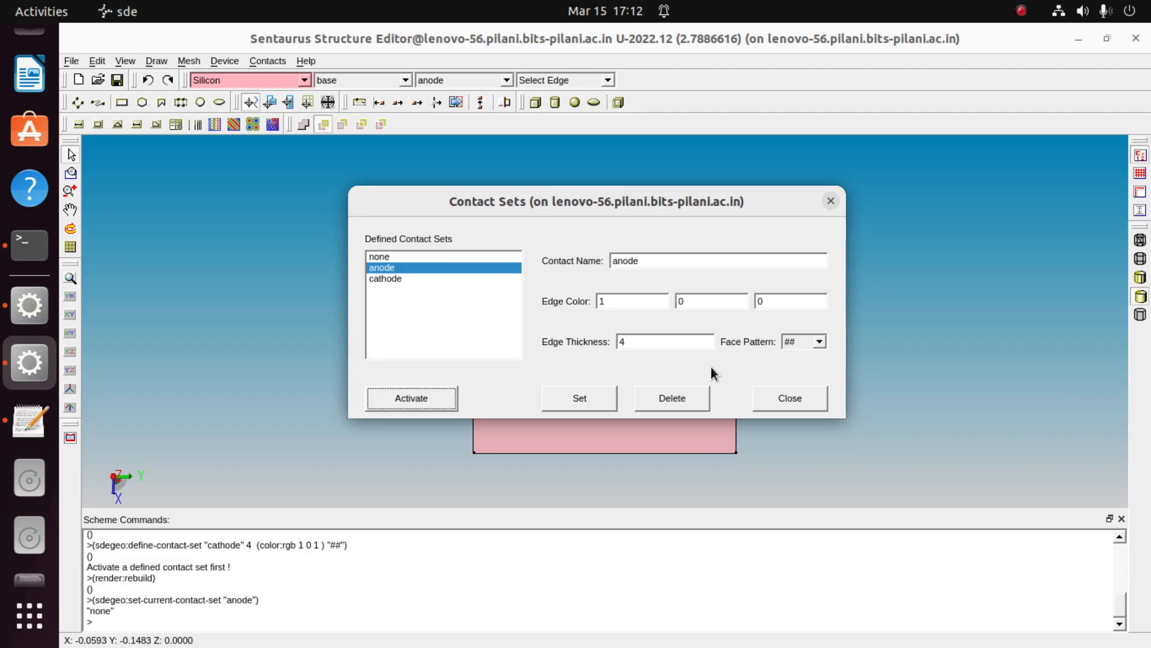
click(779, 399)
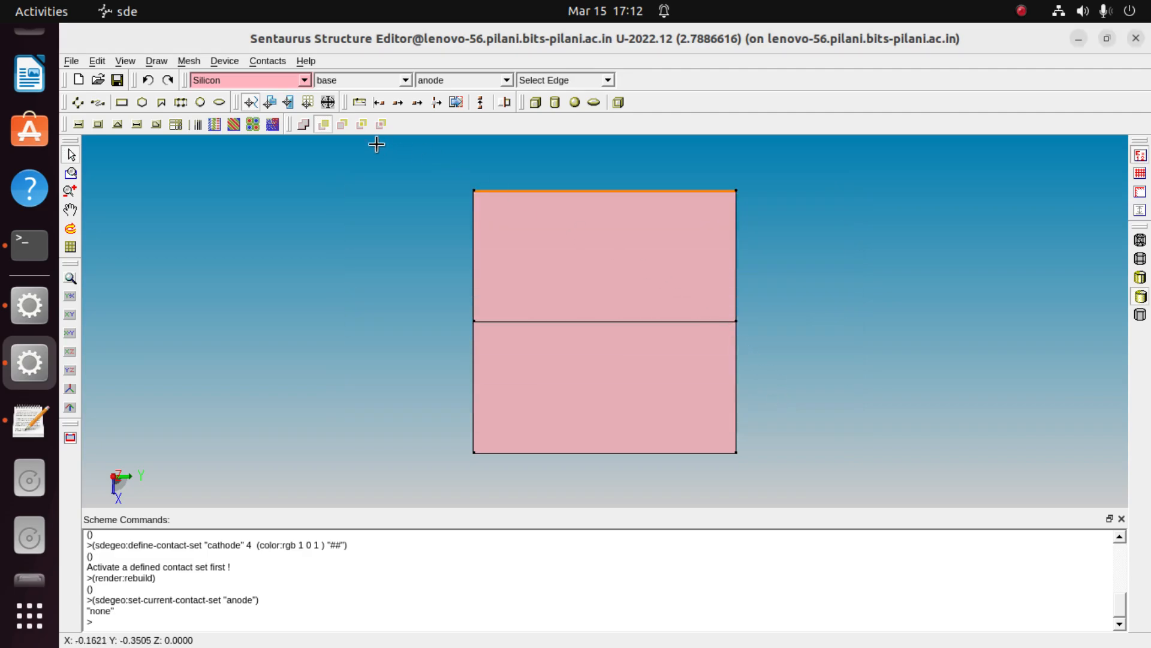
click(272, 62)
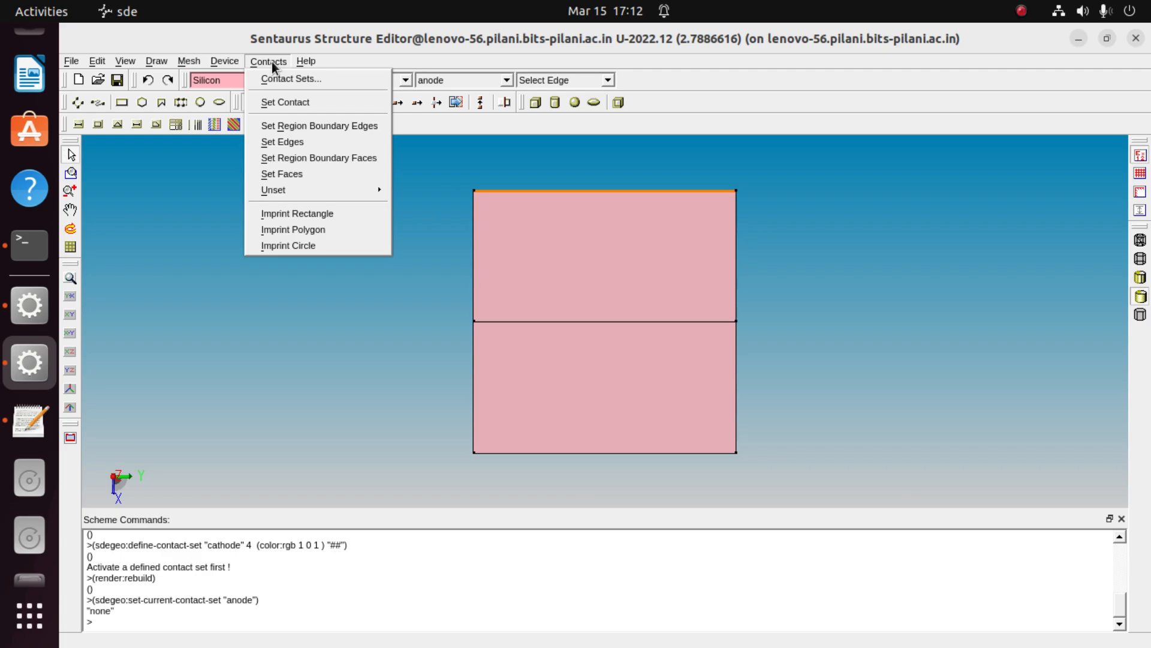
click(289, 100)
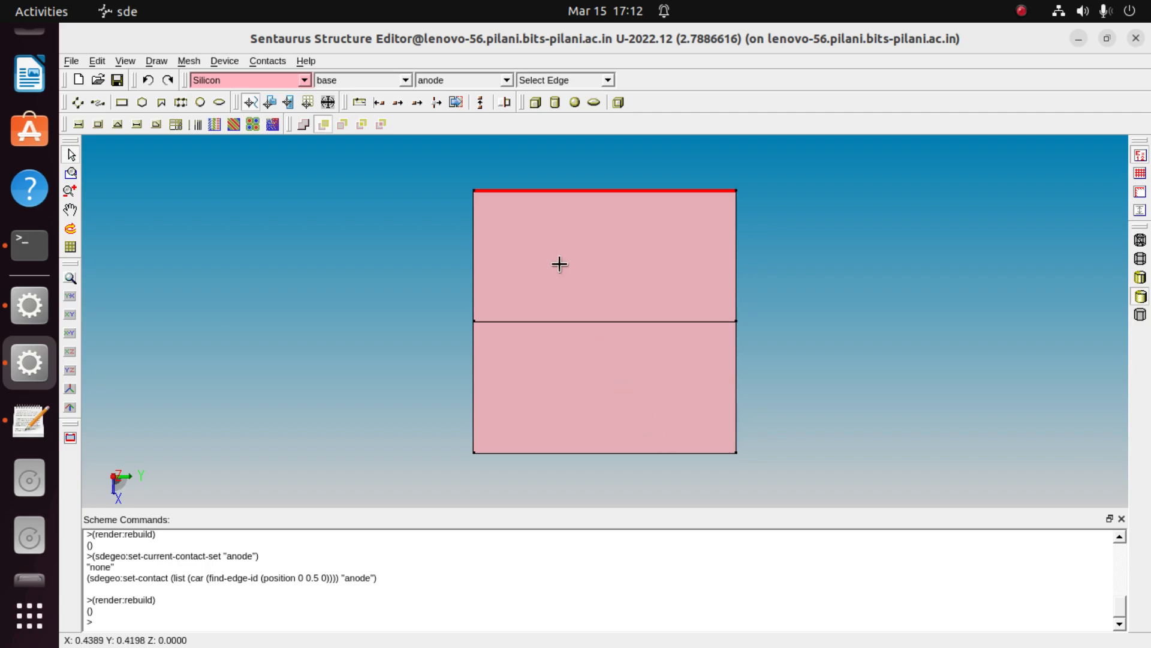
Step: Make cathode the current contact set and assign it to the bottom edge of the lower rectangle
click(636, 454)
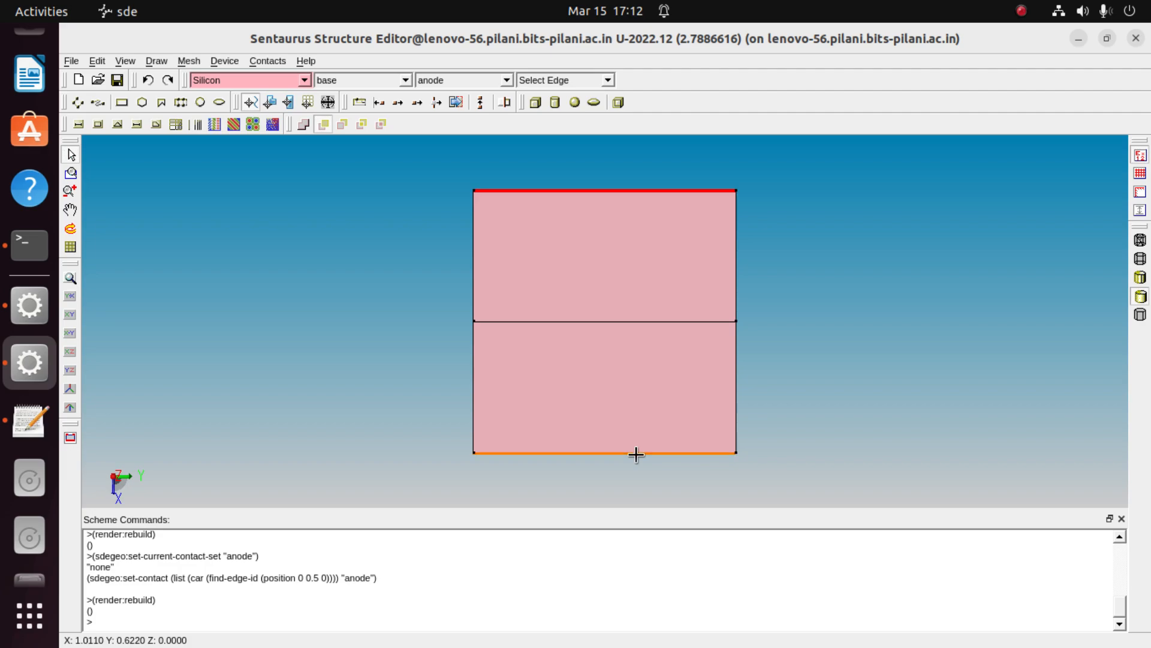
click(499, 79)
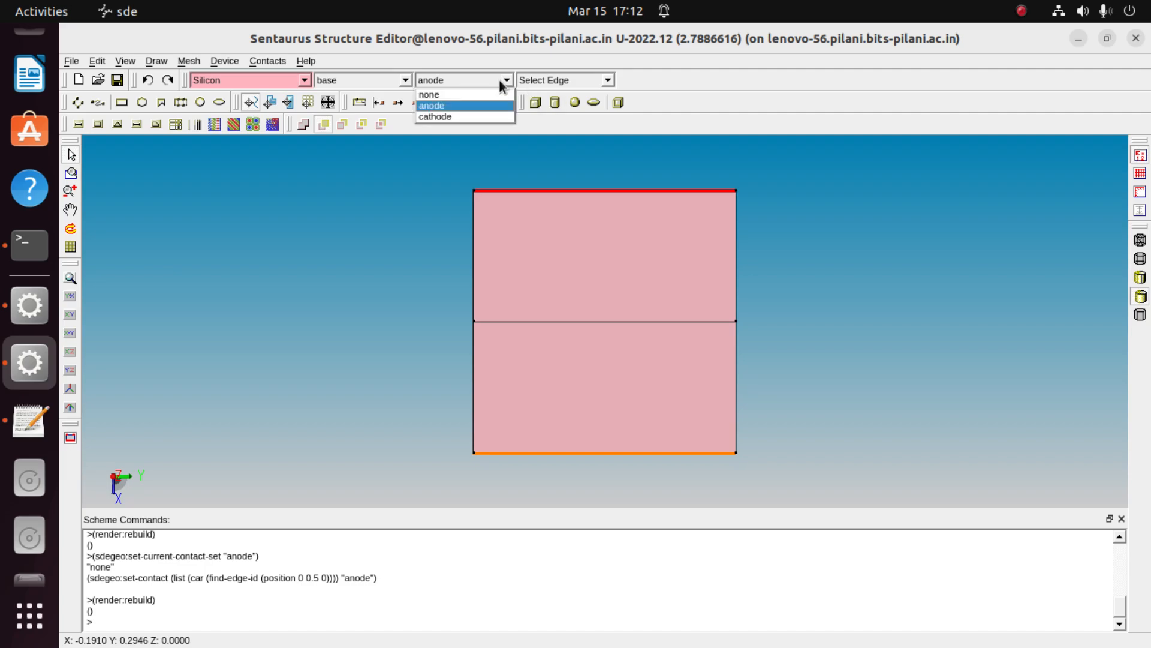
click(486, 116)
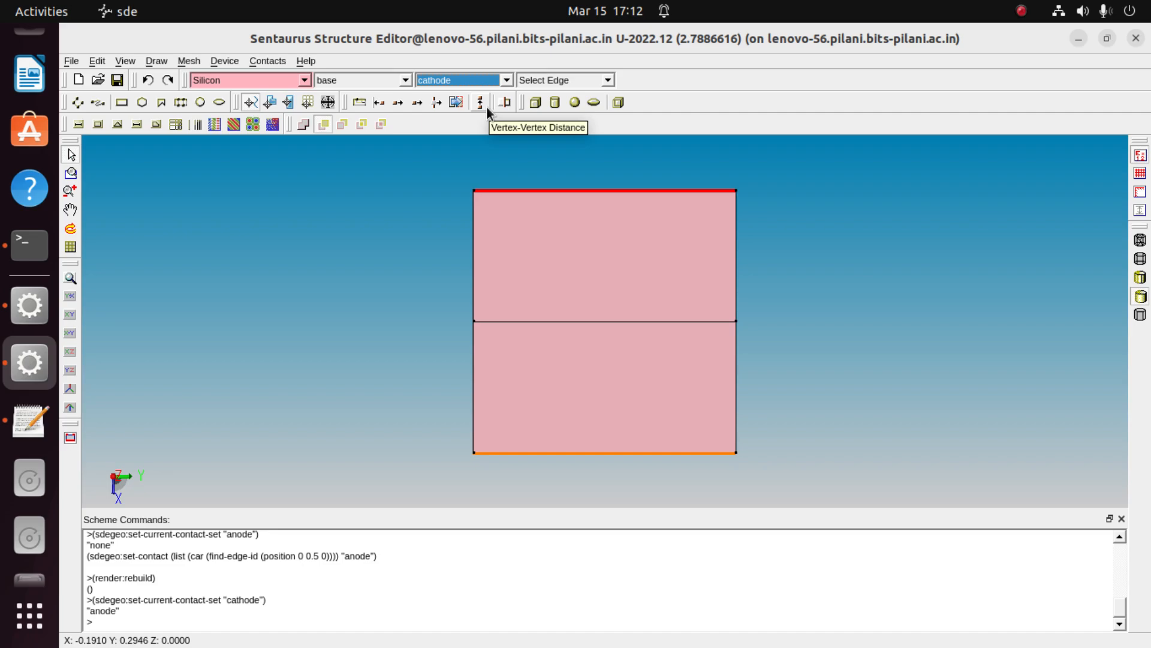
click(284, 62)
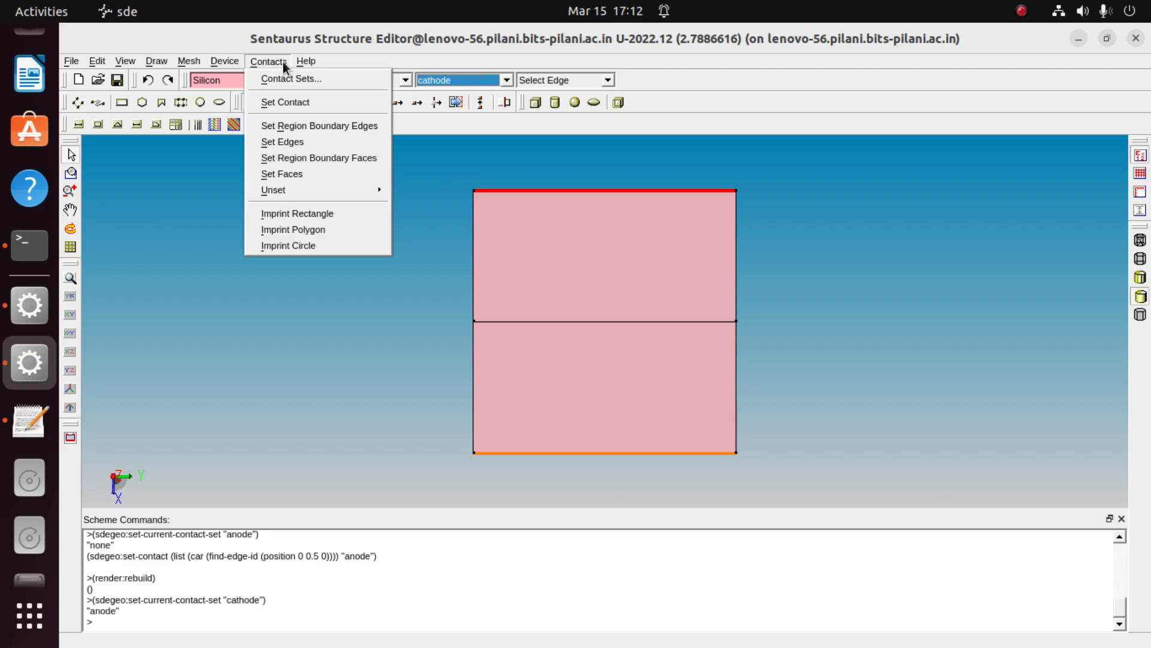
click(298, 104)
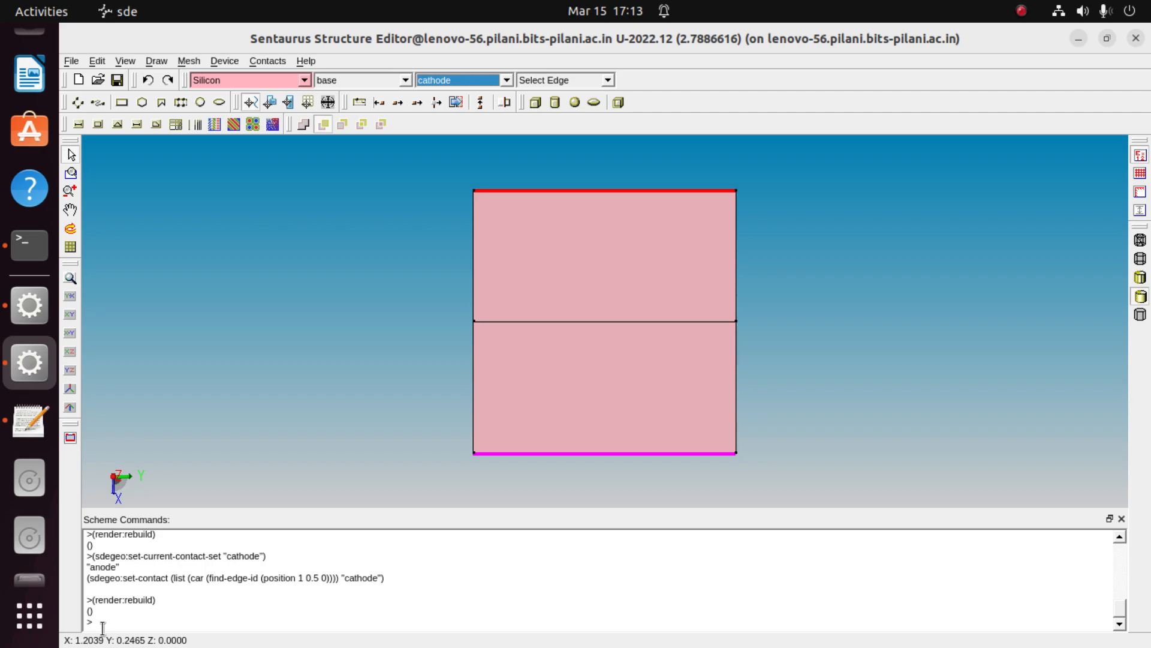
Step: Copy the contact commands with their output from the Scheme log into the Diode file in Gedit, below the phosphorus placement line
mouse_move(101, 627)
mouse_down()
mouse_move(77, 552)
mouse_move(99, 538)
mouse_move(105, 594)
mouse_move(87, 613)
mouse_up()
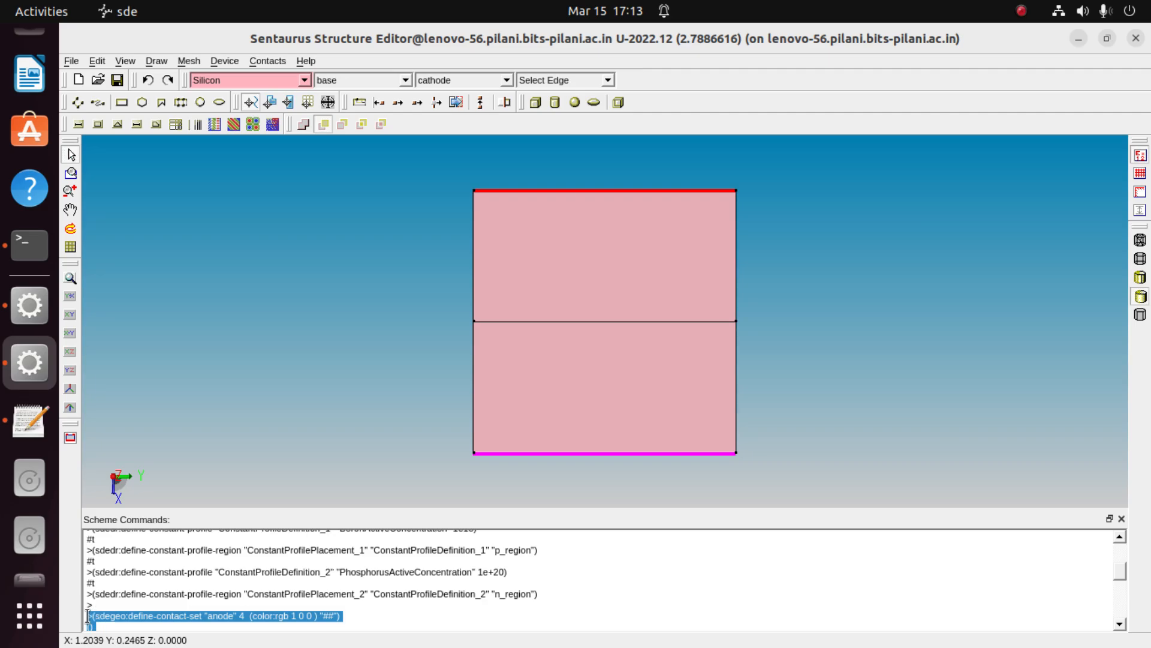
right_click(90, 620)
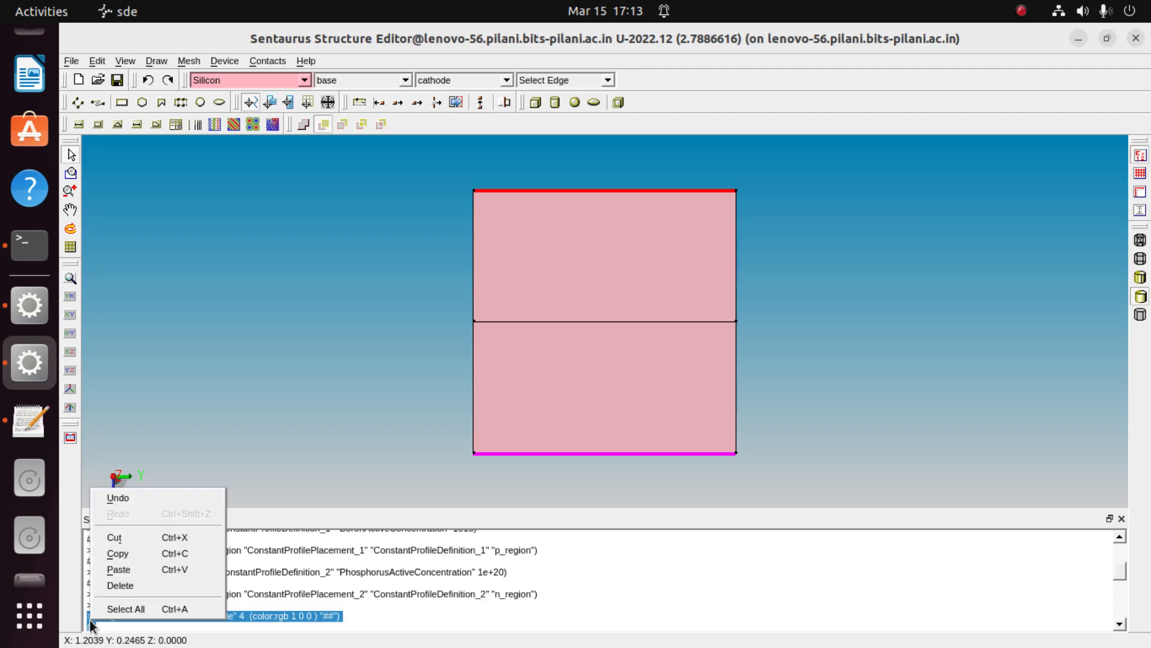
click(122, 552)
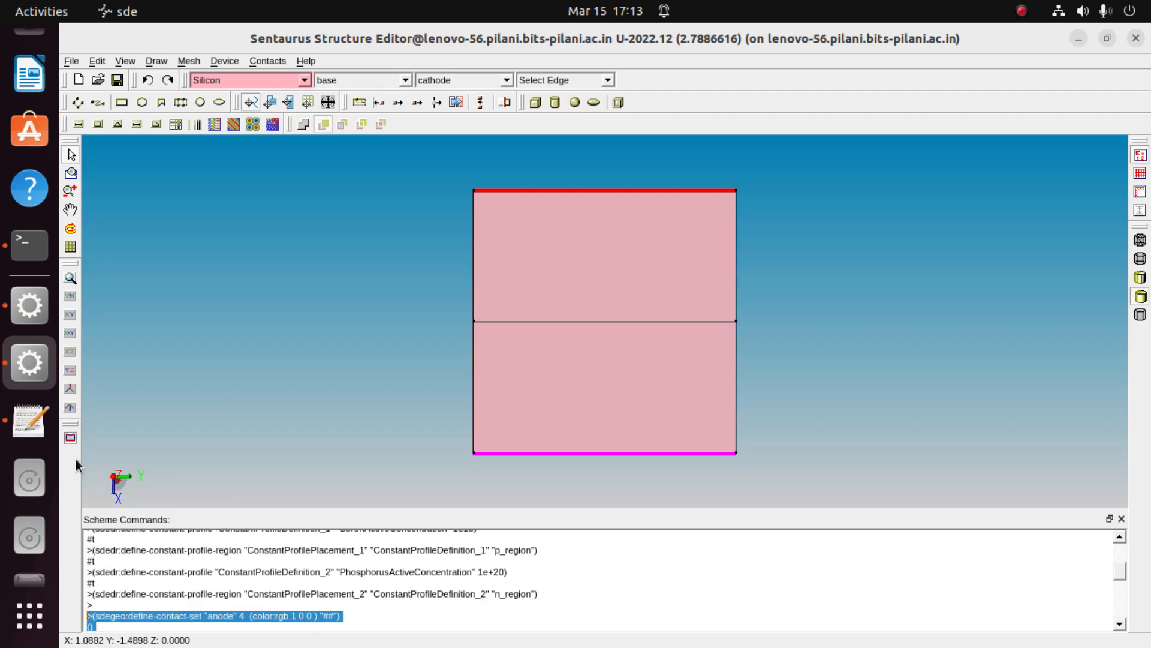
click(39, 420)
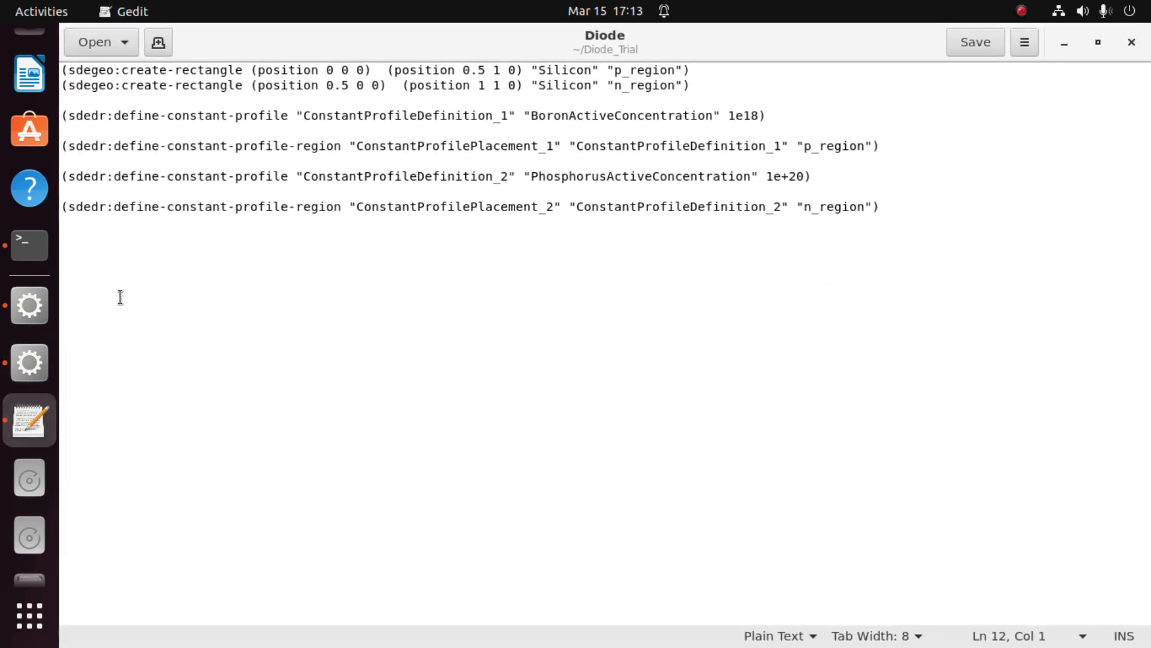
key(ctrl+v)
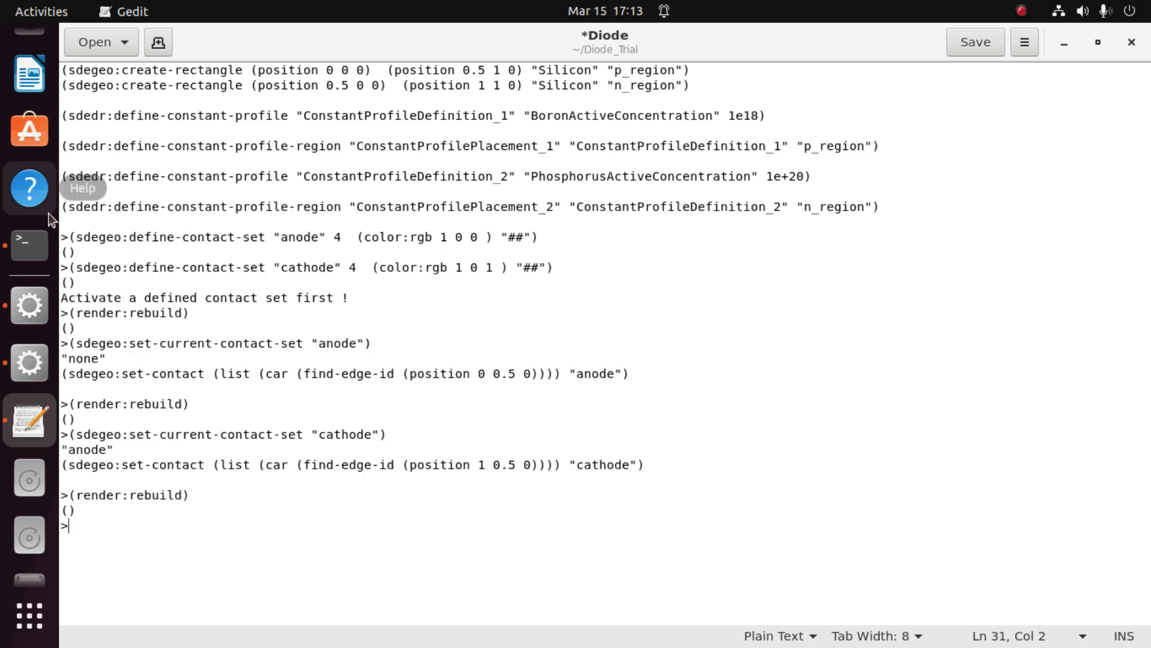
Step: Remove the prompt characters and the empty-parentheses outputs from the anode and cathode define-contact-set lines
click(72, 237)
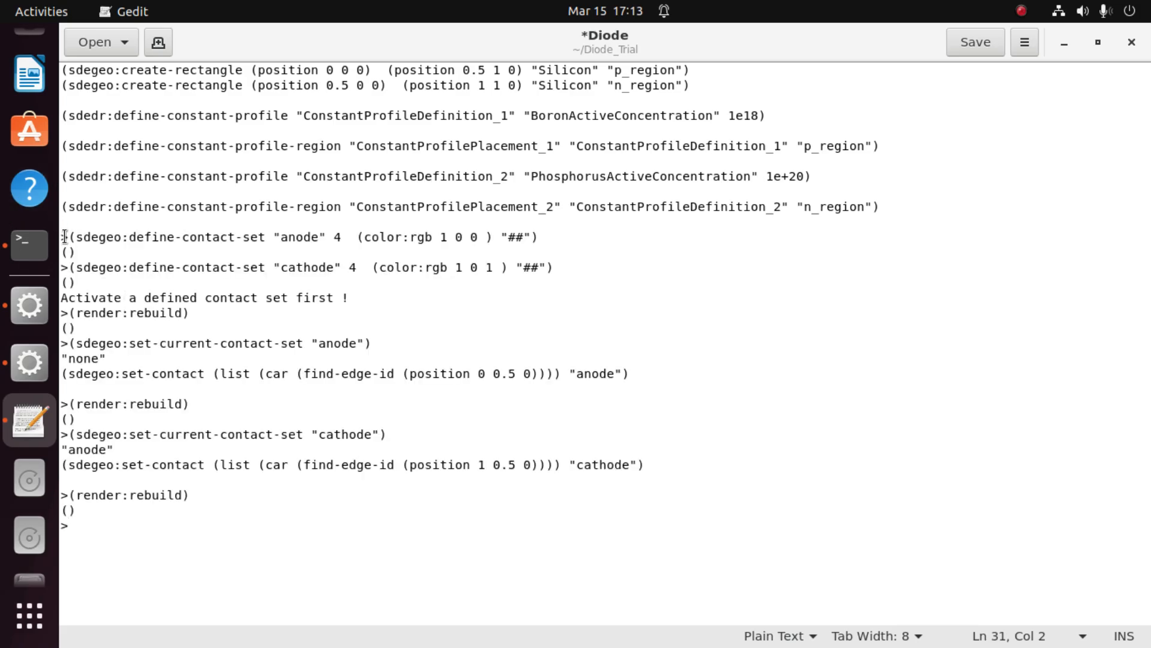
click(362, 240)
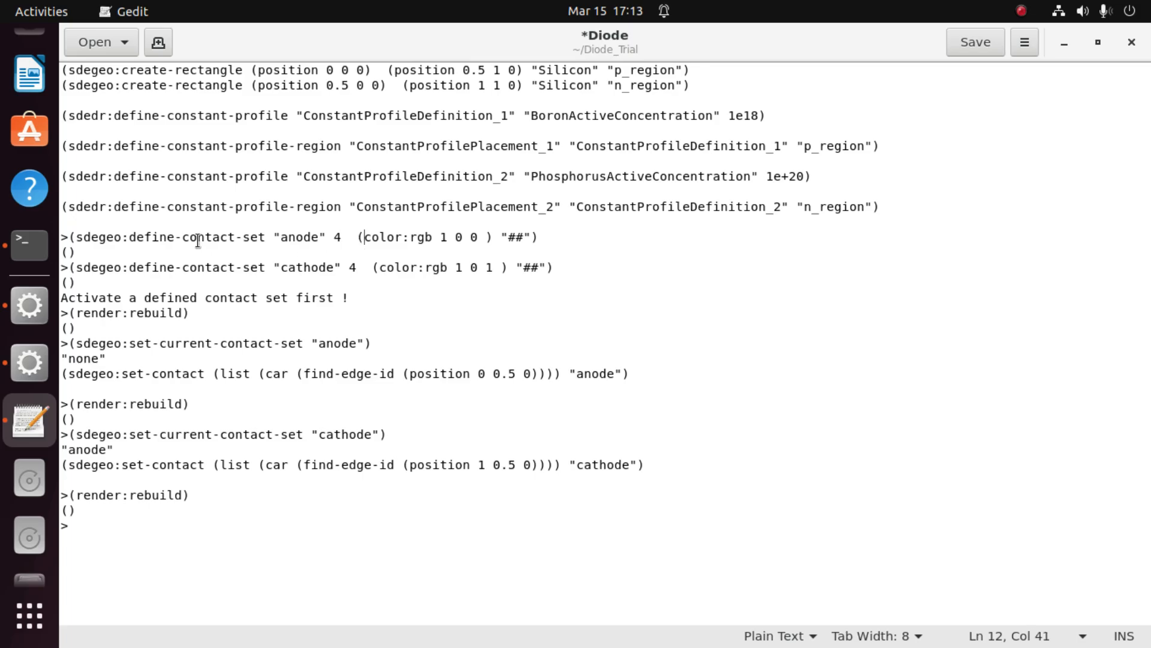
click(62, 237)
key(Delete)
click(61, 252)
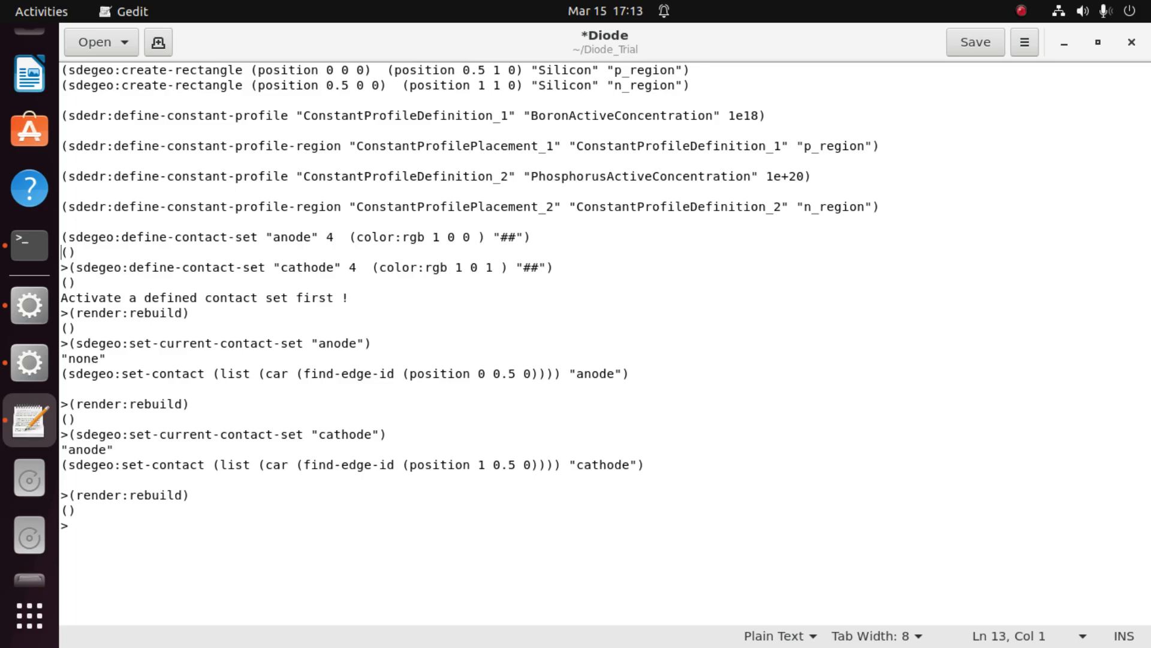
click(61, 267)
click(61, 252)
key(Delete)
key(Delete)
click(62, 268)
key(Delete)
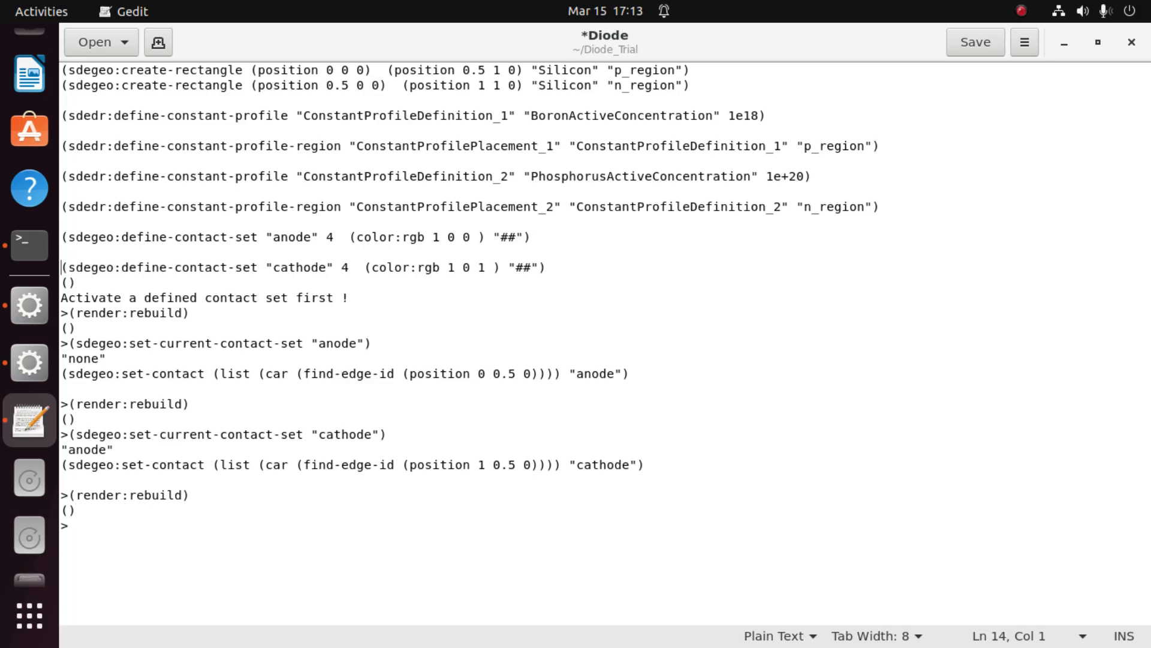
click(62, 282)
key(Delete)
key(Delete)
Step: Delete the first render:rebuild command, located below the message about activating a contact set
key(Down)
key(Down)
key(Delete)
key(Delete)
key(Delete)
key(Delete)
key(Delete)
key(Delete)
key(Delete)
key(Delete)
key(Delete)
key(Delete)
key(Delete)
key(Delete)
key(Delete)
key(Delete)
key(Delete)
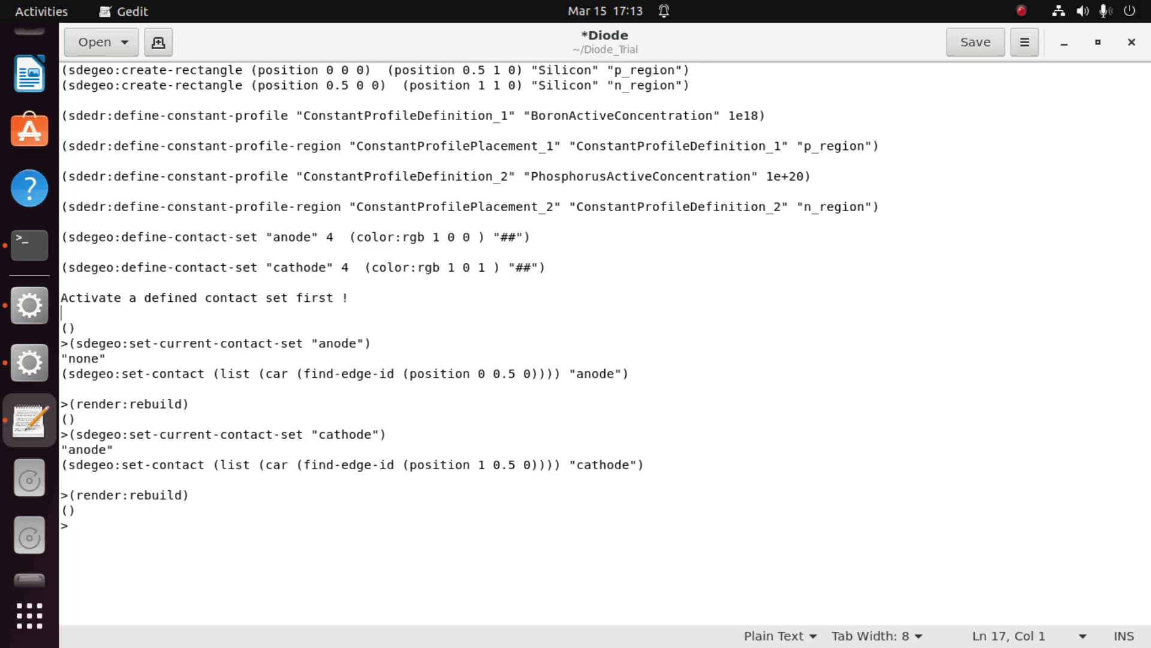
Step: Delete the message "Activate a defined contact set first !" and the leftover empty parentheses below it
key(Up)
key(Delete)
key(Delete)
key(Delete)
key(Delete)
key(Delete)
key(Delete)
key(Delete)
key(Delete)
key(Delete)
key(Delete)
key(Delete)
key(Delete)
key(Delete)
key(Delete)
key(Delete)
key(Delete)
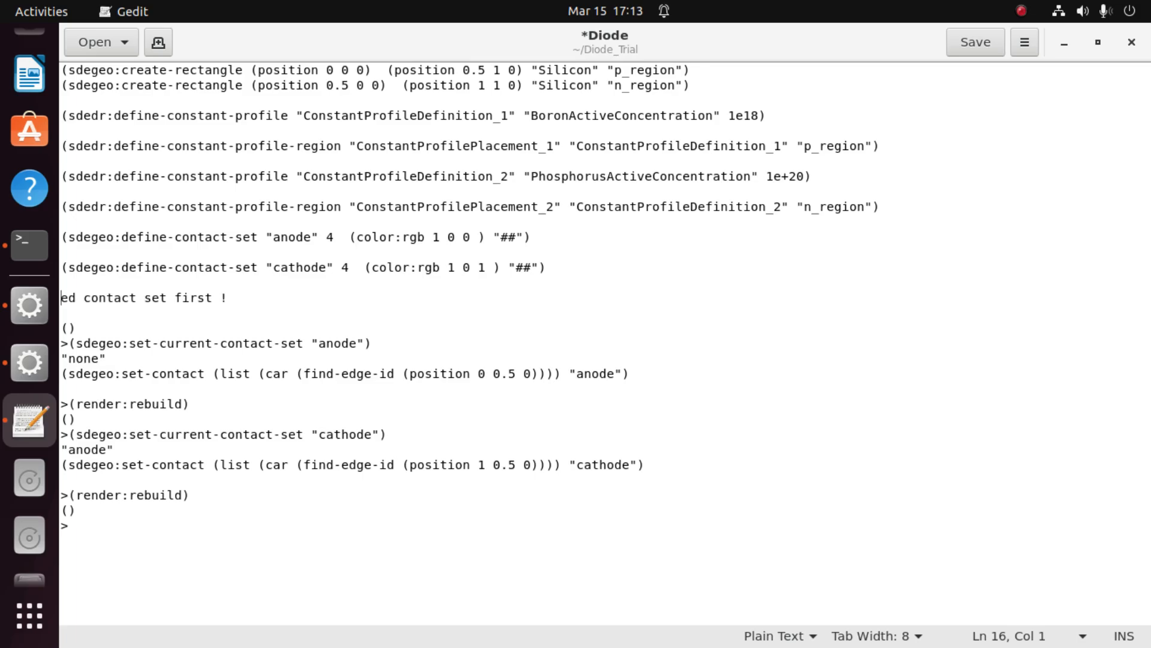
key(Delete)
key(Delete)
key(Delete)
key(Delete)
key(Delete)
key(Delete)
key(Delete)
key(Delete)
key(Delete)
key(Delete)
key(Delete)
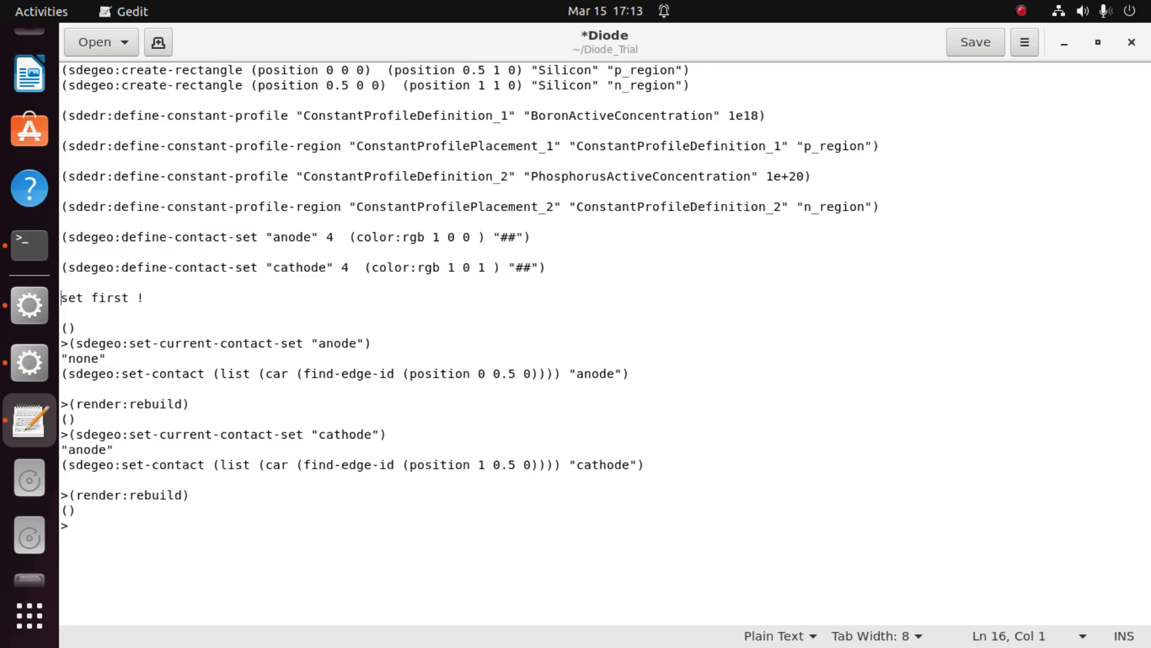
key(Delete)
key(Delete)
key(Delete)
key(Delete)
key(Delete)
key(Delete)
key(Delete)
key(Delete)
key(Delete)
key(Delete)
key(Delete)
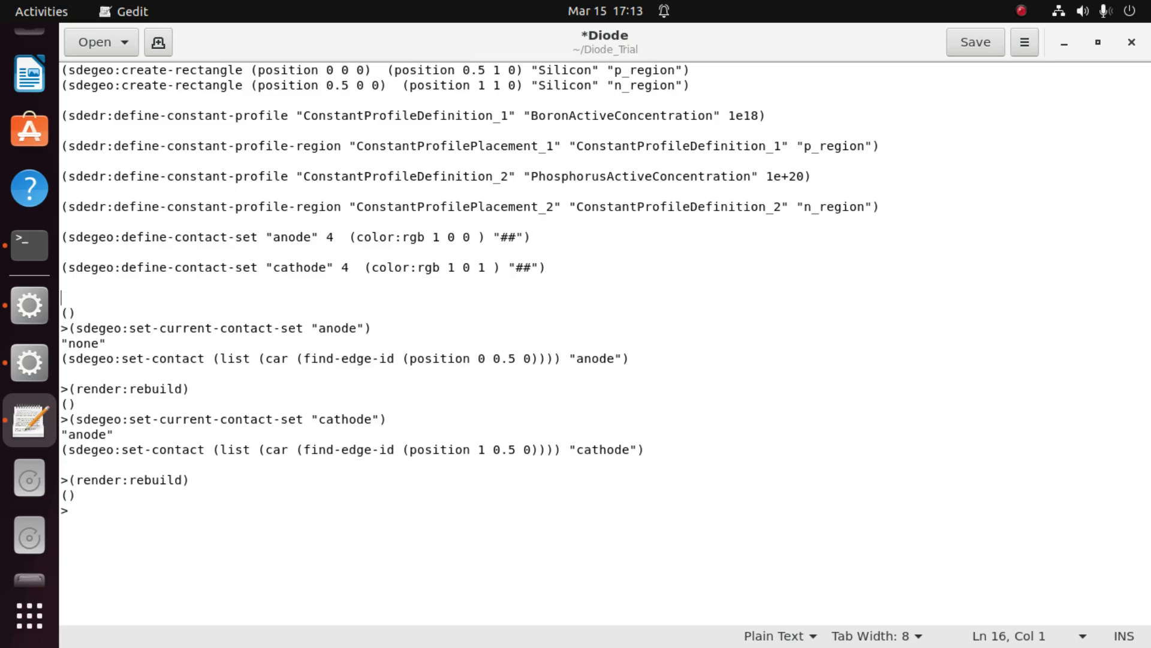
key(Delete)
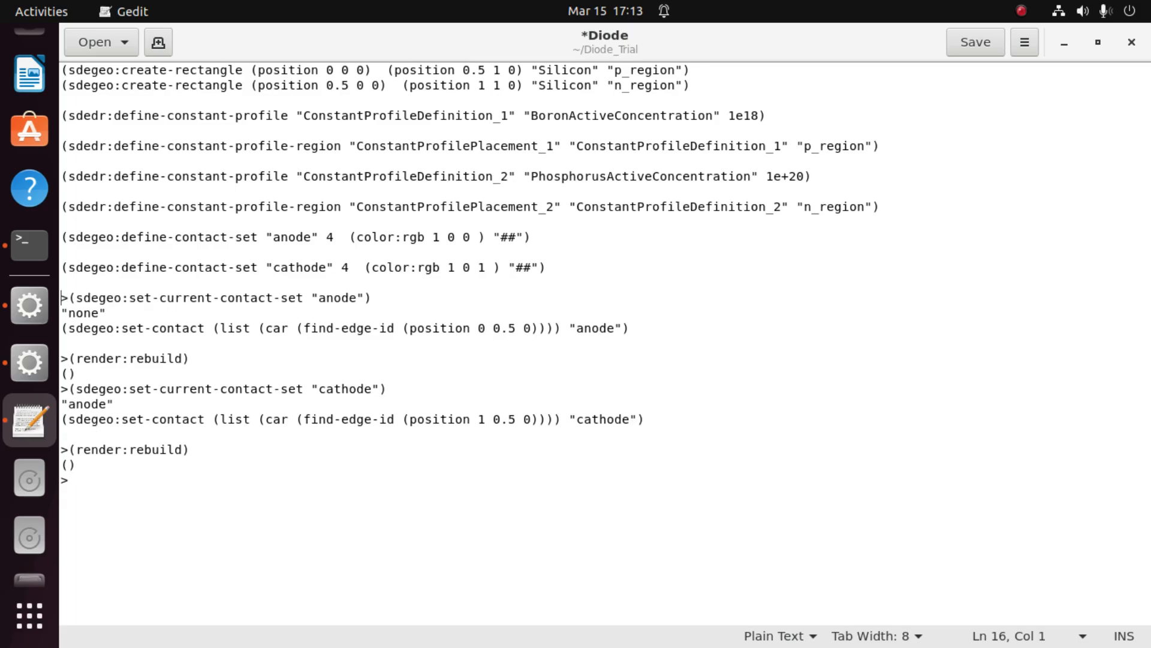
Step: Strip the prompts from both set-current-contact-set commands and delete the render:rebuild command with its output between them
key(Delete)
key(Down)
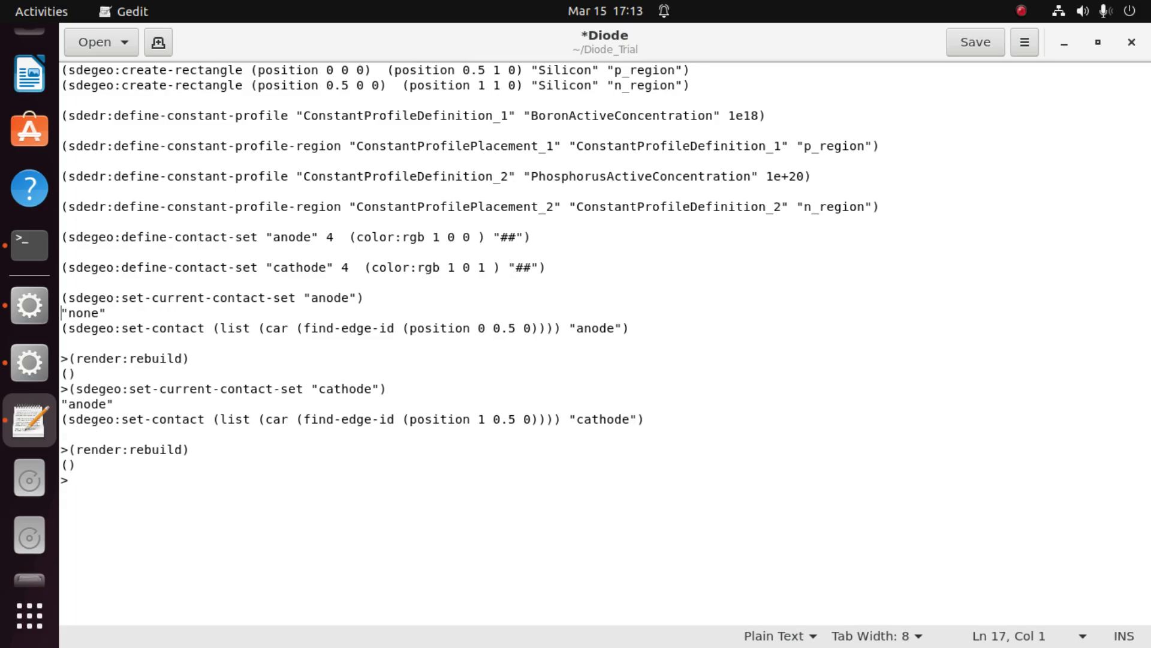
key(Down)
key(Down)
key(Down)
key(Delete)
key(Delete)
key(Delete)
key(Delete)
key(Delete)
key(Delete)
key(Delete)
key(Delete)
key(Delete)
key(Delete)
key(Delete)
key(Delete)
key(Delete)
key(Delete)
key(Delete)
key(Delete)
key(Delete)
key(Delete)
key(Delete)
key(Delete)
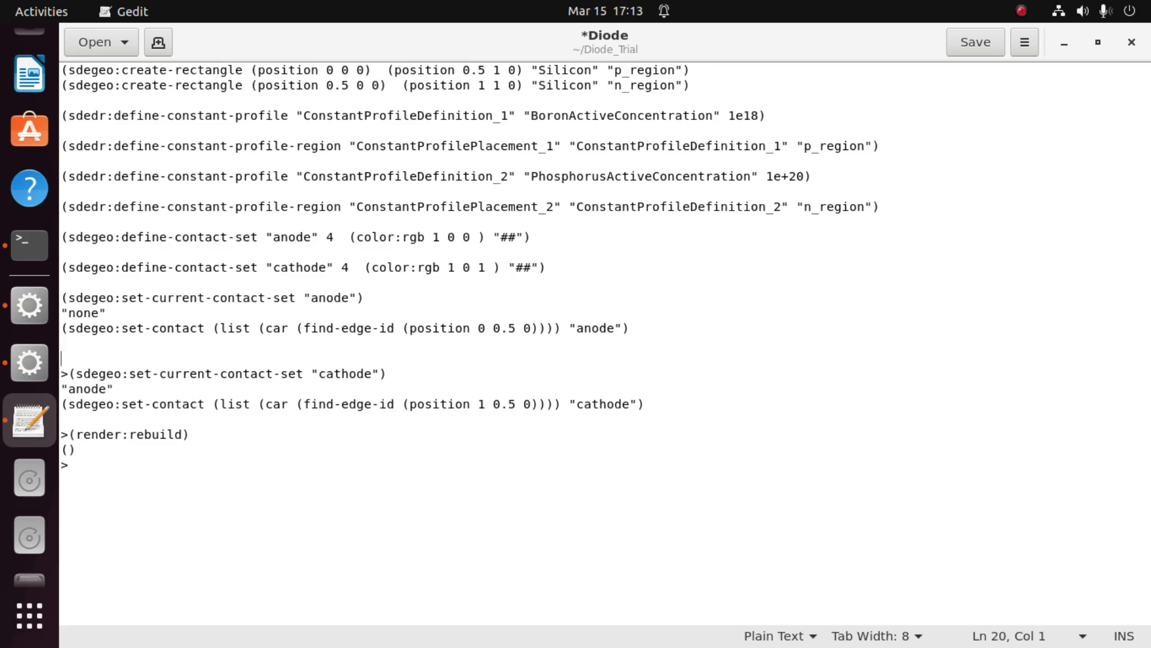
key(Delete)
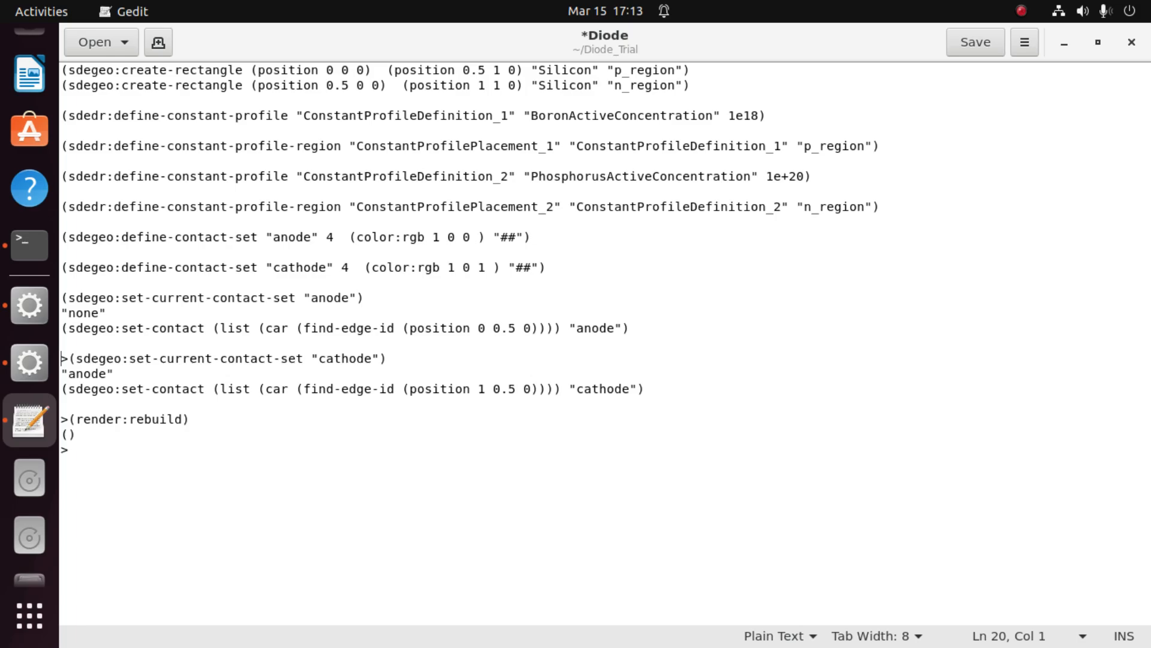
key(Delete)
Step: Delete the last render:rebuild command with its output and the trailing prompt, and save the Diode file
key(Down)
key(Down)
key(Down)
key(Down)
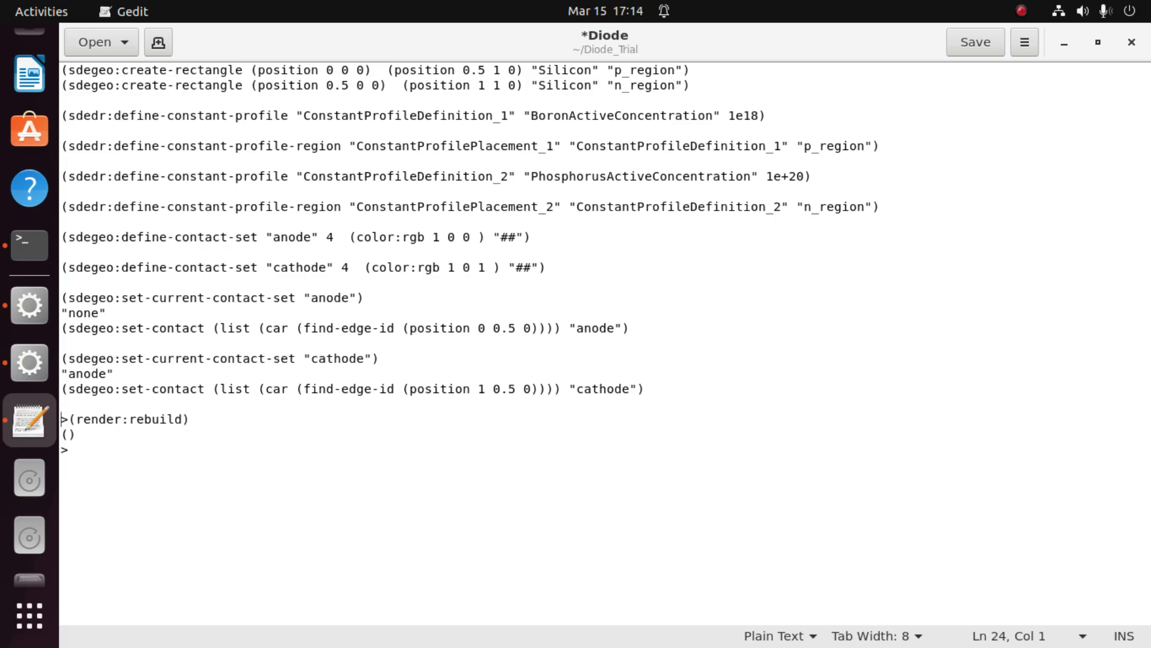
key(Delete)
key(Delete)
key(Delete)
key(Delete)
key(Delete)
key(Delete)
key(Delete)
key(Delete)
key(Delete)
key(Delete)
key(Delete)
key(Delete)
key(Delete)
key(Delete)
key(Delete)
key(Delete)
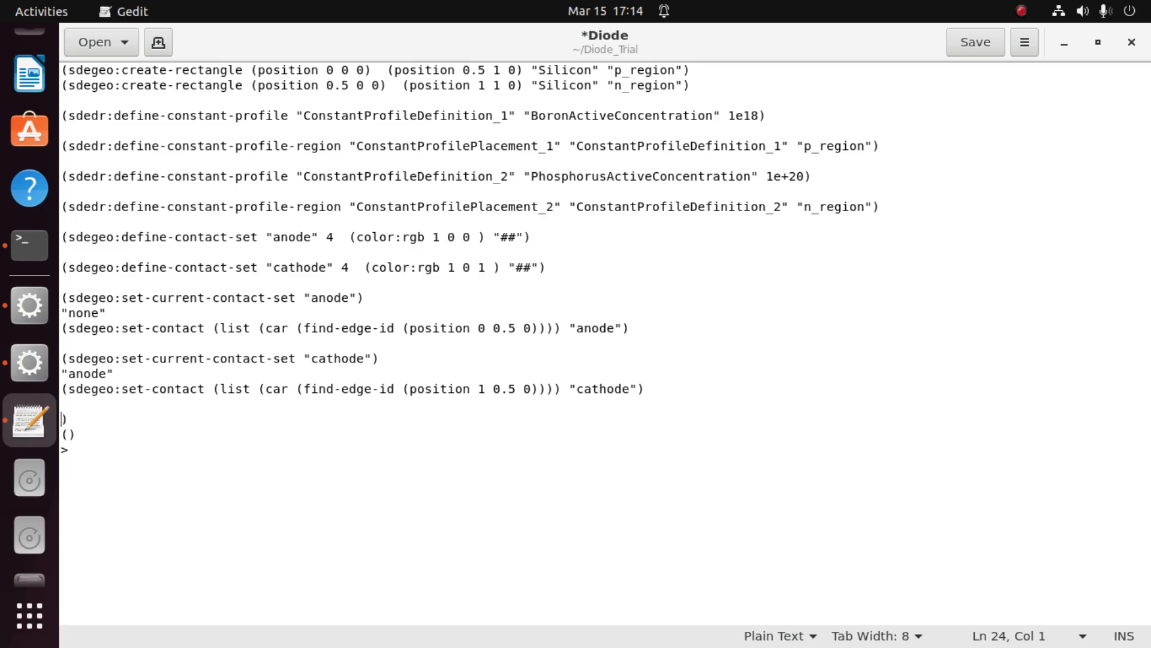
key(Delete)
key(Delete)
key(Delete)
key(Delete)
key(Delete)
click(976, 44)
Step: Switch to Sentaurus Structure Editor and define a rectangular Ref/Eval window enclosing the whole diode, from about (-0.07, -0.10) to (1.10, 1.11)
click(1065, 42)
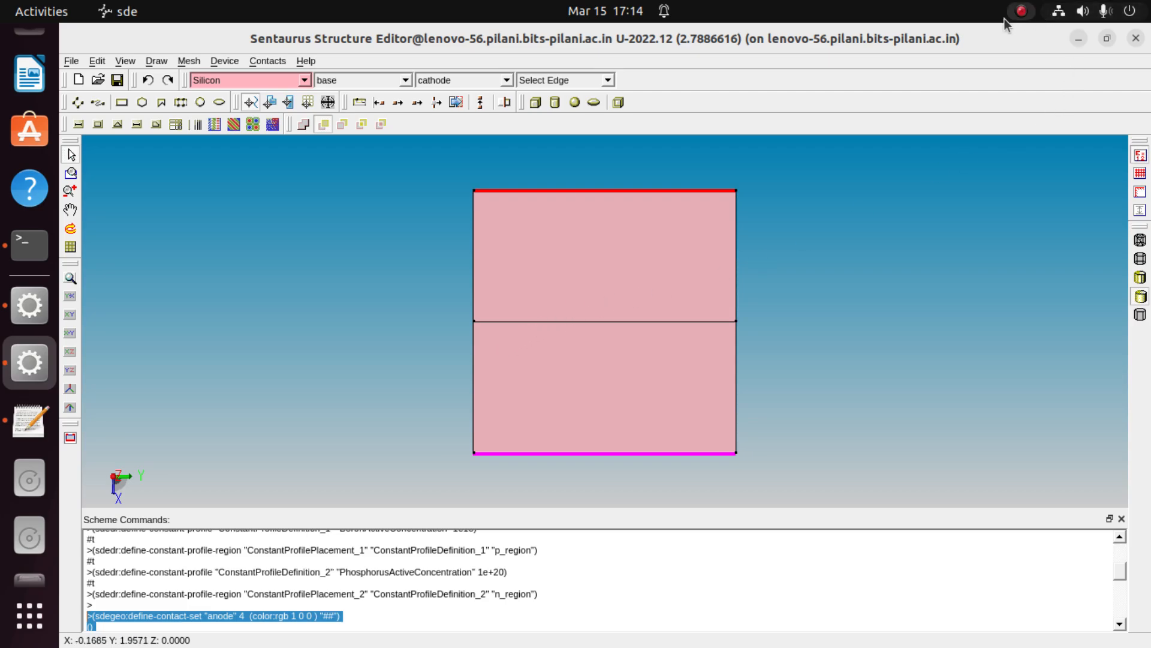
click(188, 61)
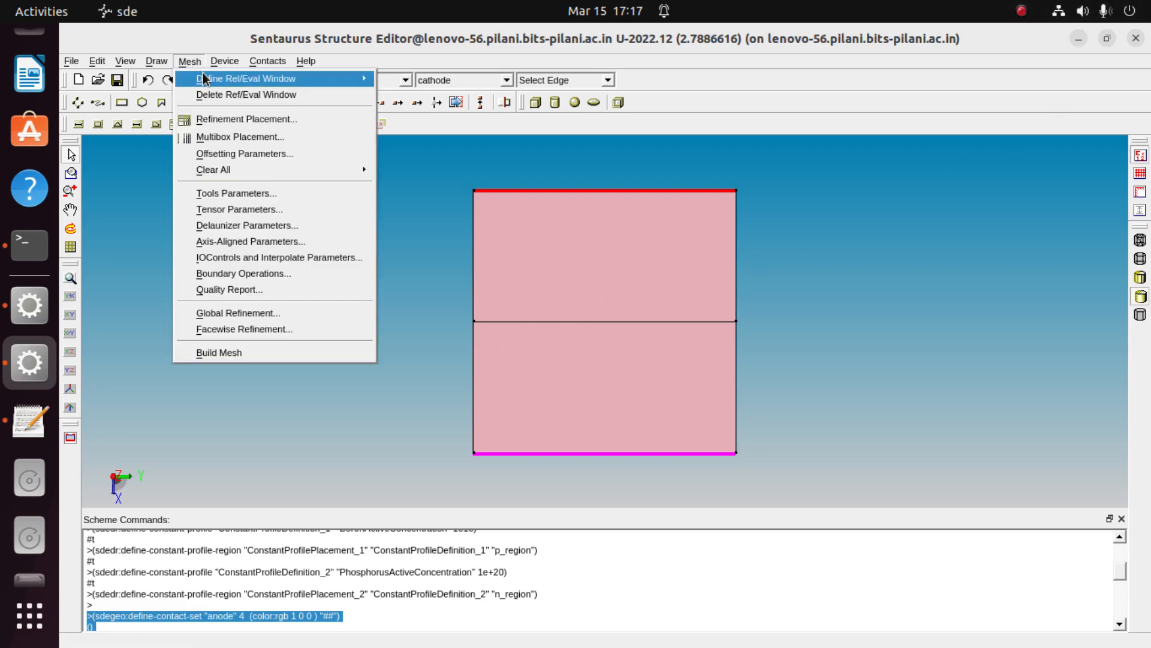
mouse_move(216, 78)
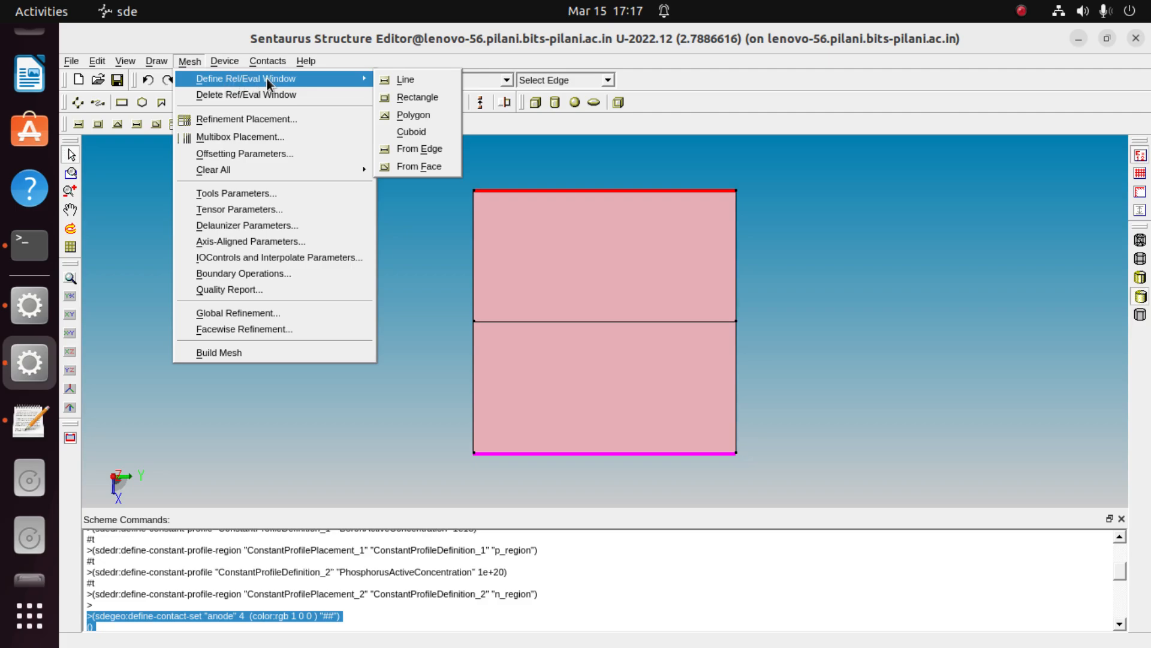
click(411, 96)
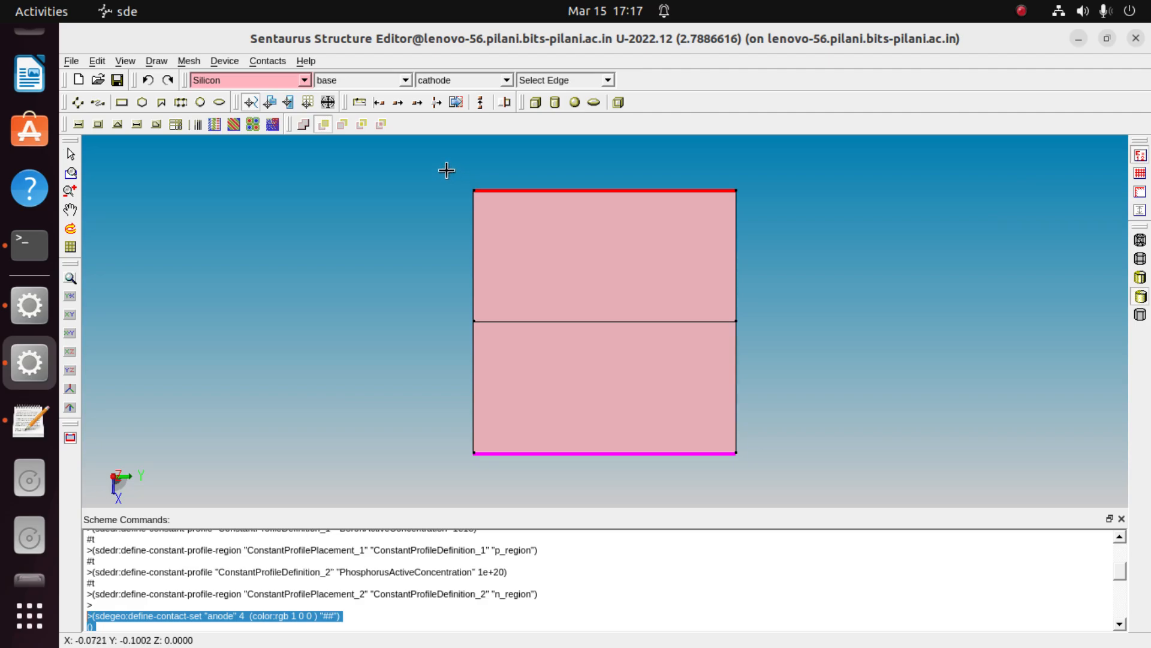
mouse_move(447, 172)
mouse_down()
mouse_move(581, 296)
mouse_move(720, 476)
mouse_move(764, 477)
mouse_up()
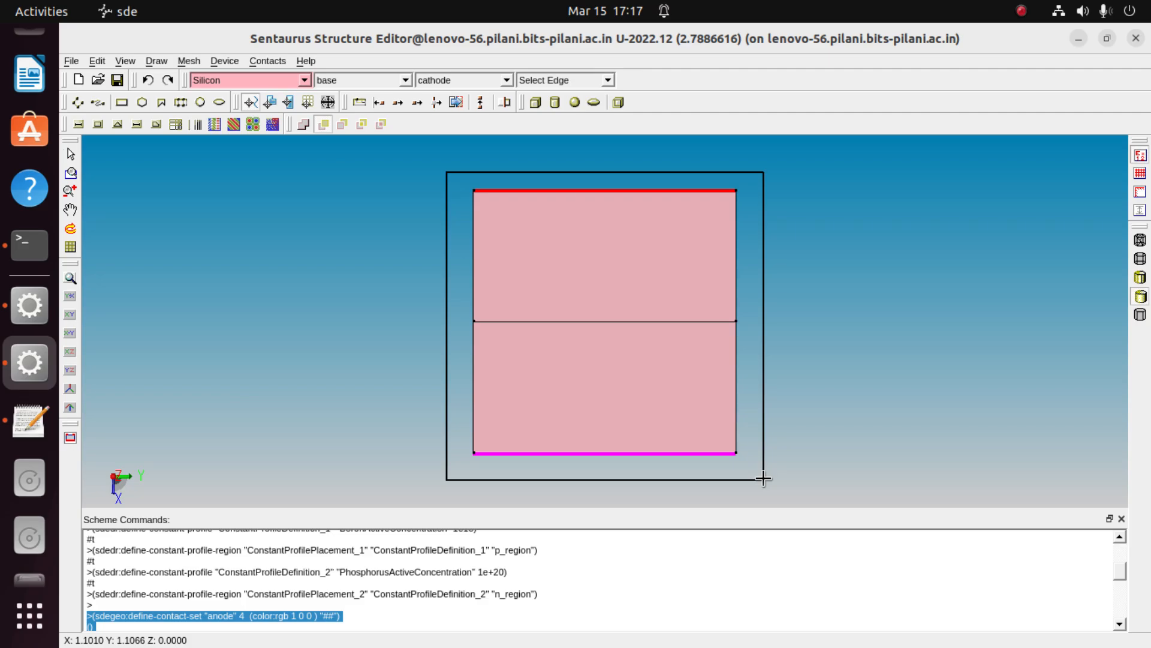
drag(763, 478, 764, 478)
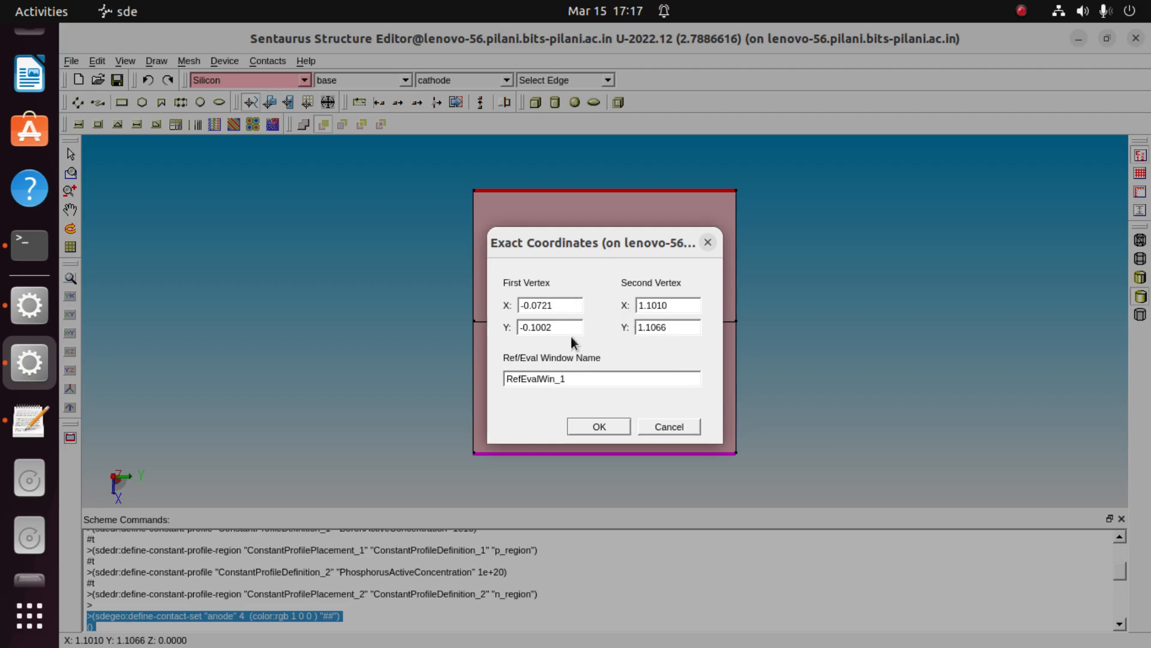
click(605, 427)
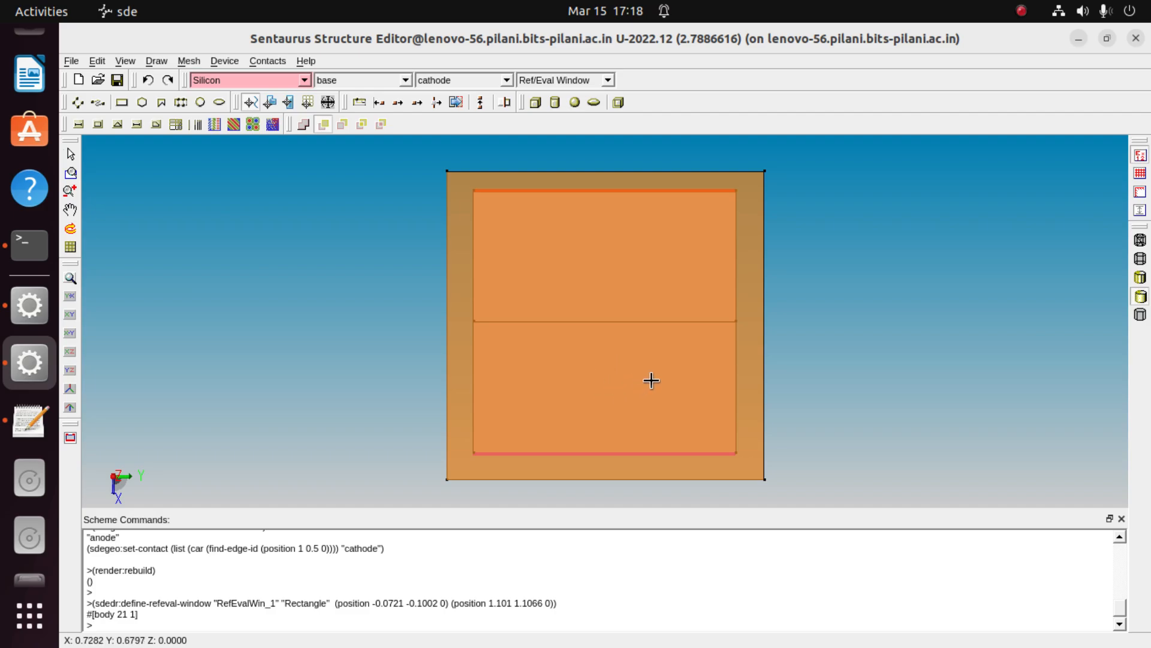
Step: Create a refinement placement on RefEvalWin_1 with maximum element size 0.1 and minimum element size 0.01 in both X and Y
click(189, 60)
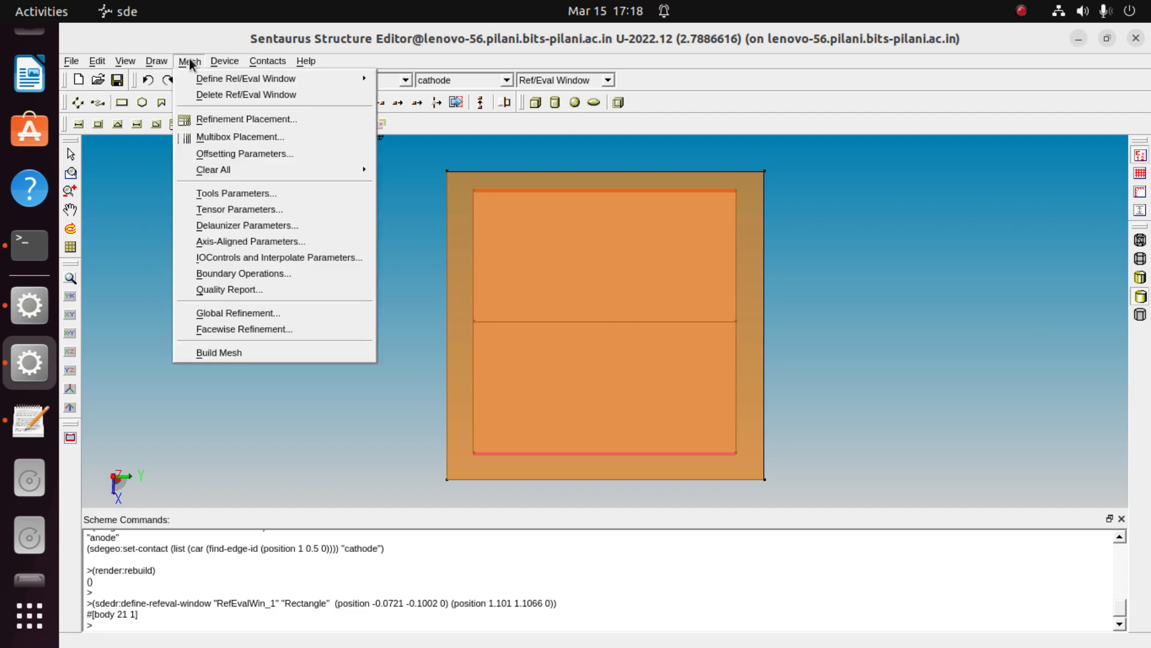
click(226, 117)
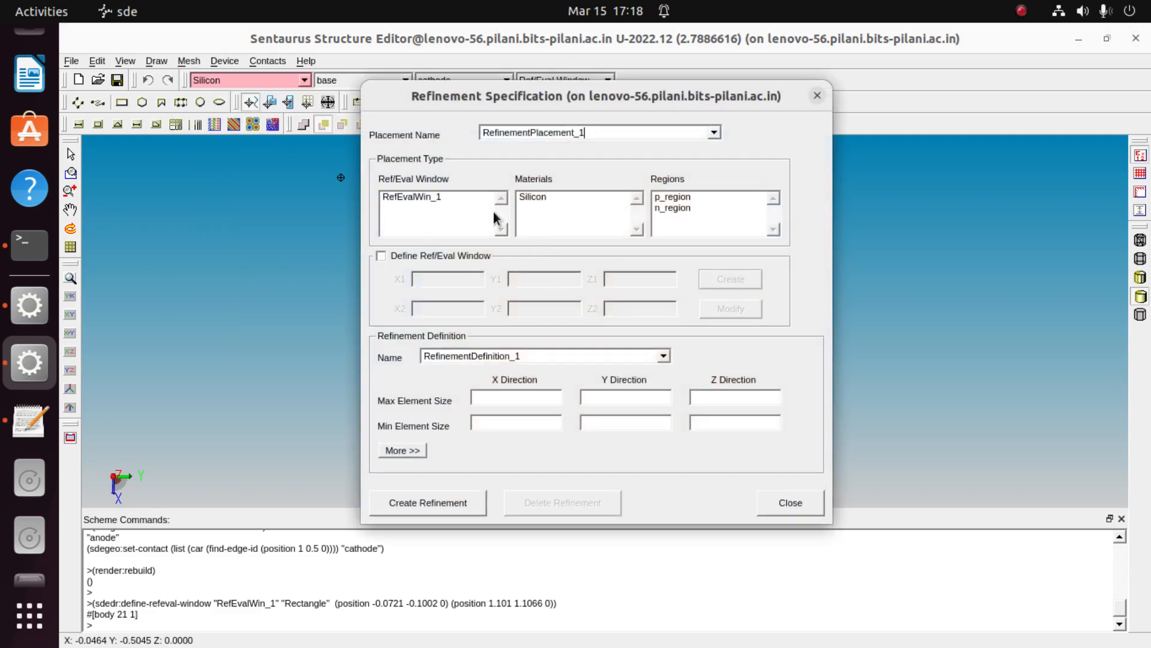
click(434, 195)
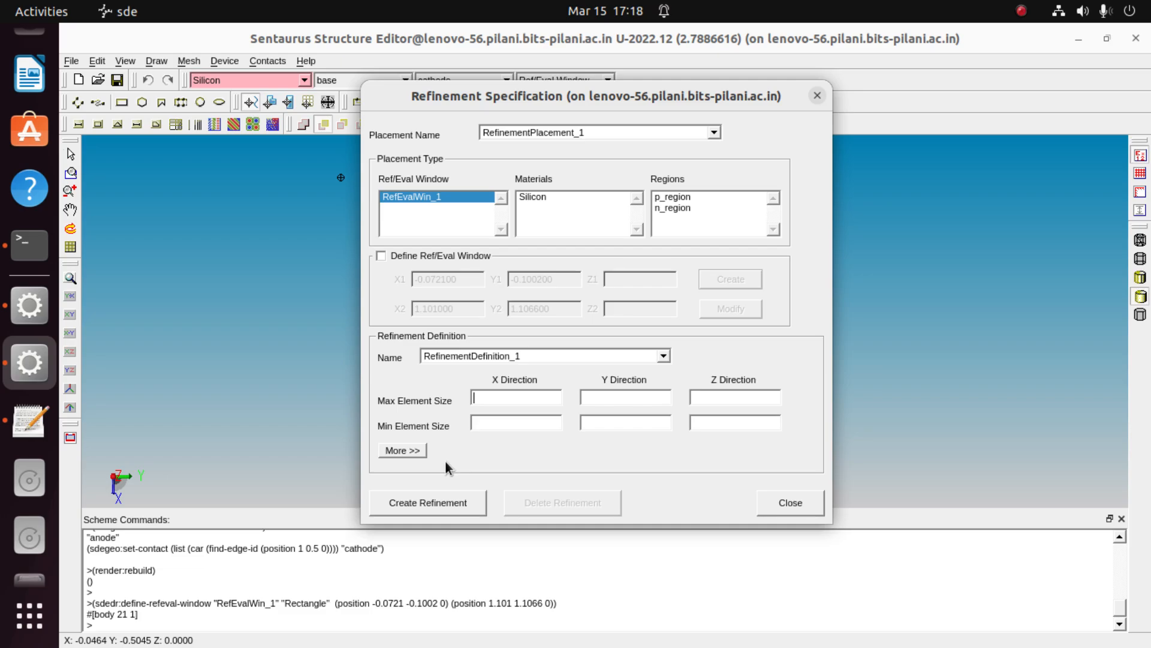
text(0.1)
click(644, 398)
text(0.1)
click(496, 426)
text(0.01)
click(614, 416)
text(0.1)
key(BackSpace)
text(01)
click(470, 501)
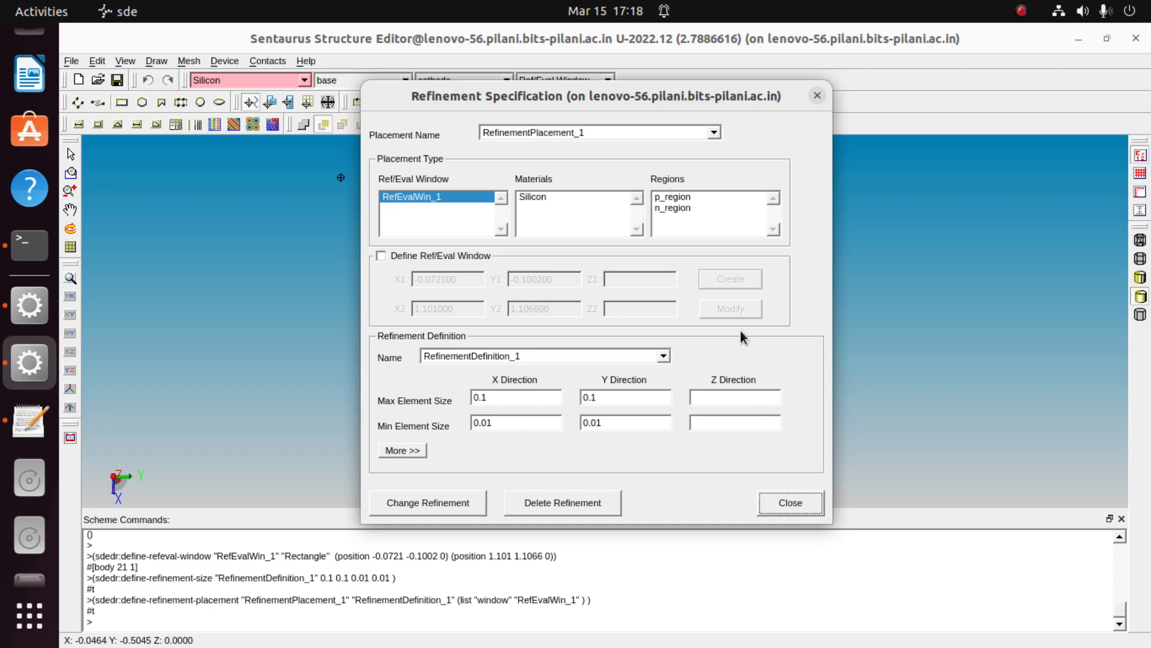
click(790, 503)
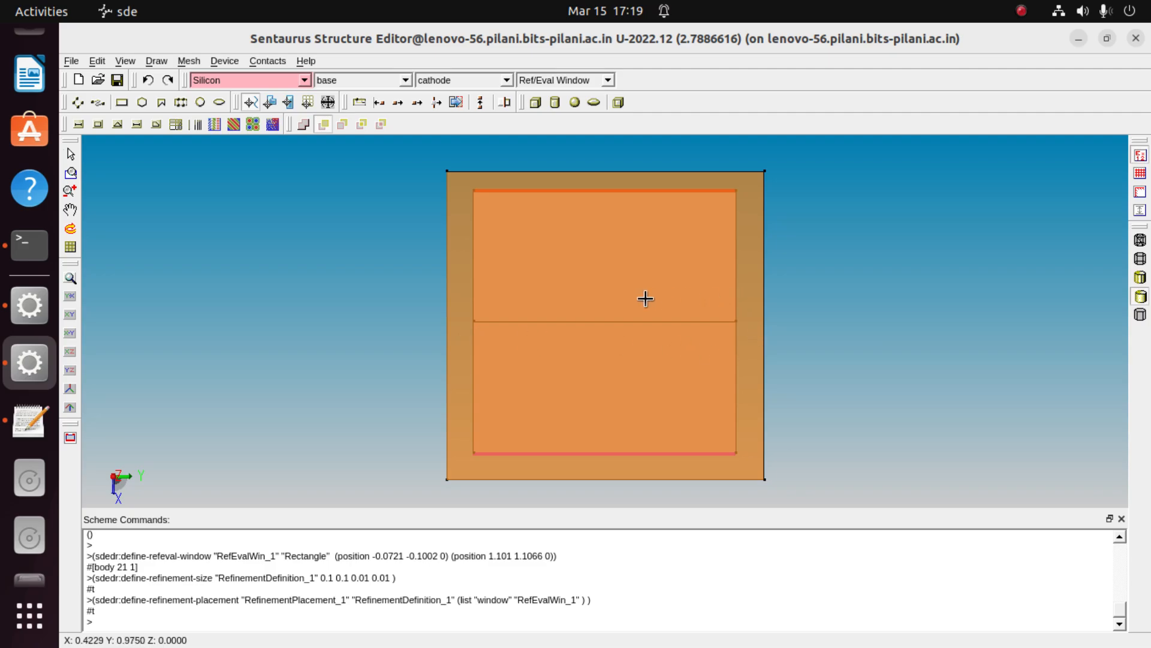
Step: Define a second rectangular Ref/Eval window across the junction, from about (0.36, -0.04) to (0.64, 1.08)
click(198, 61)
mouse_move(214, 85)
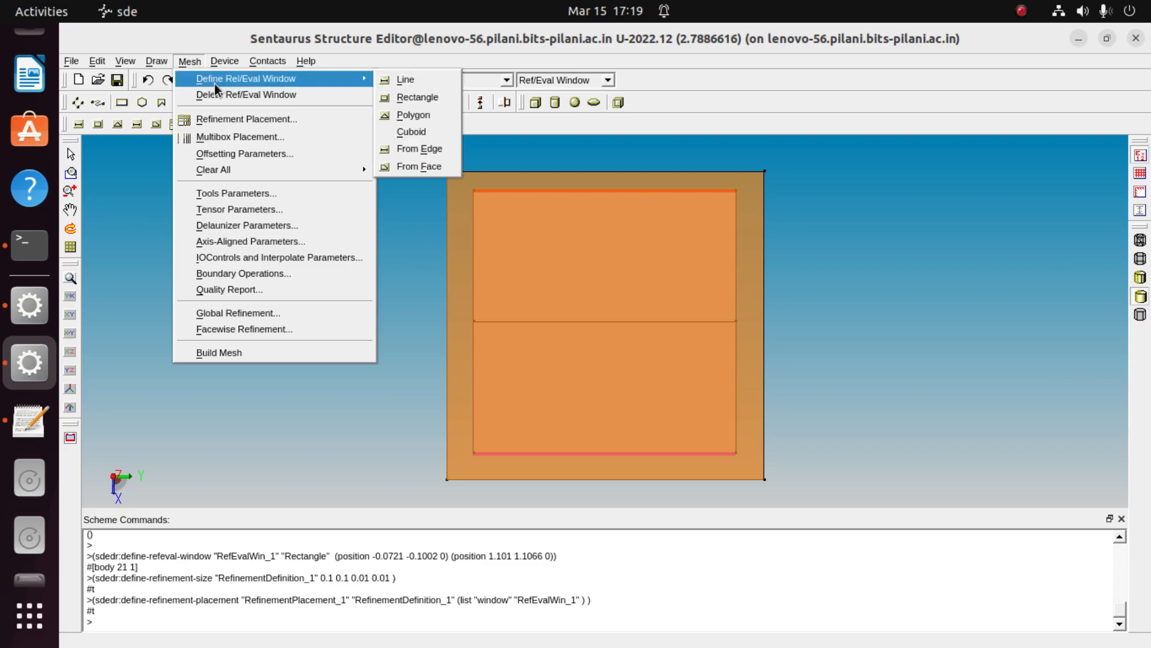
click(406, 85)
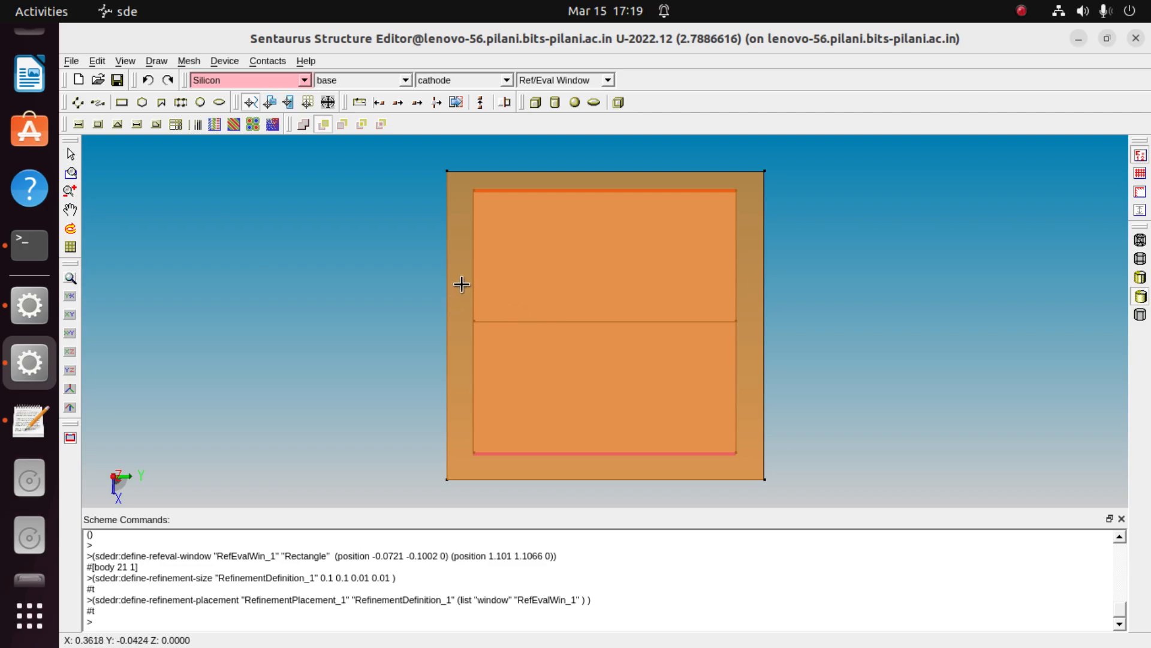
drag(462, 285, 755, 358)
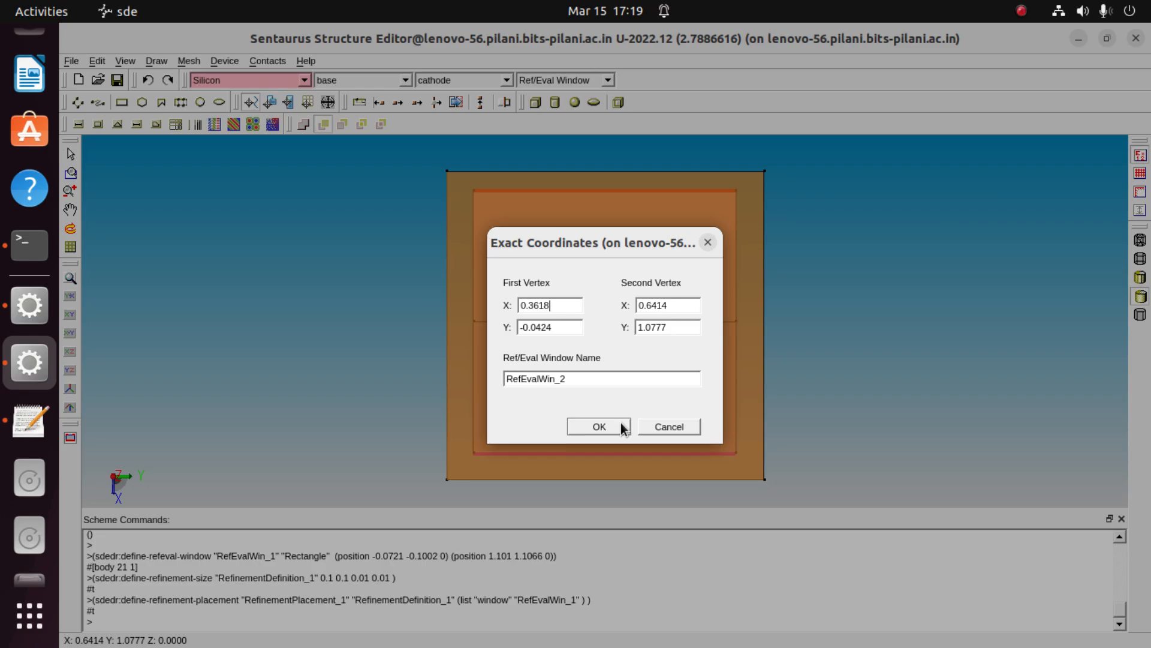
click(621, 425)
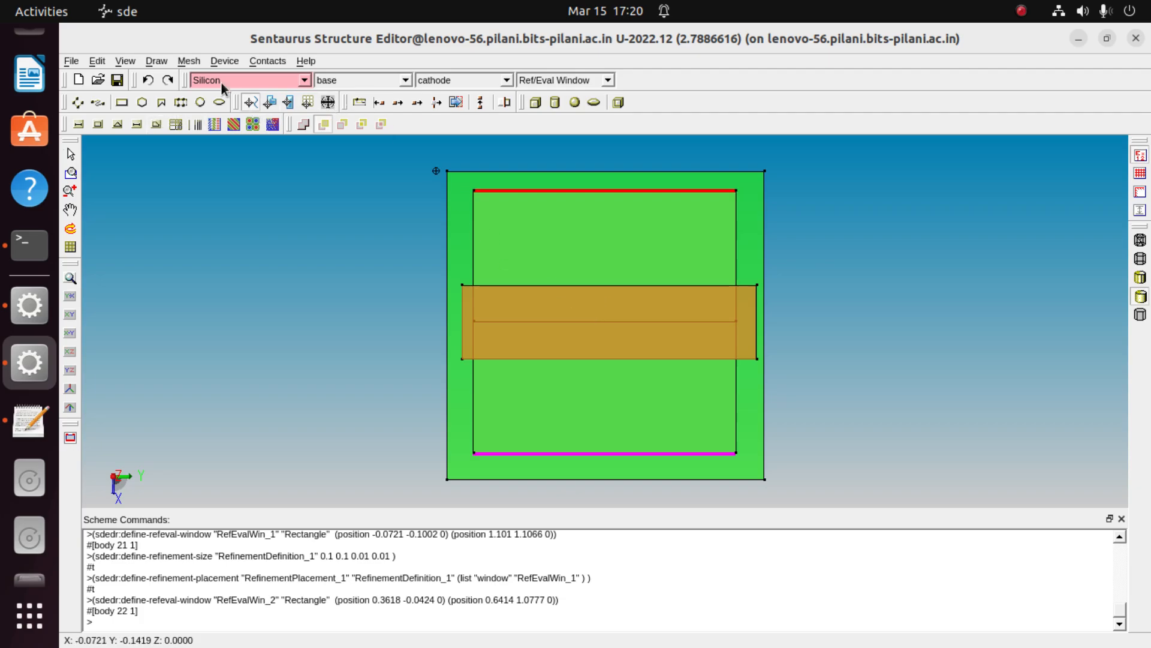
Step: Start a new refinement placement named RefinementPlacement_2 on the Ref/Eval window RefEvalWin_2
click(193, 63)
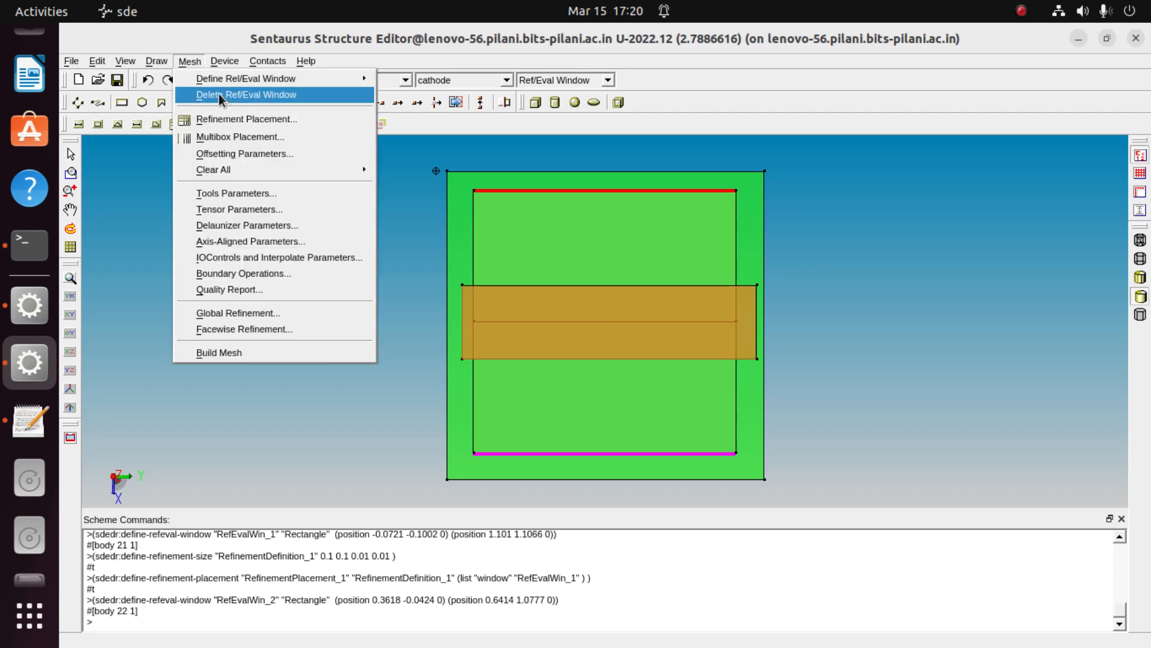
click(240, 121)
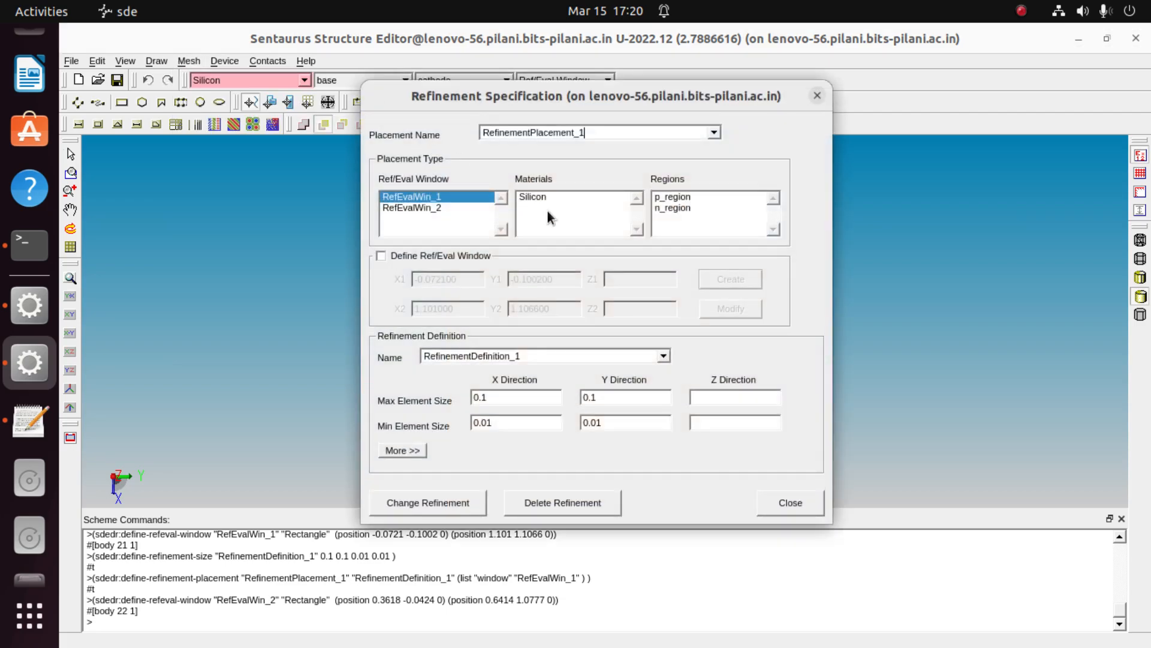
click(430, 206)
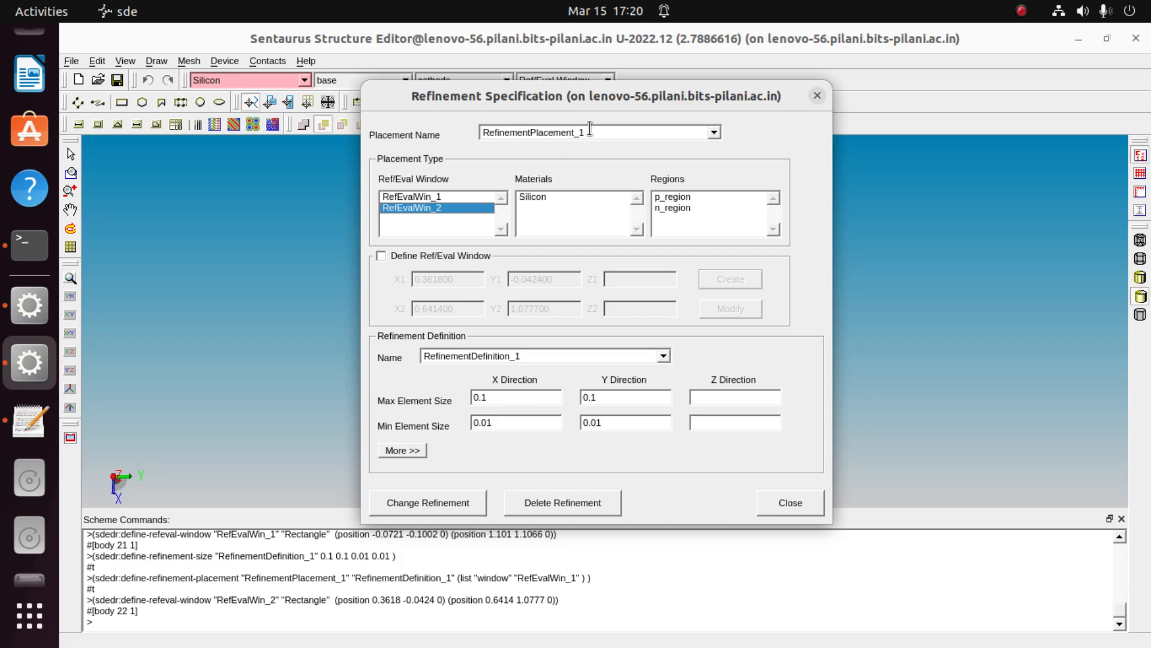
click(590, 131)
key(BackSpace)
text(2)
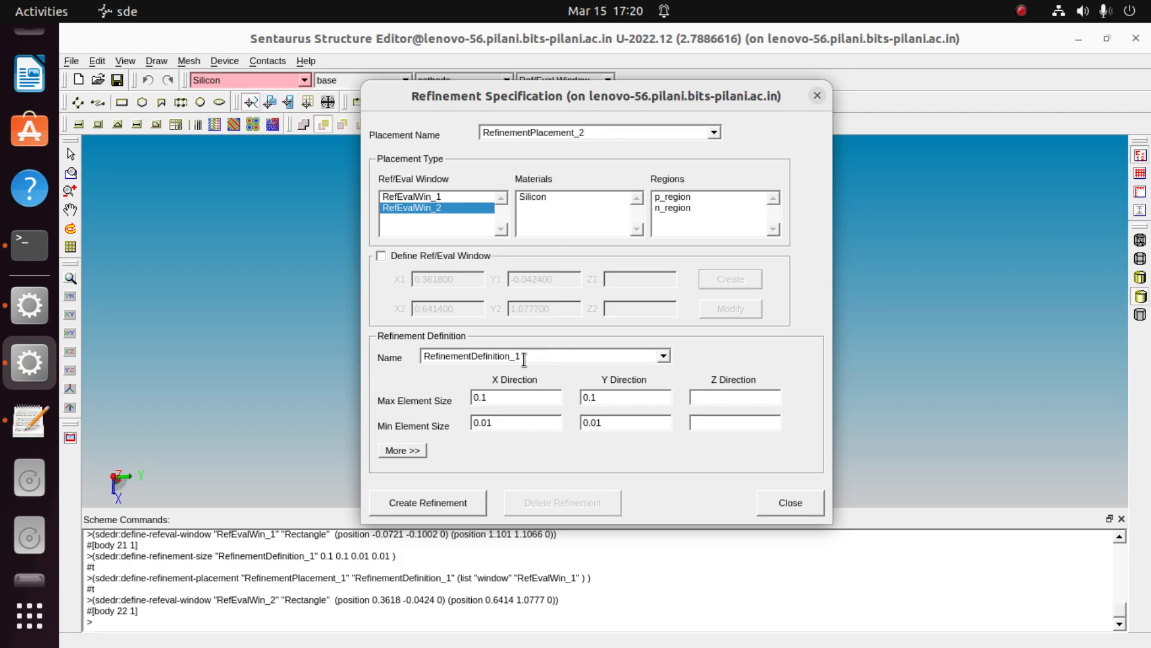
Step: Create the refinement with definition RefinementDefinition_2, maximum element size 0.01 and minimum element size 0.001 in both X and Y
click(527, 357)
key(BackSpace)
text(2)
text(0)
click(592, 397)
text(0)
click(490, 422)
text(0)
click(599, 422)
text(0)
click(466, 498)
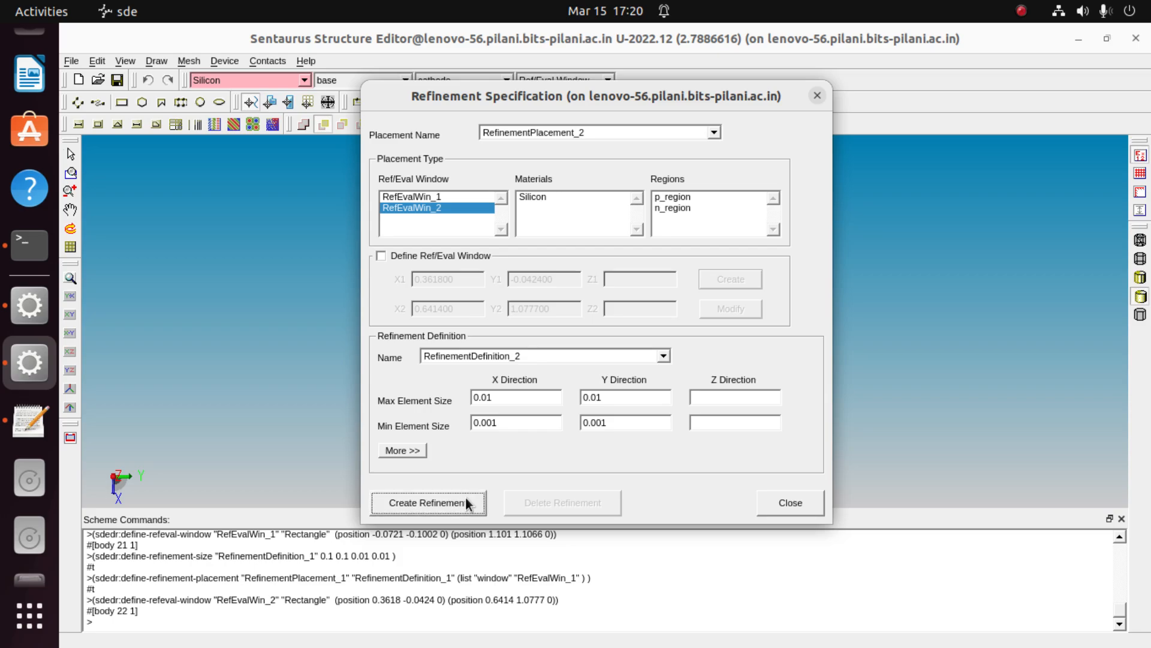
click(814, 502)
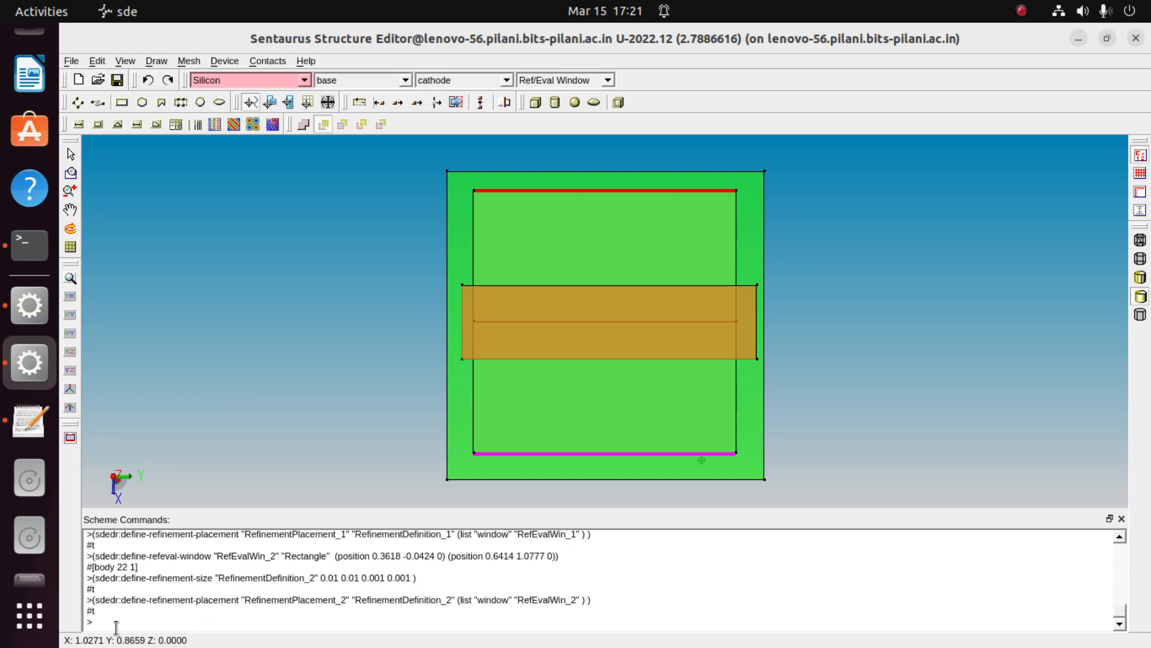
Step: Copy the Ref/Eval window and refinement commands for both windows from the Scheme command log
drag(110, 623, 85, 583)
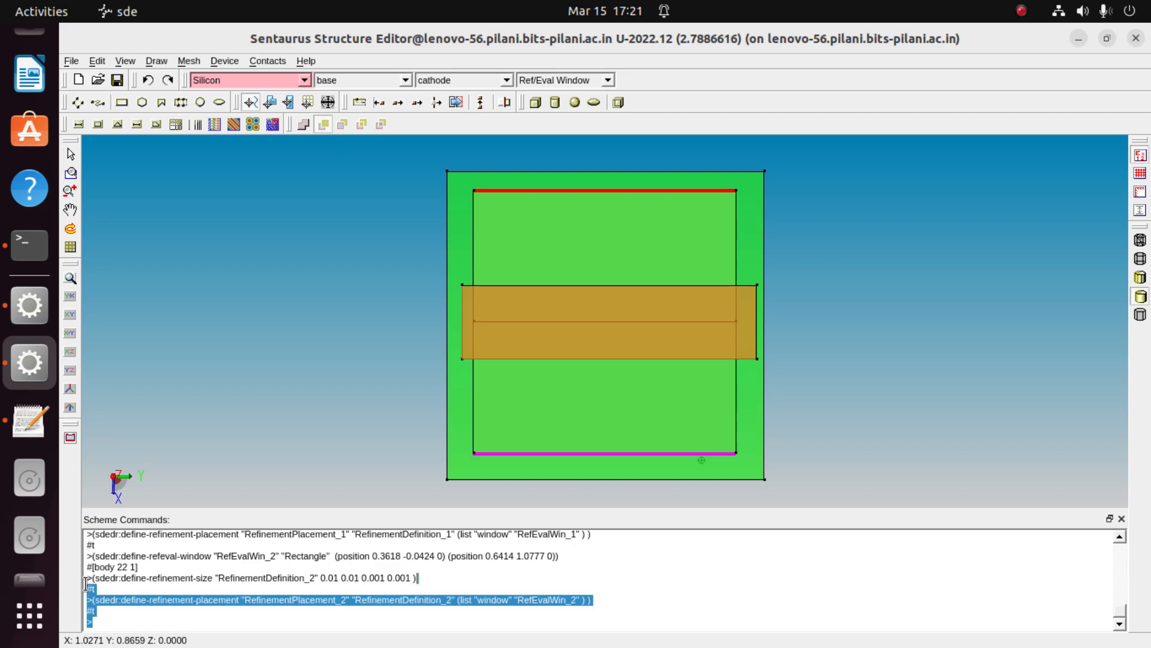
scroll(85, 583, up, 2)
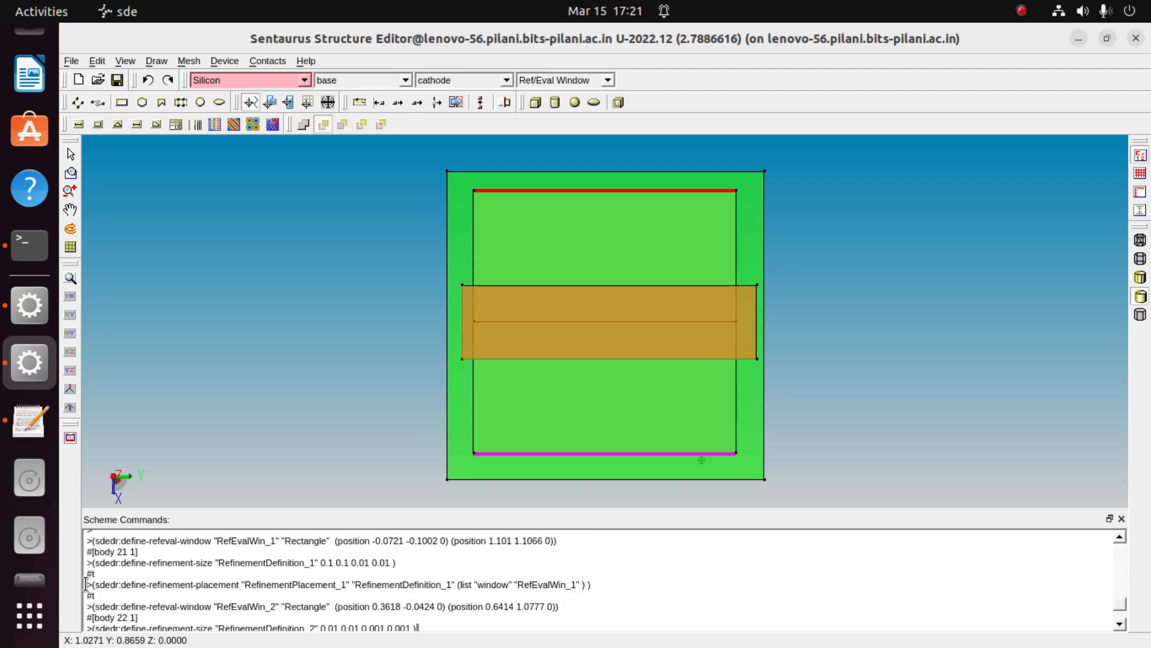
drag(85, 583, 88, 569)
scroll(83, 573, up, 2)
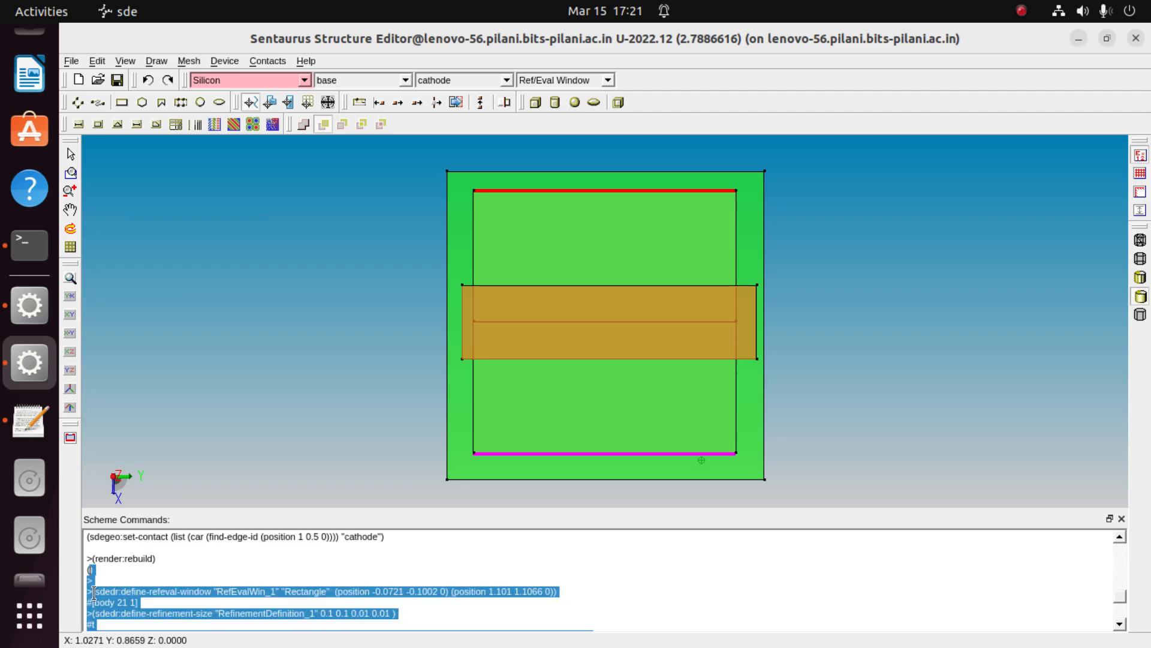
right_click(96, 595)
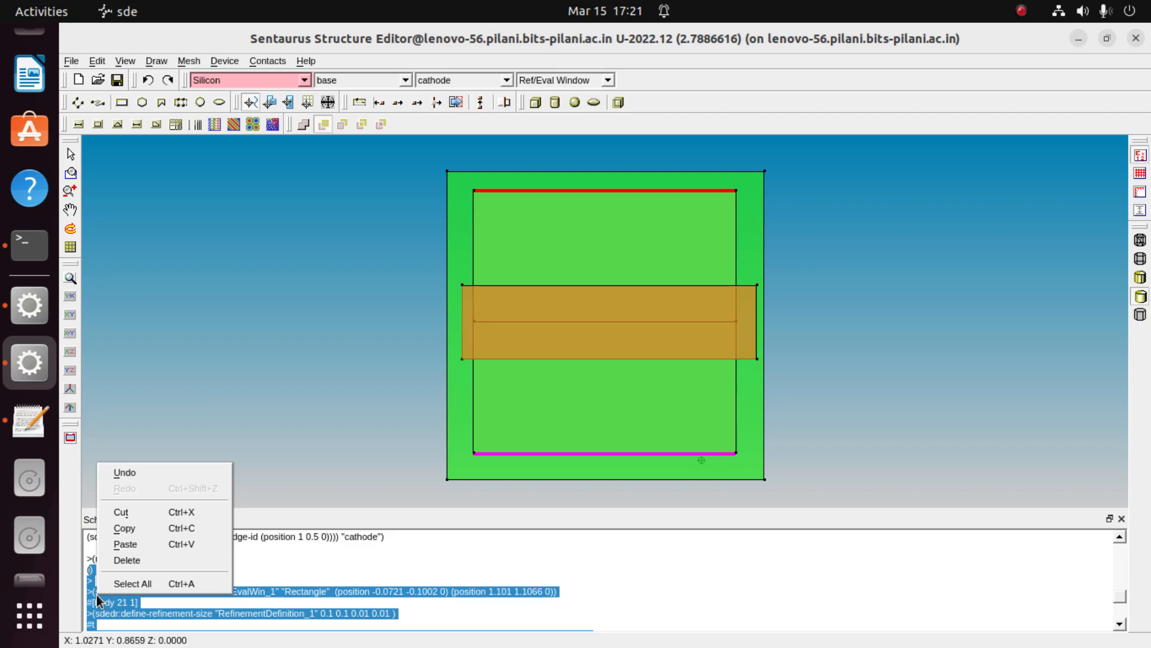
click(138, 530)
Step: Dock the Scheme Commands pane as a vertical column beside the model view
drag(133, 519, 84, 454)
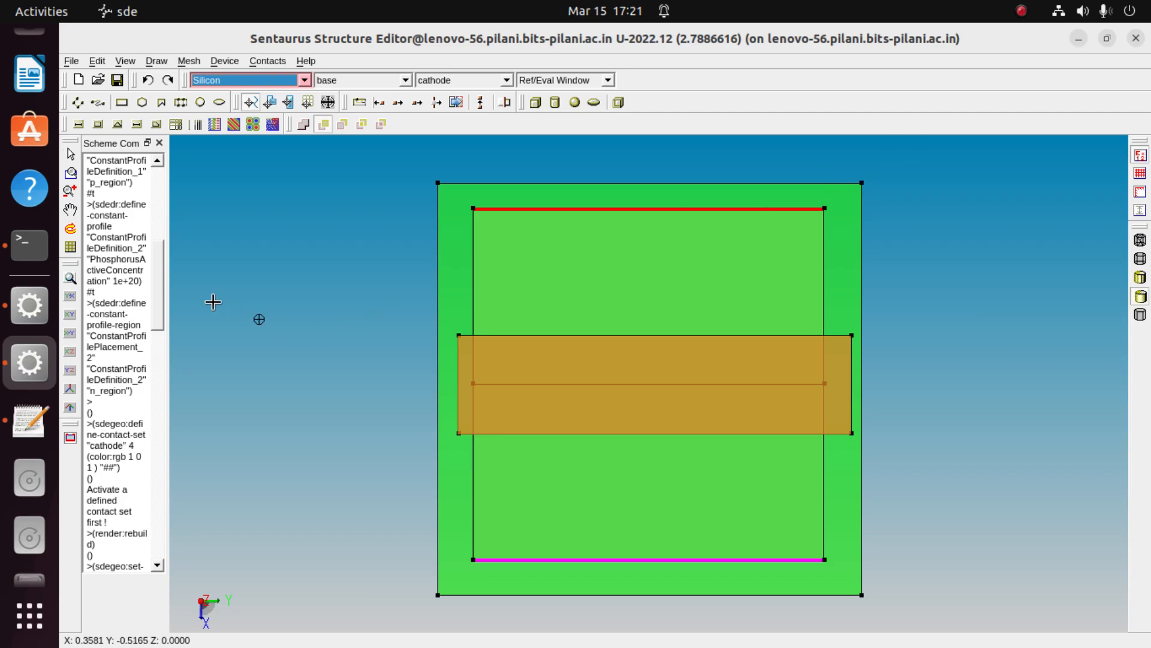
click(147, 144)
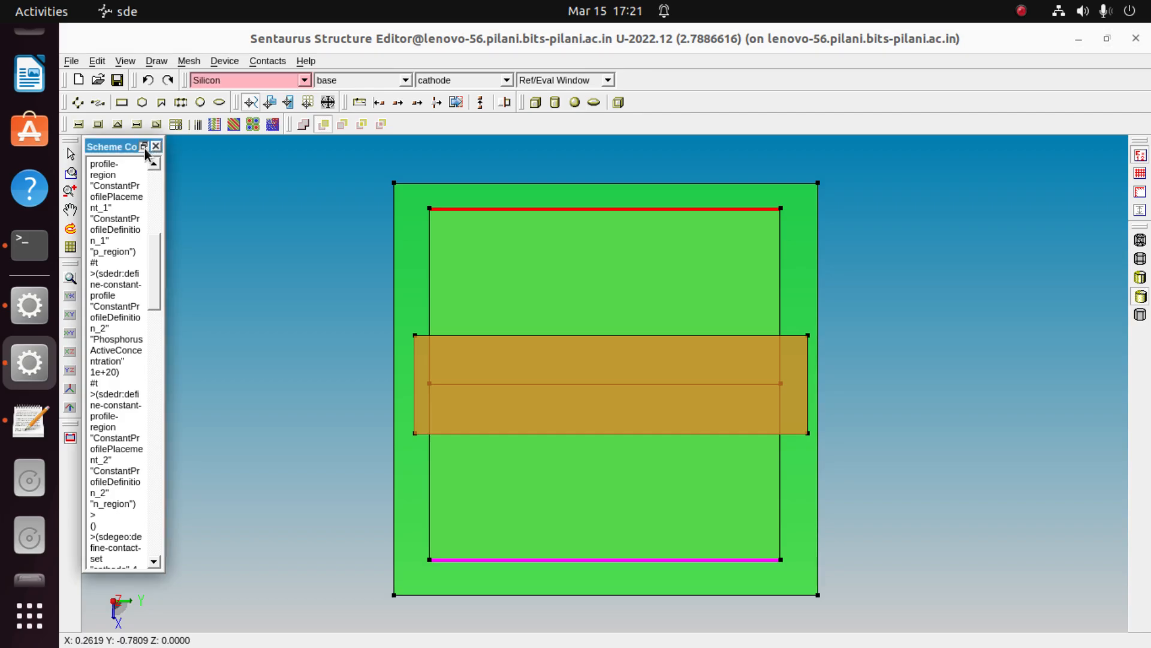
click(143, 147)
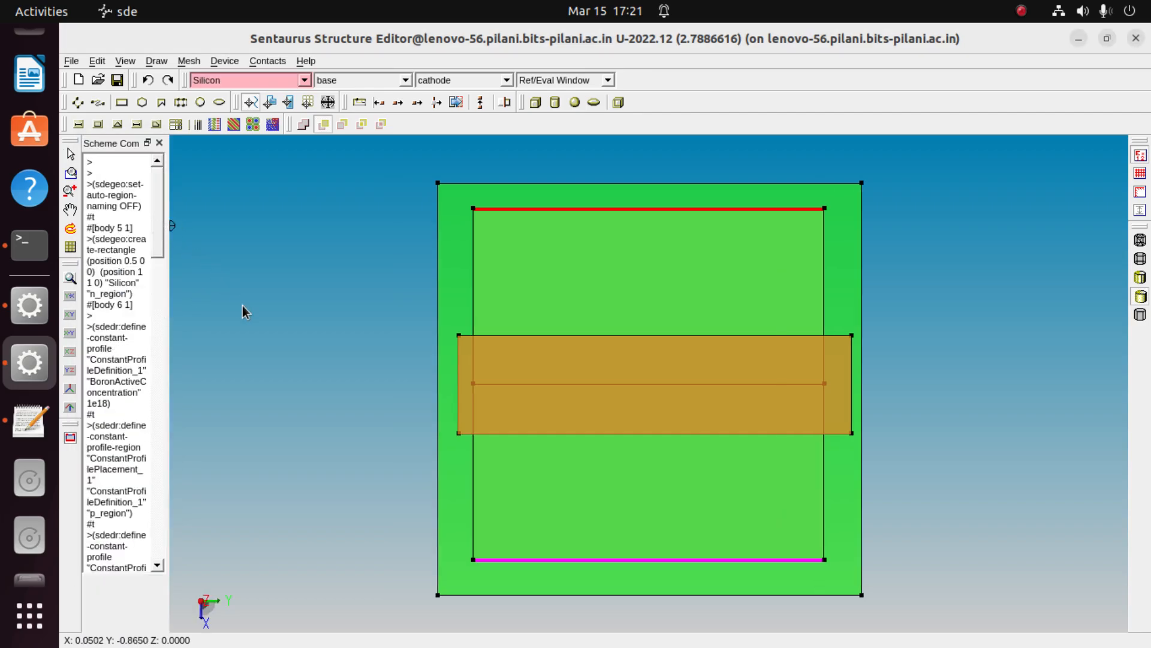
Step: Switch to the Diode file in Gedit, paste the copied commands at its end, and delete the stray parenthesis and prompts before the first one
click(24, 423)
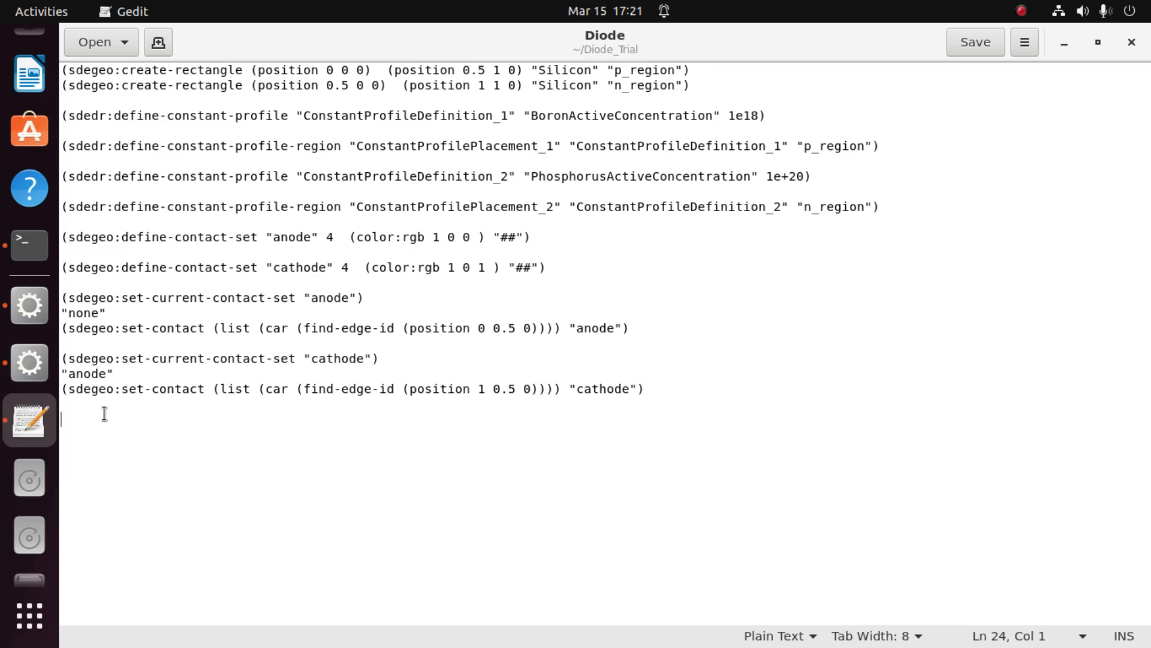
key(ctrl+v)
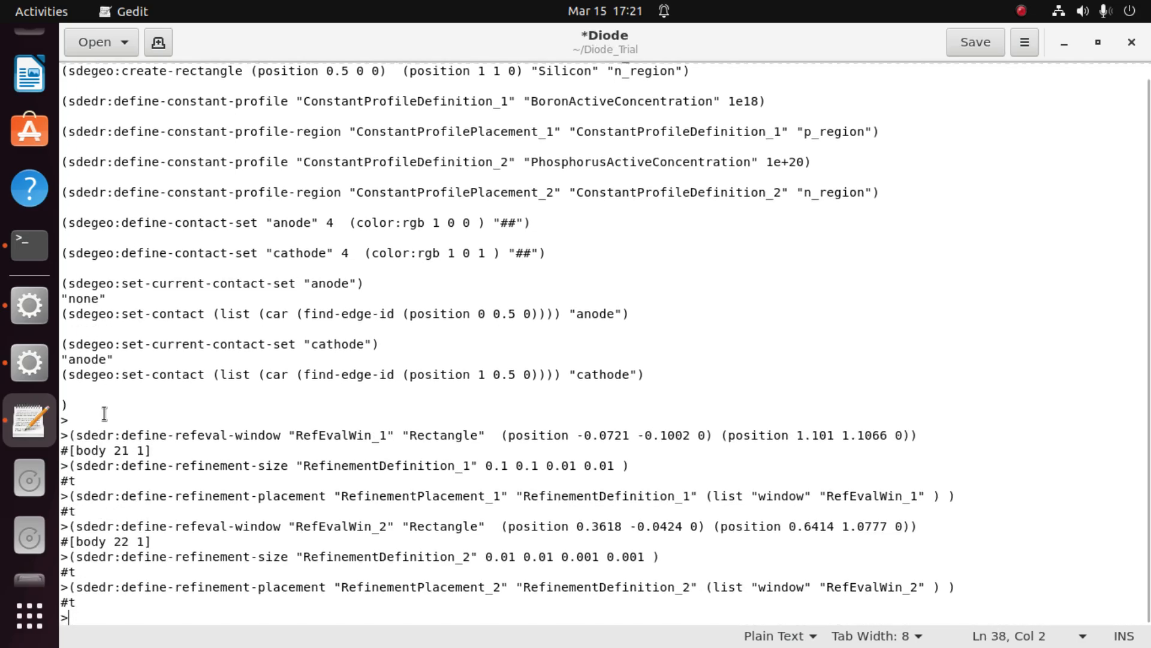
click(68, 406)
key(BackSpace)
key(Down)
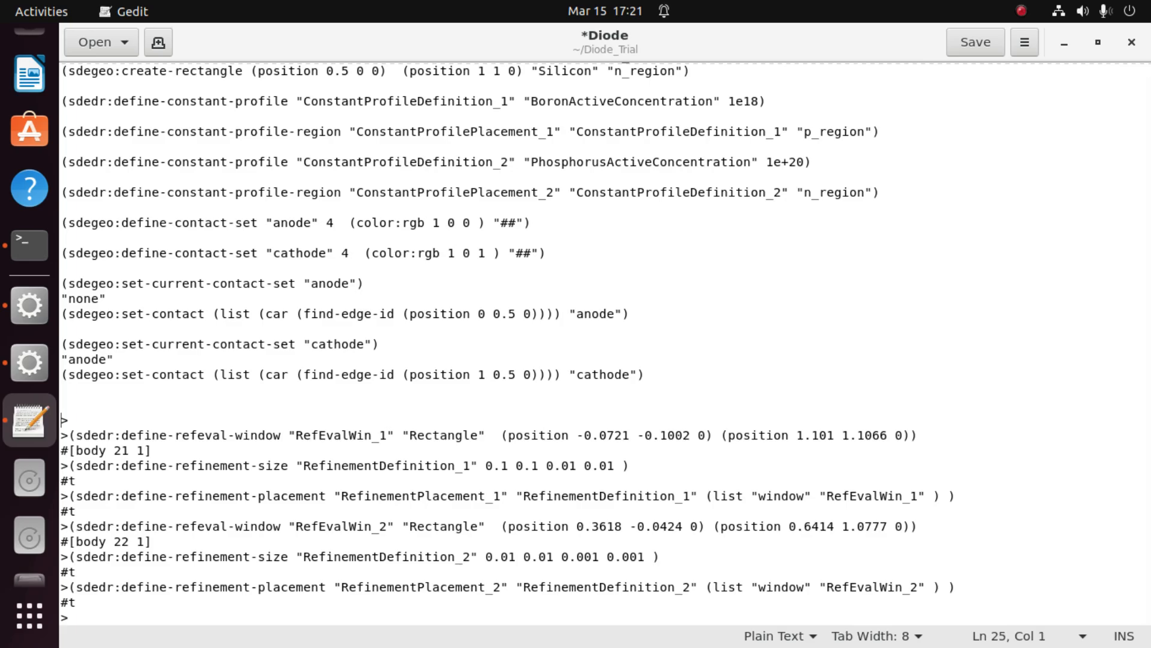
key(Down)
key(Delete)
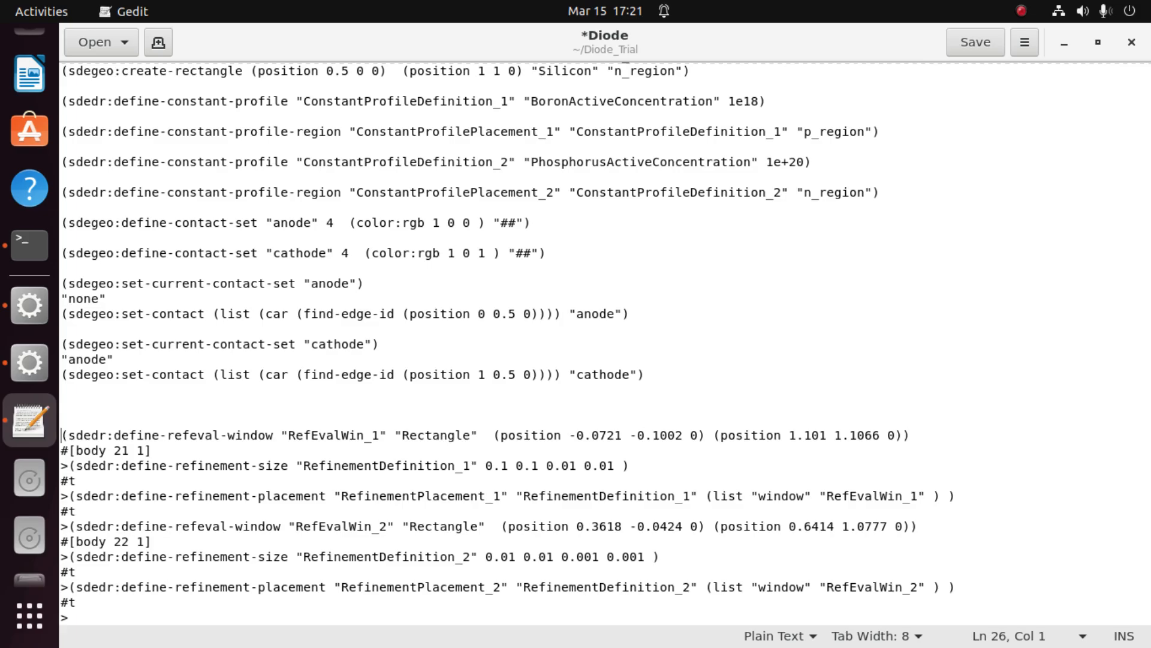
Step: Delete the #[body 21 1] output line and the prompt before the RefinementDefinition_1 size command
key(Down)
key(Down)
key(Up)
key(Delete)
key(Delete)
key(Delete)
key(Delete)
key(Delete)
key(Delete)
key(Delete)
key(Delete)
key(Delete)
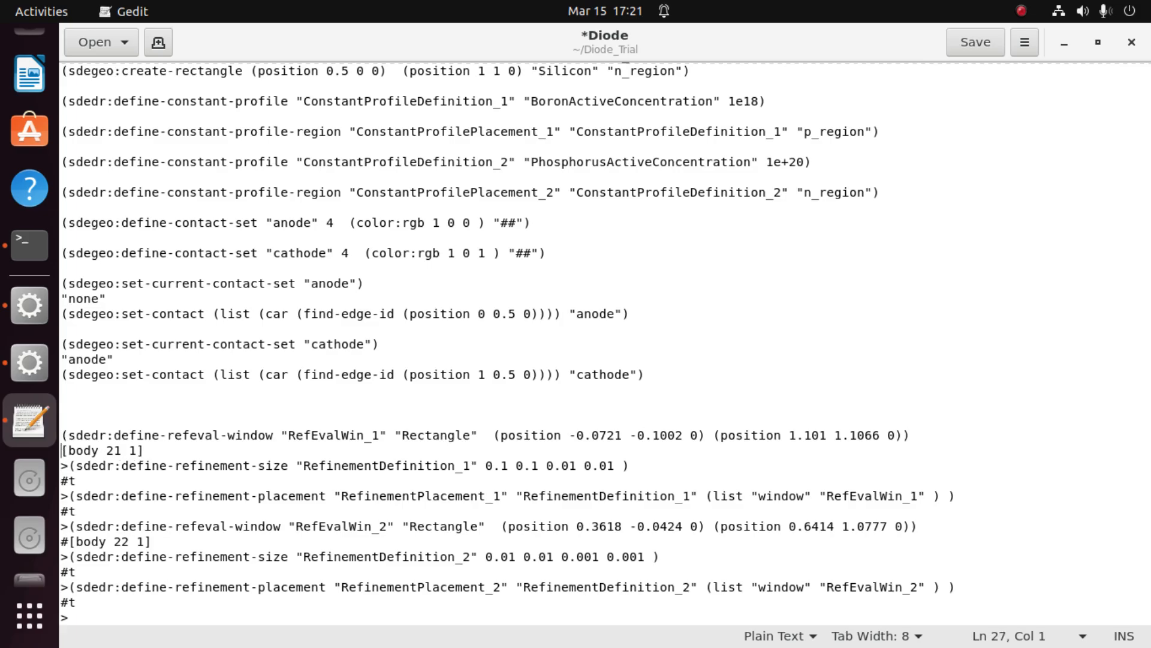
key(Delete)
key(Delete)
key(Delete)
key(Down)
key(Delete)
Step: Delete the #t outputs and prompts around the RefinementPlacement_1 command, including the prompt before the RefEvalWin_2 definition
key(Down)
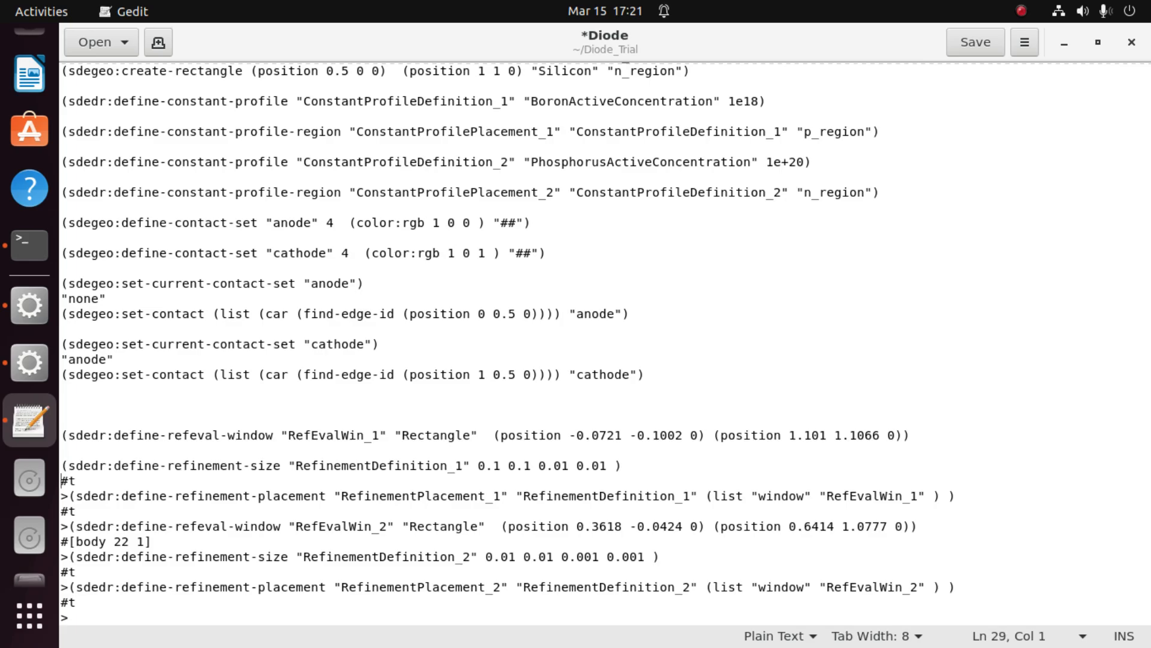
key(Delete)
key(Delete)
key(Down)
key(Down)
key(Delete)
key(Down)
key(Delete)
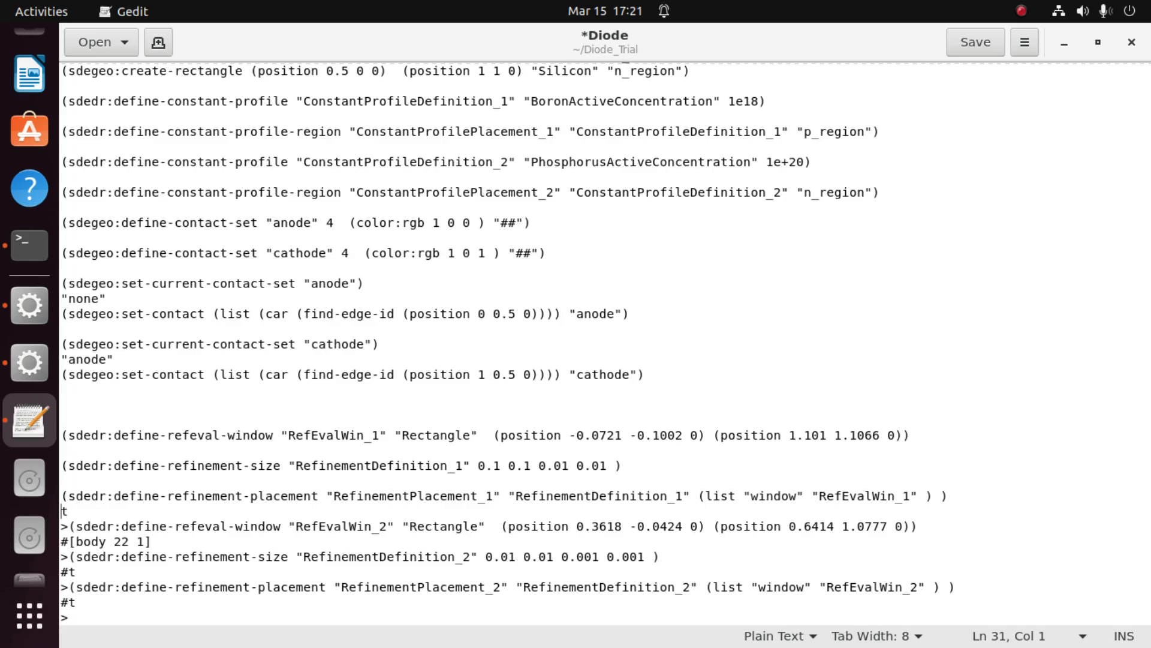
key(Delete)
key(Down)
key(Delete)
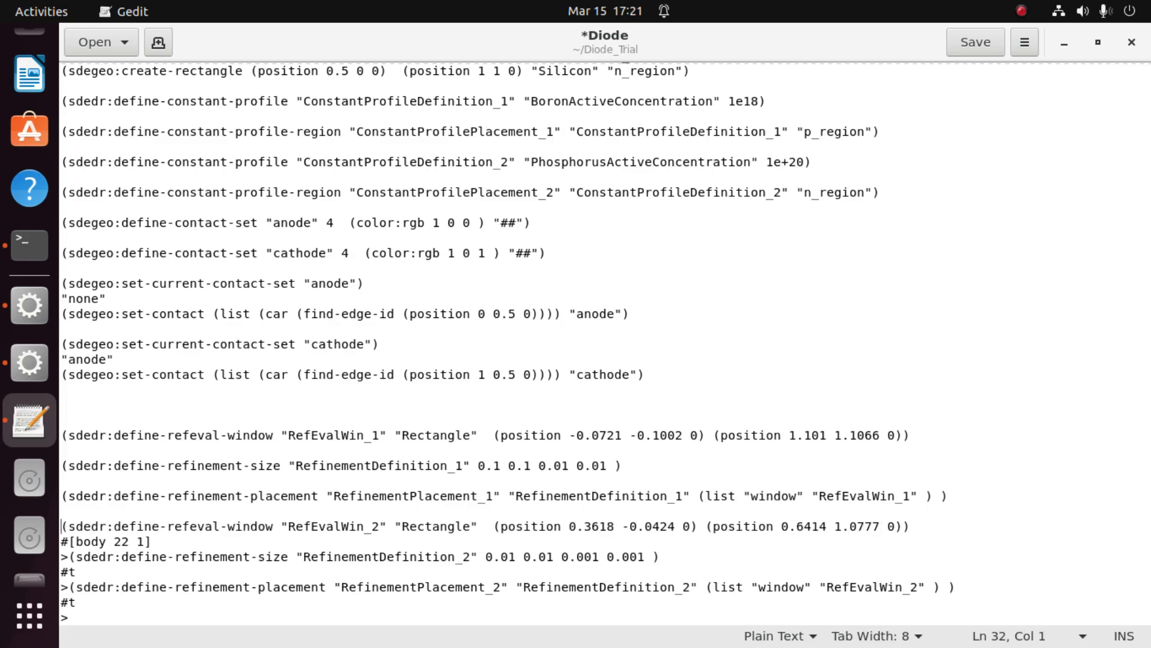
Step: Delete the #[body 22 1] output line and the prompt before the RefinementDefinition_2 size command
key(Down)
key(Down)
key(Up)
key(Delete)
key(Delete)
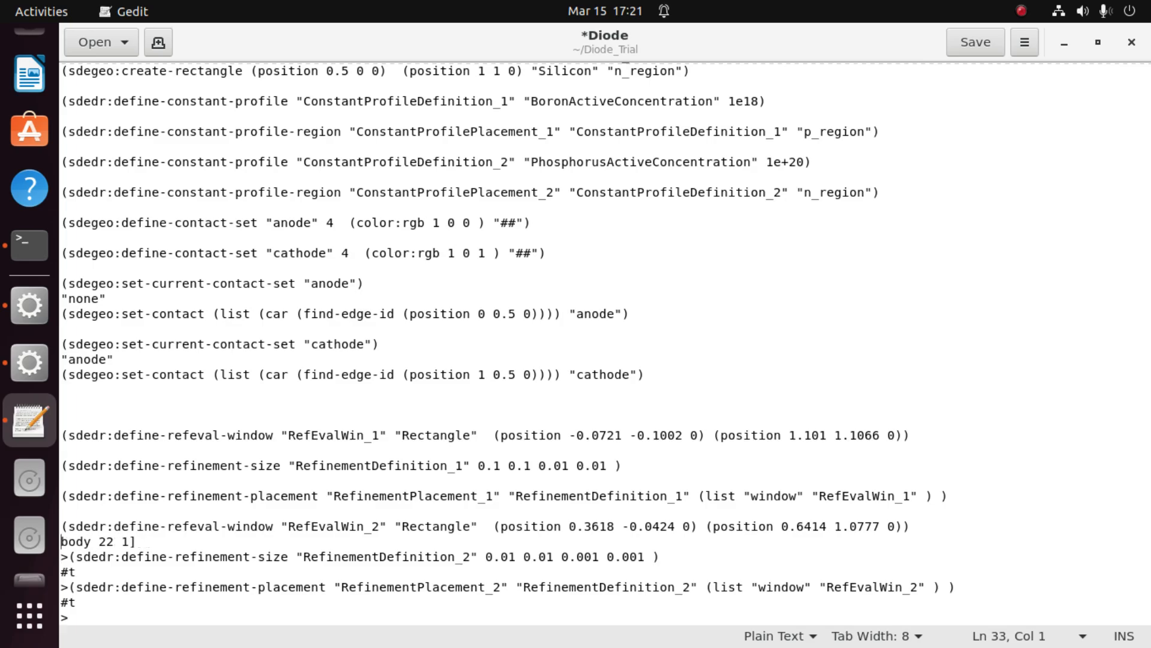
key(Delete)
key(Delete)
key(Delete)
key(Delete)
key(Delete)
key(Delete)
key(Delete)
key(Delete)
key(Delete)
key(Delete)
key(Down)
key(Delete)
Step: Delete the #t outputs and prompts around the RefinementPlacement_2 command, and save the Diode file
key(Down)
key(Delete)
key(Delete)
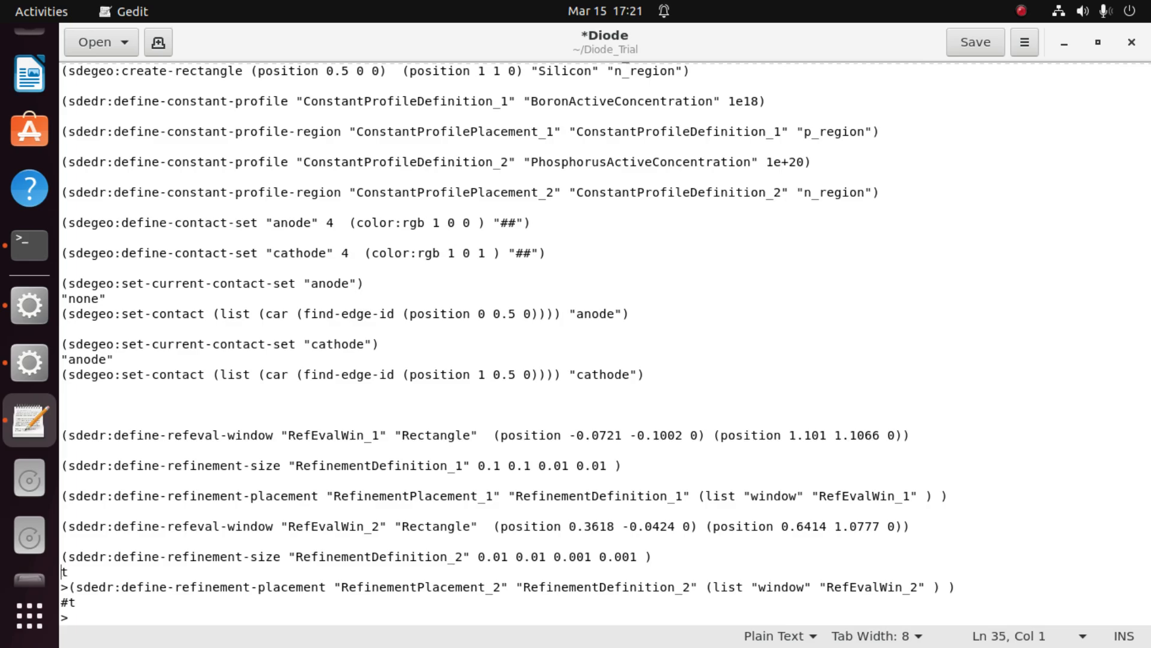
key(Down)
key(Delete)
key(Down)
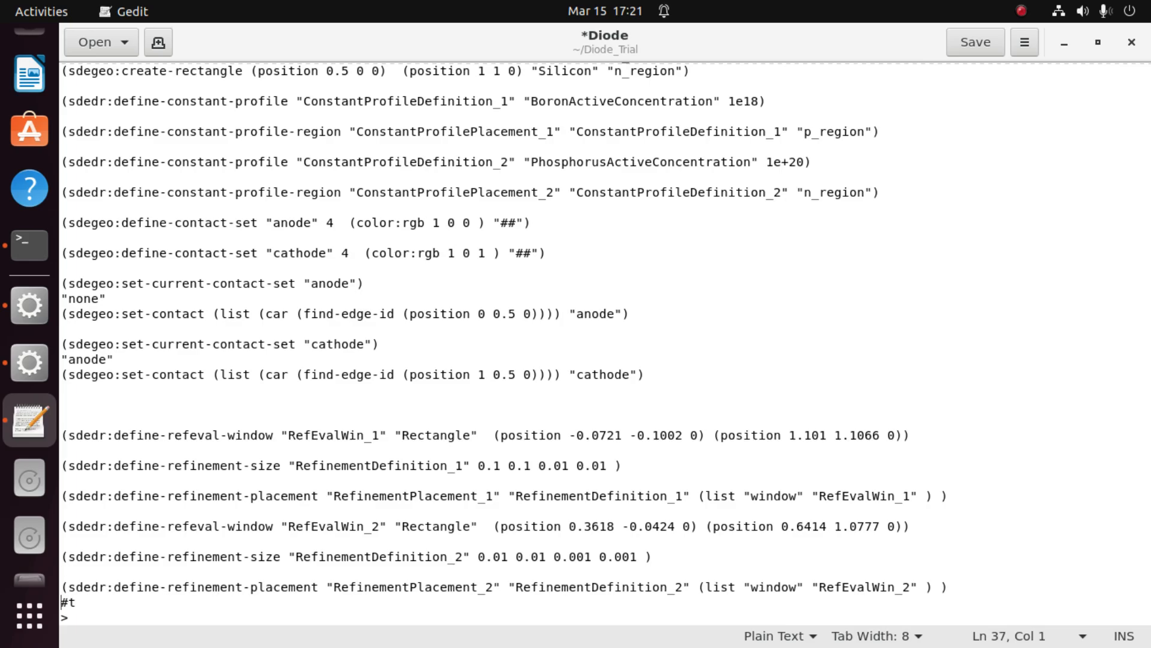
key(Delete)
key(Delete)
key(Down)
key(Delete)
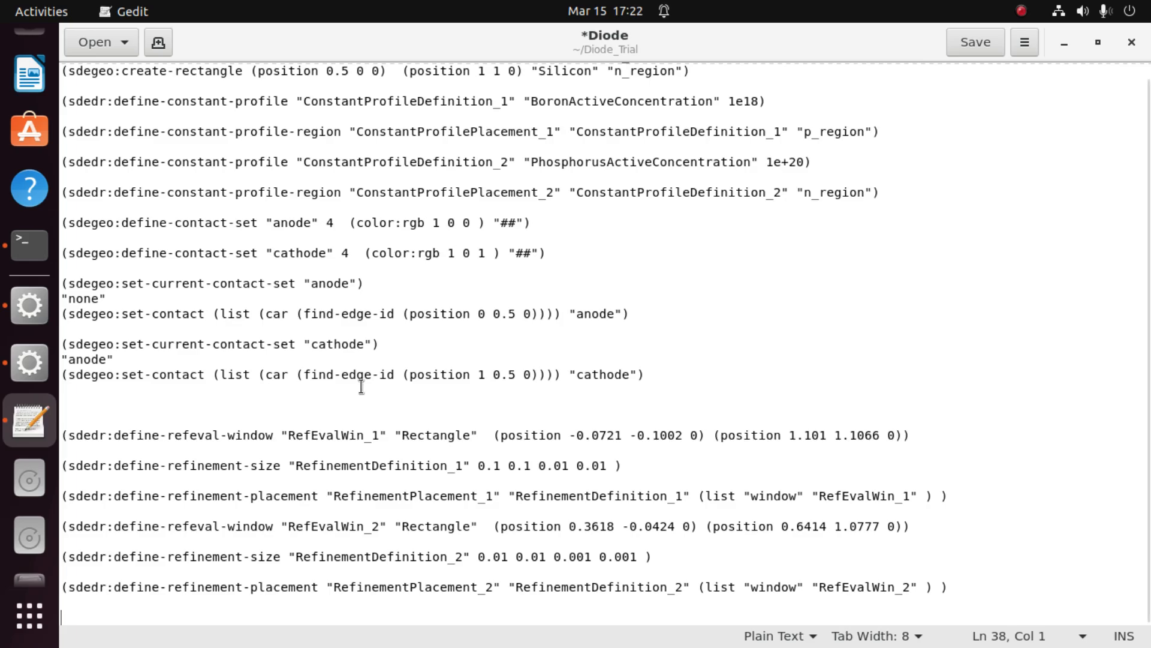
scroll(754, 275, up, 1)
scroll(719, 336, down, 1)
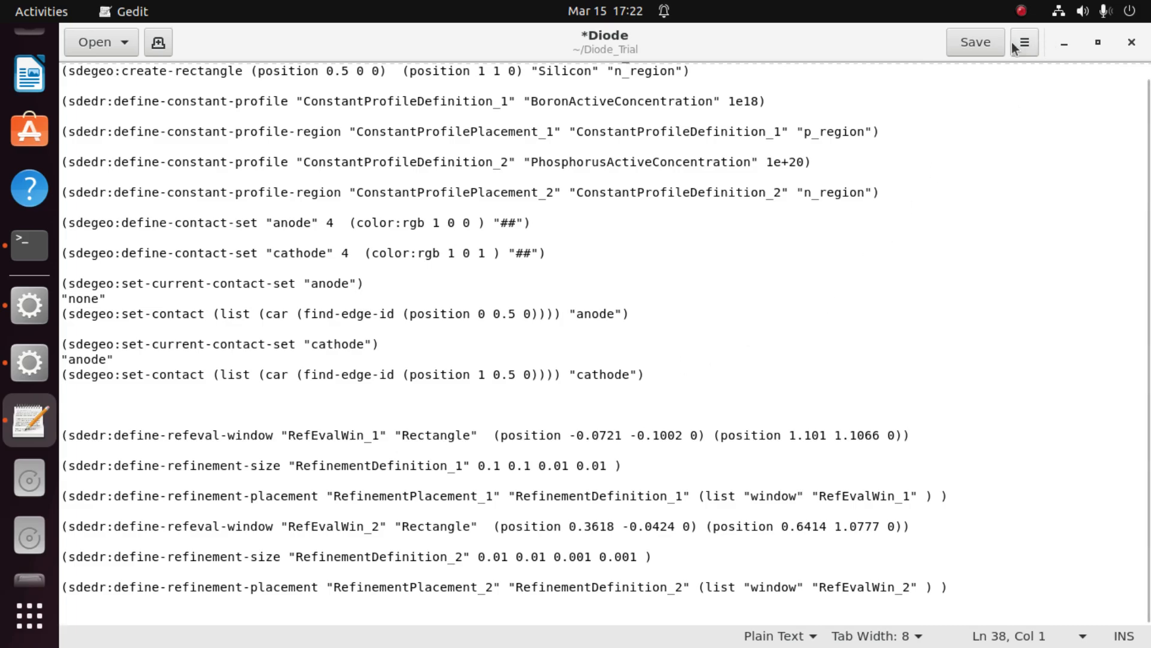
click(972, 42)
Step: Switch to Sentaurus Structure Editor and build the mesh with the grid file name sdemodel and SVisual as the mesh viewer
key(alt+Tab)
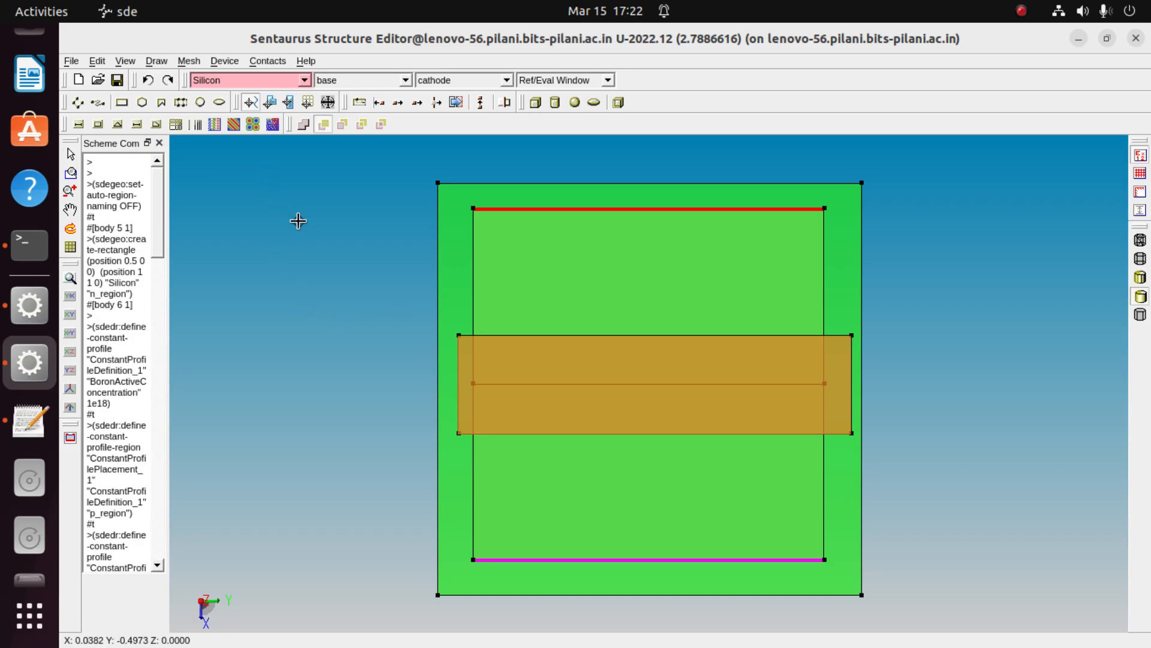
click(187, 62)
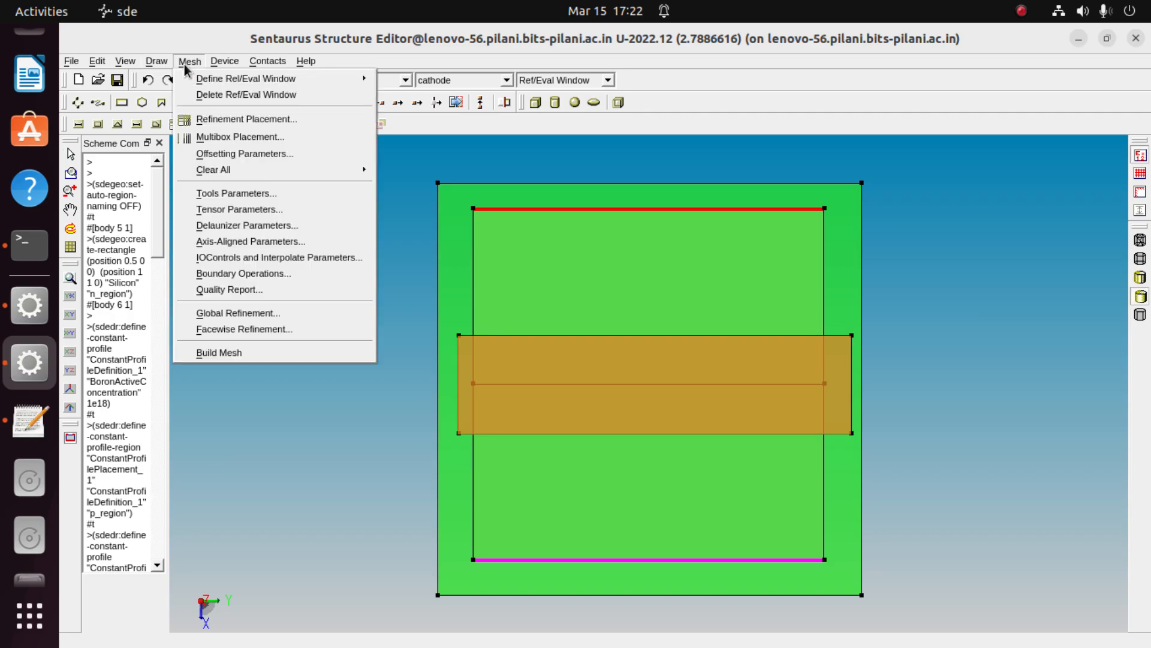
click(275, 352)
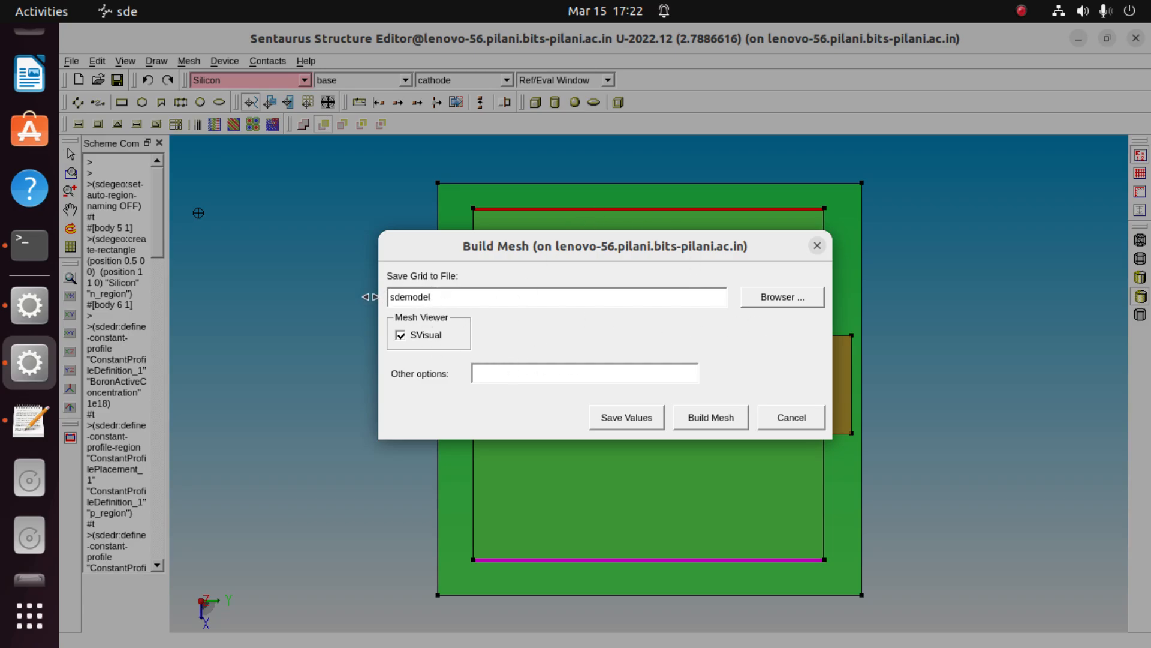
click(715, 420)
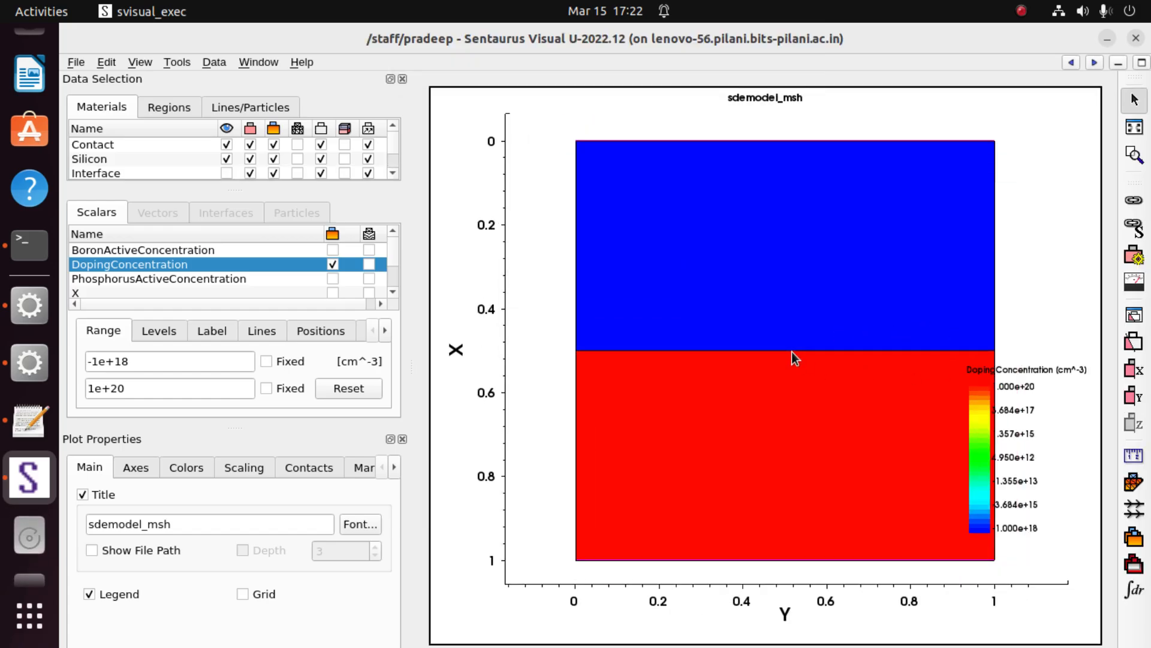
Step: View the boron, phosphorus and doping concentrations of the meshed diode, and overlay the mesh on all materials
scroll(792, 350, down, 5)
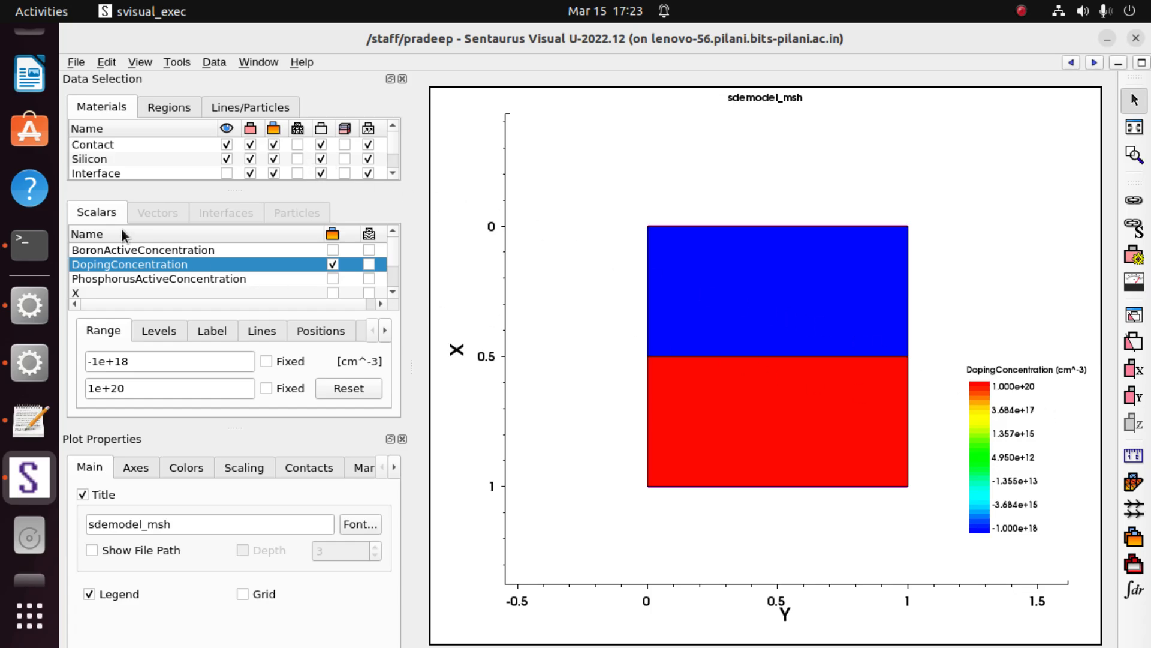
click(334, 248)
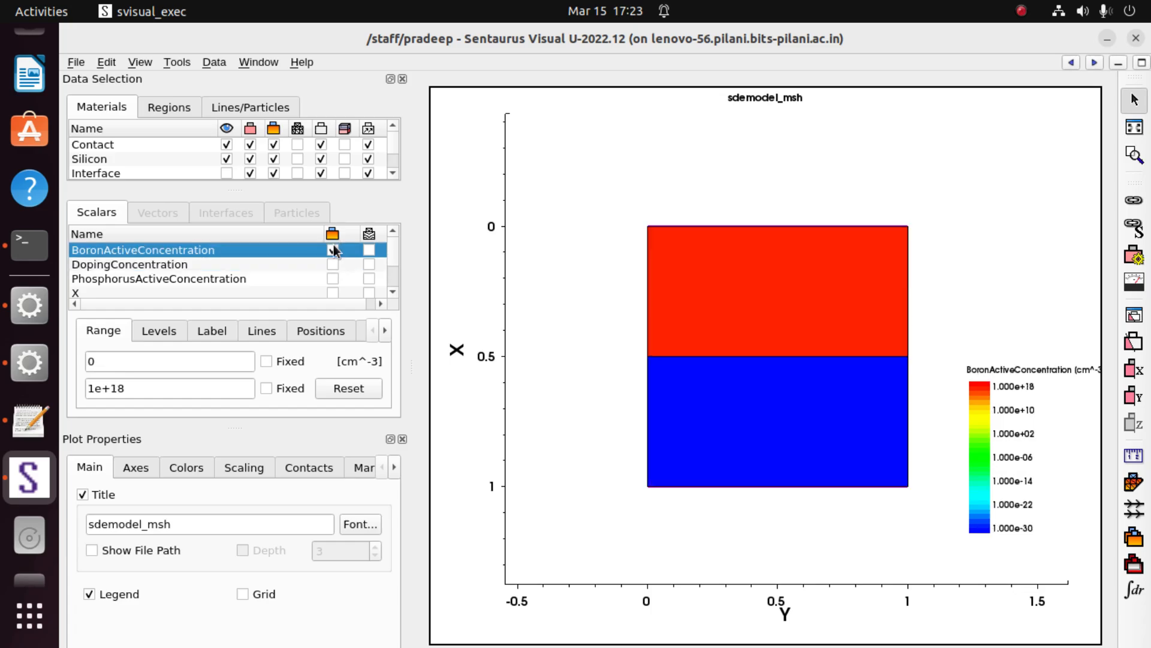
click(334, 279)
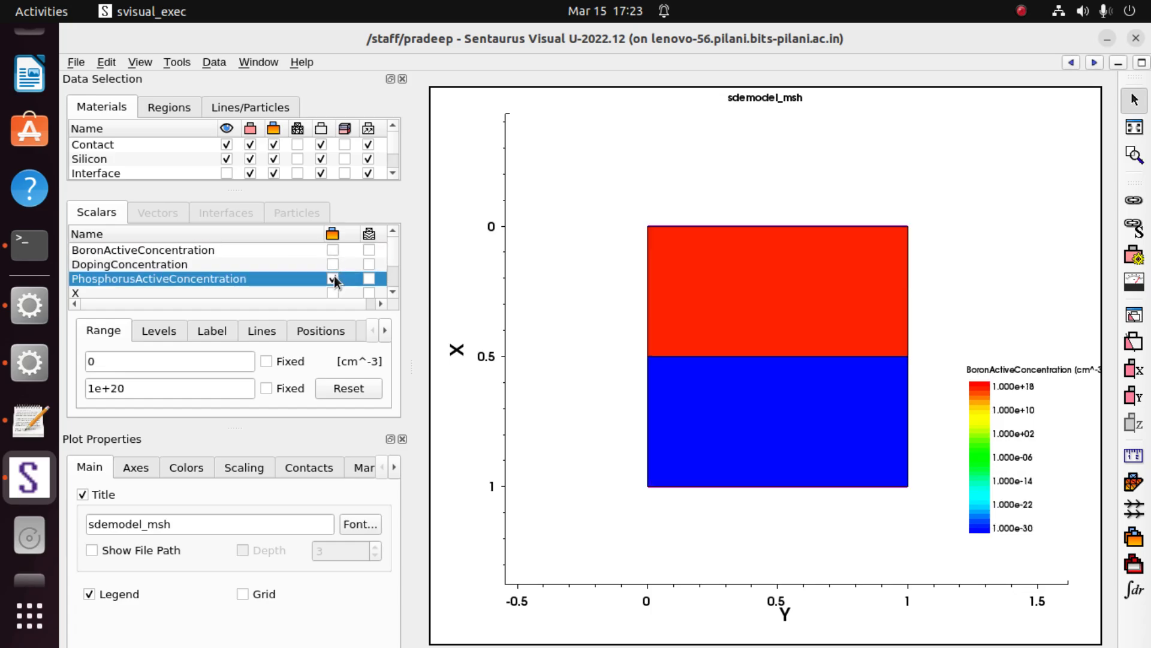
click(329, 265)
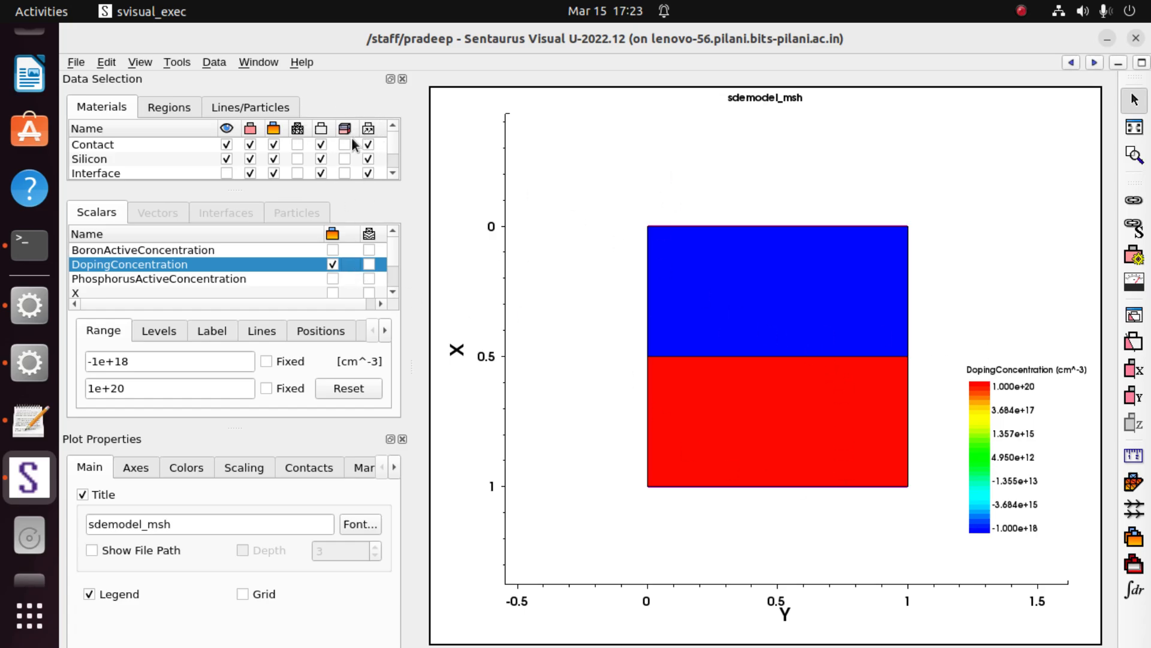
click(299, 129)
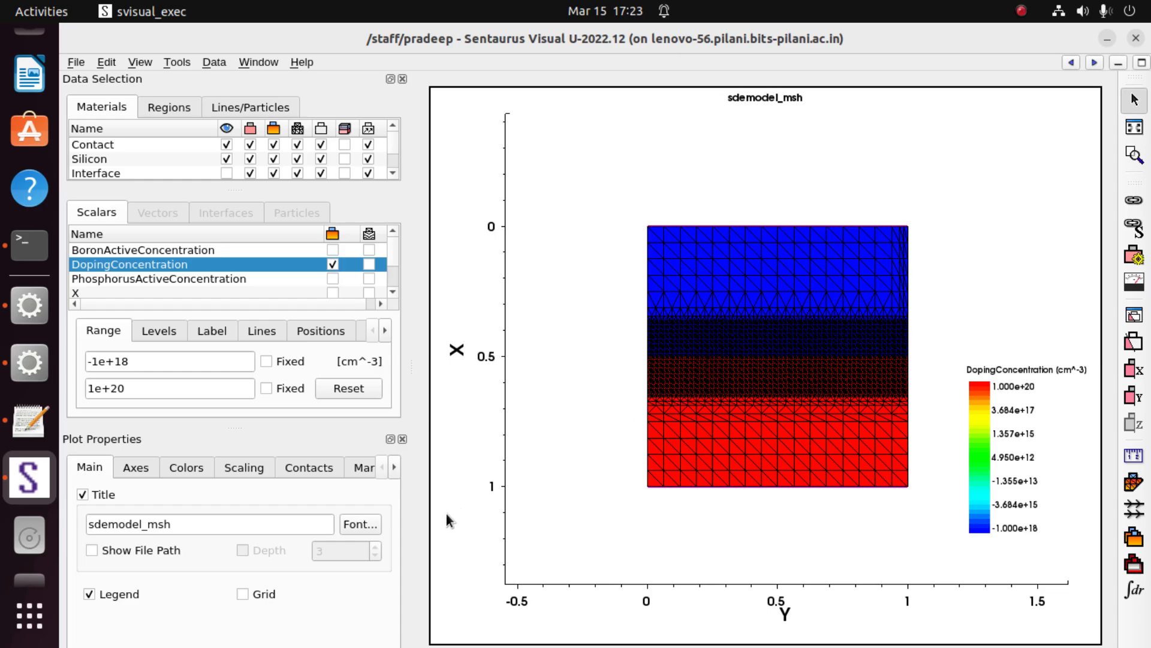
Step: Close Sentaurus Visual and copy the entire contents of the Diode script in the text editor
click(1136, 39)
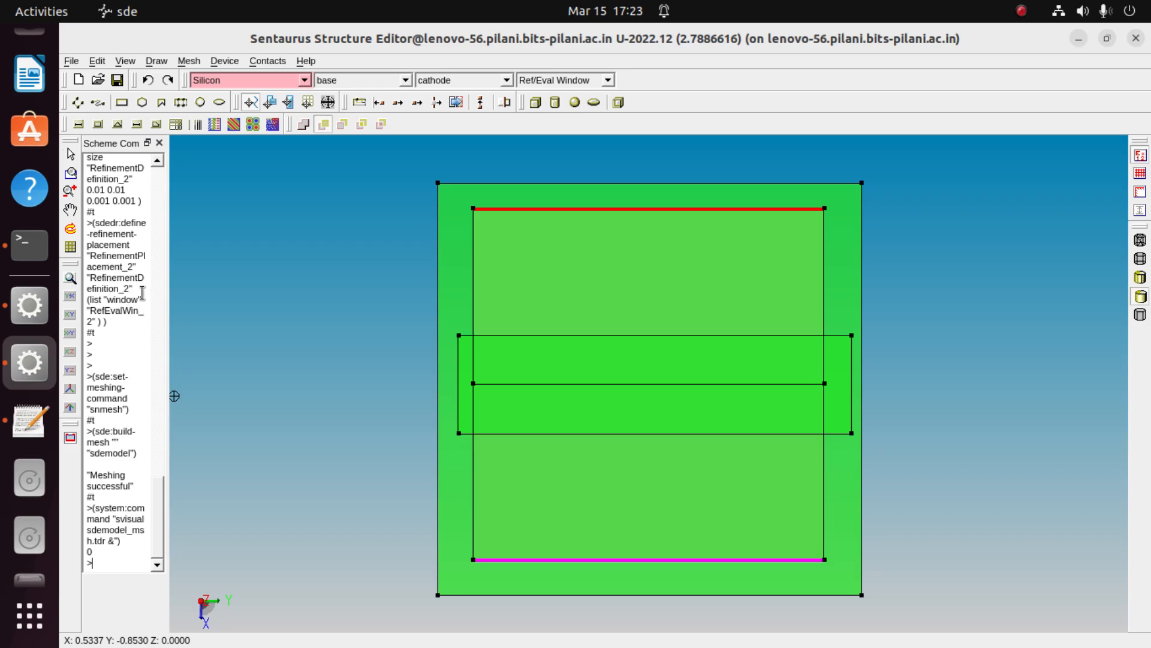
click(30, 420)
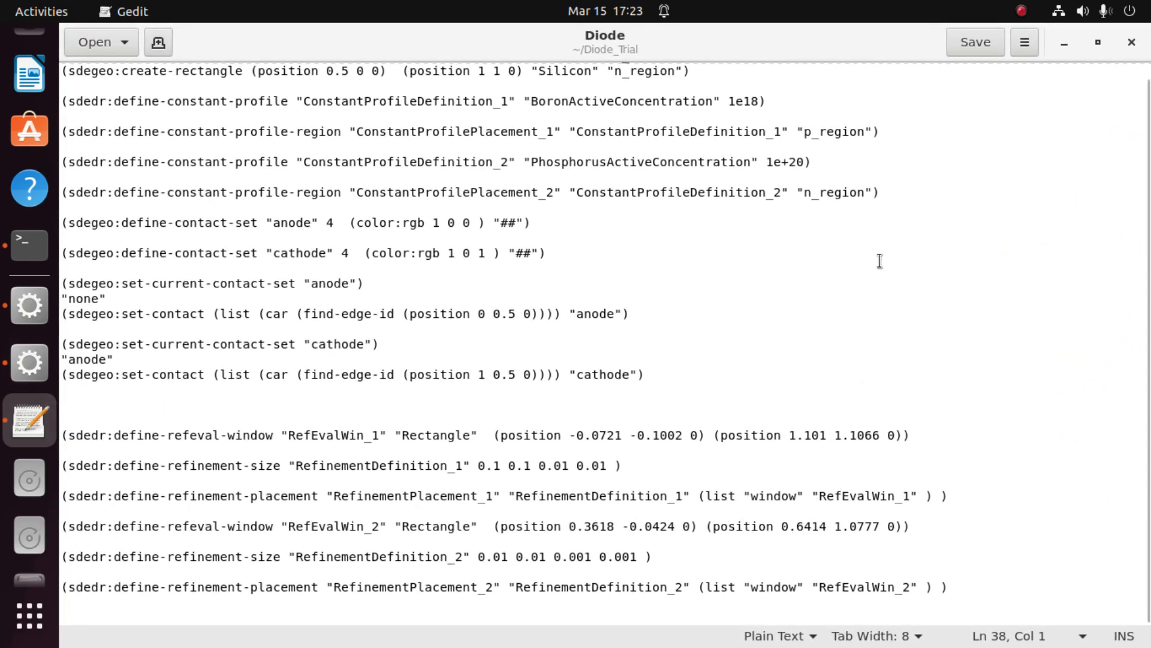
scroll(879, 264, up, 1)
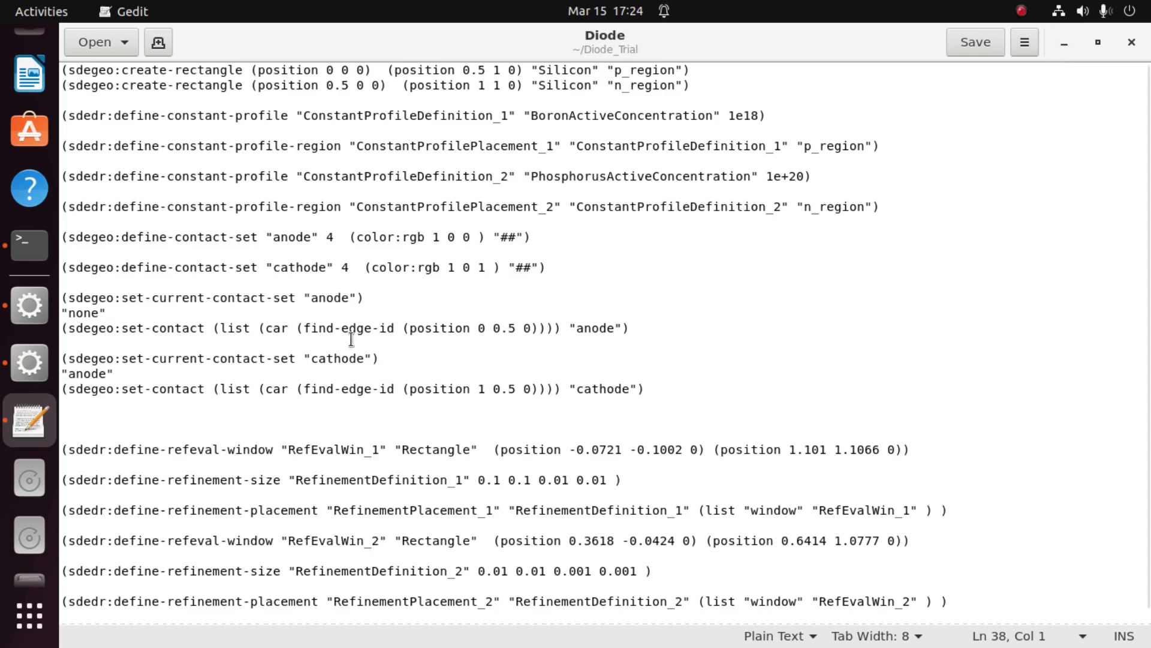
click(140, 421)
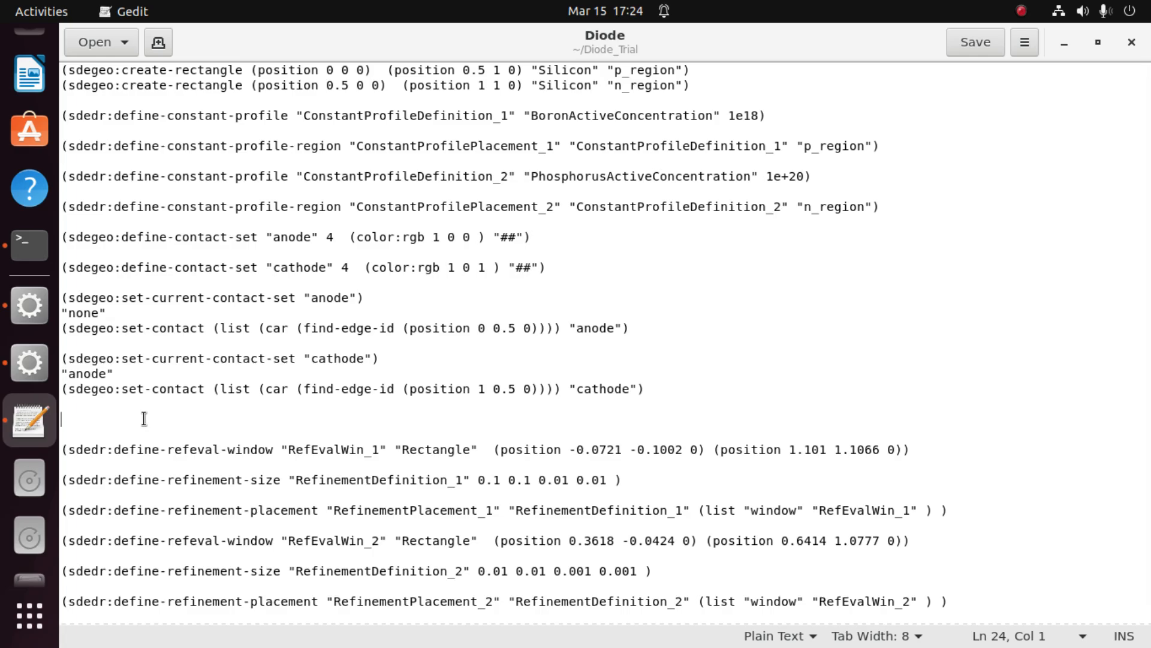
key(ctrl+a)
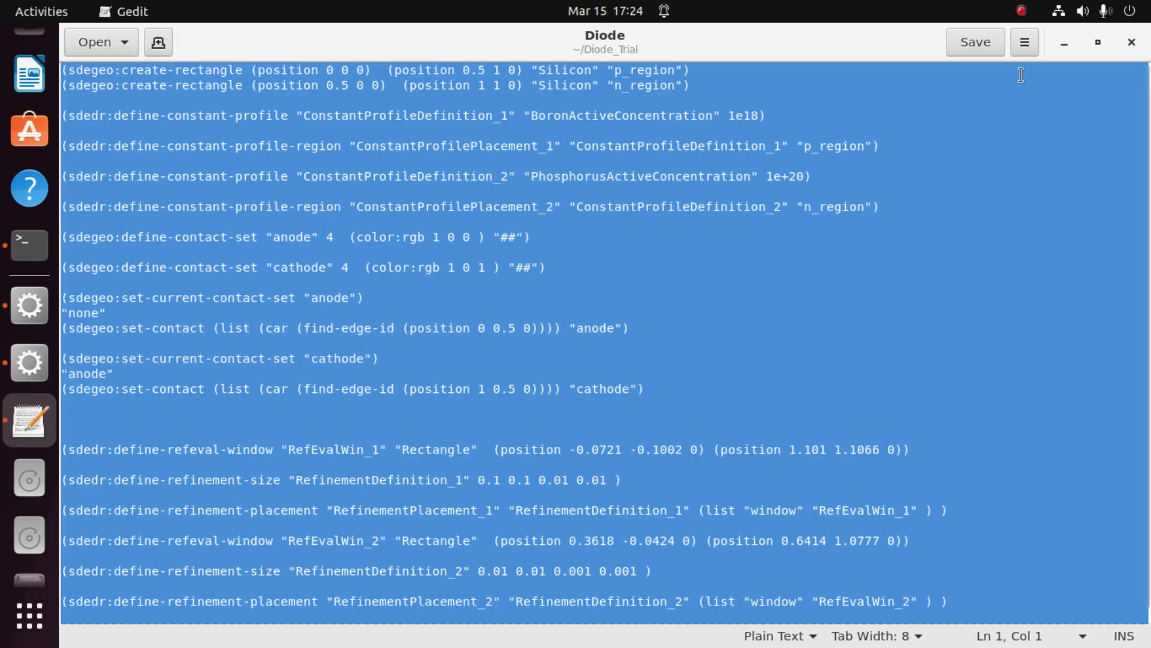
click(1064, 43)
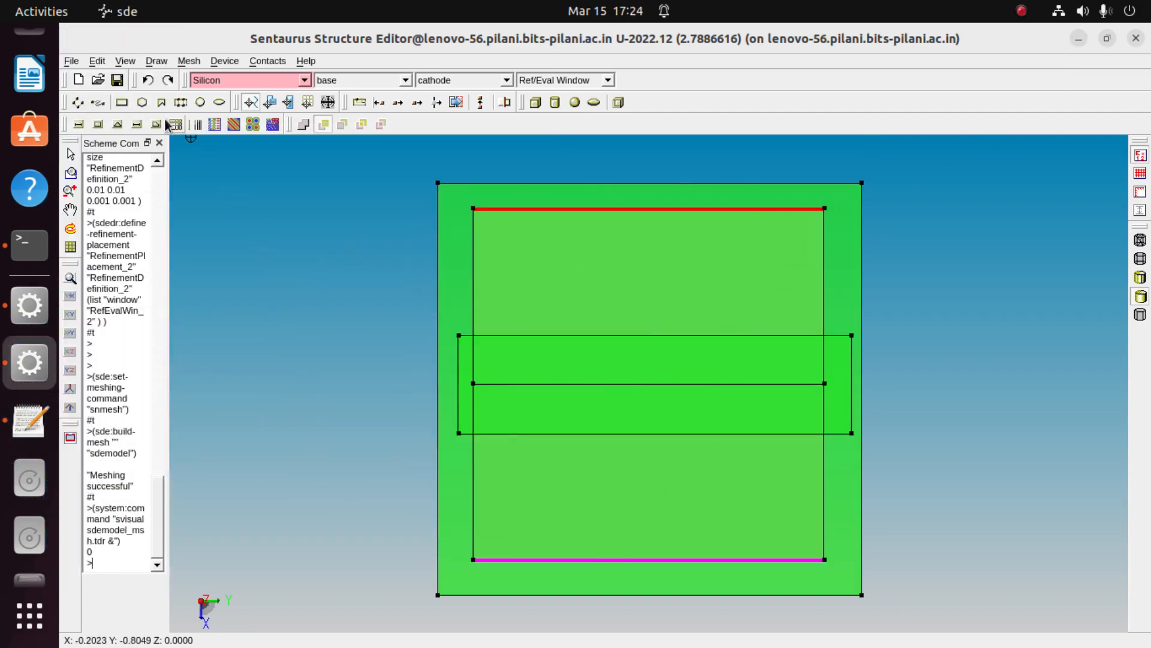
Step: Start a new model in Sentaurus Structure Editor without saving the current one, and dock the Scheme command window beneath the model view
click(79, 81)
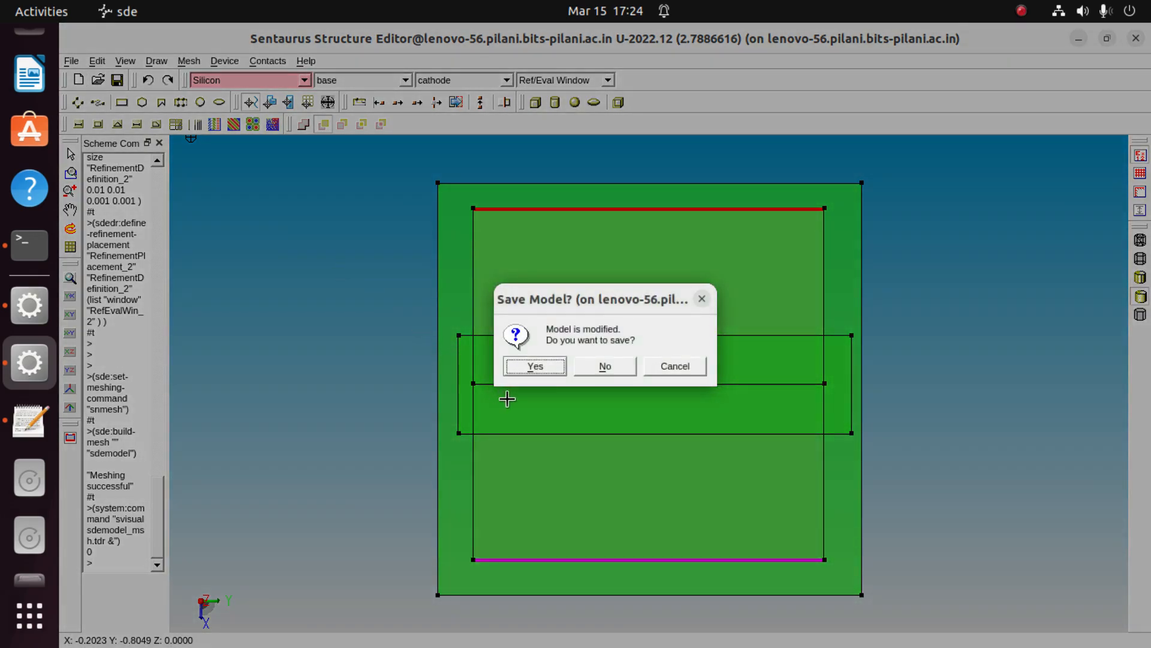
click(605, 366)
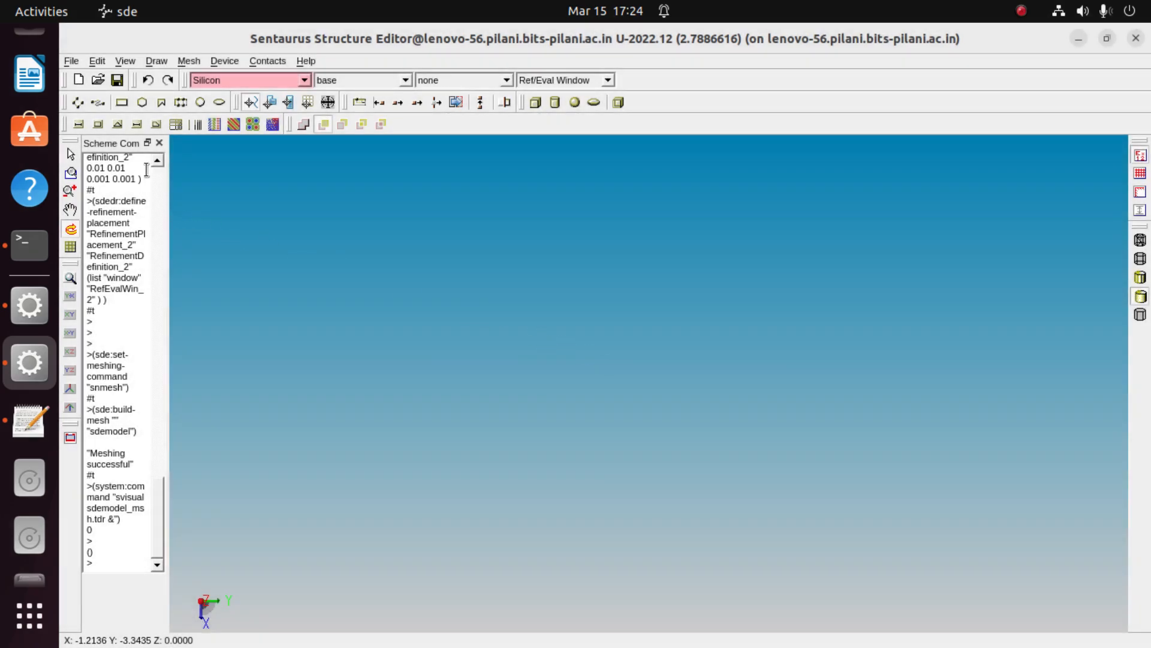
click(147, 142)
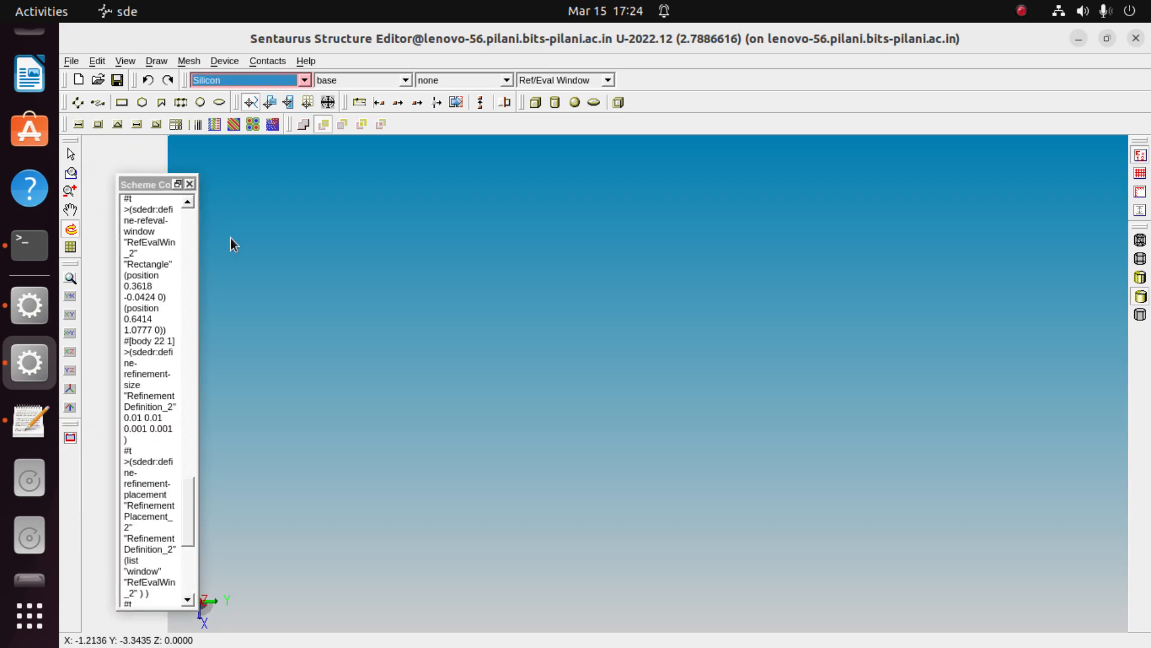
drag(150, 184, 537, 528)
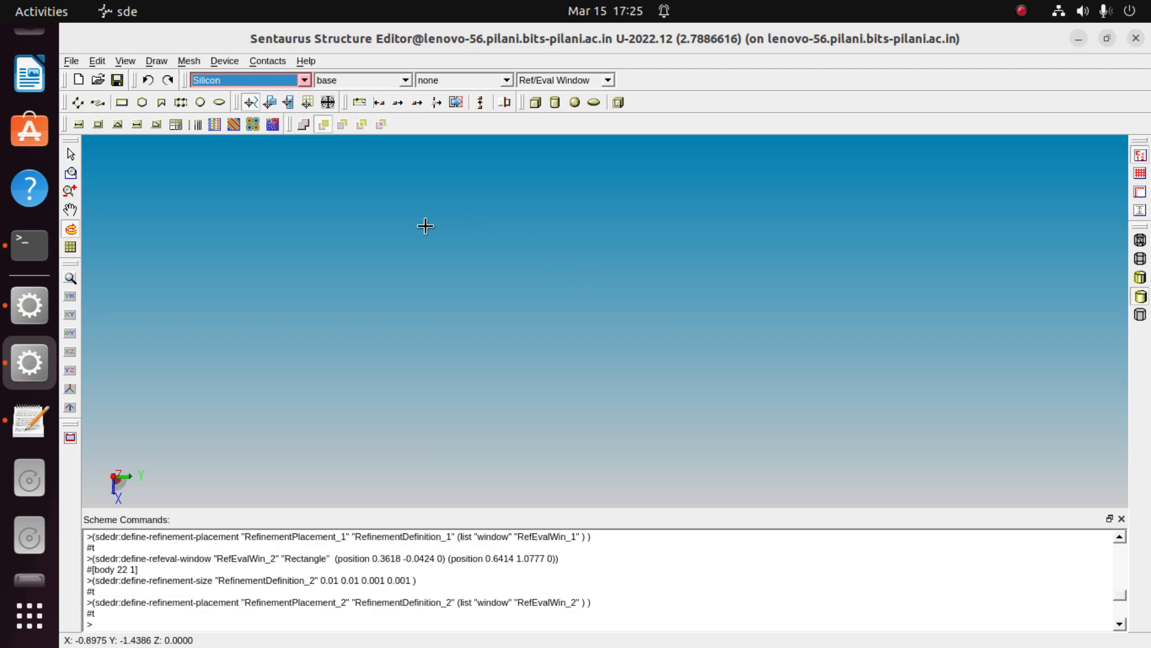
Step: Clear all earlier commands and outputs from the Scheme command window
scroll(531, 598, down, 5)
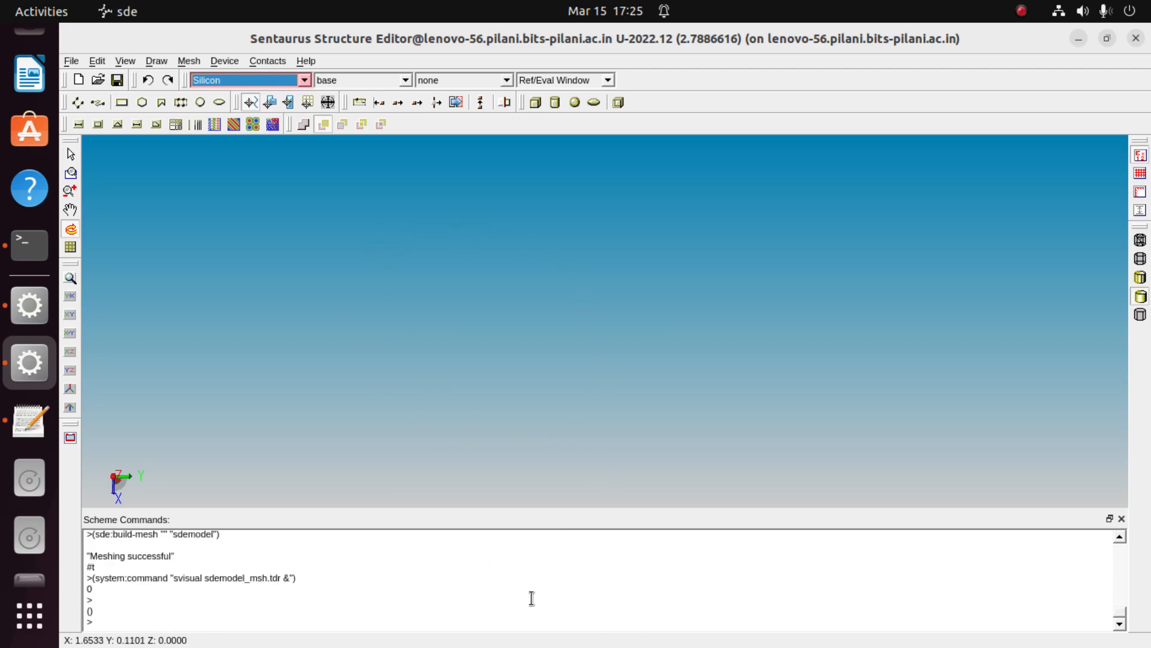
scroll(530, 598, up, 10)
scroll(512, 573, down, 8)
scroll(503, 568, up, 3)
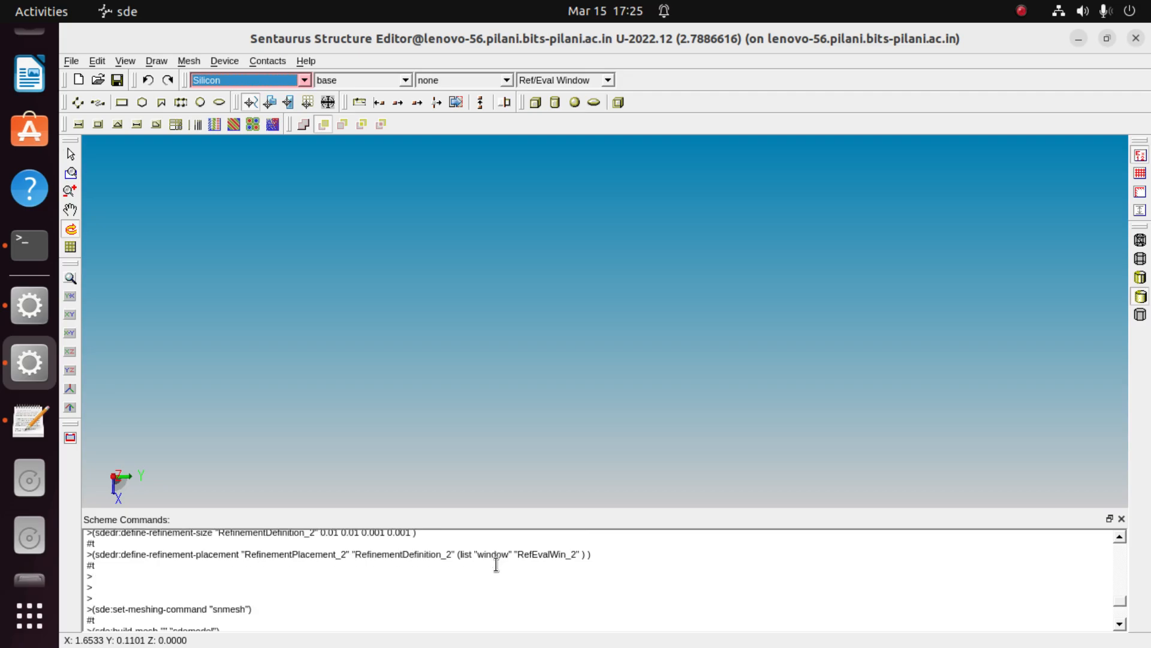
scroll(468, 566, up, 2)
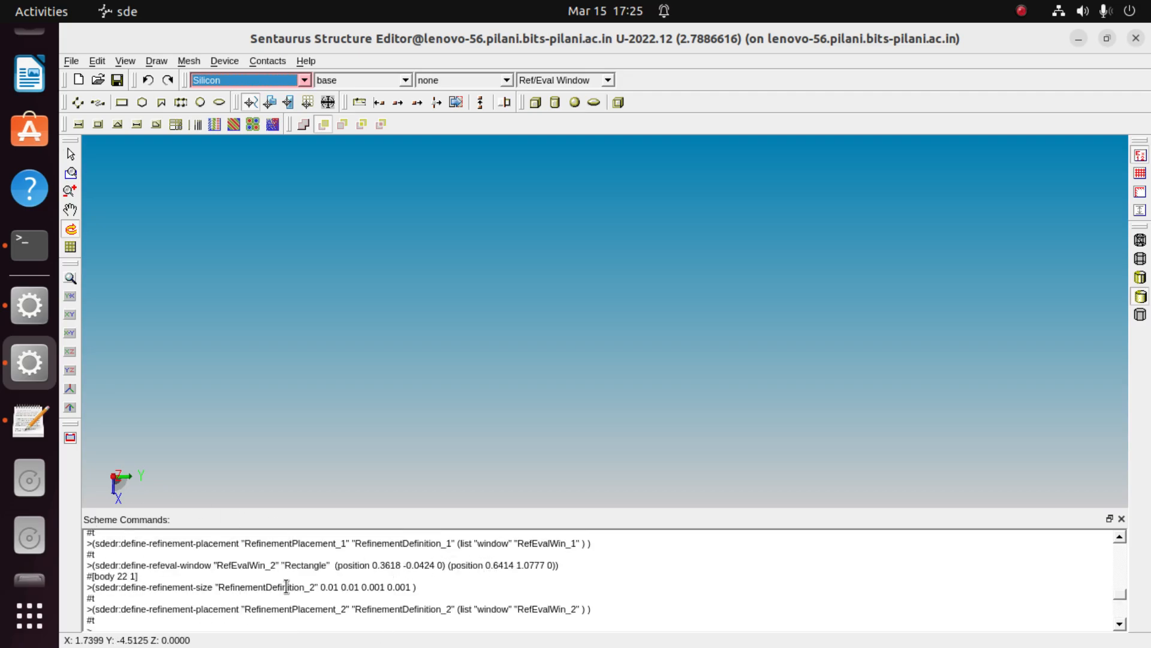
click(168, 599)
key(ctrl+a)
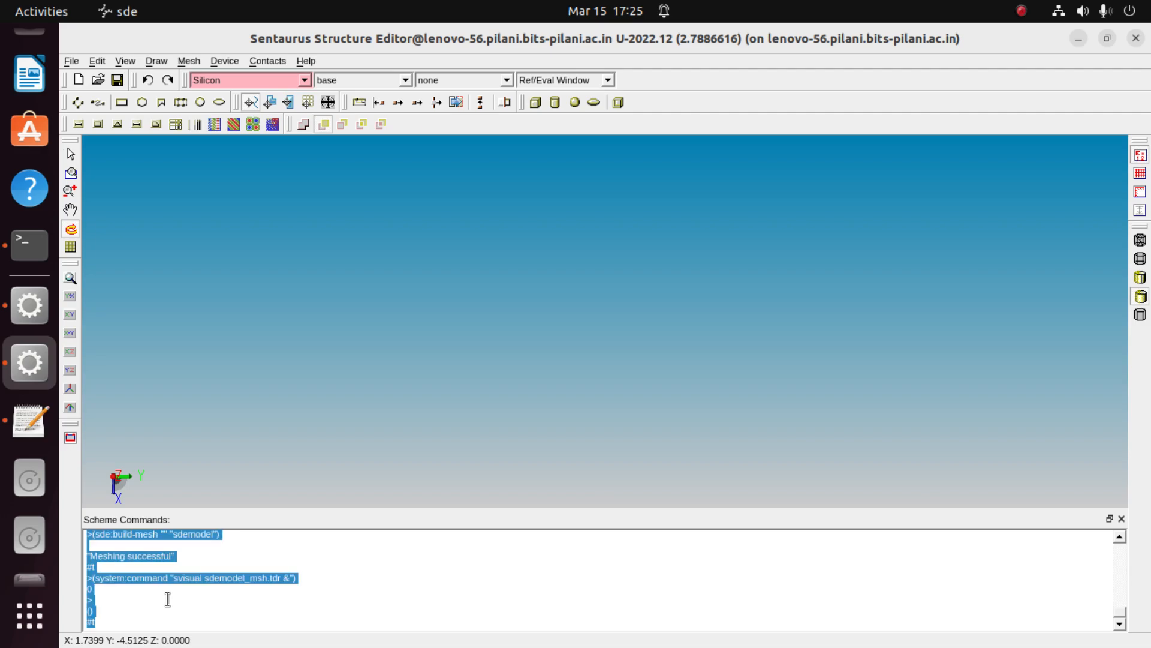
key(Delete)
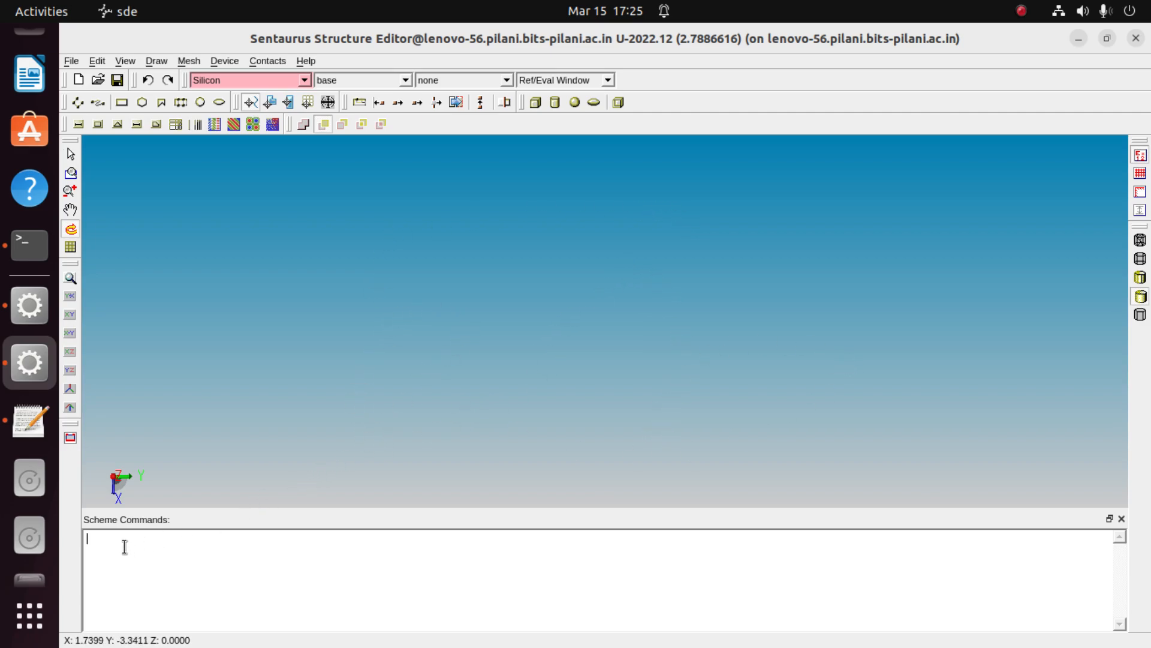
Step: Paste the copied Diode script into the Scheme command window to rebuild the diode with its contacts and refinement windows
click(29, 420)
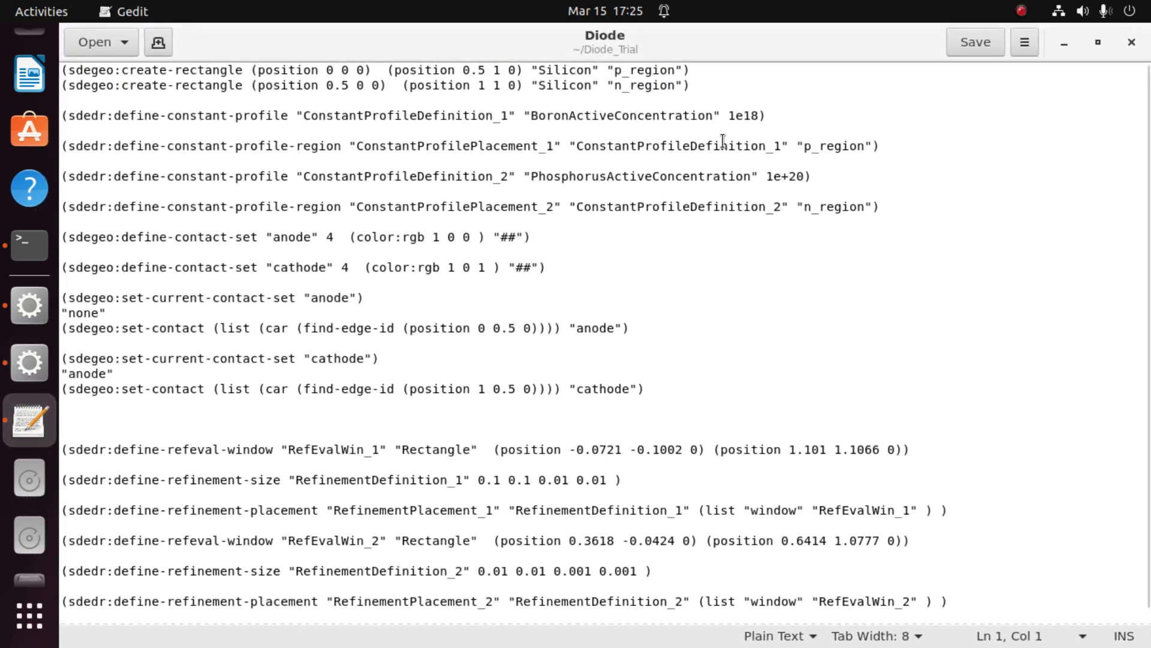
click(1064, 43)
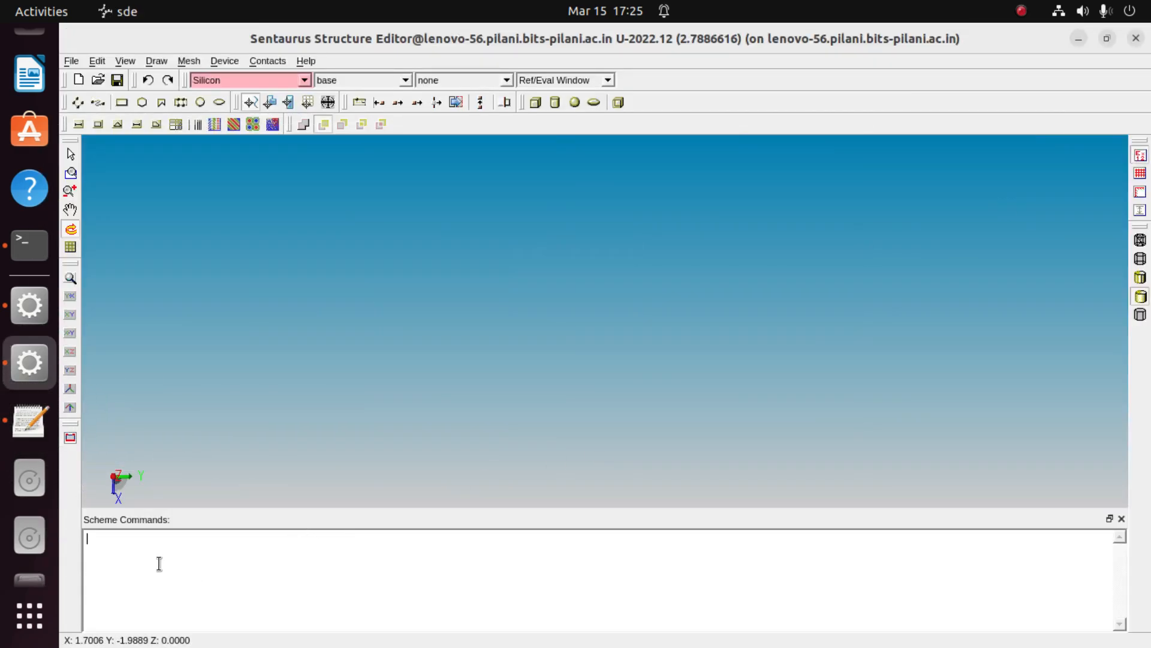
key(ctrl+v)
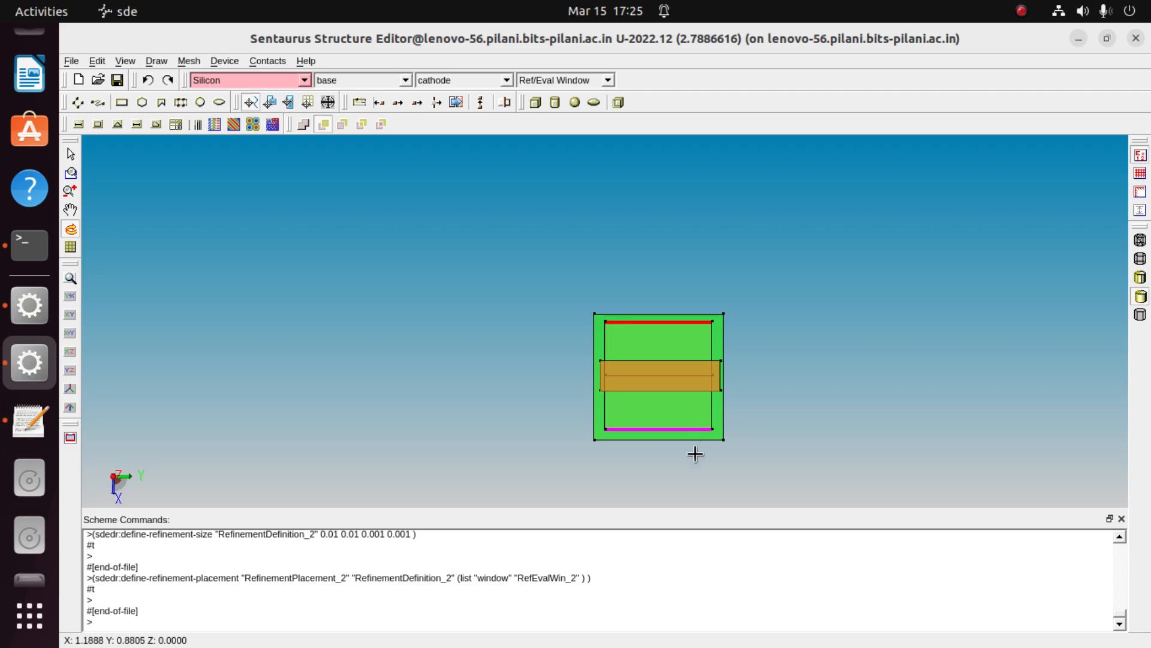
Step: Add the command (sde: build-mesh "n@node@") on a new line at the end of the Diode script
click(31, 419)
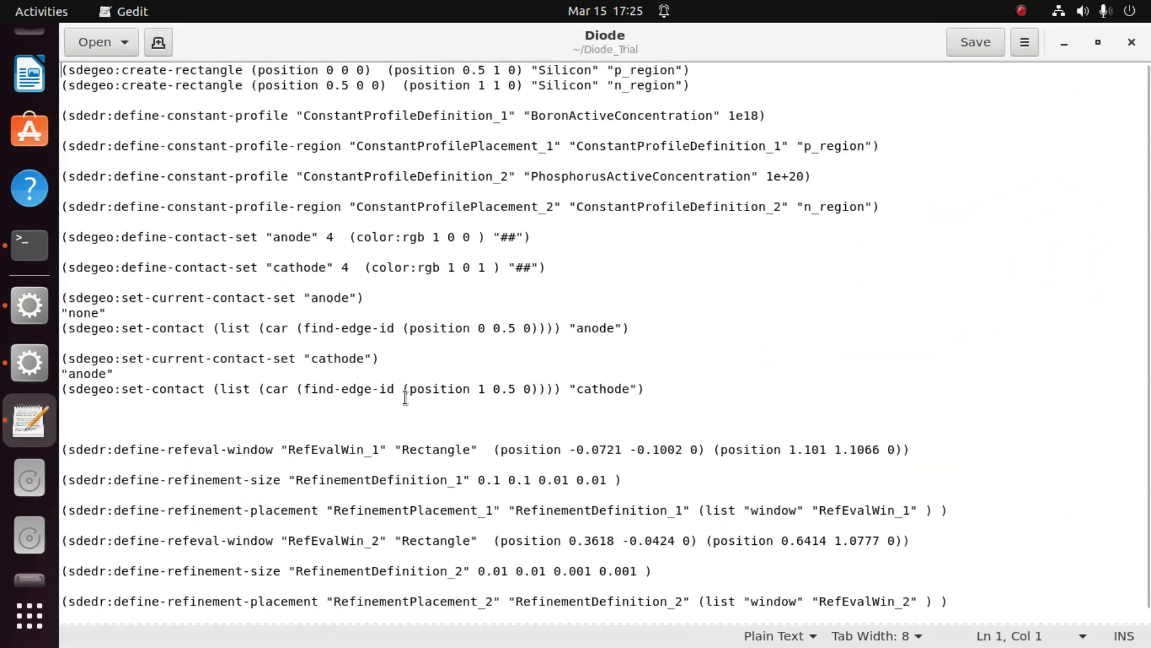
click(963, 50)
scroll(980, 252, down, 1)
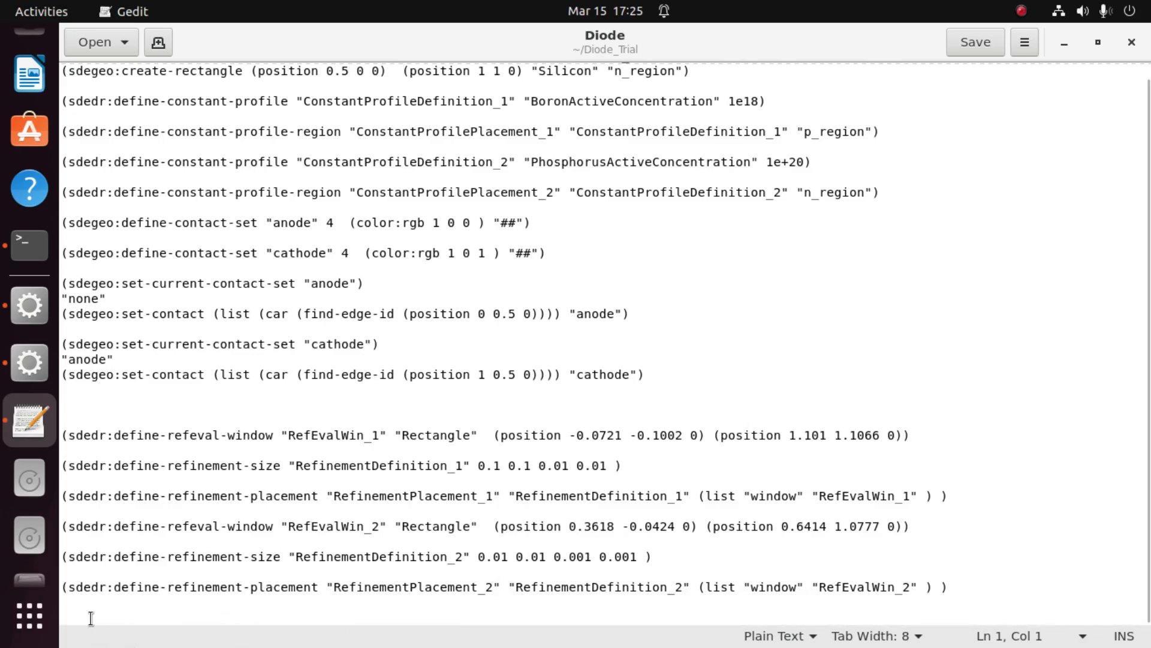
click(89, 613)
key(Return)
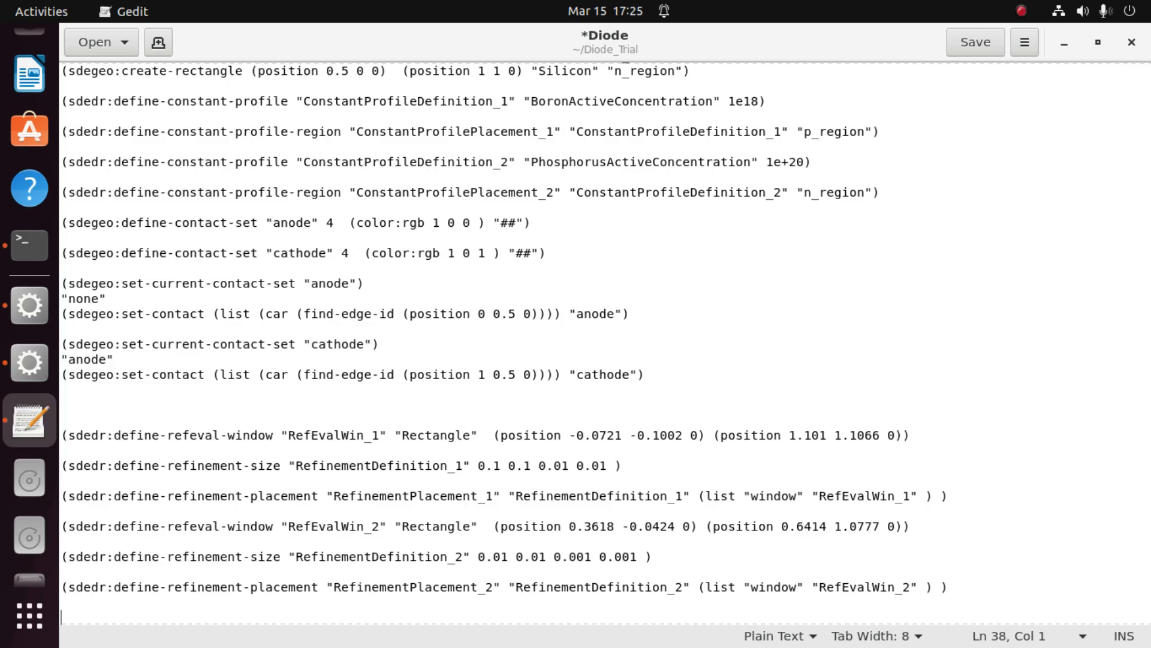
text(())
text(sde)
text(:)
text(bui)
key(BackSpace)
key(BackSpace)
key(BackSpace)
text(bii)
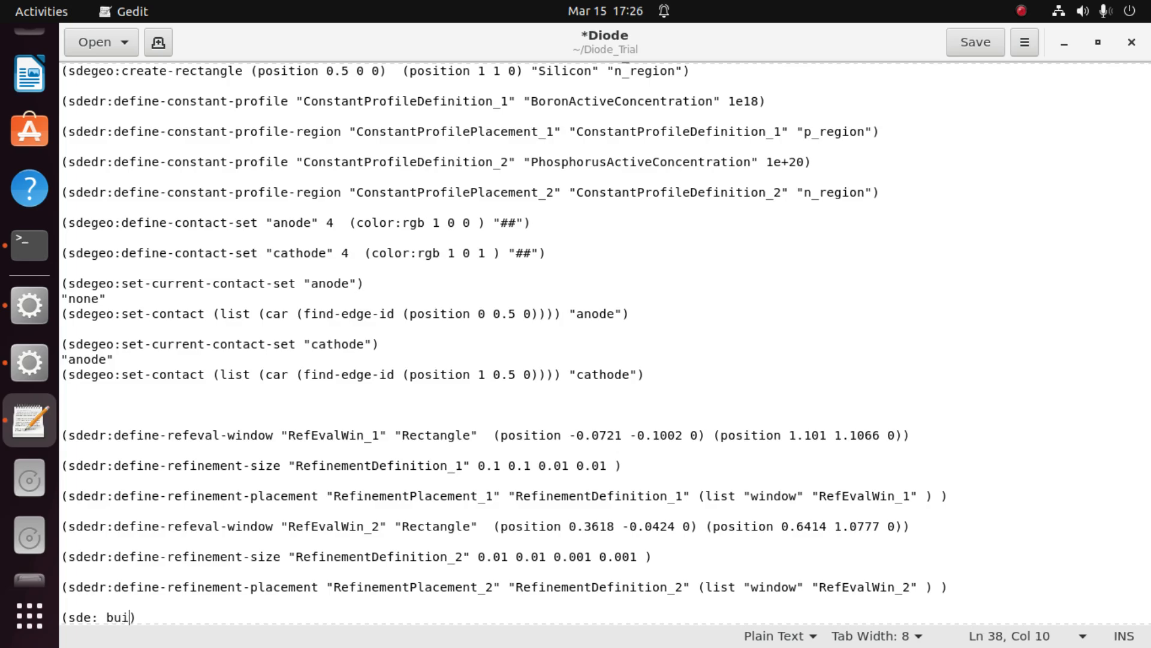
text(ld-mesh n@@)
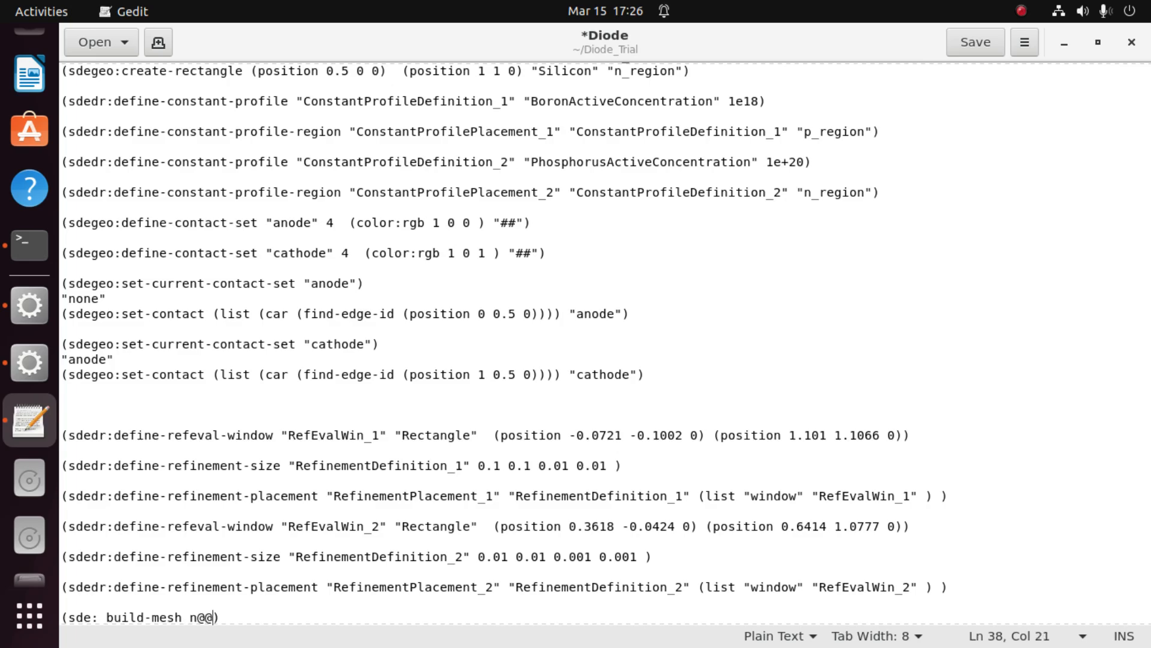
text(node)
text(")
text(")
click(847, 557)
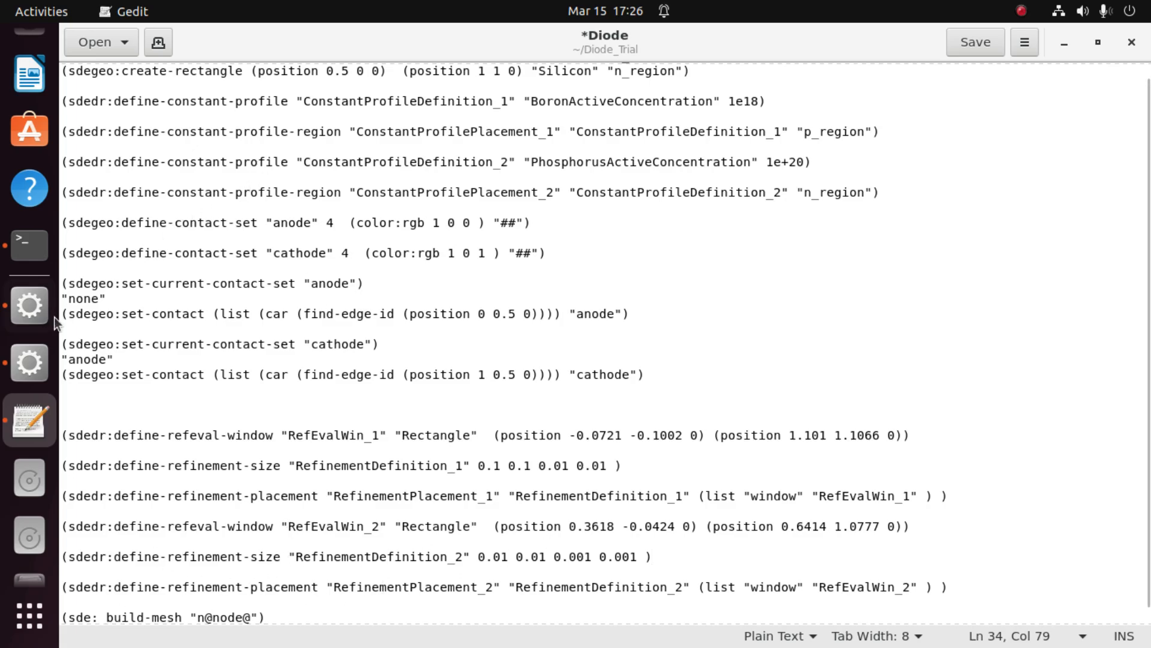
Step: Switch to Sentaurus Workbench and open the Si_diode project's SDE command file sde_dvs.cmd to check its build-mesh syntax
click(30, 315)
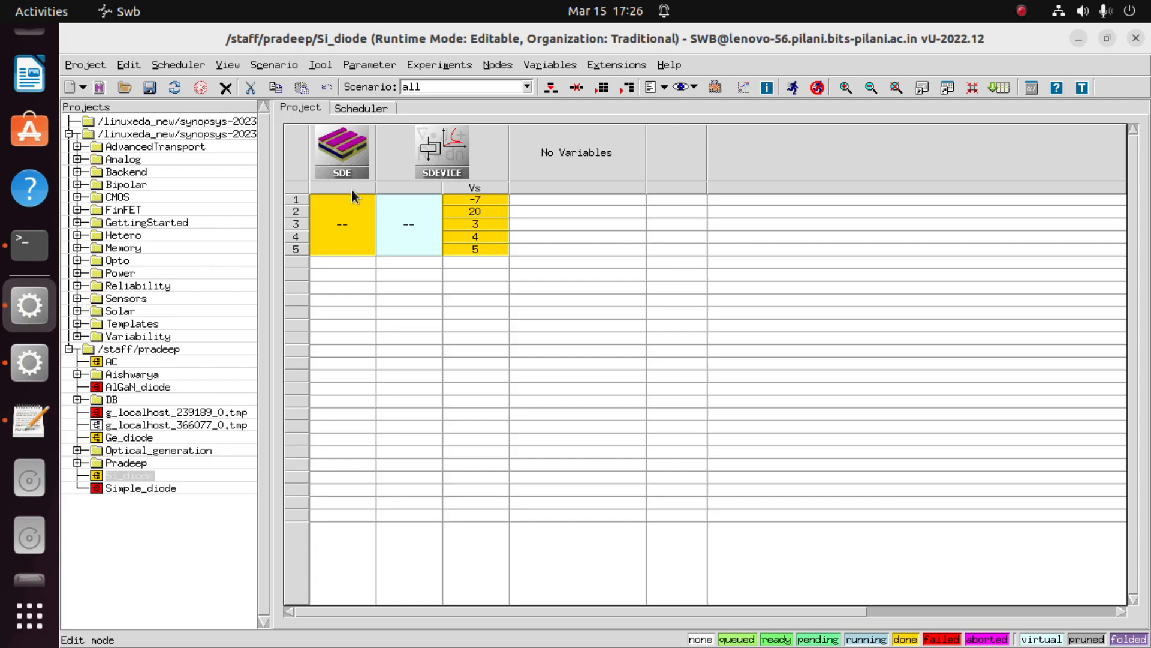
click(355, 142)
right_click(355, 143)
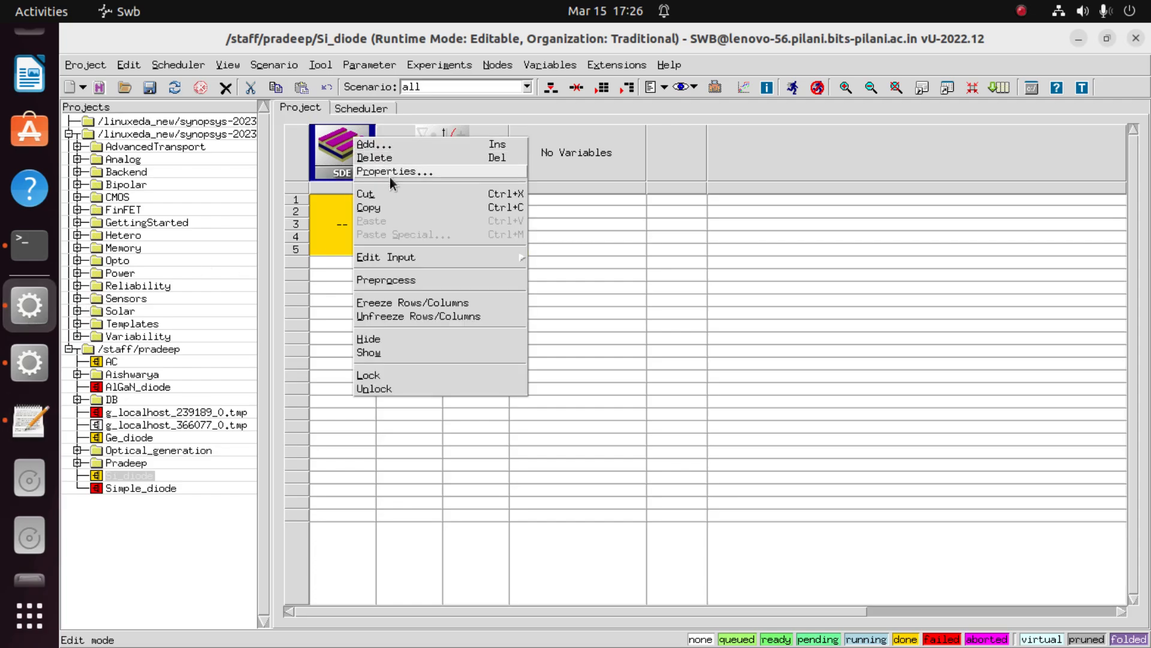
mouse_move(431, 257)
click(553, 261)
scroll(552, 262, down, 3)
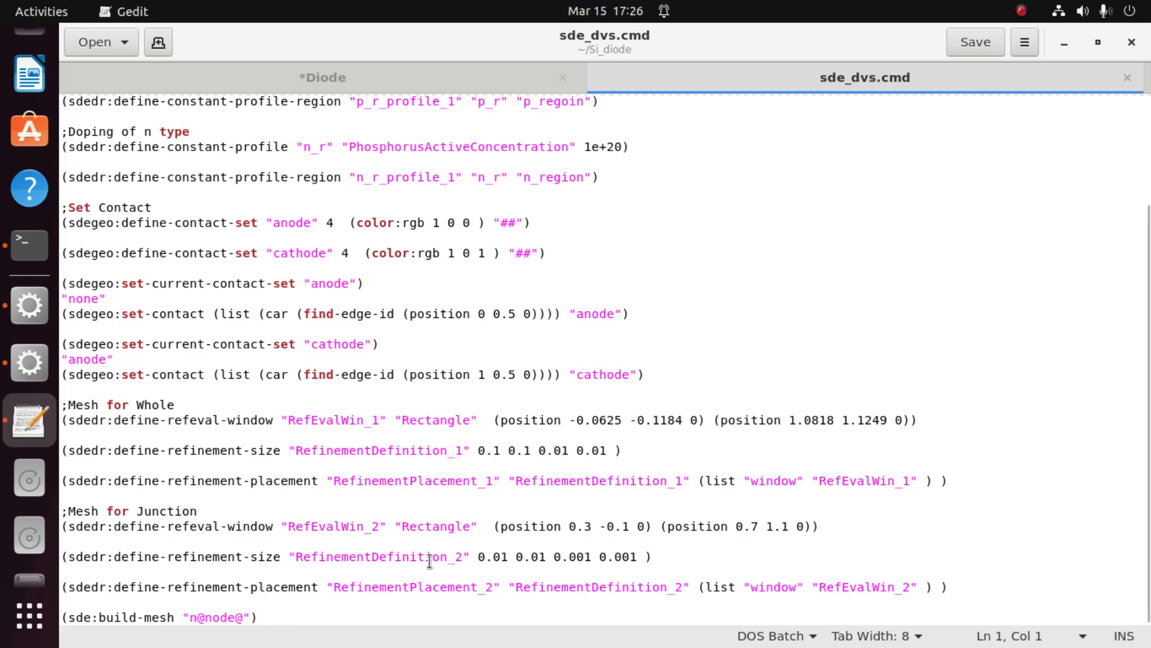
Step: Remove the space after "sde:" in the Diode script's build-mesh command and save the file
click(281, 77)
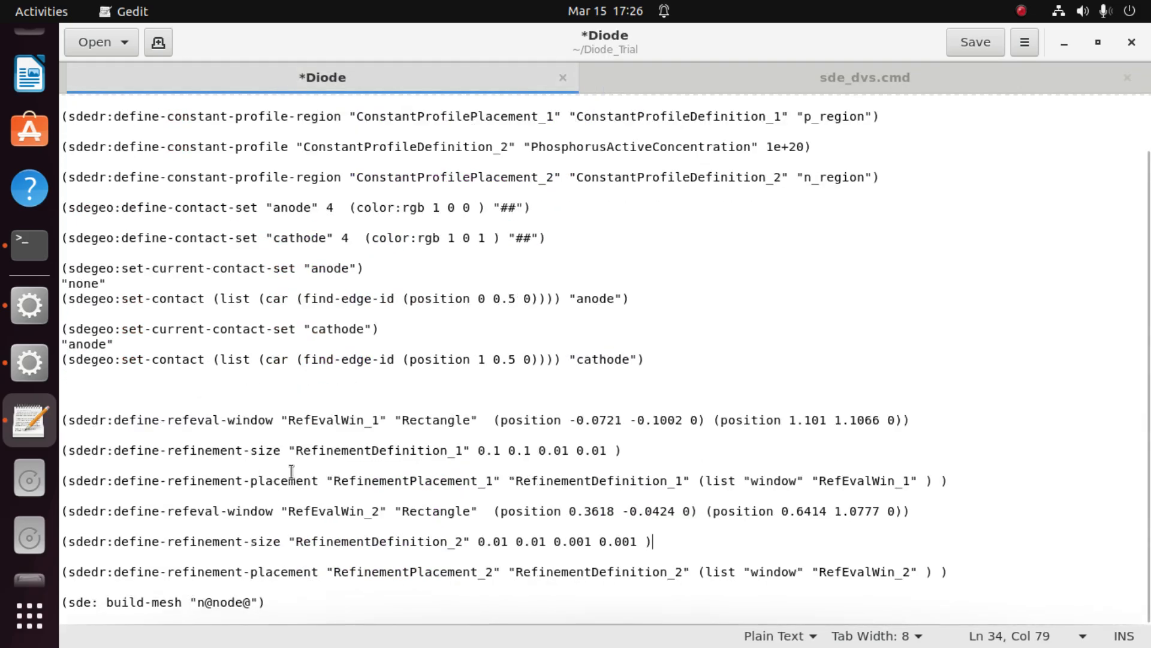
click(107, 605)
key(BackSpace)
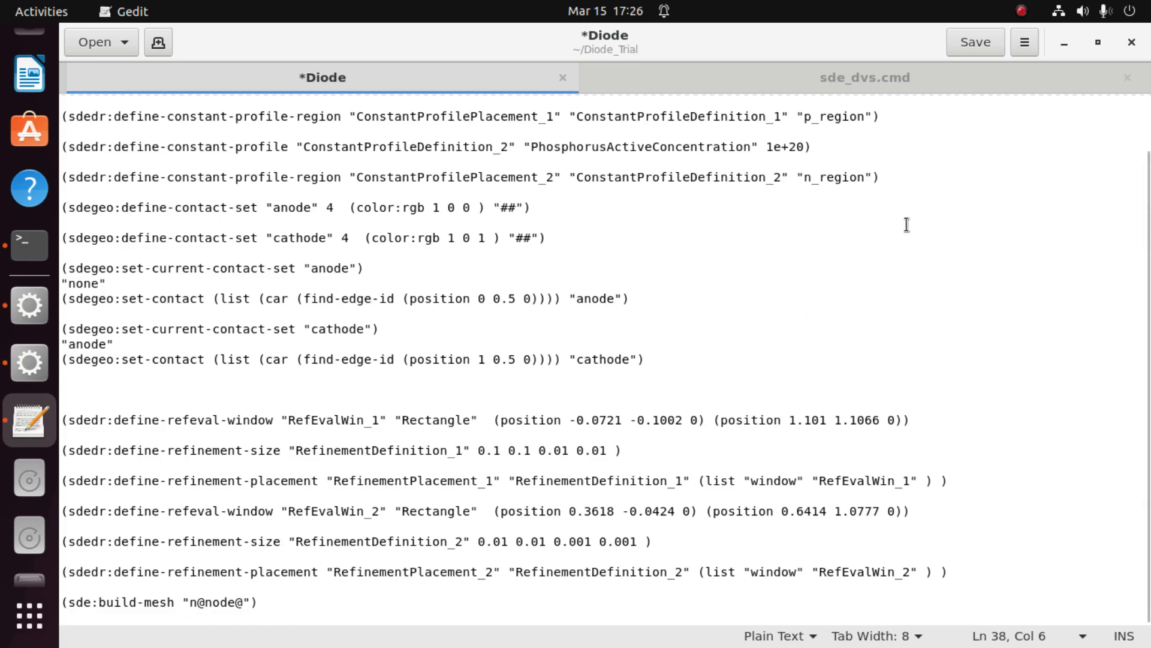
click(958, 44)
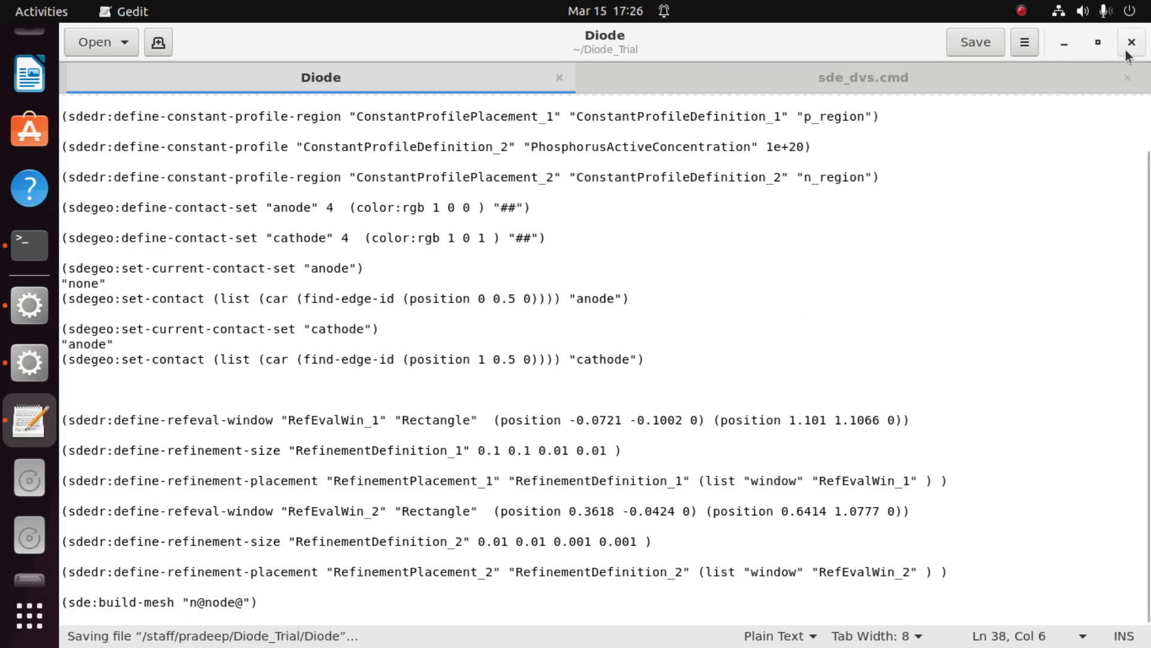
click(1063, 44)
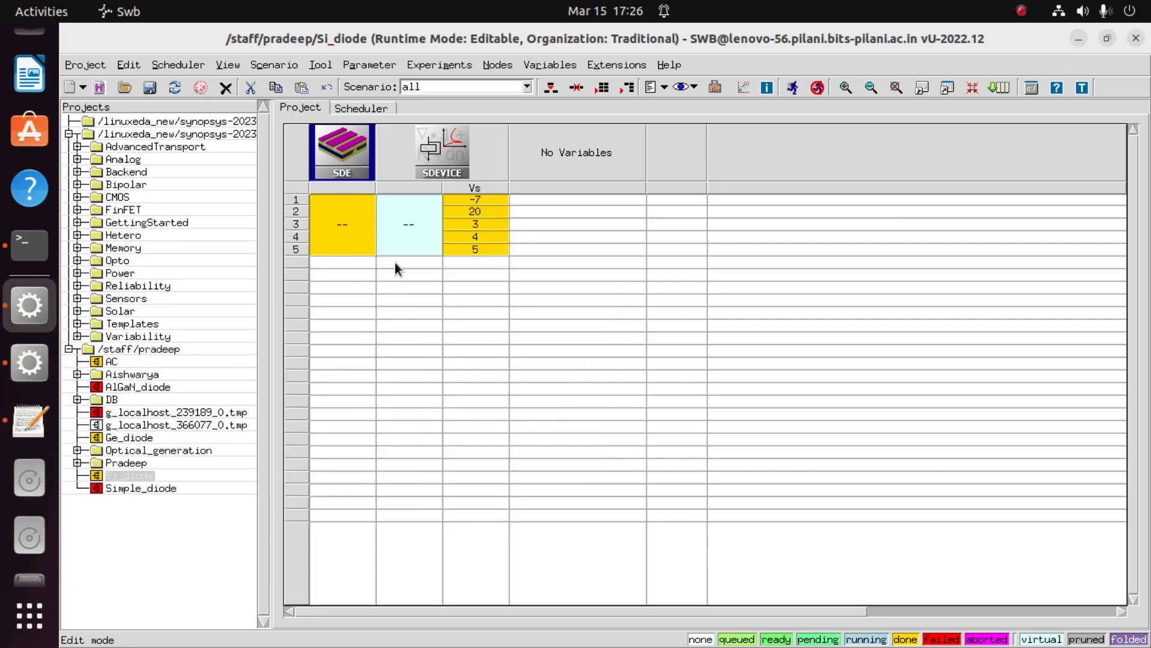
click(30, 431)
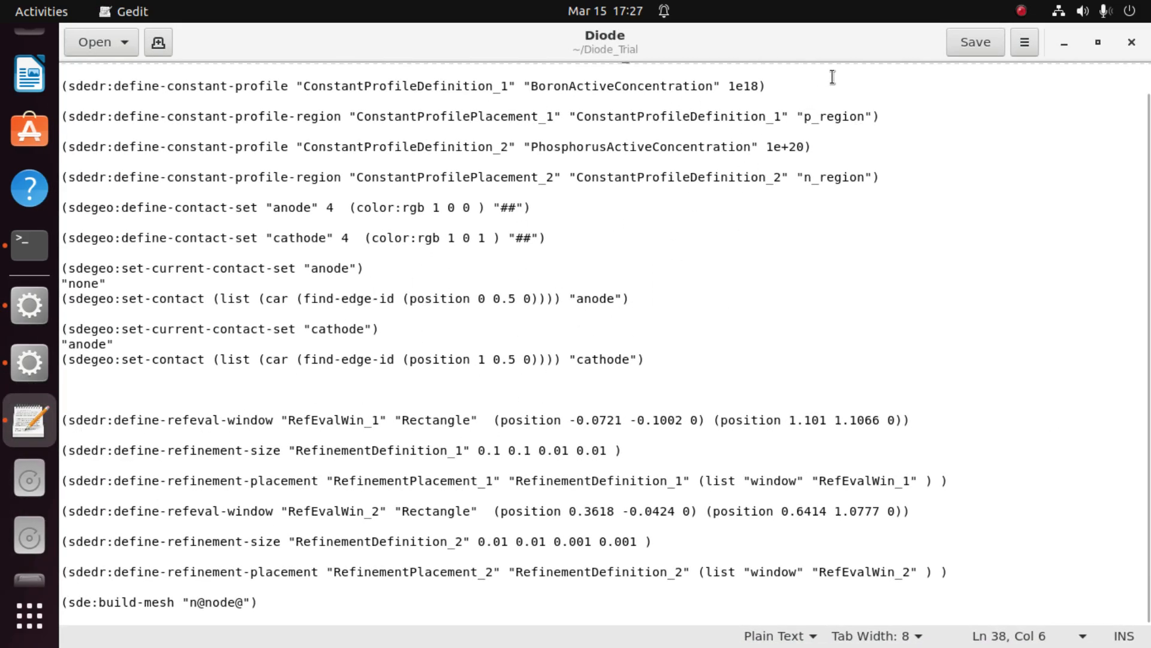
click(1064, 42)
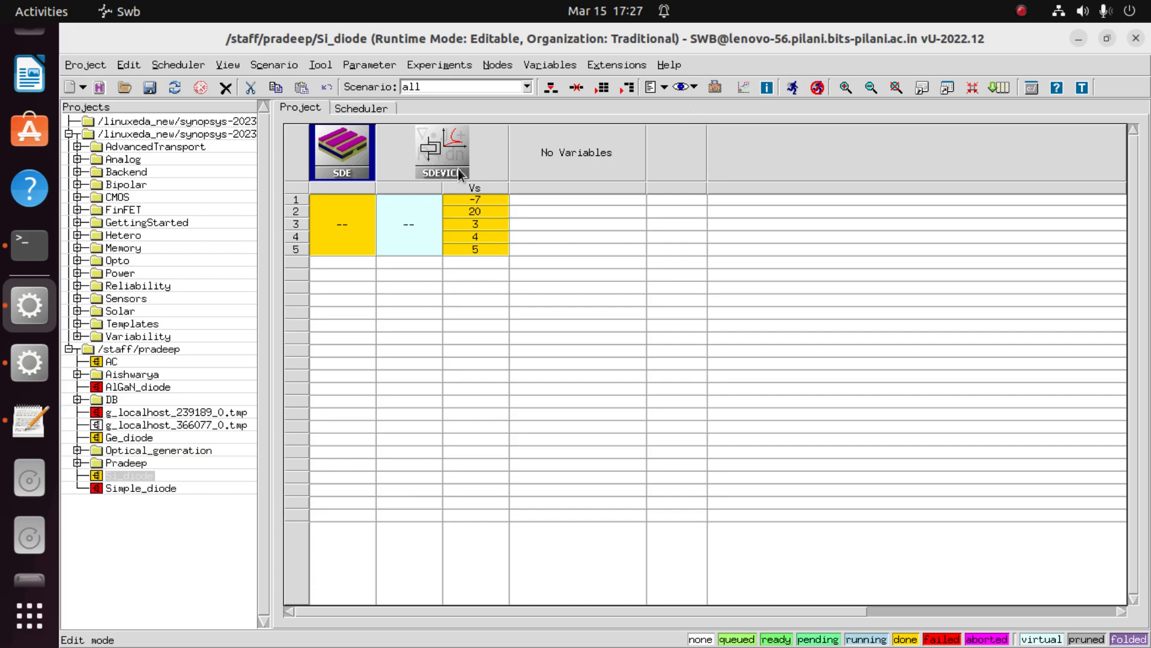
click(1022, 10)
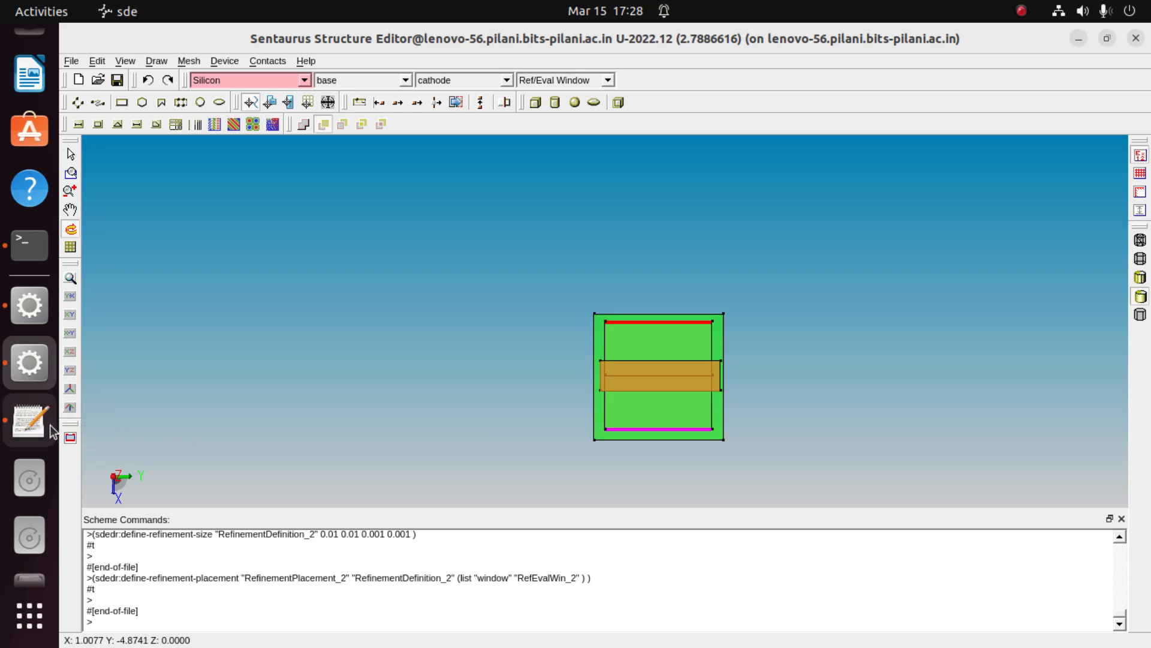
click(29, 419)
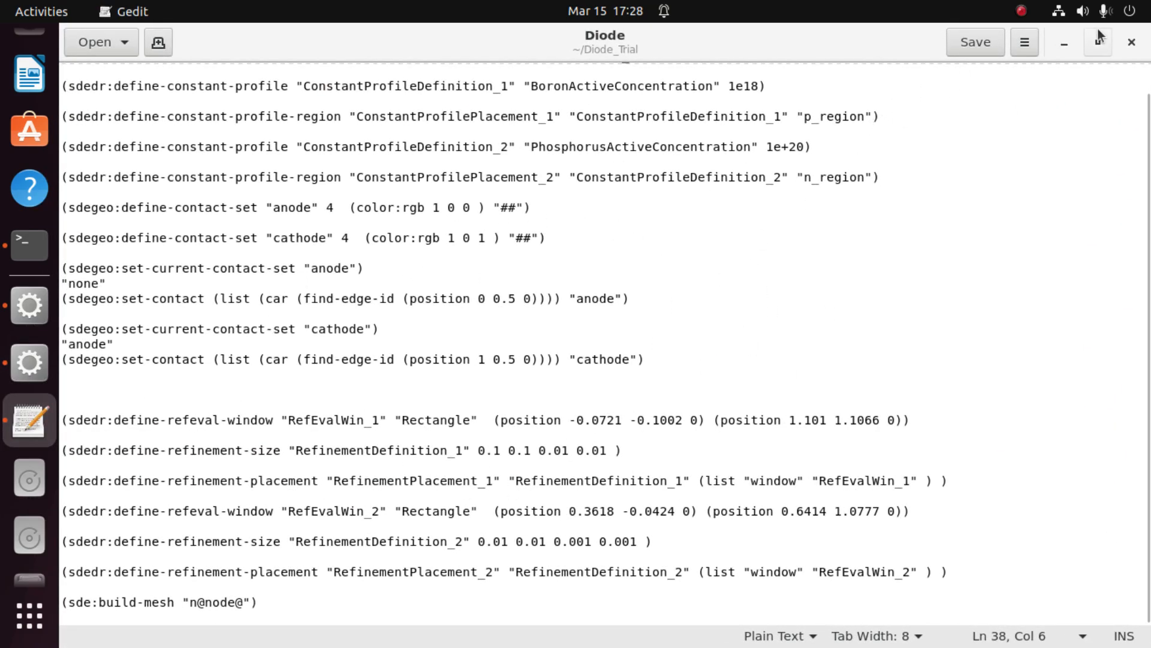
Step: Switch to Sentaurus Workbench and expand the personal project folder that holds the Diode project
click(1064, 43)
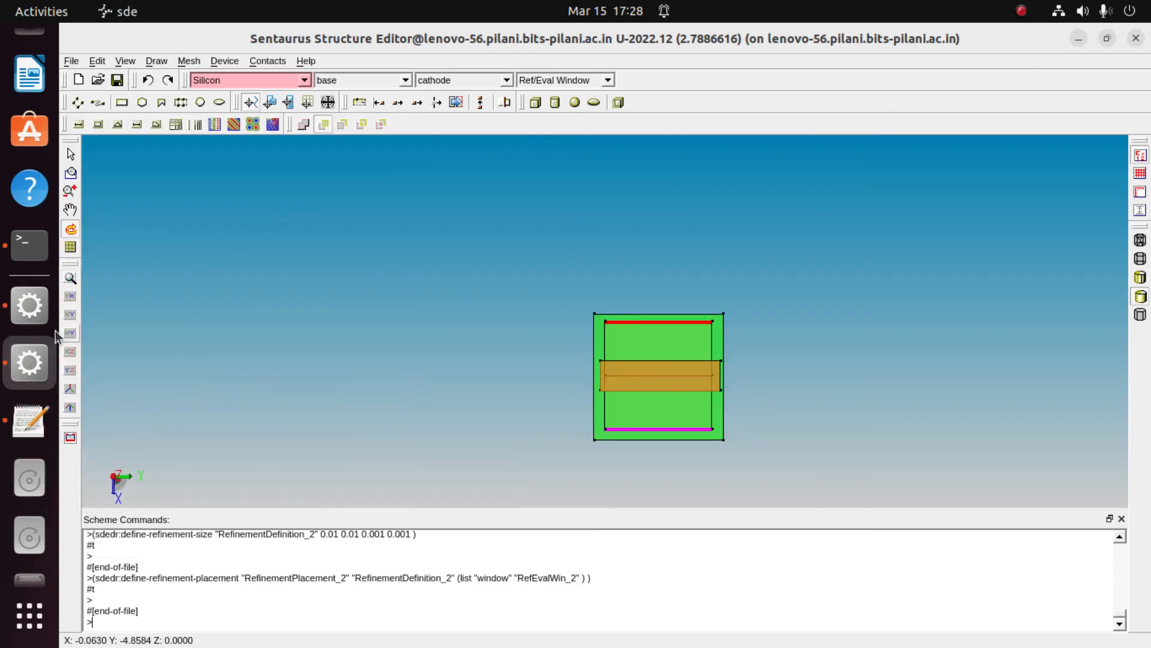
click(38, 318)
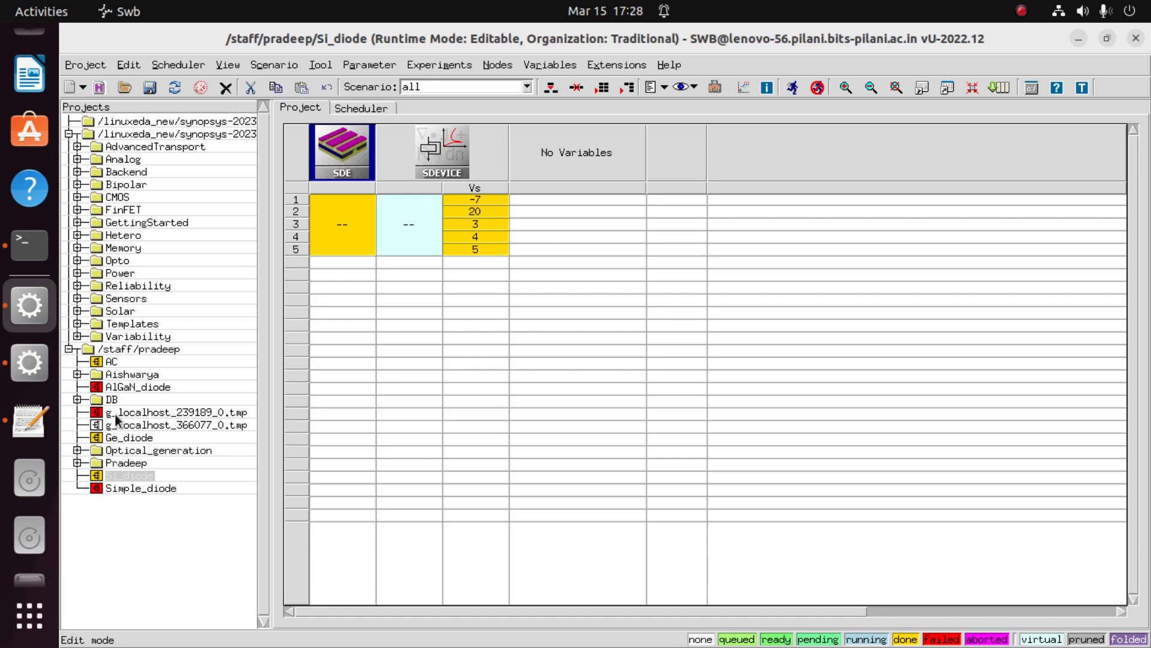
click(113, 464)
double_click(113, 464)
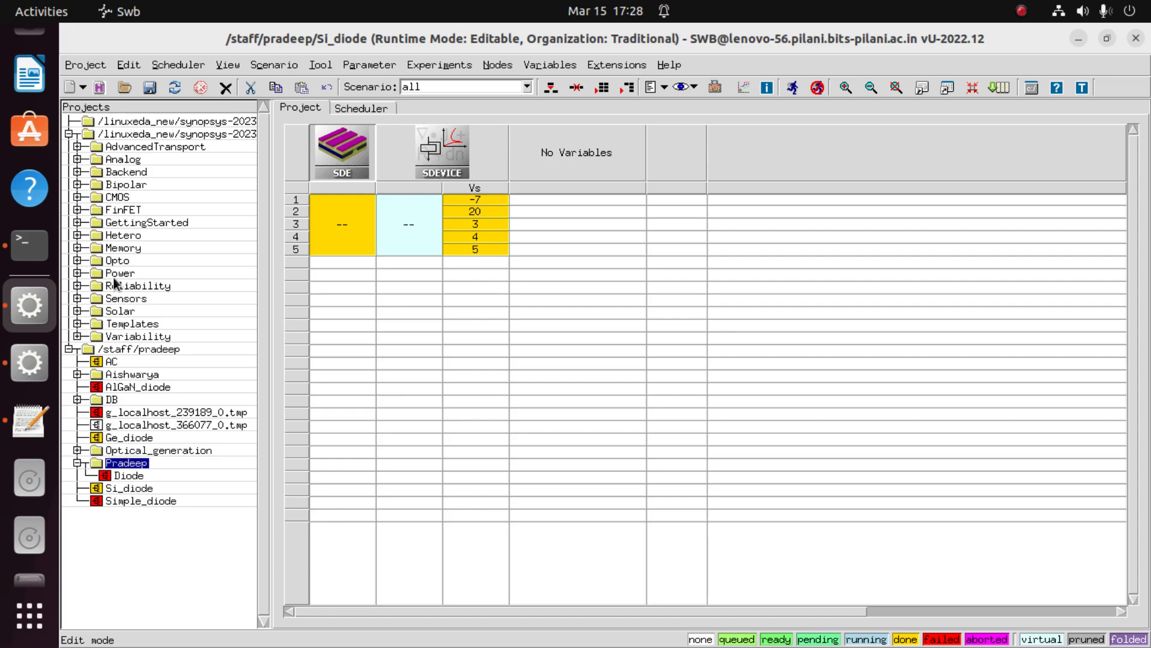
Step: Create a new traditional project, choosing the personal folder that contains Diode as its temp directory
click(75, 91)
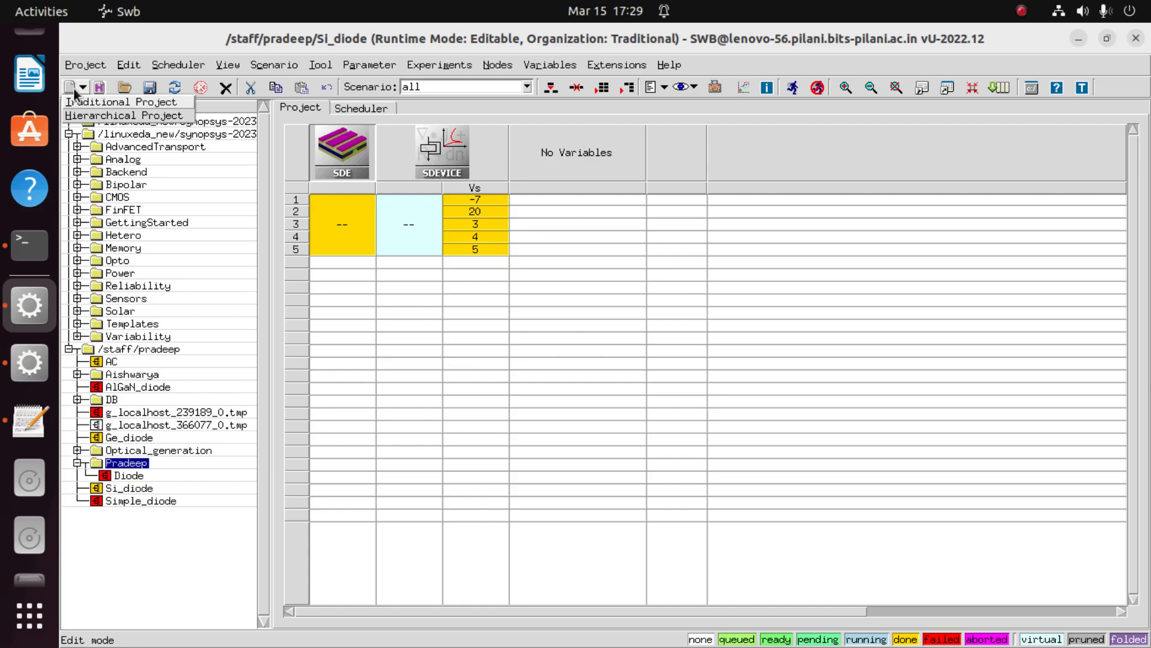
click(82, 103)
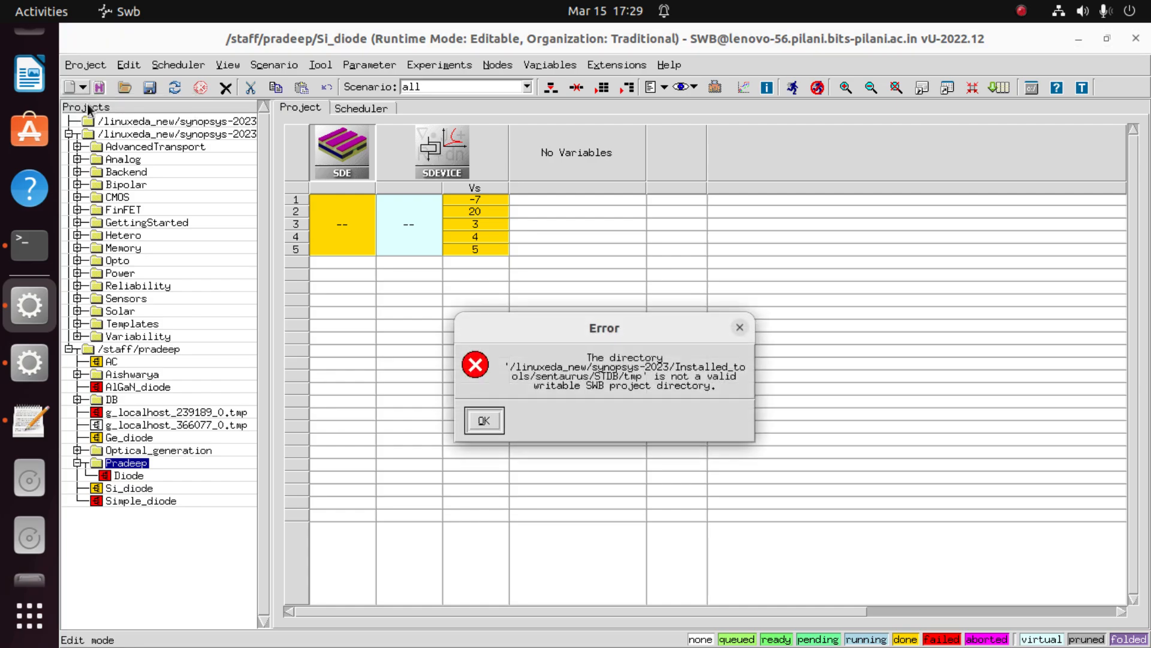
click(483, 422)
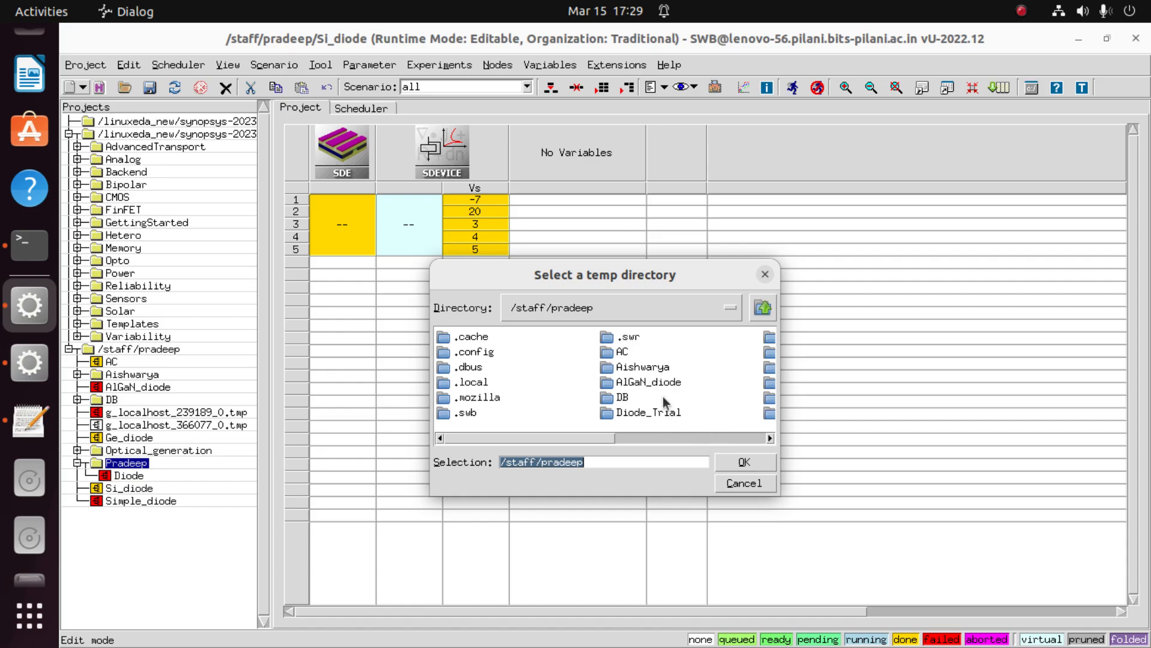
drag(606, 437, 698, 438)
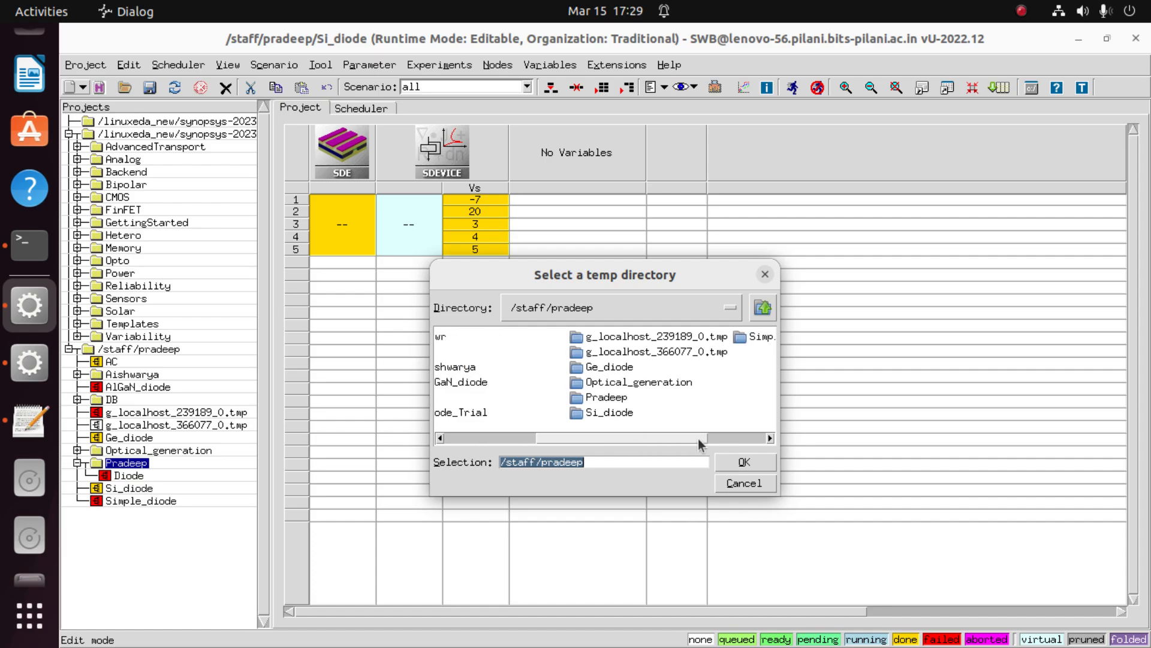
double_click(607, 397)
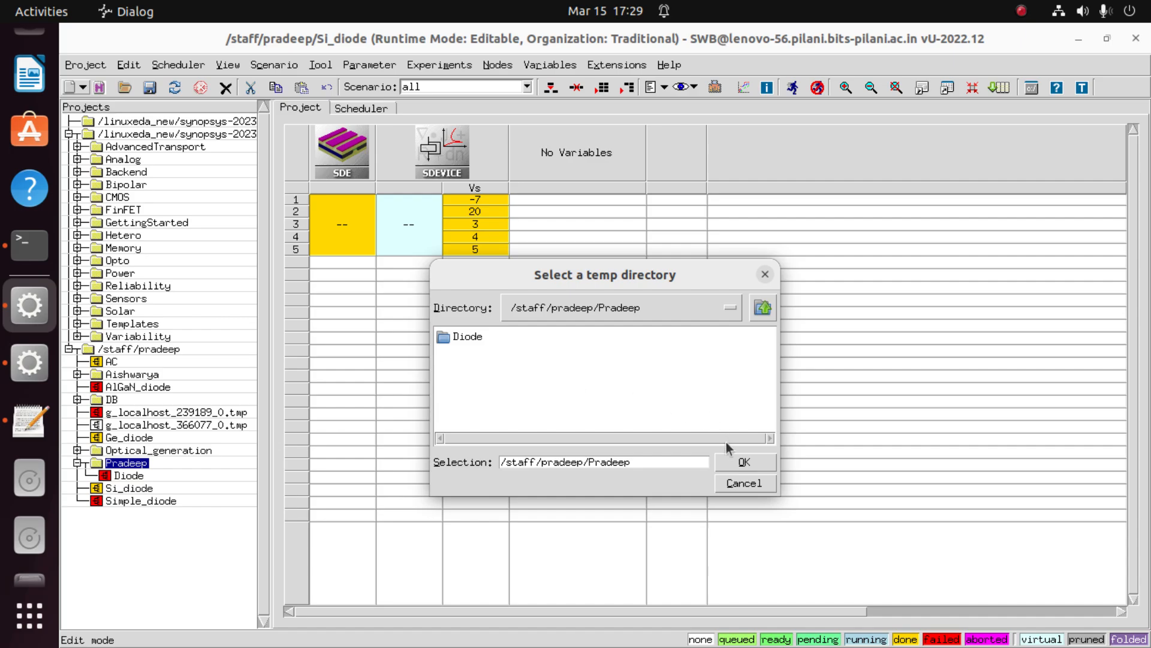
click(744, 462)
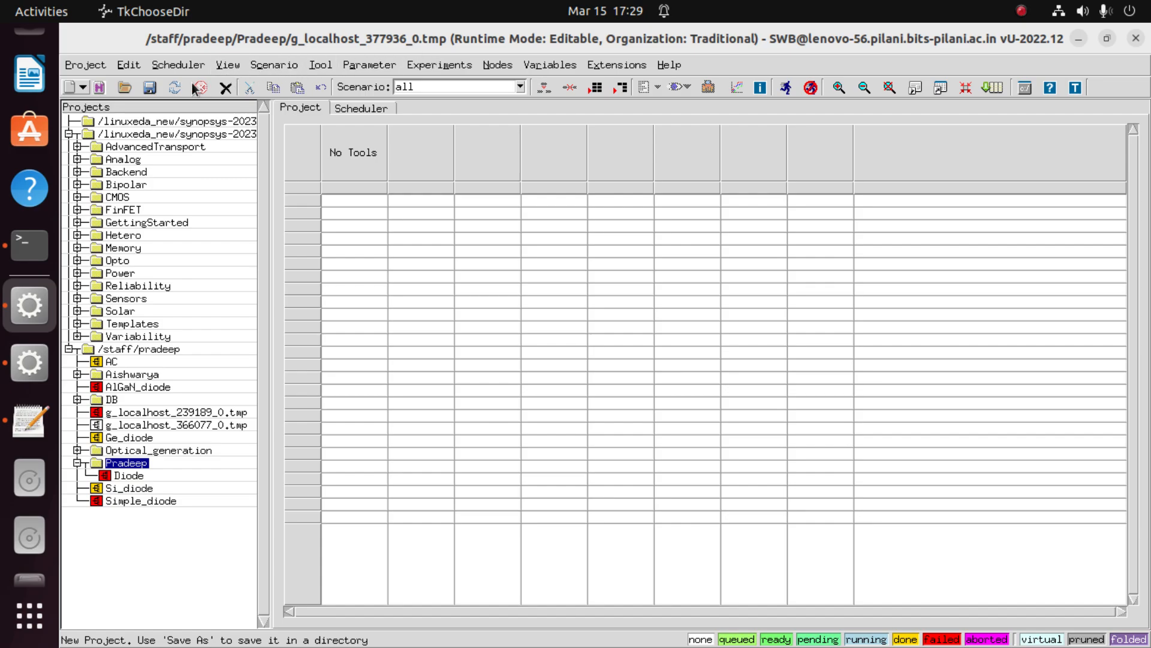
Step: Save the new project in its g_localhost_377936_0.tmp directory, refresh the containing folder and open the project from the tree
click(150, 87)
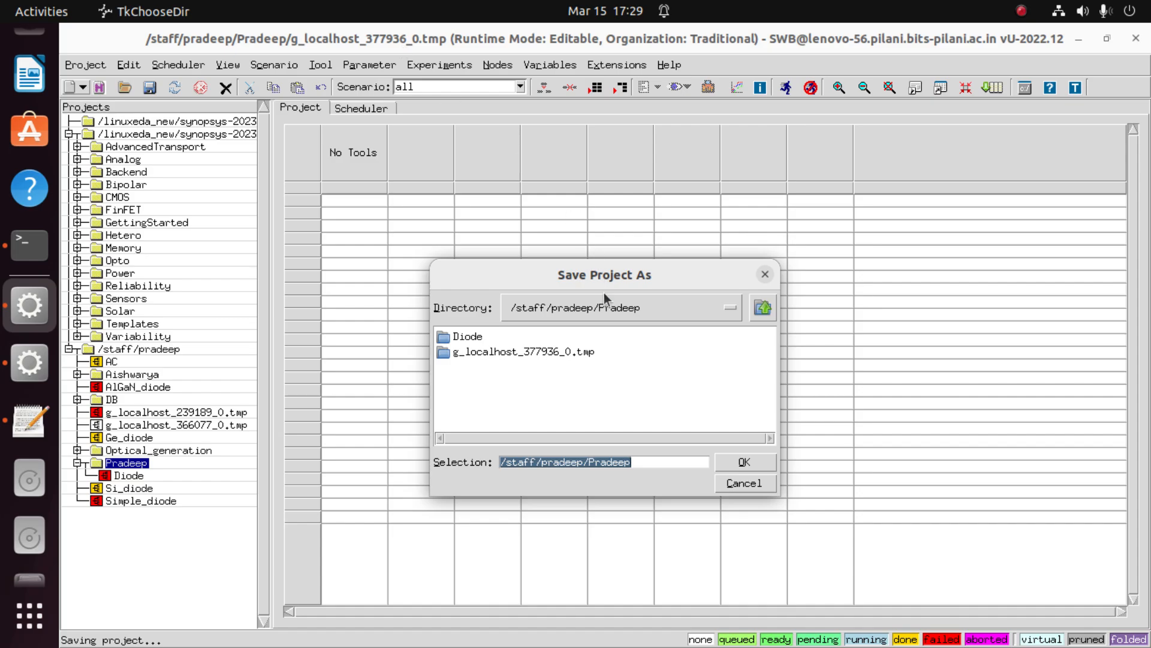
double_click(548, 352)
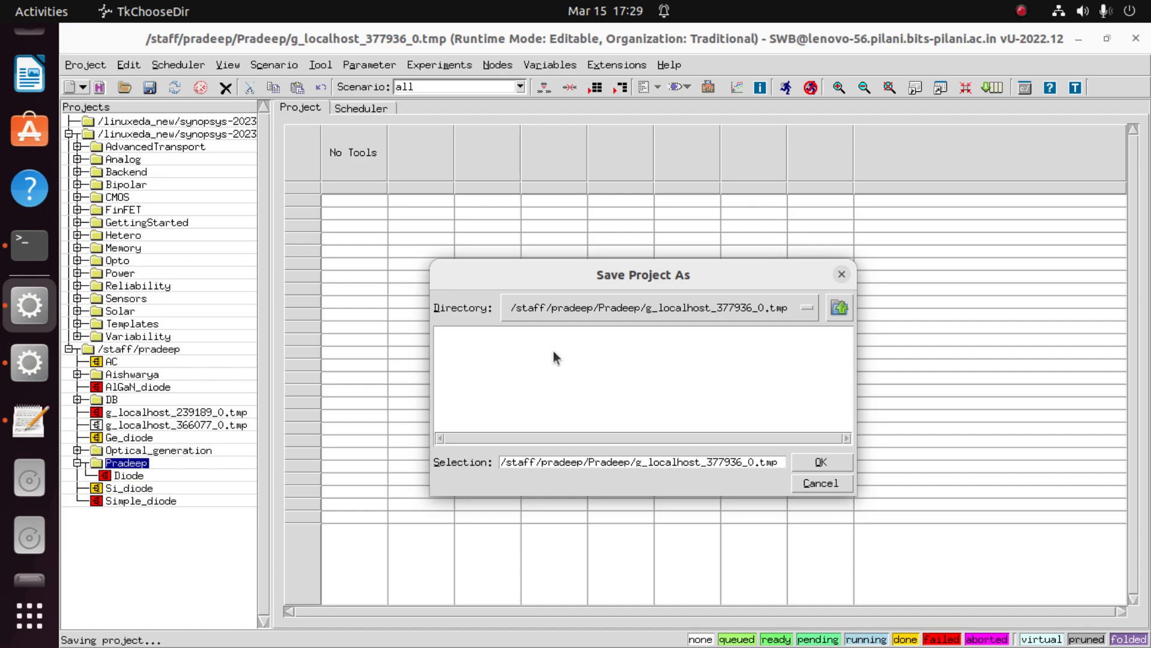
click(833, 469)
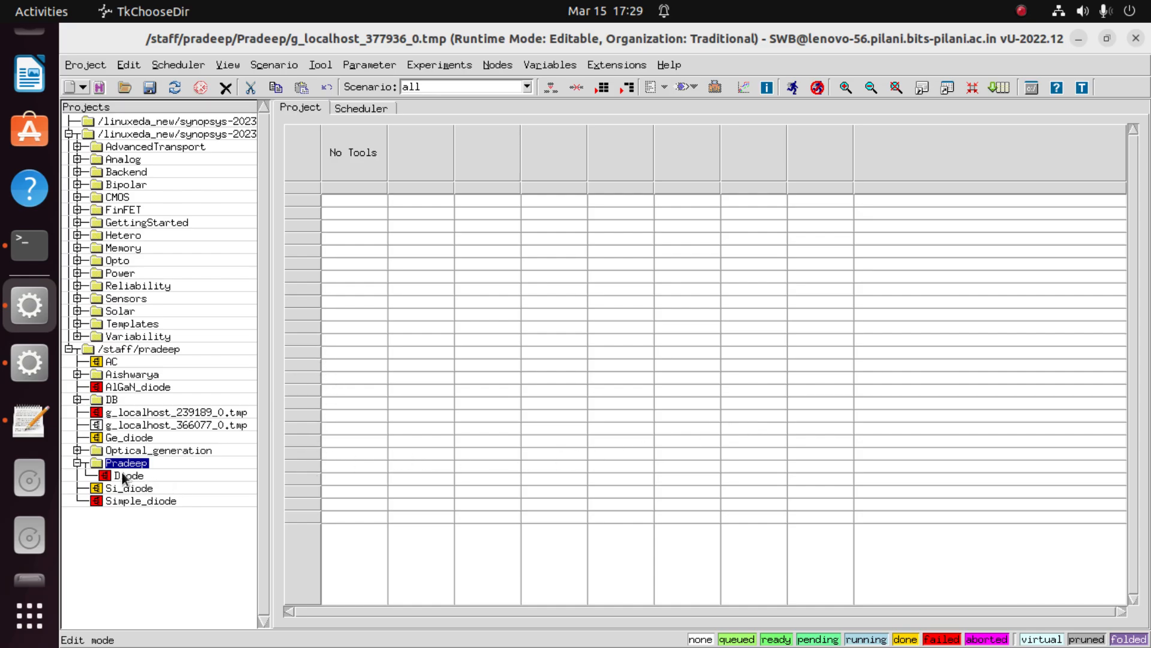
click(77, 463)
click(77, 463)
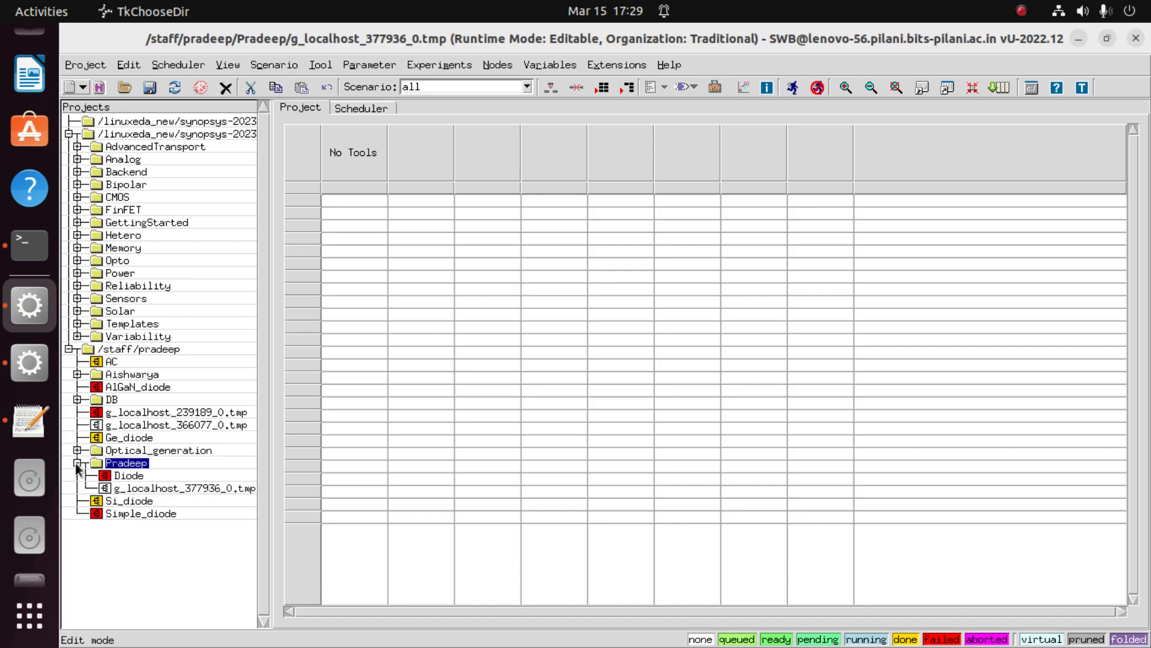
double_click(142, 489)
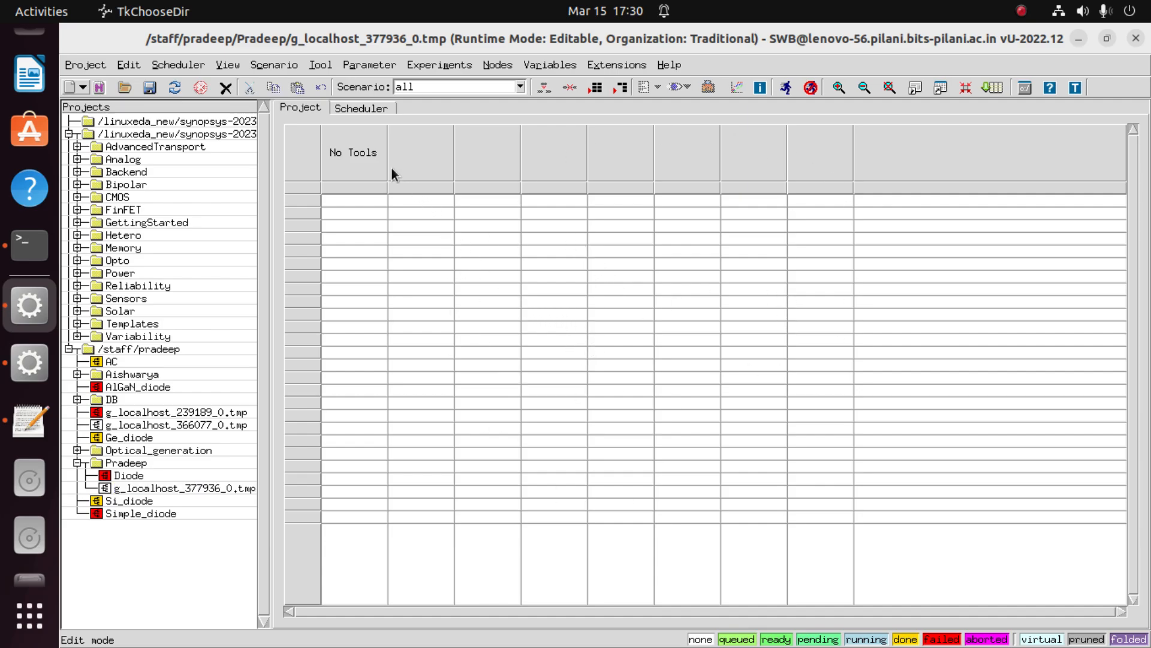
Step: Add the SDE tool to the empty project and set it to run as batch
right_click(366, 157)
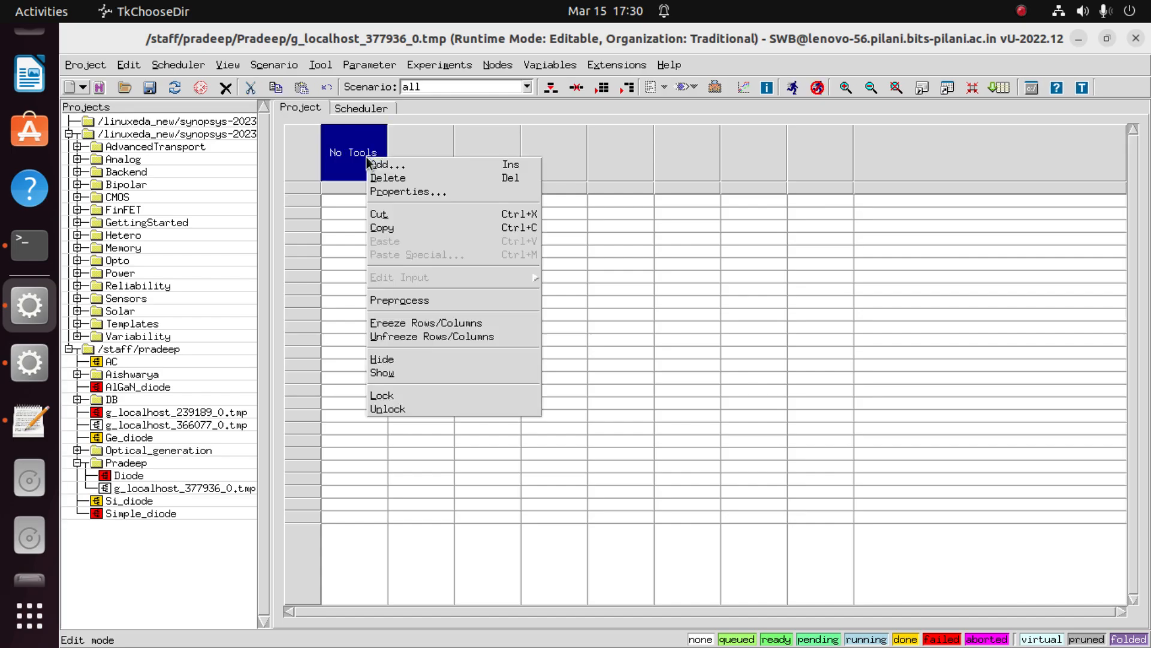
click(373, 160)
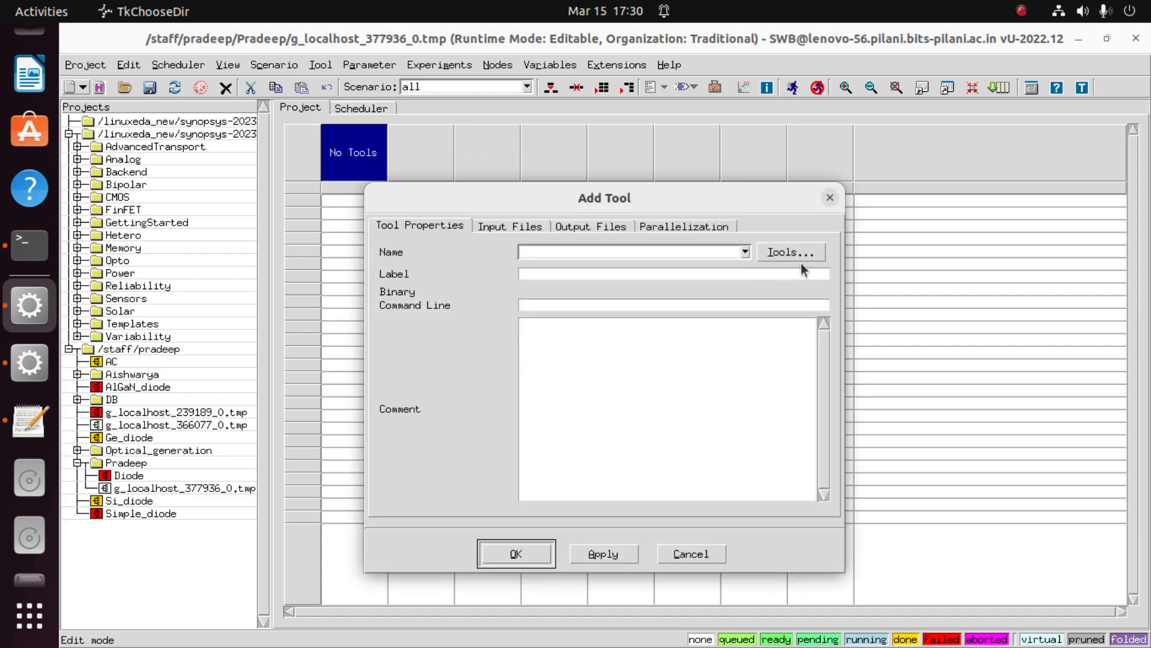
click(801, 253)
click(531, 203)
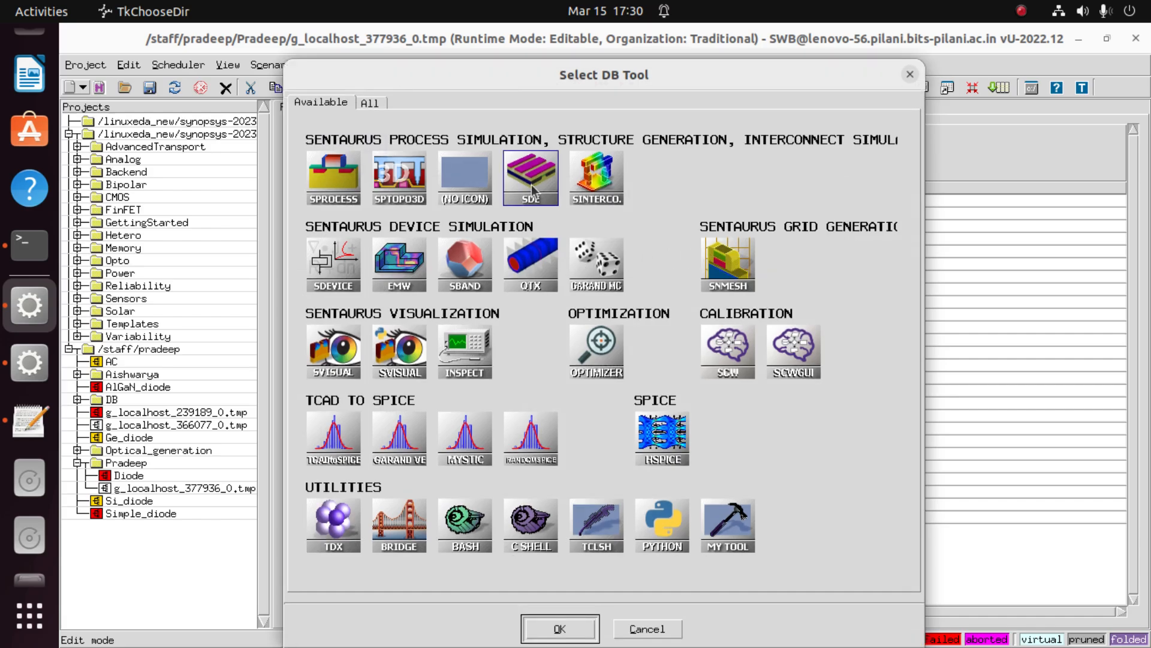
click(552, 623)
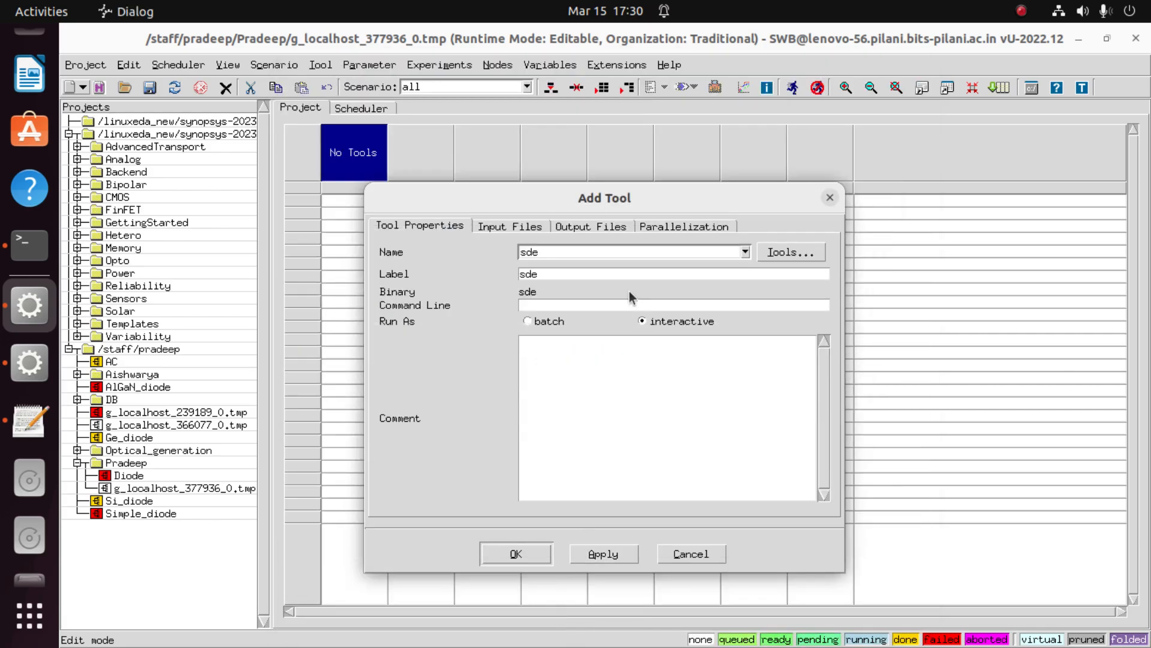
click(528, 322)
click(574, 559)
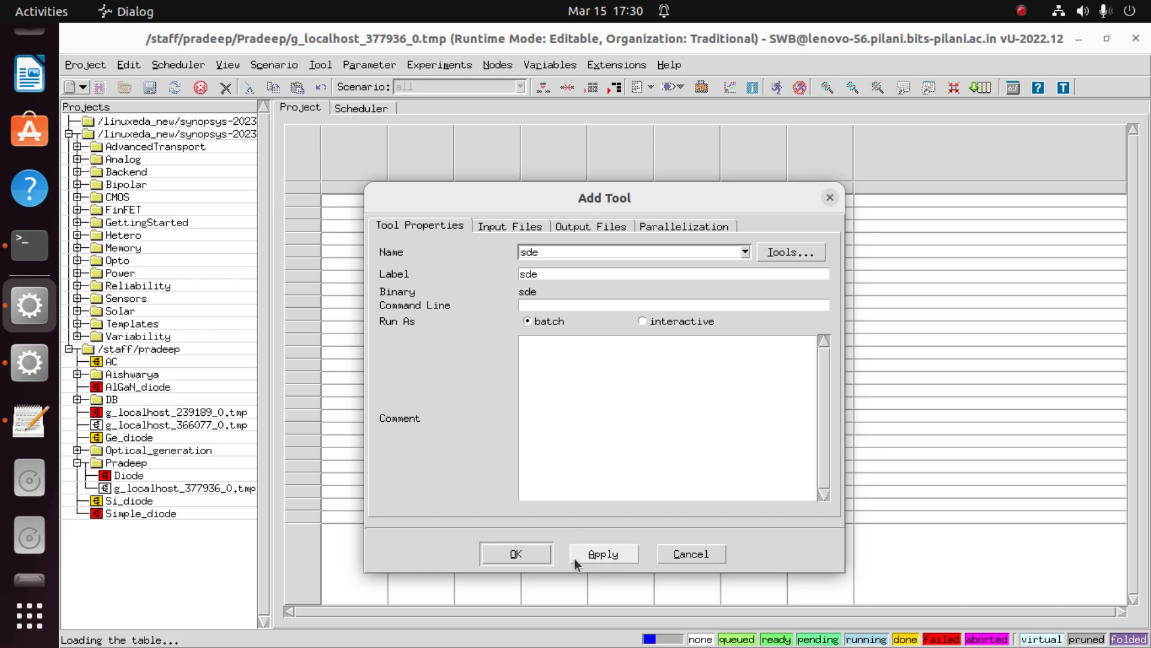
click(549, 556)
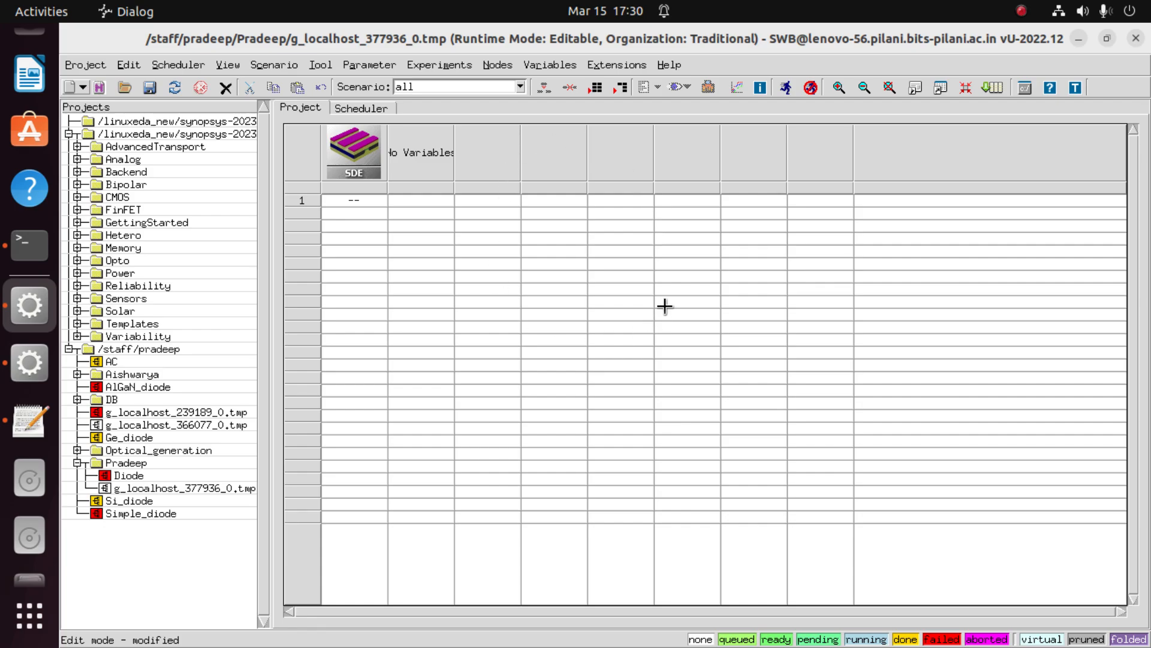
Step: Copy the entire Diode script into the SDE tool's empty command file sde_dvs.cmd and save that file
right_click(368, 152)
mouse_move(417, 269)
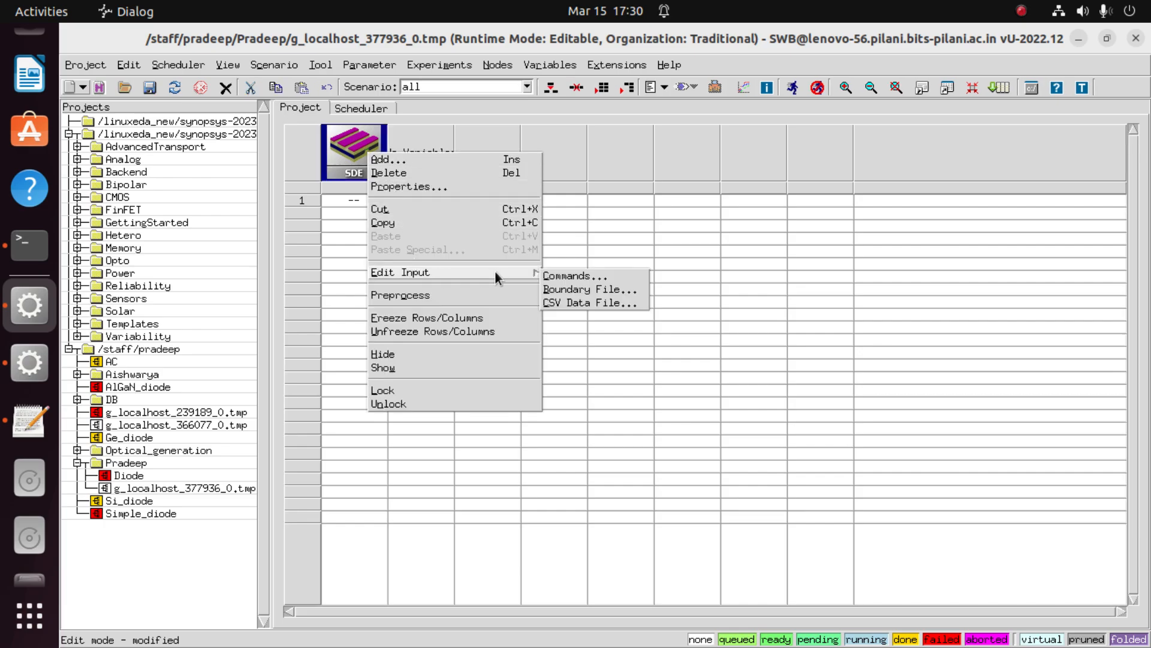
click(562, 274)
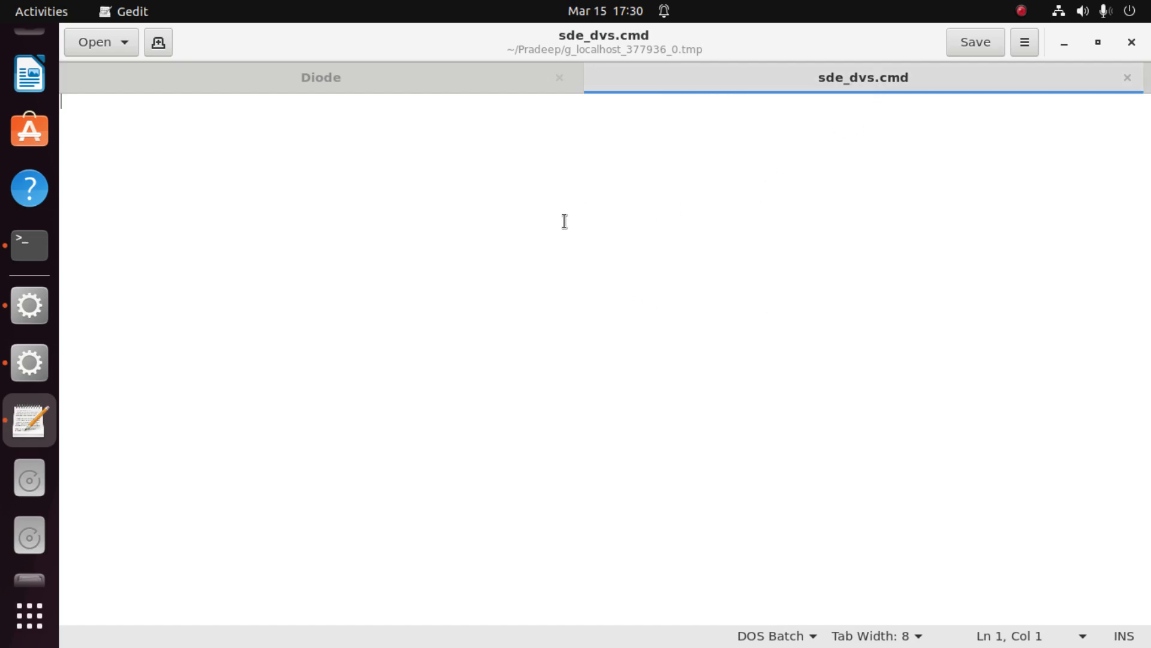
click(435, 81)
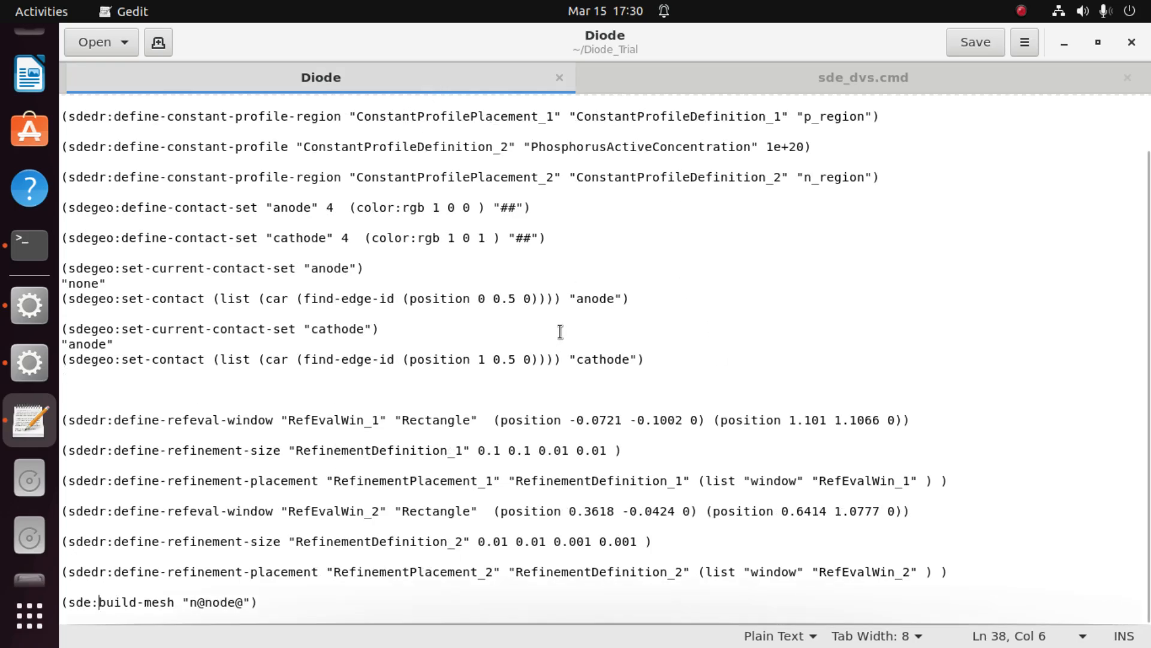
scroll(480, 327, up, 2)
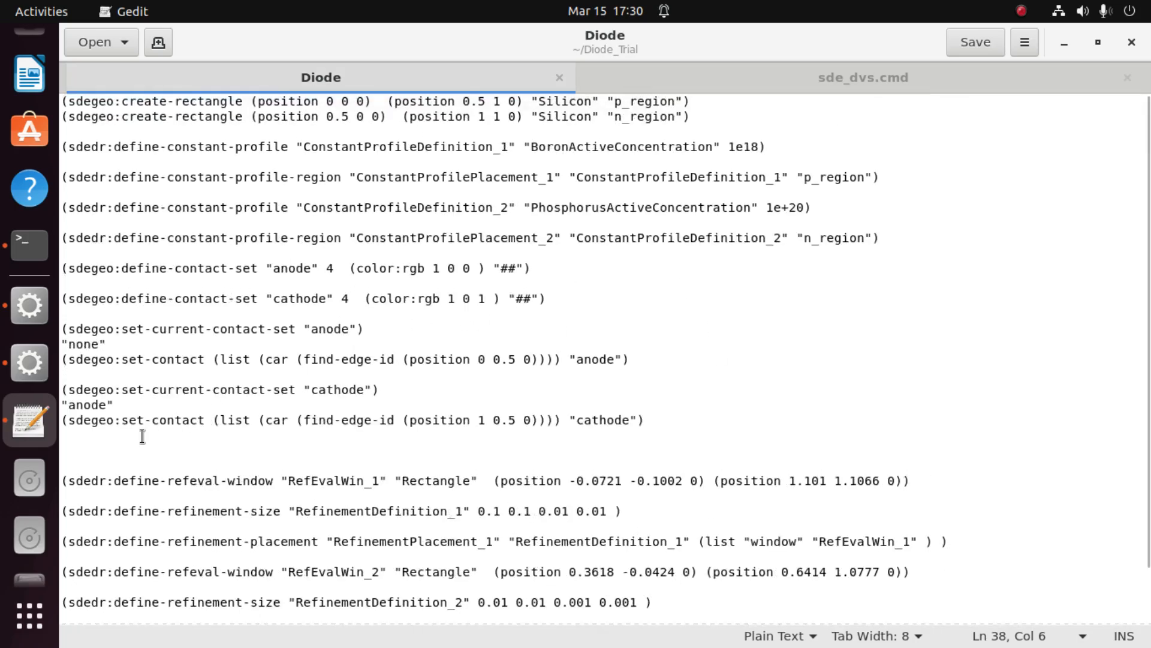
key(ctrl+a)
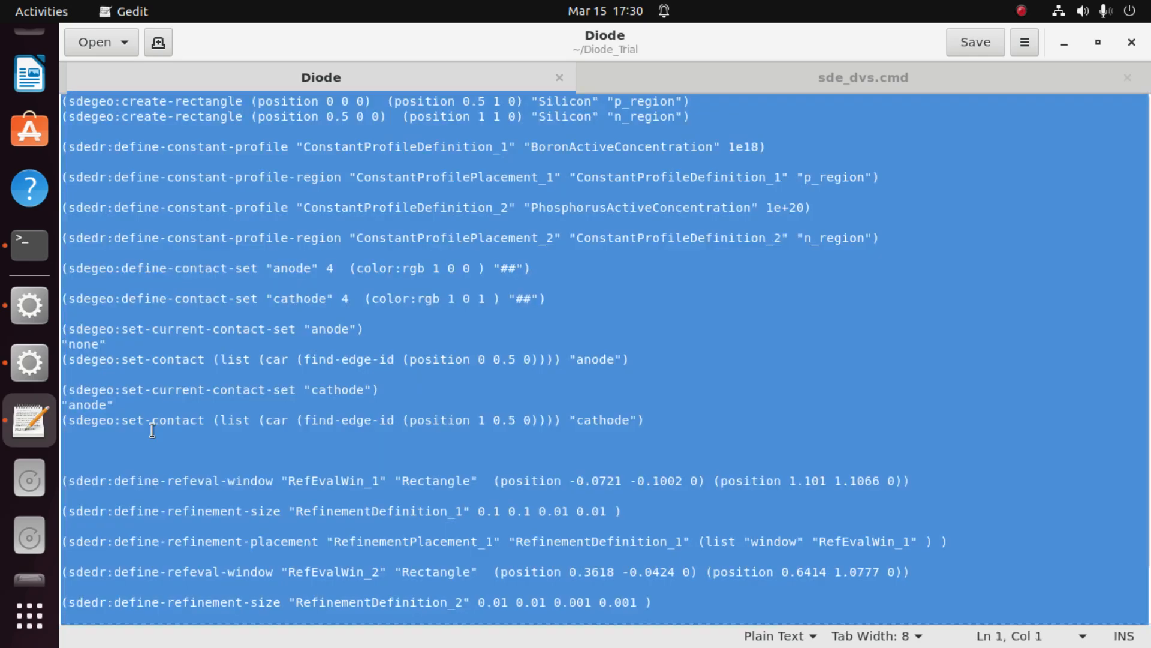
click(696, 81)
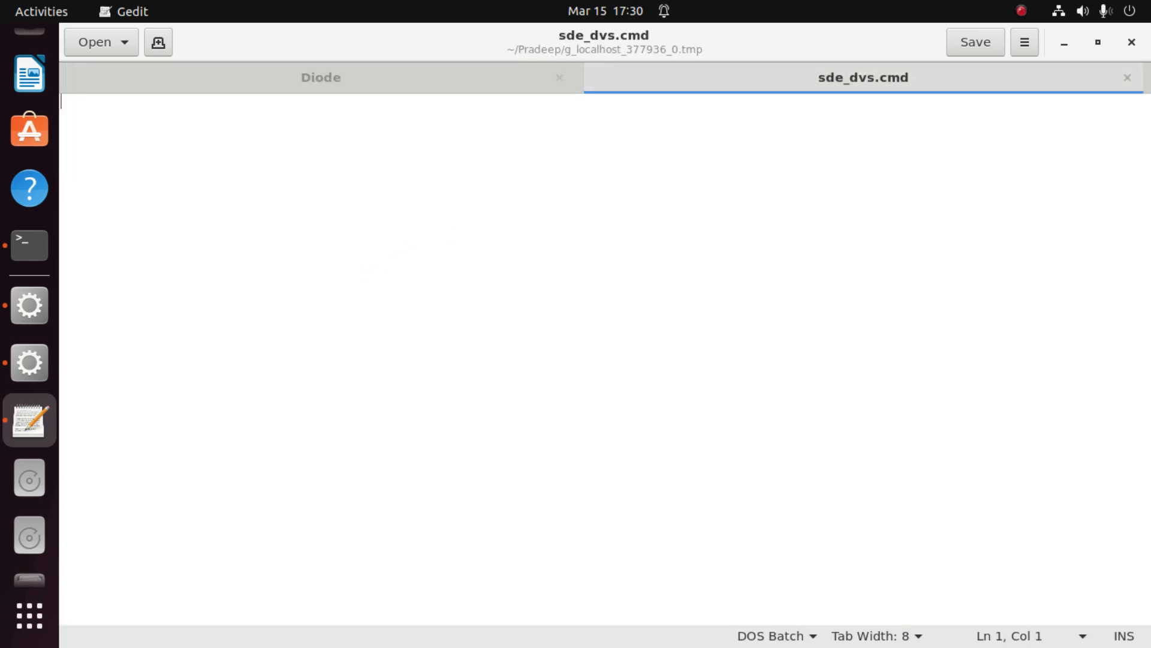
key(ctrl+v)
scroll(773, 273, up, 2)
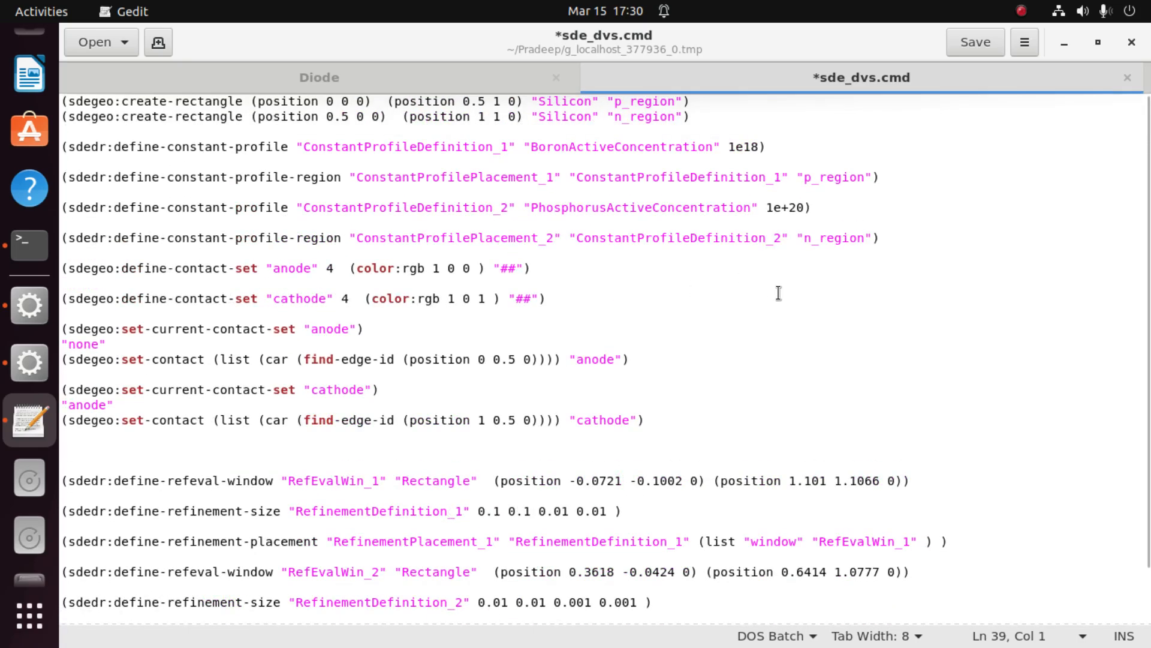
click(977, 45)
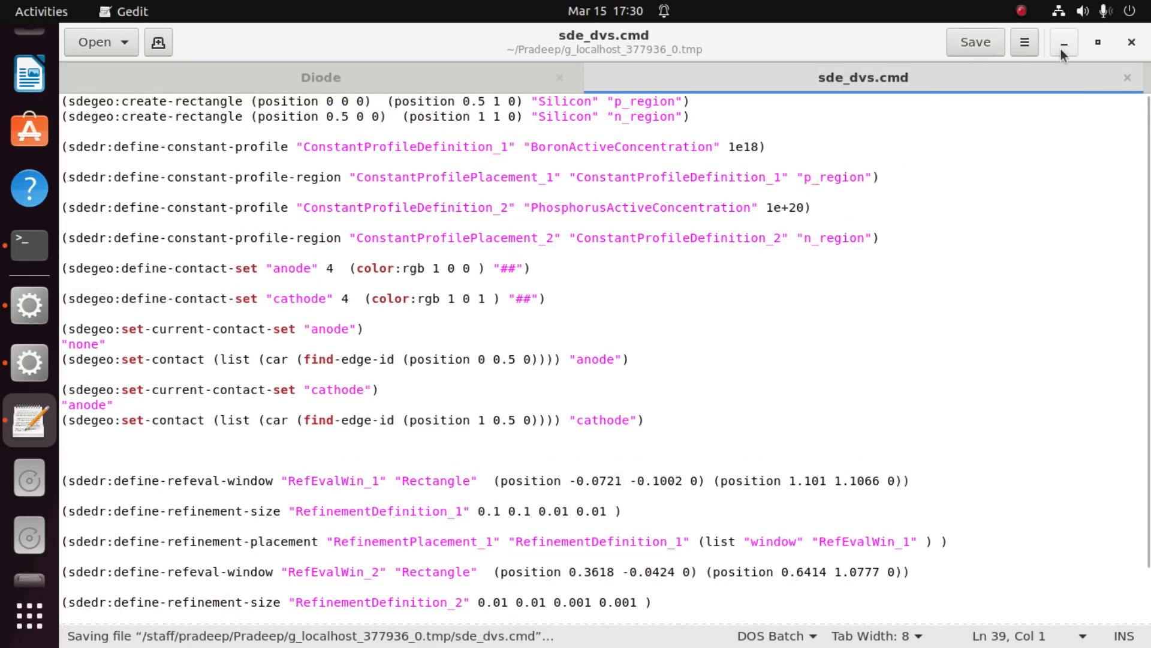
click(1061, 46)
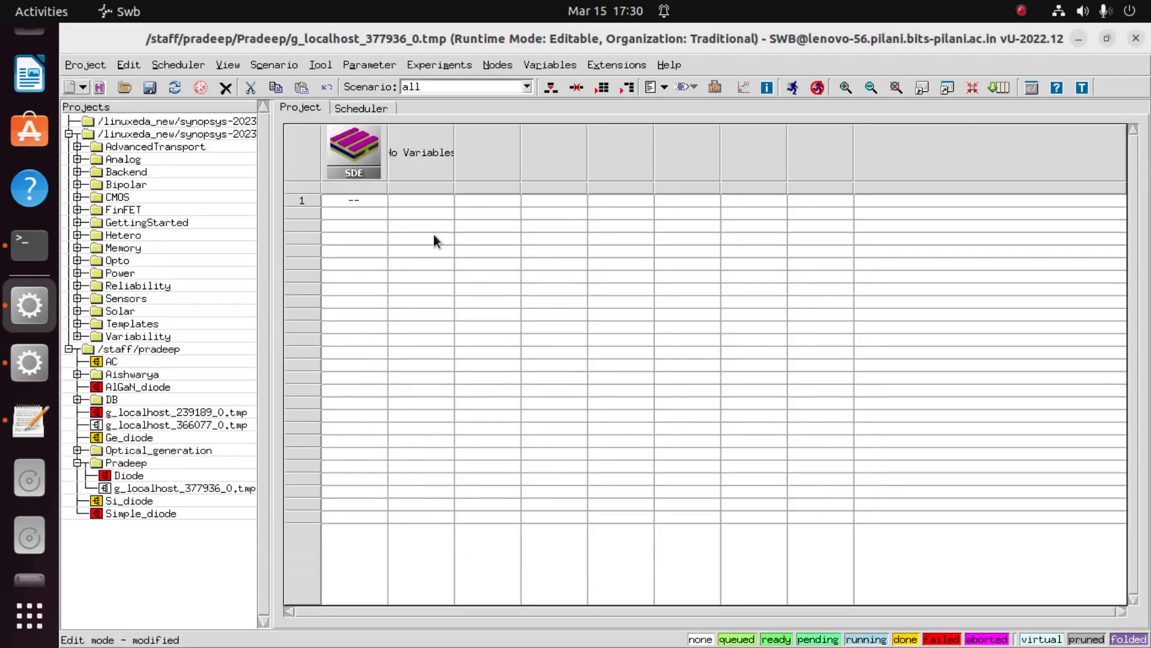
Step: Preprocess the SDE node of experiment 1, saving the modified project, and close the preprocessor log
click(363, 204)
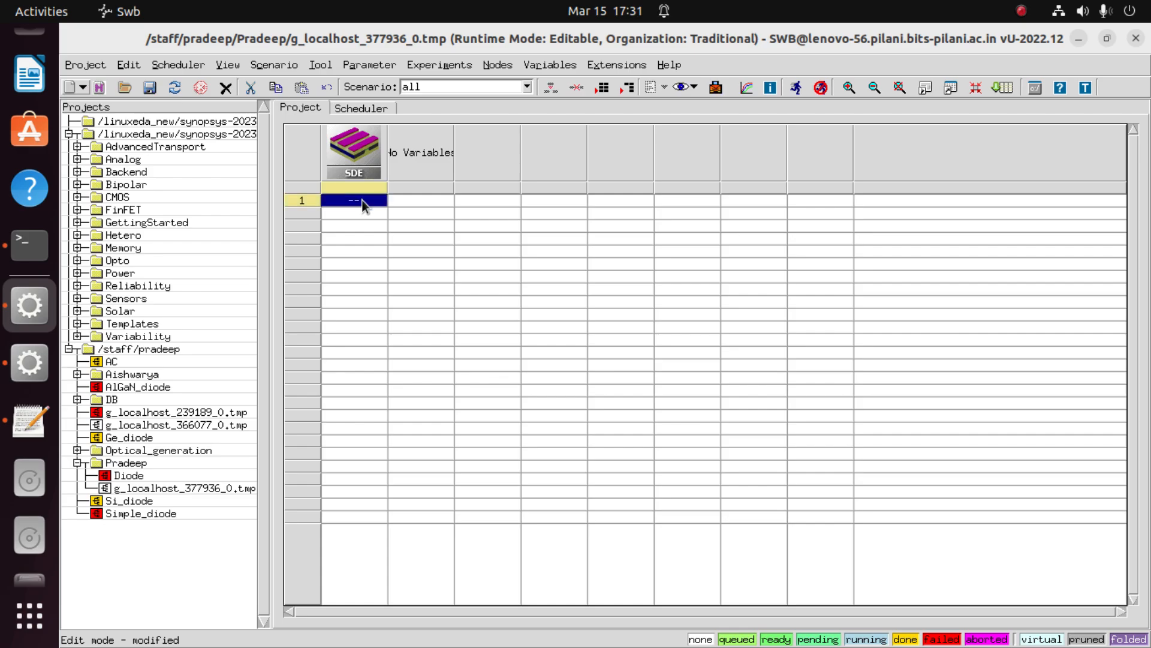
right_click(363, 206)
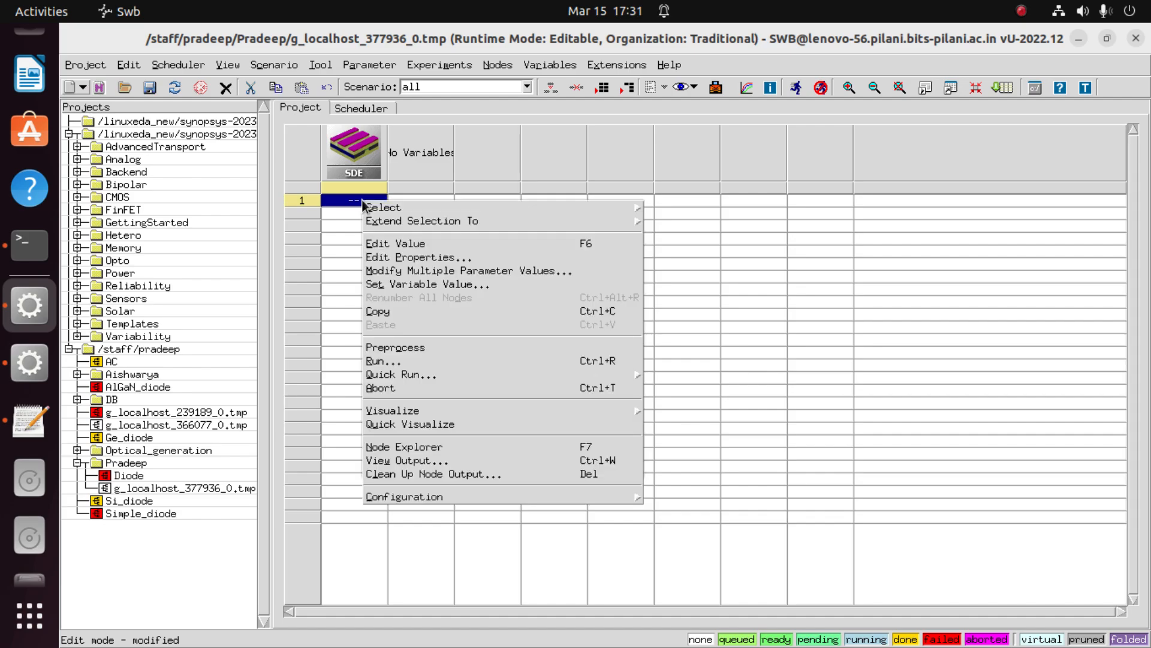
click(434, 347)
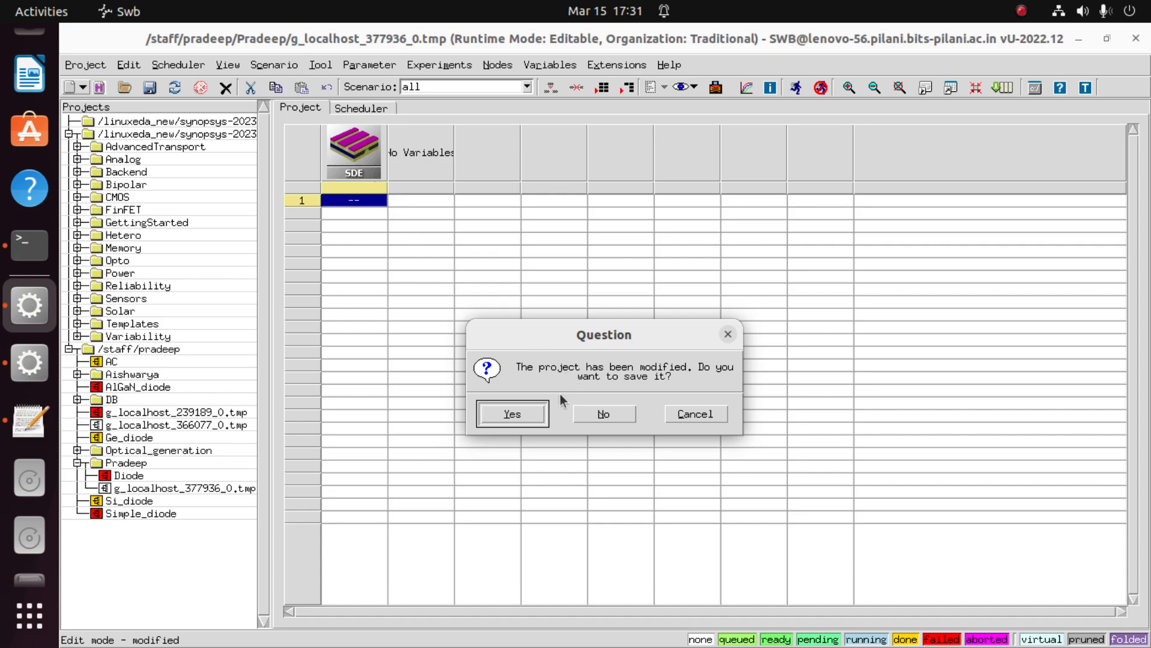
click(529, 413)
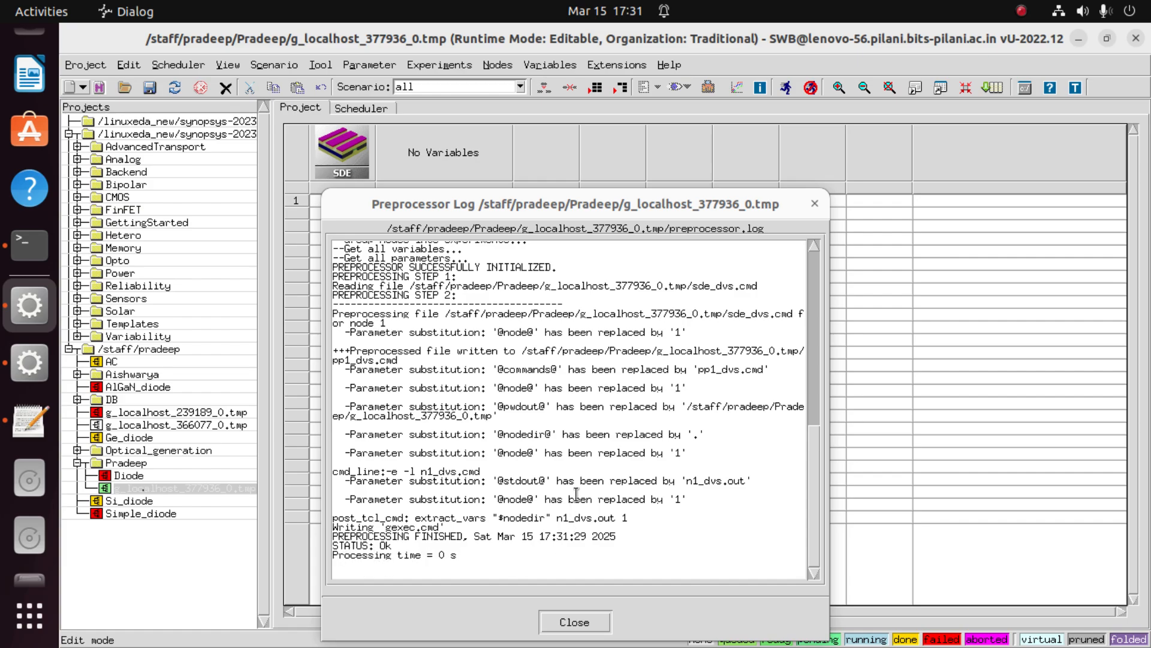
click(596, 627)
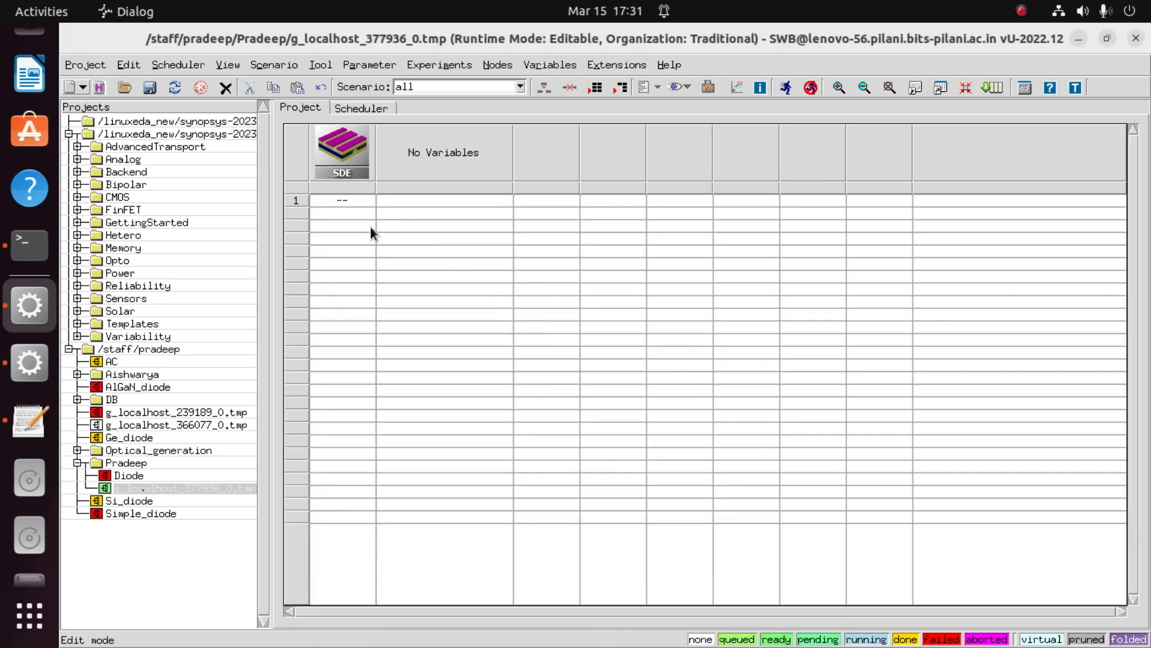
Step: Run the SDE node of experiment 1 on the local:default queue with preprocessing first, and close the project log when done
click(363, 198)
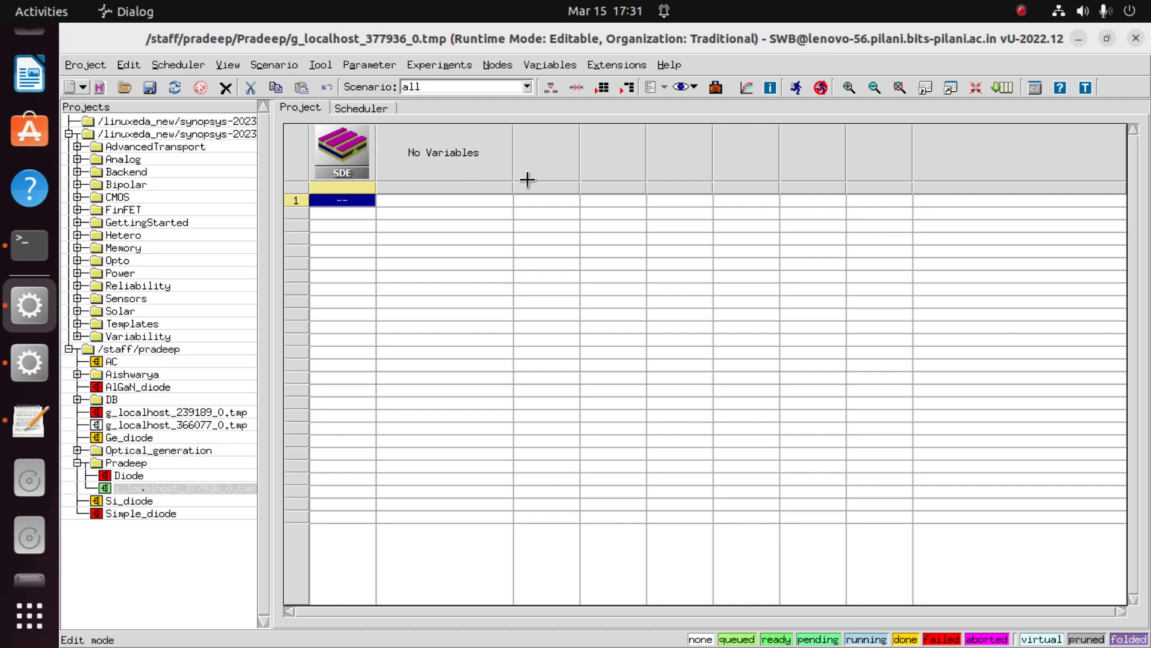
click(798, 88)
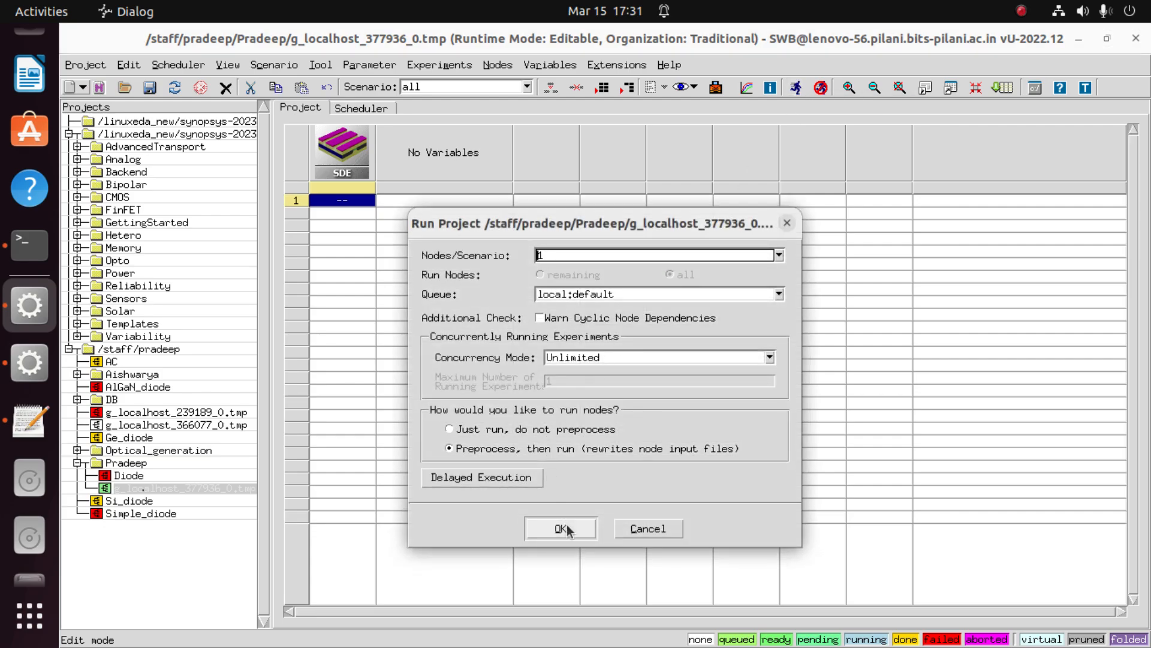
click(567, 529)
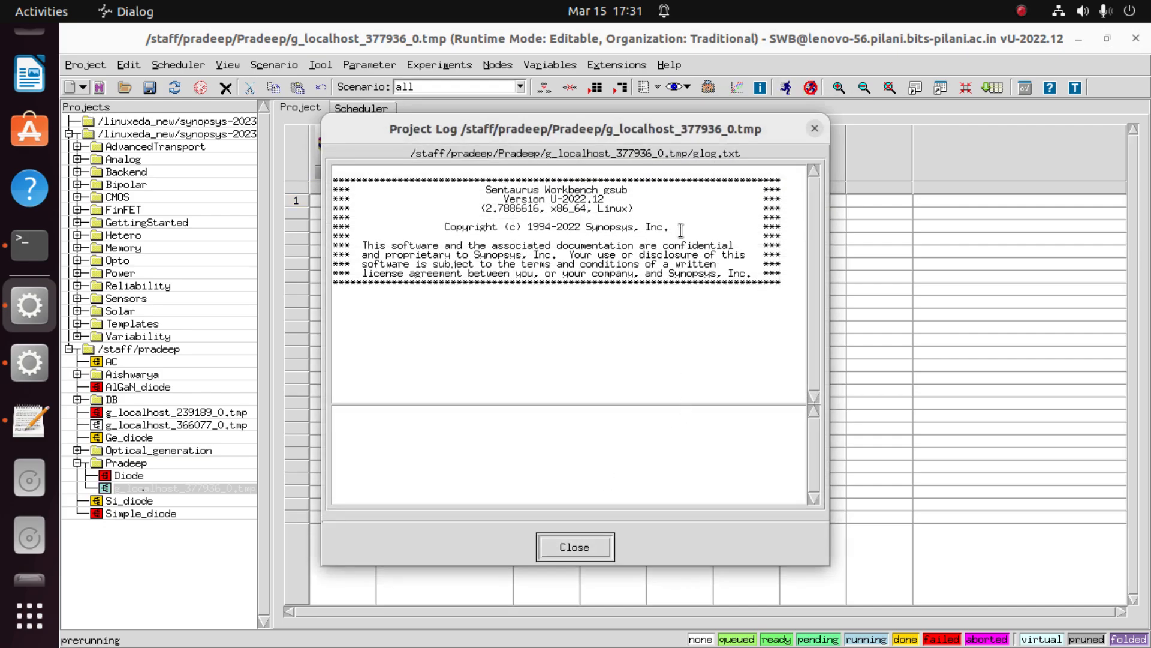
drag(667, 127, 874, 123)
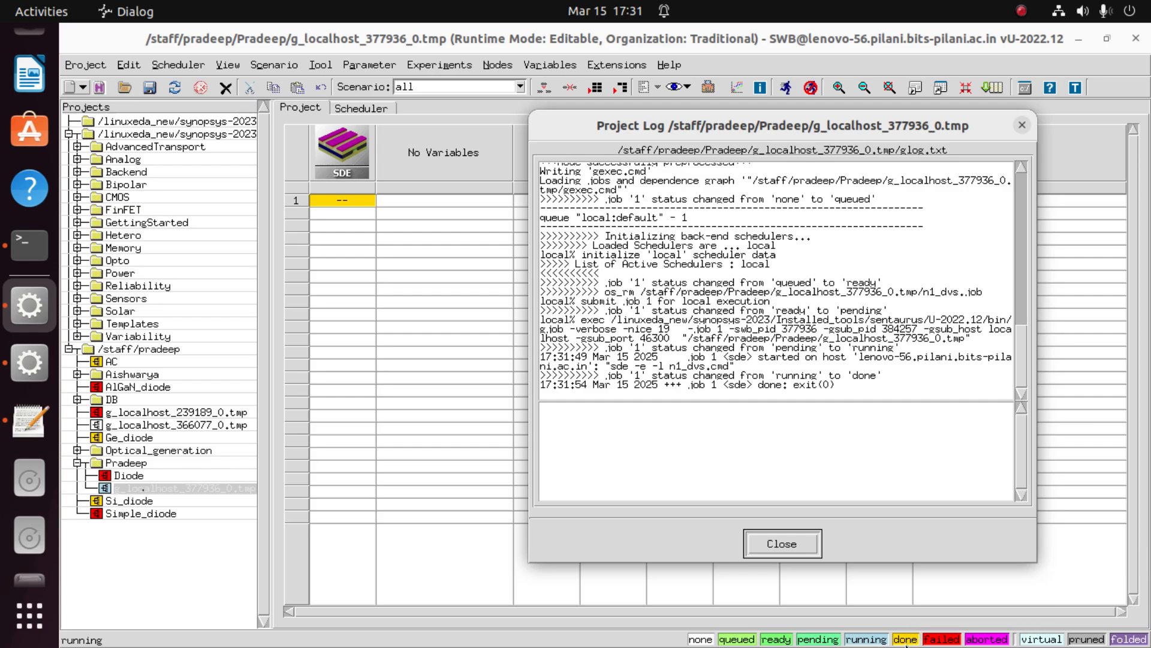
click(797, 552)
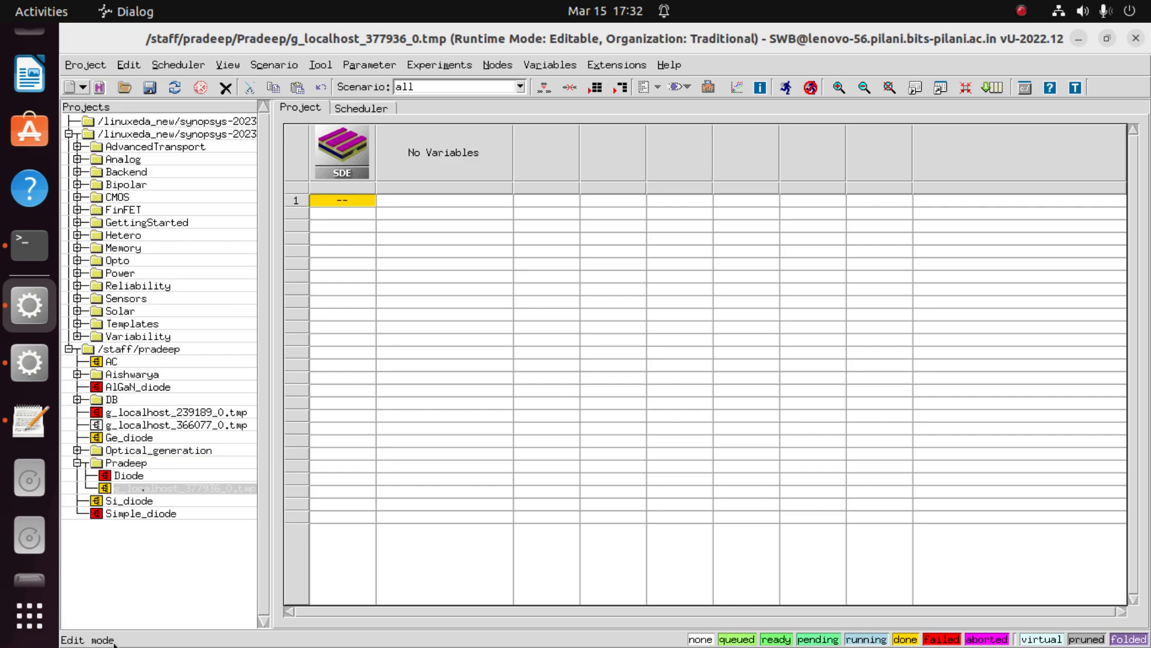
Step: Visualize n1_msh.tdr from the SDE node in a new Sentaurus Visual instance, show the mesh over the doping plot, and close the viewer
right_click(350, 202)
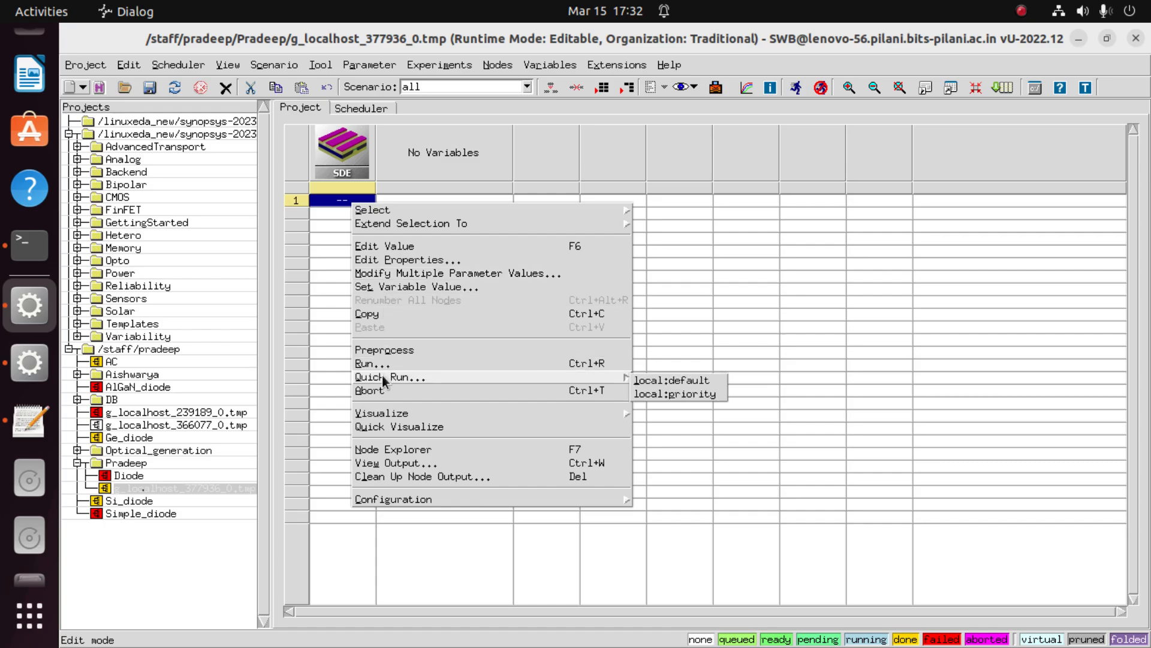
mouse_move(396, 415)
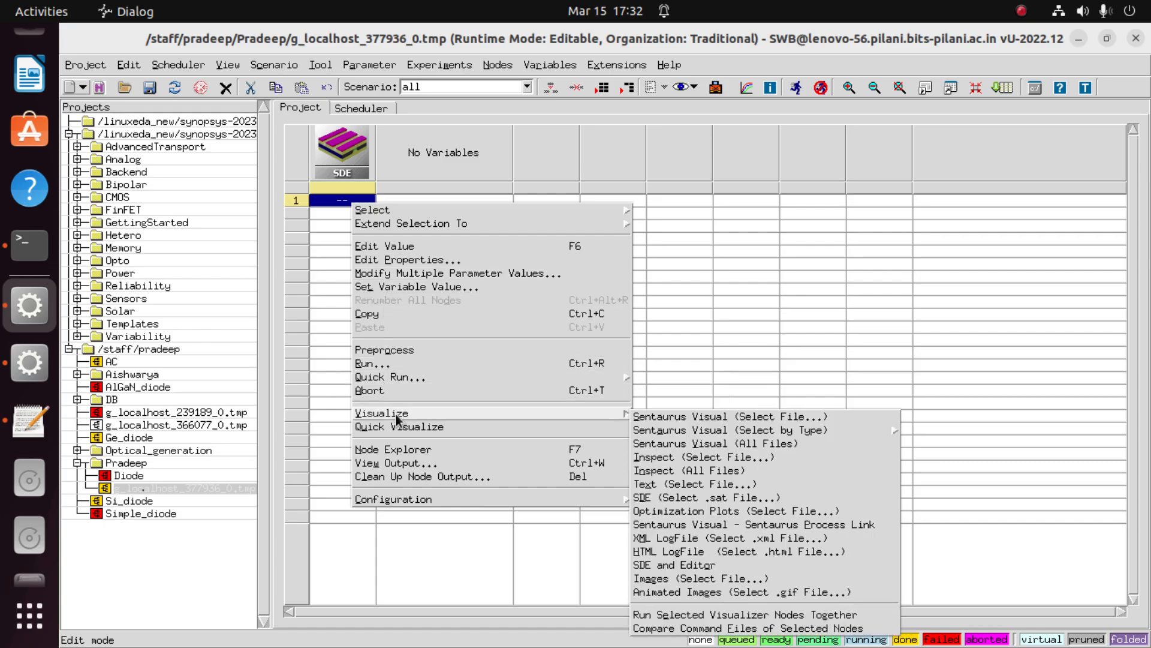
click(652, 418)
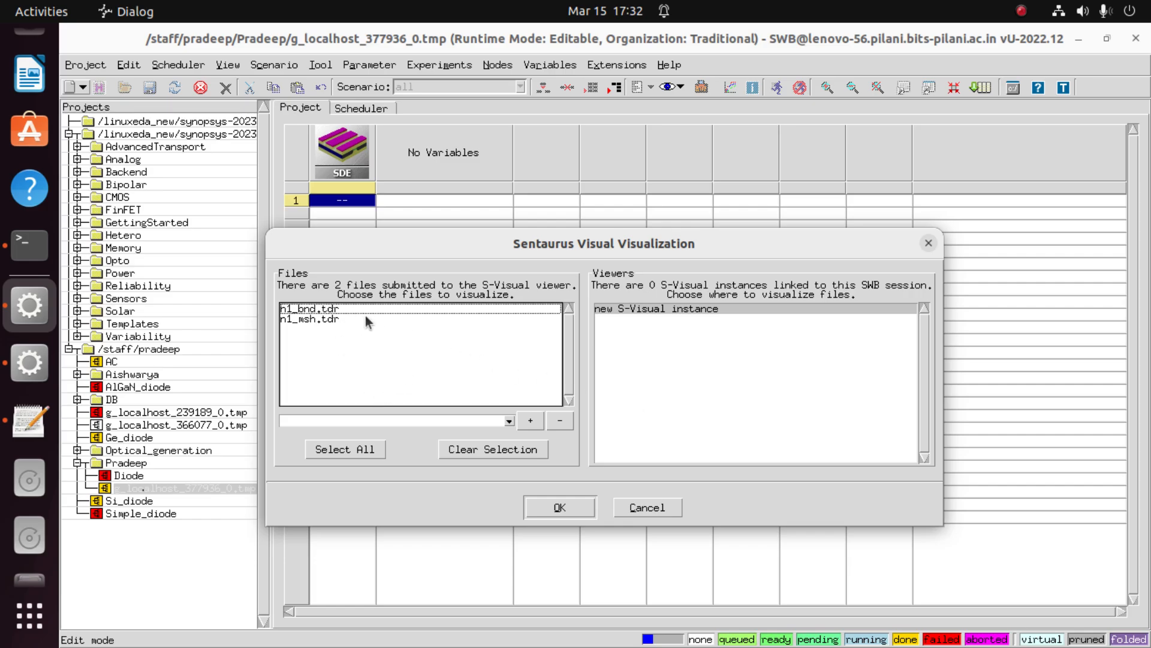
click(329, 319)
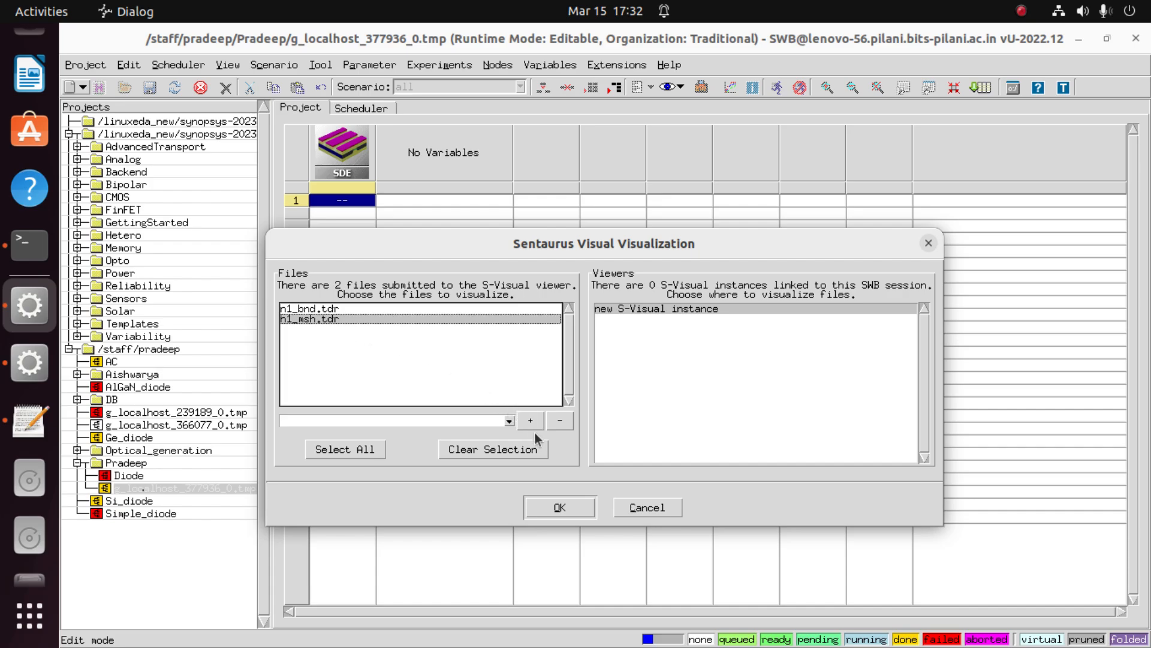
click(566, 507)
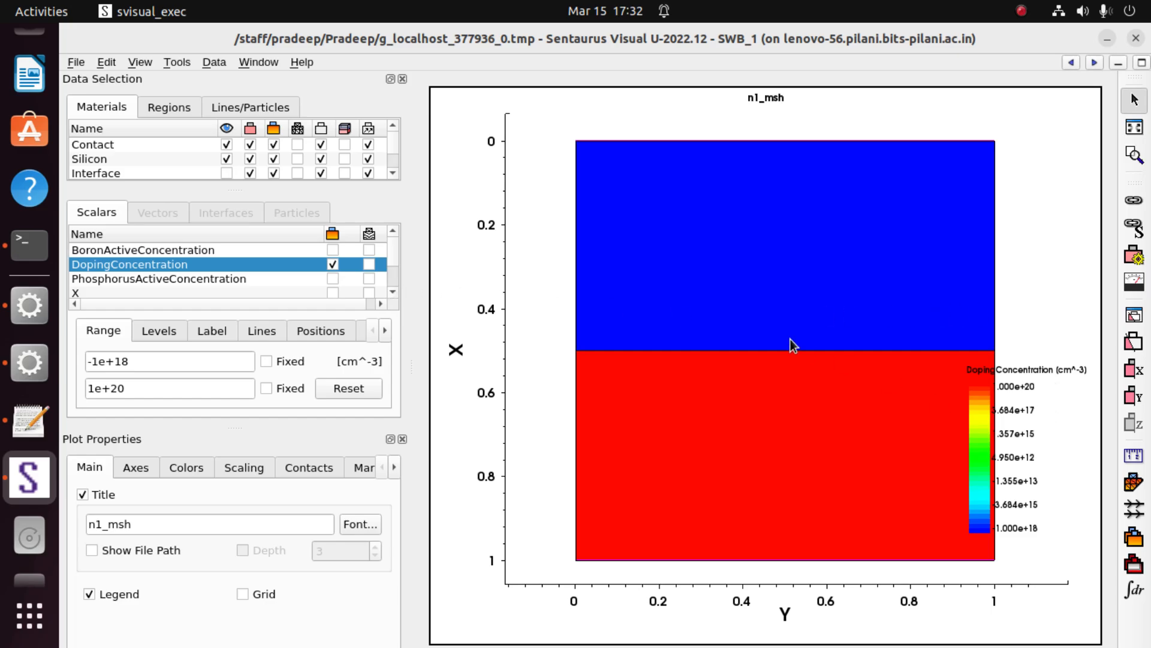
click(301, 130)
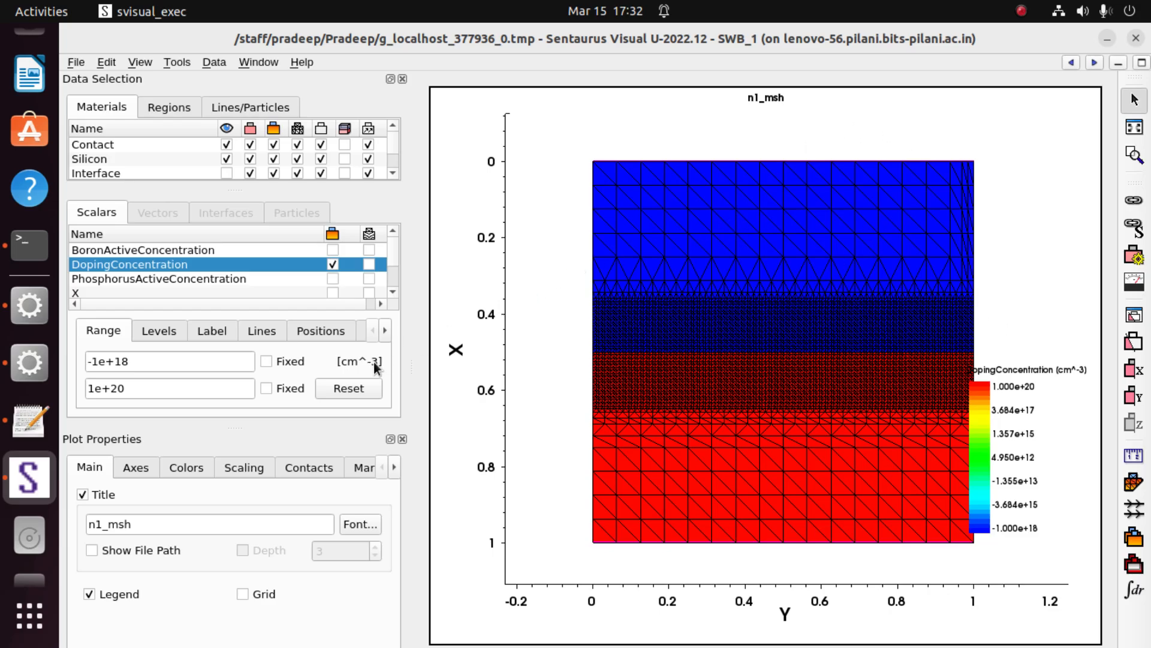
click(1136, 39)
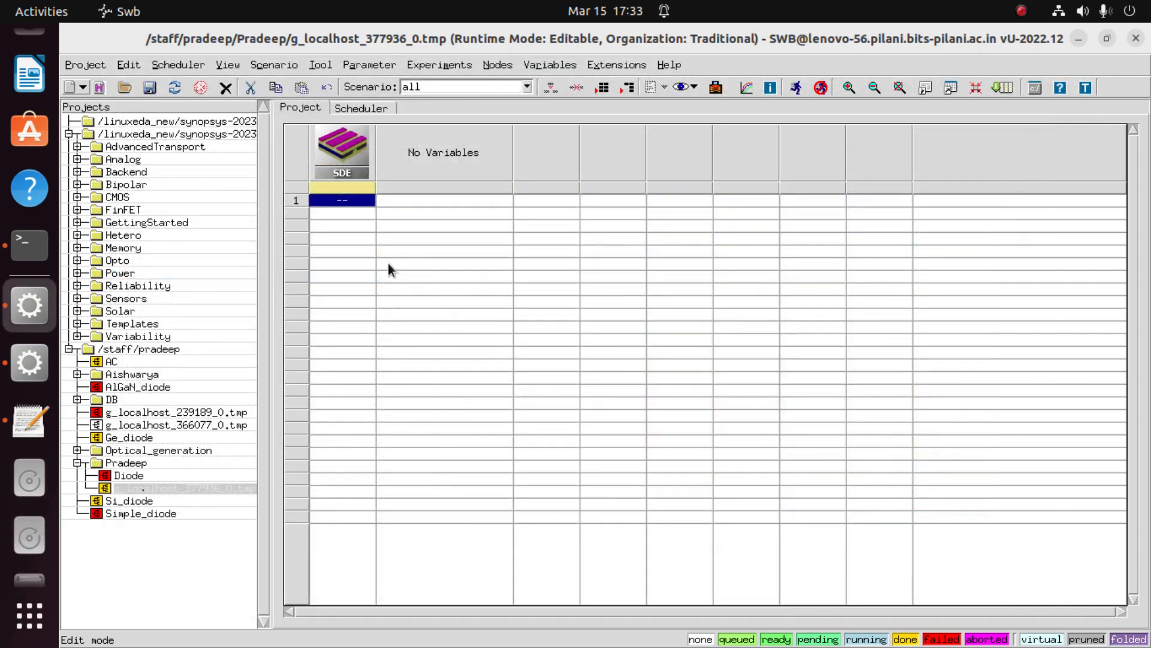
Step: Add the SDEVICE tool to the project after the SDE tool
right_click(338, 163)
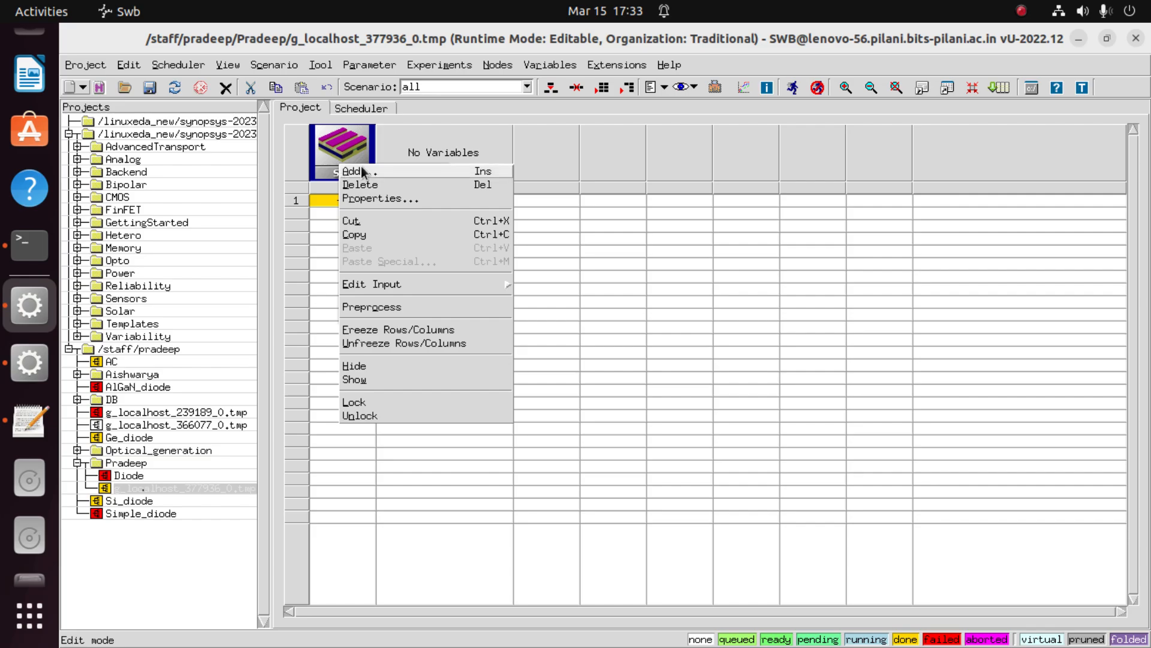
click(361, 166)
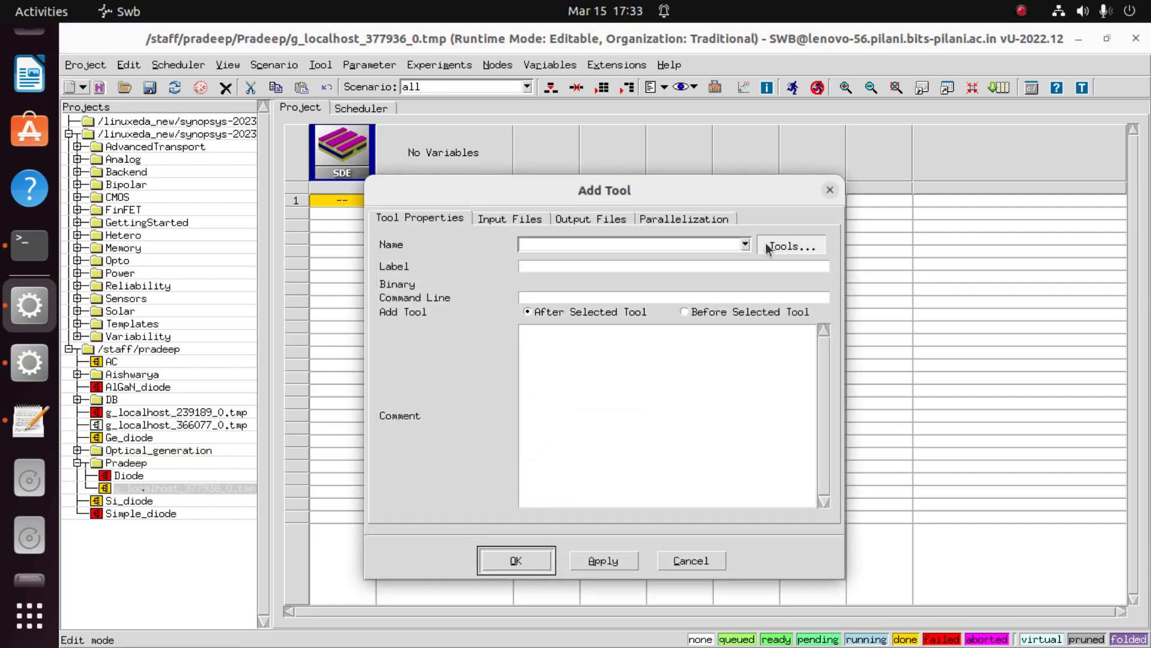
click(791, 244)
click(343, 269)
click(560, 628)
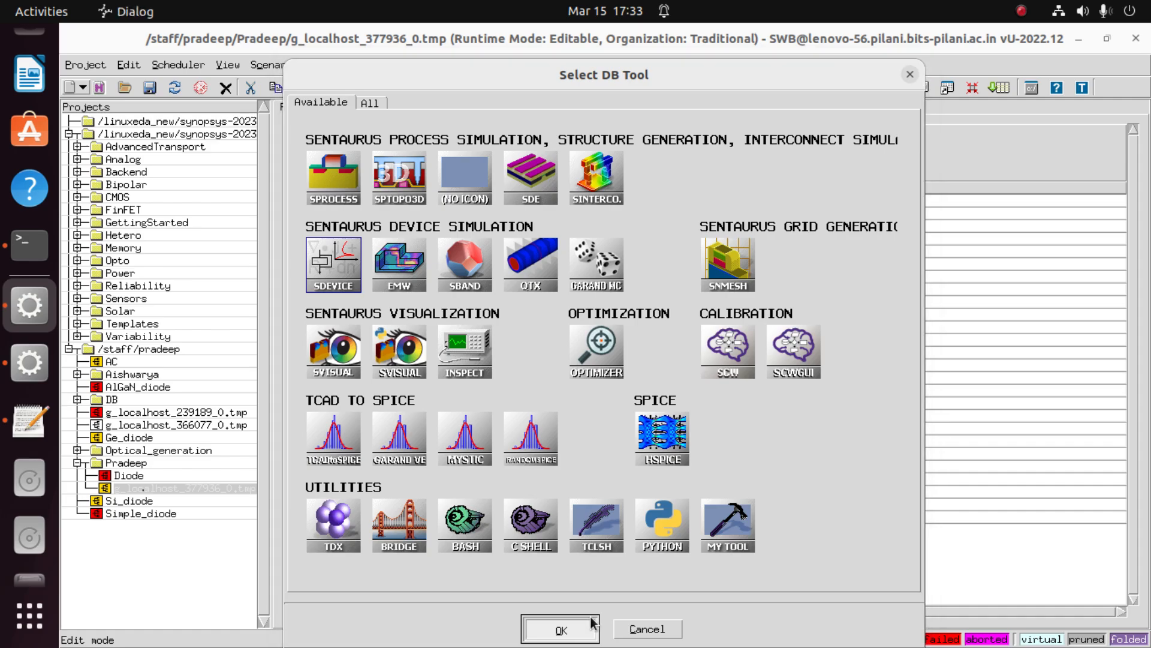
click(627, 564)
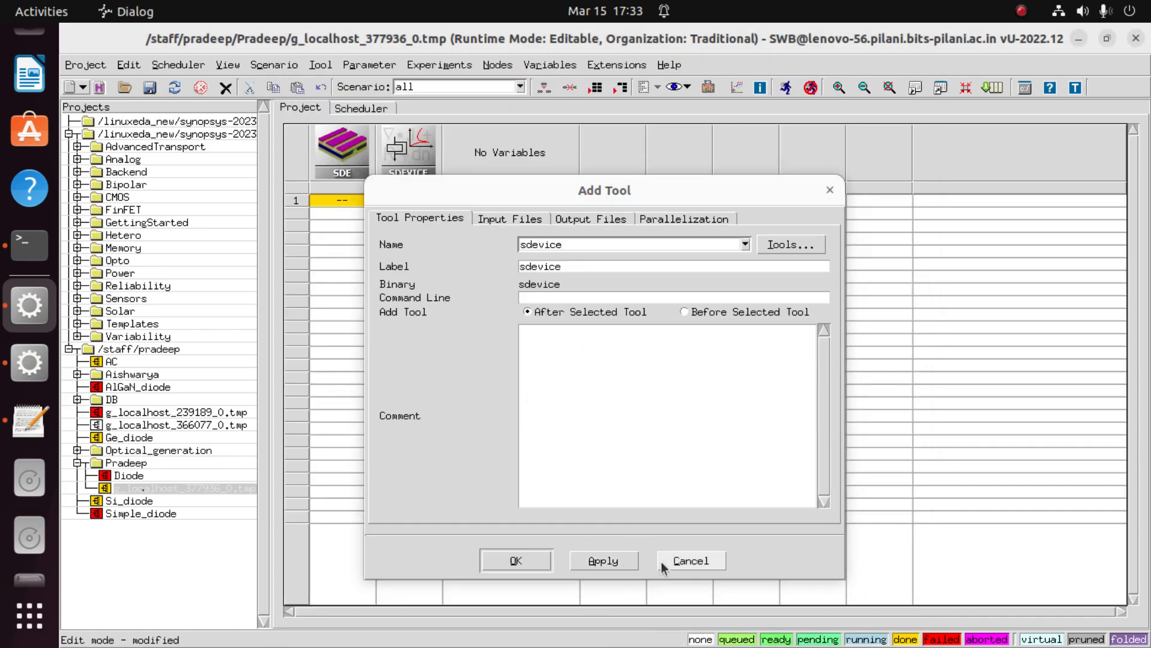
click(664, 560)
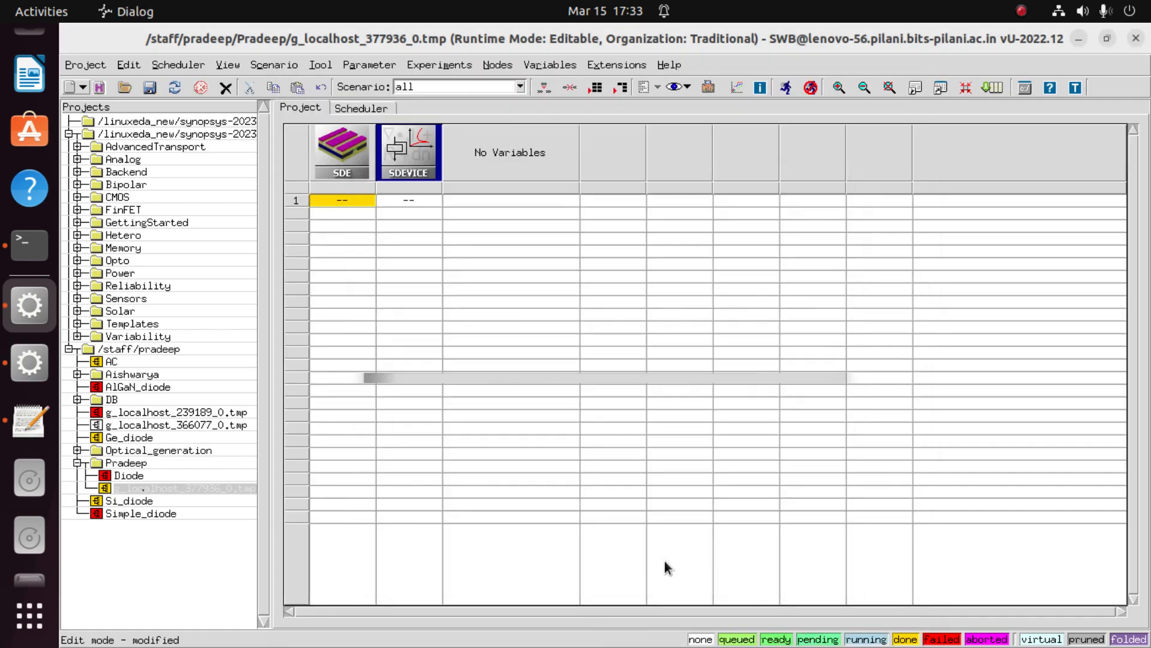
Step: Open the SDEVICE tool's command file sdevice_des.cmd for editing
right_click(419, 153)
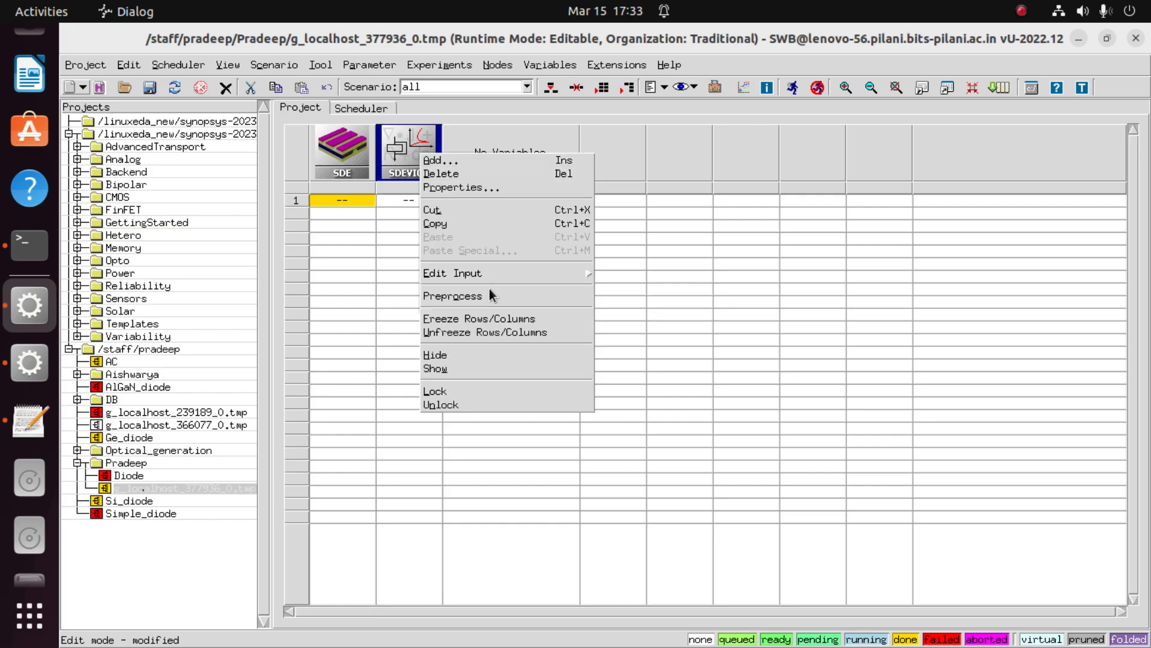
mouse_move(559, 275)
click(644, 277)
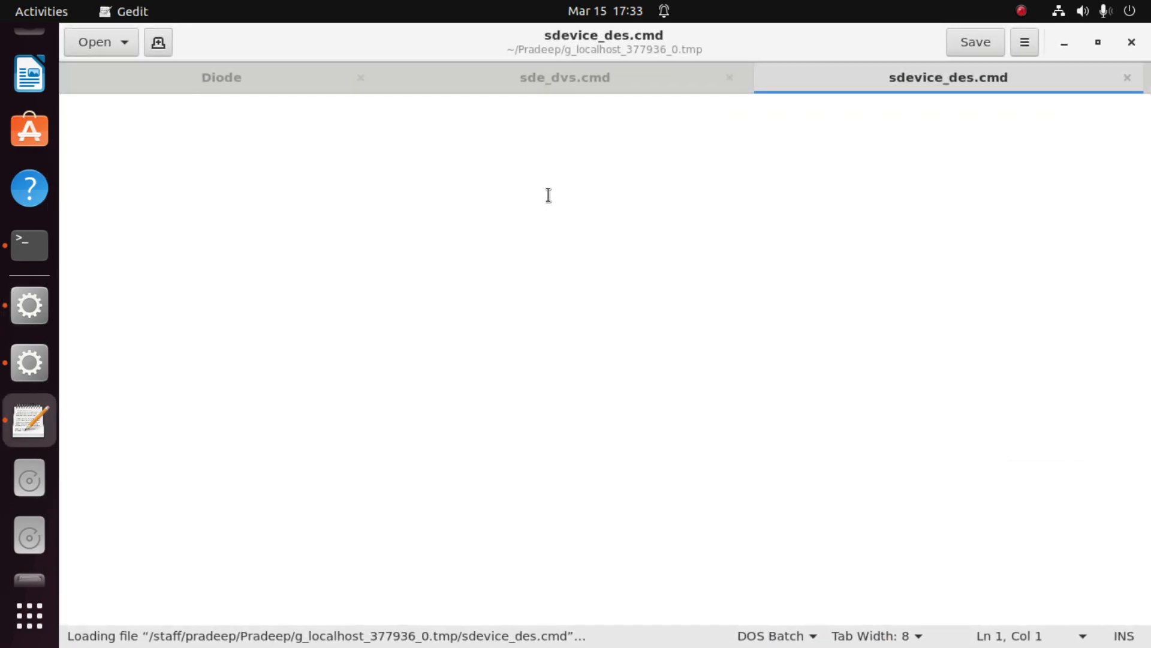